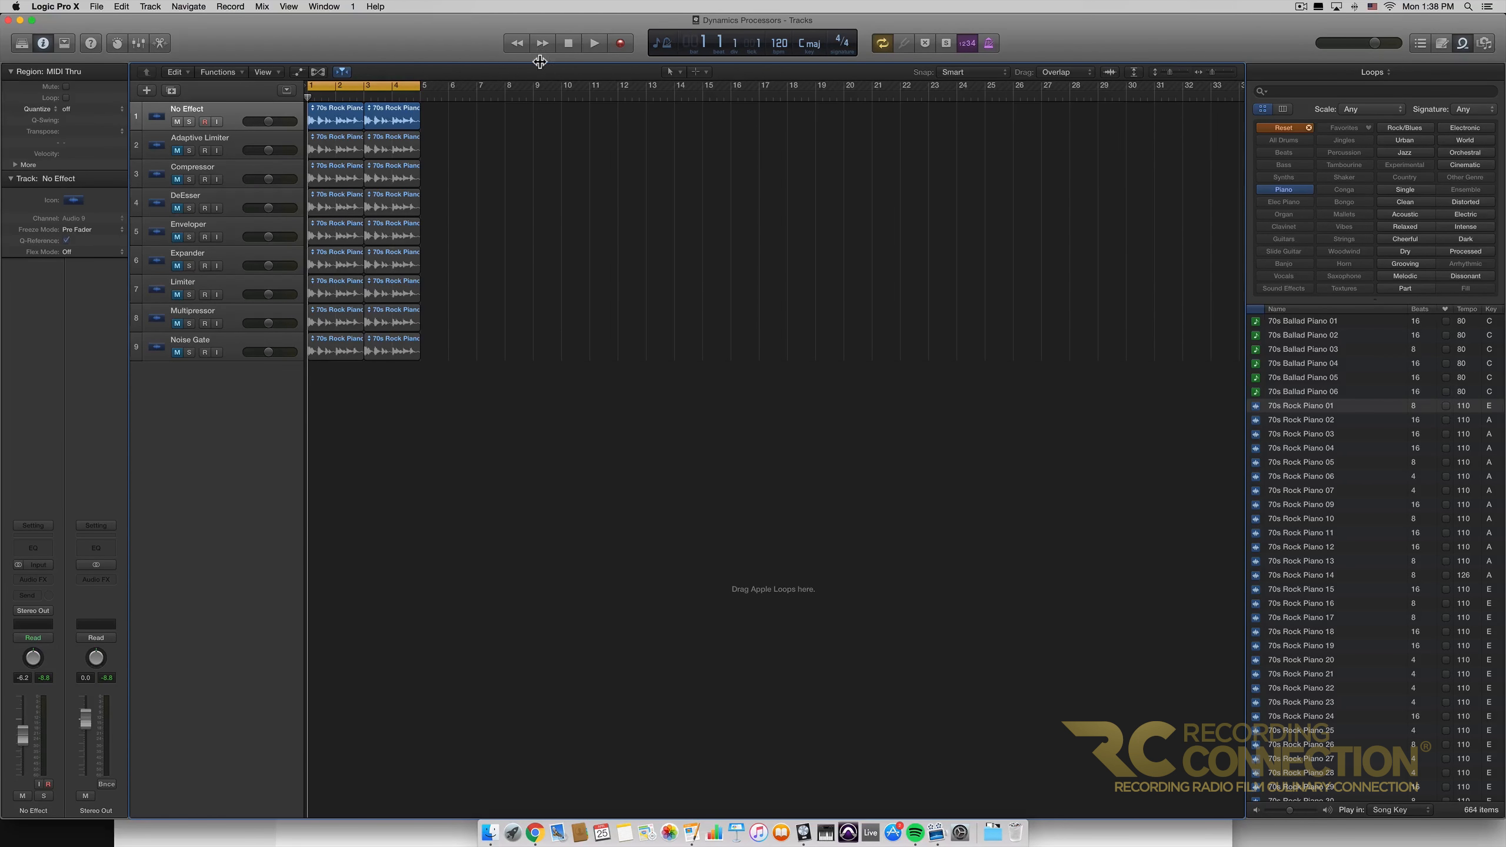
Play the No Effect track once through without cycling, return to the project start, and re-enable cycle mode.
left_click(568, 45)
left_click(596, 44)
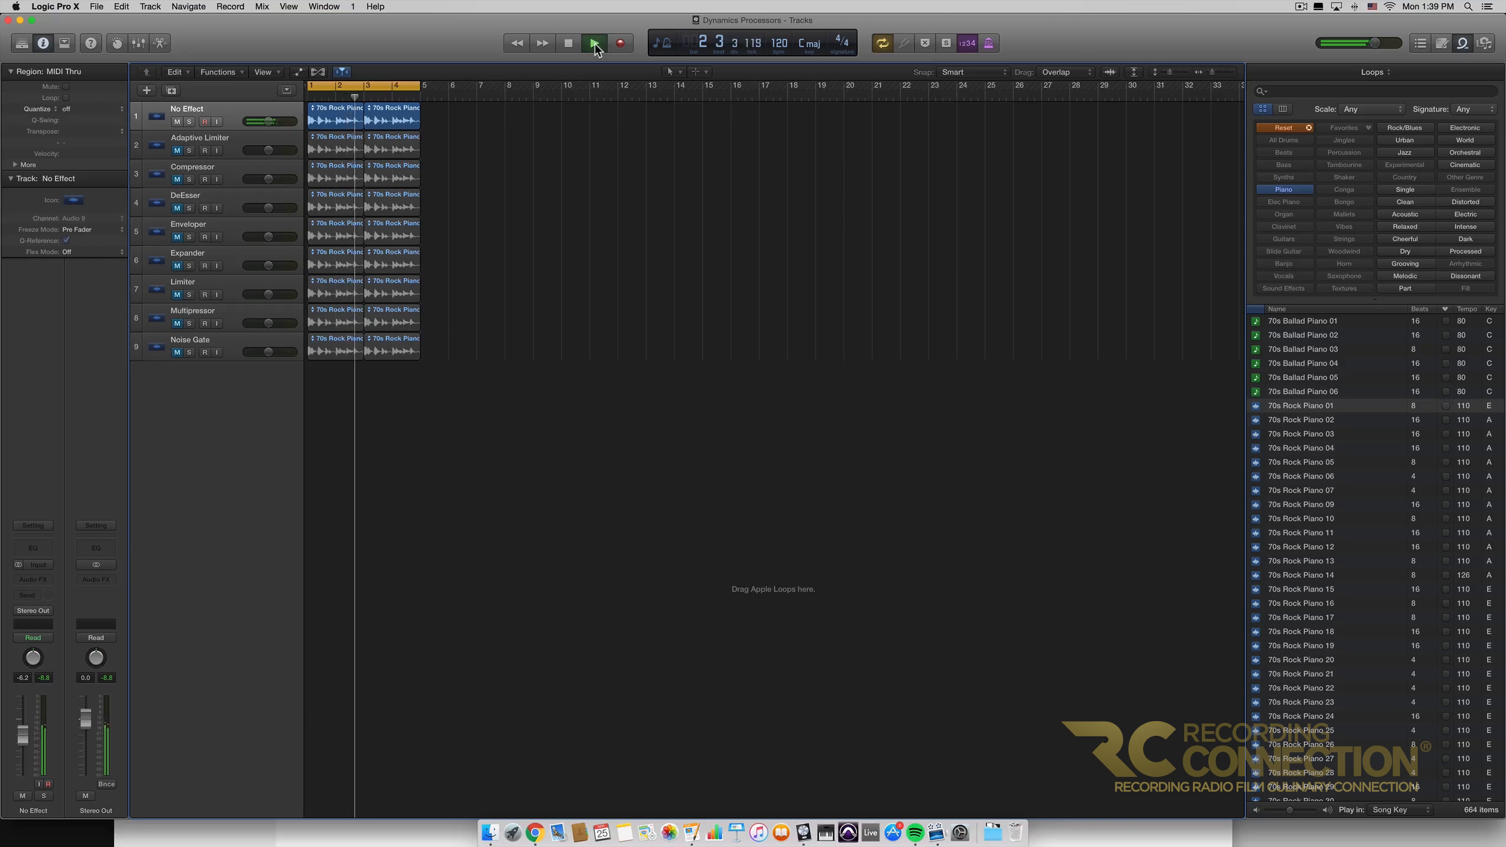
left_click(882, 43)
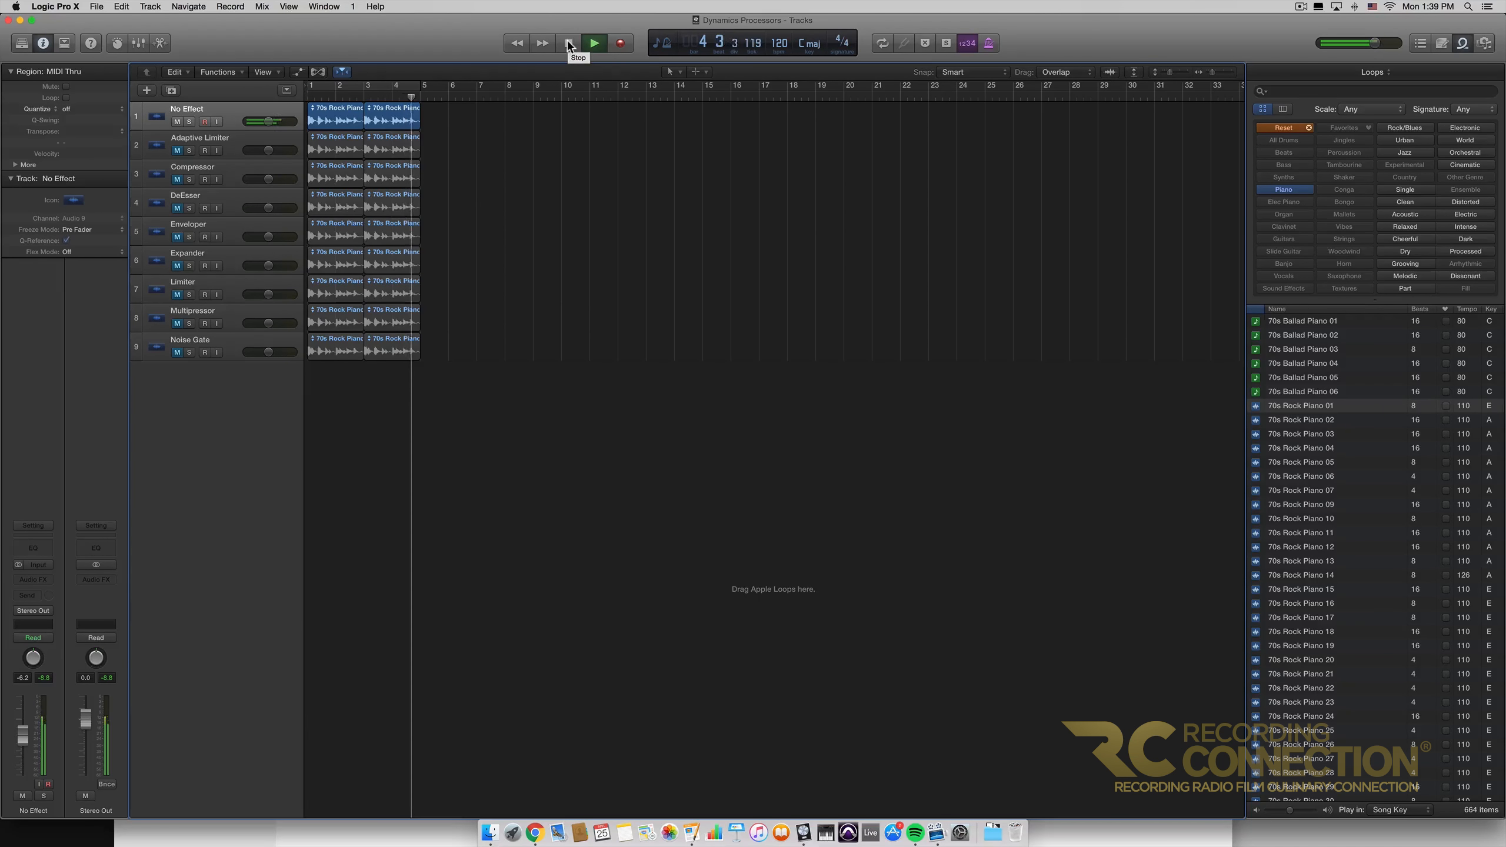
left_click(567, 42)
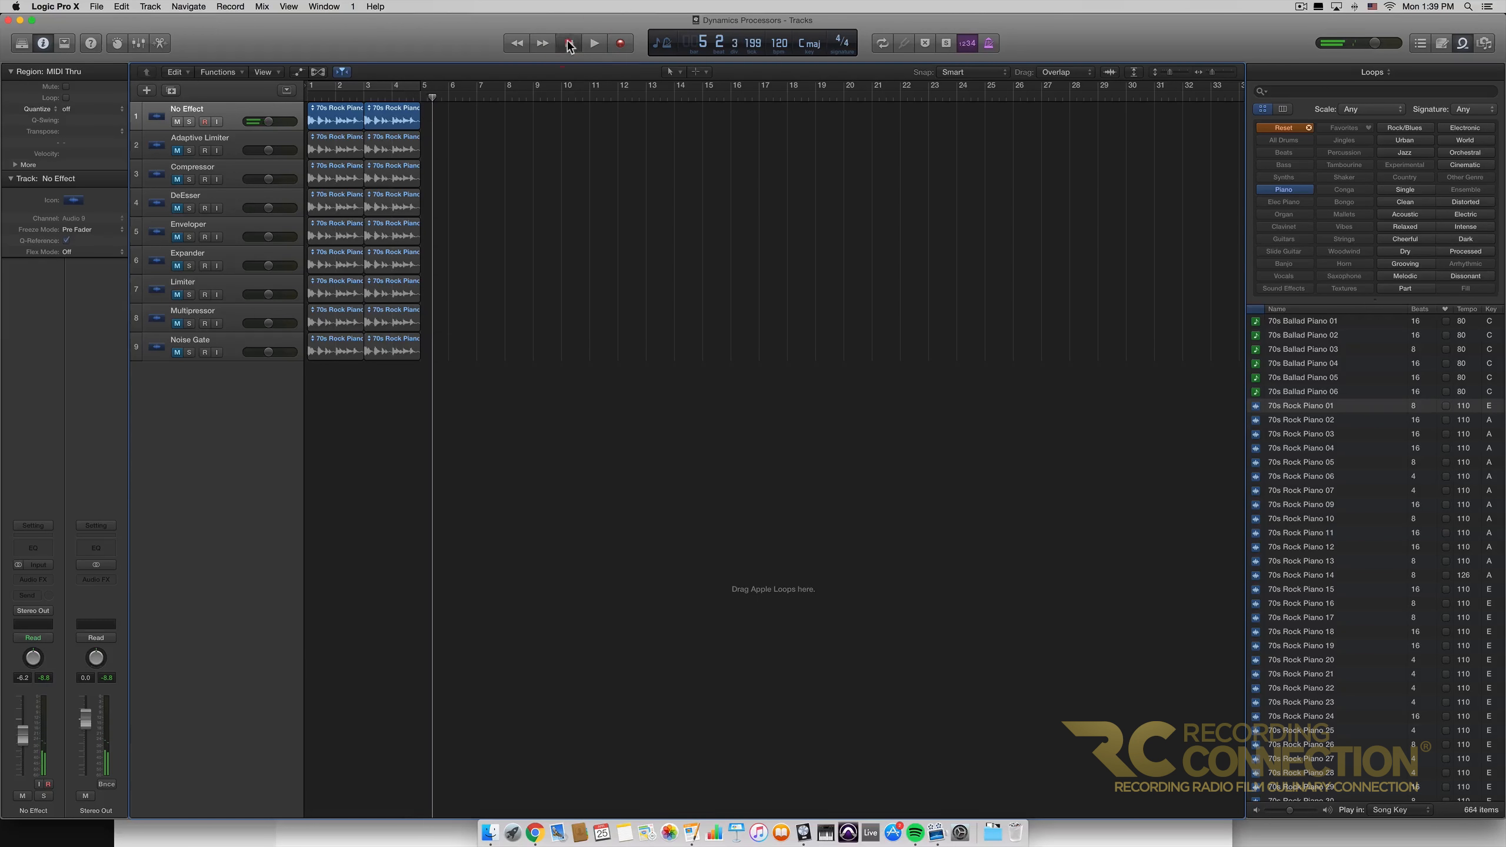
left_click(567, 42)
left_click(883, 43)
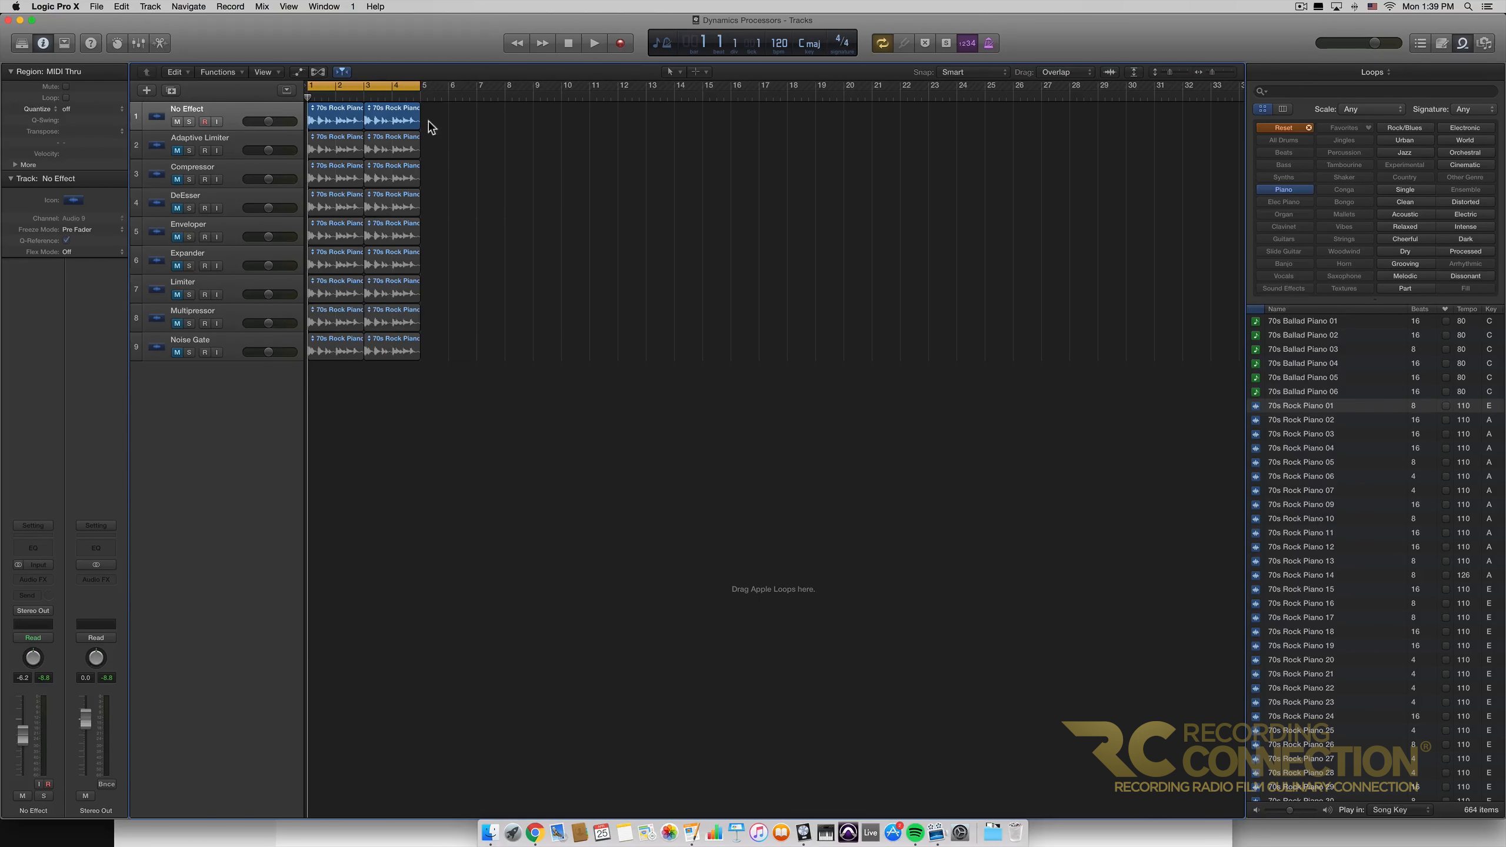
Mute the No Effect track, unmute and select the Adaptive Limiter track, and open its Adaptive Limiter plug-in.
left_click(176, 121)
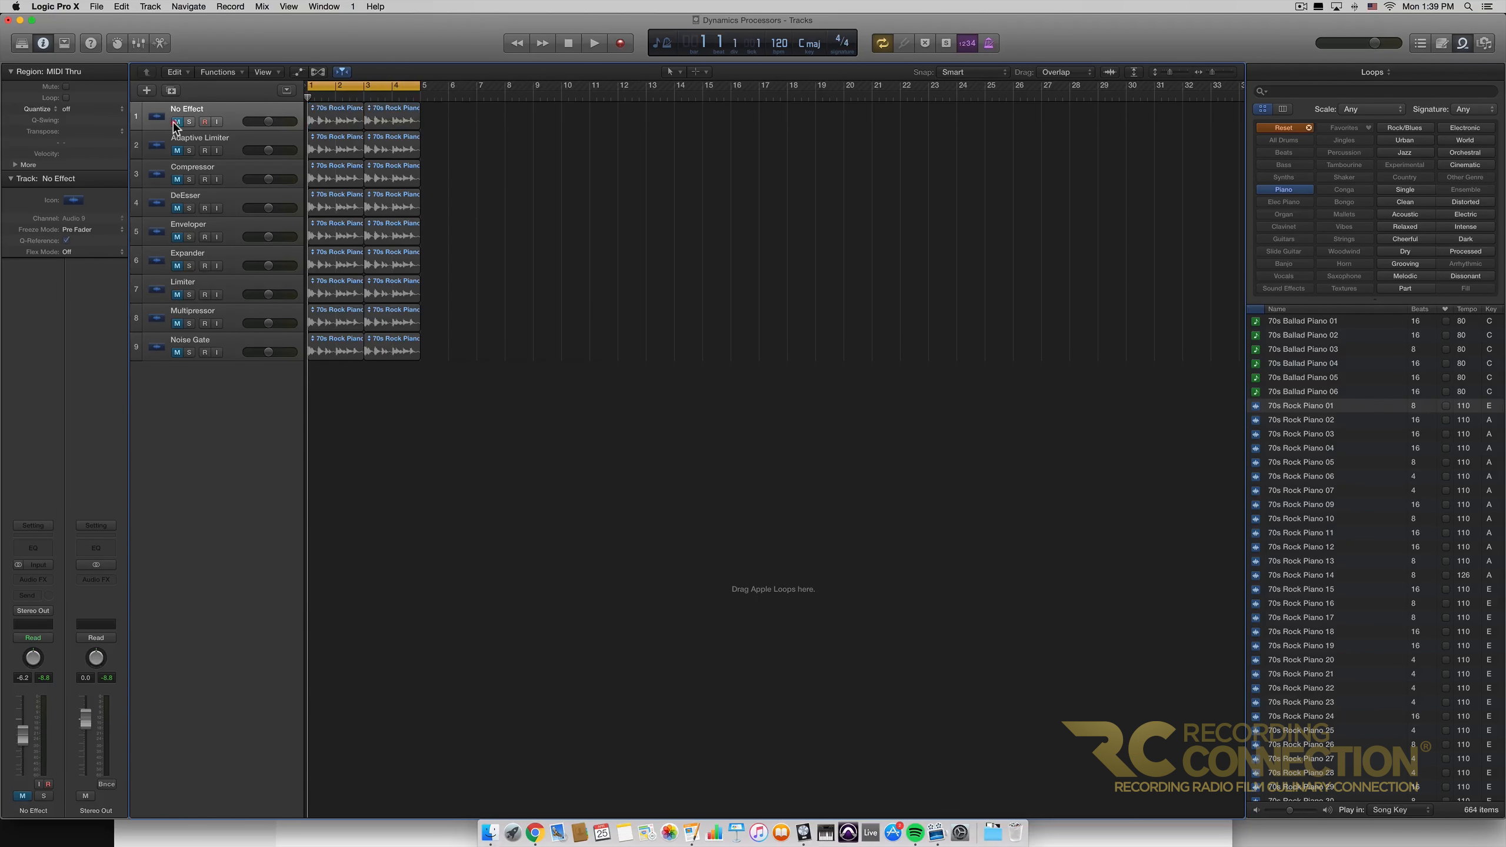
left_click(176, 150)
left_click(226, 142)
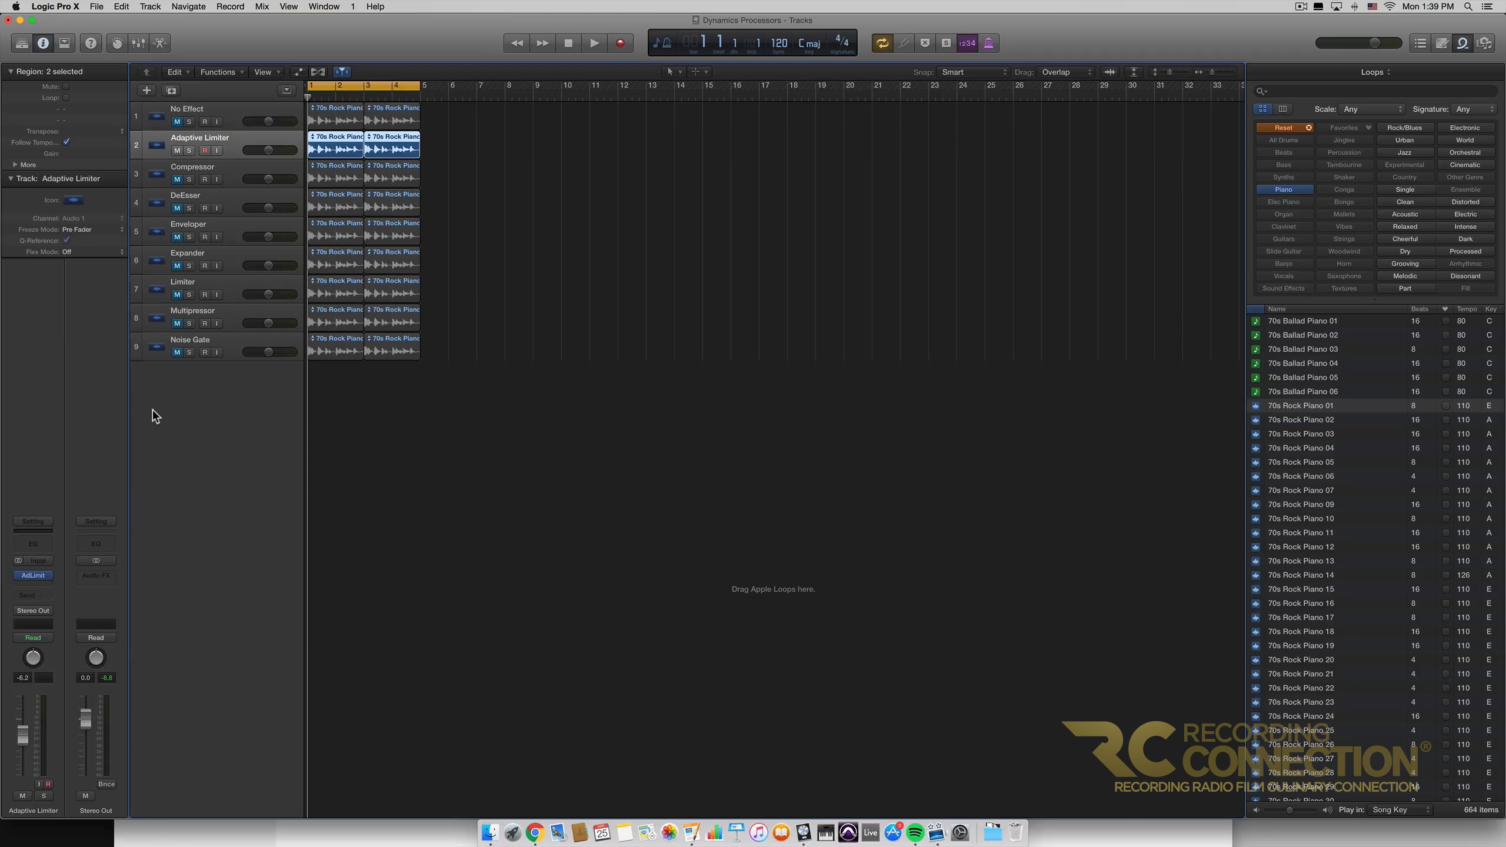
left_click(35, 575)
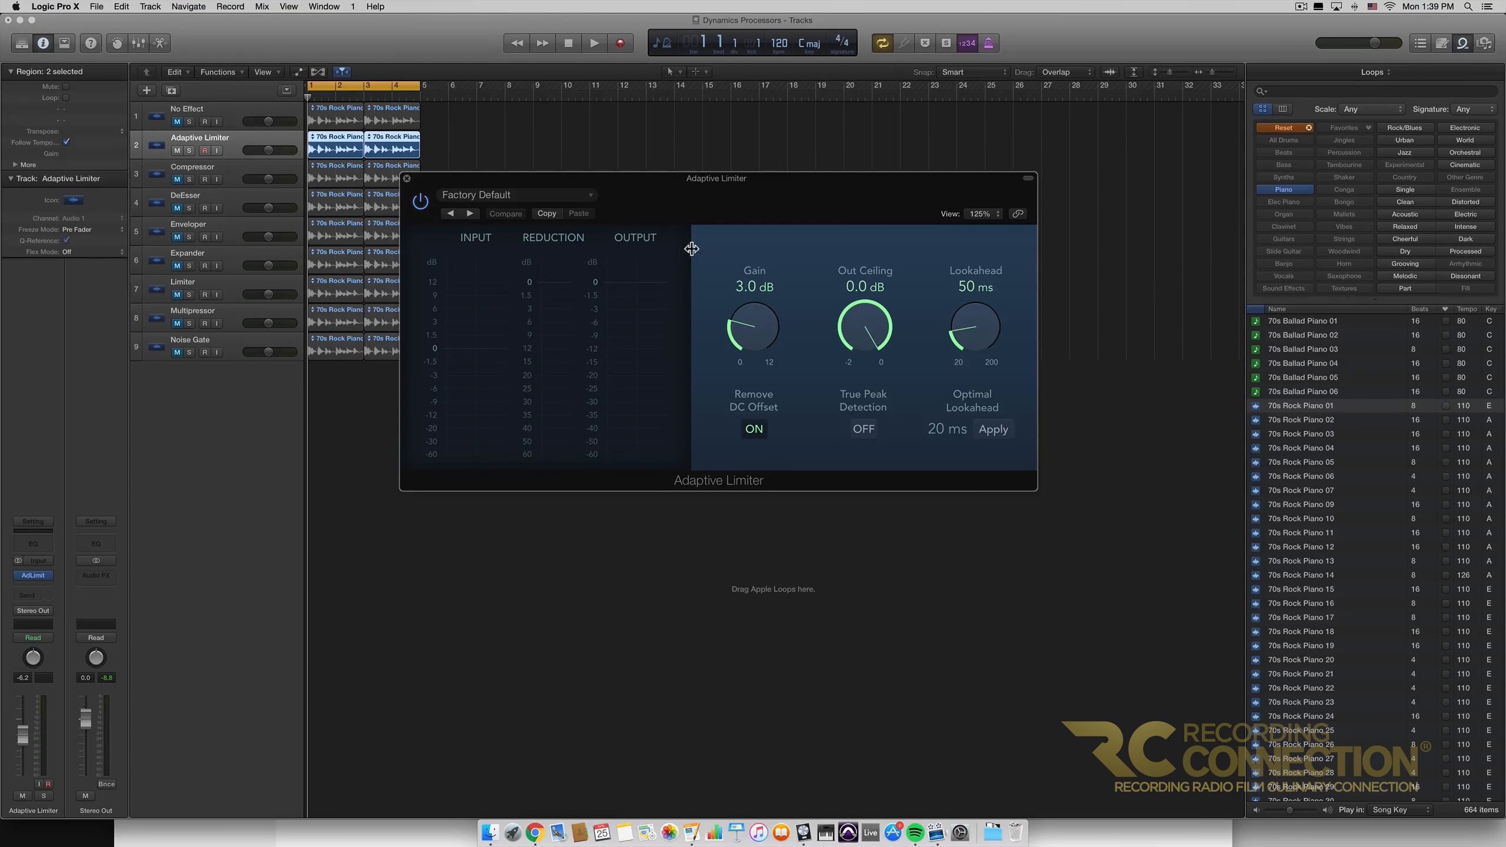
left_click_drag(810, 190, 851, 171)
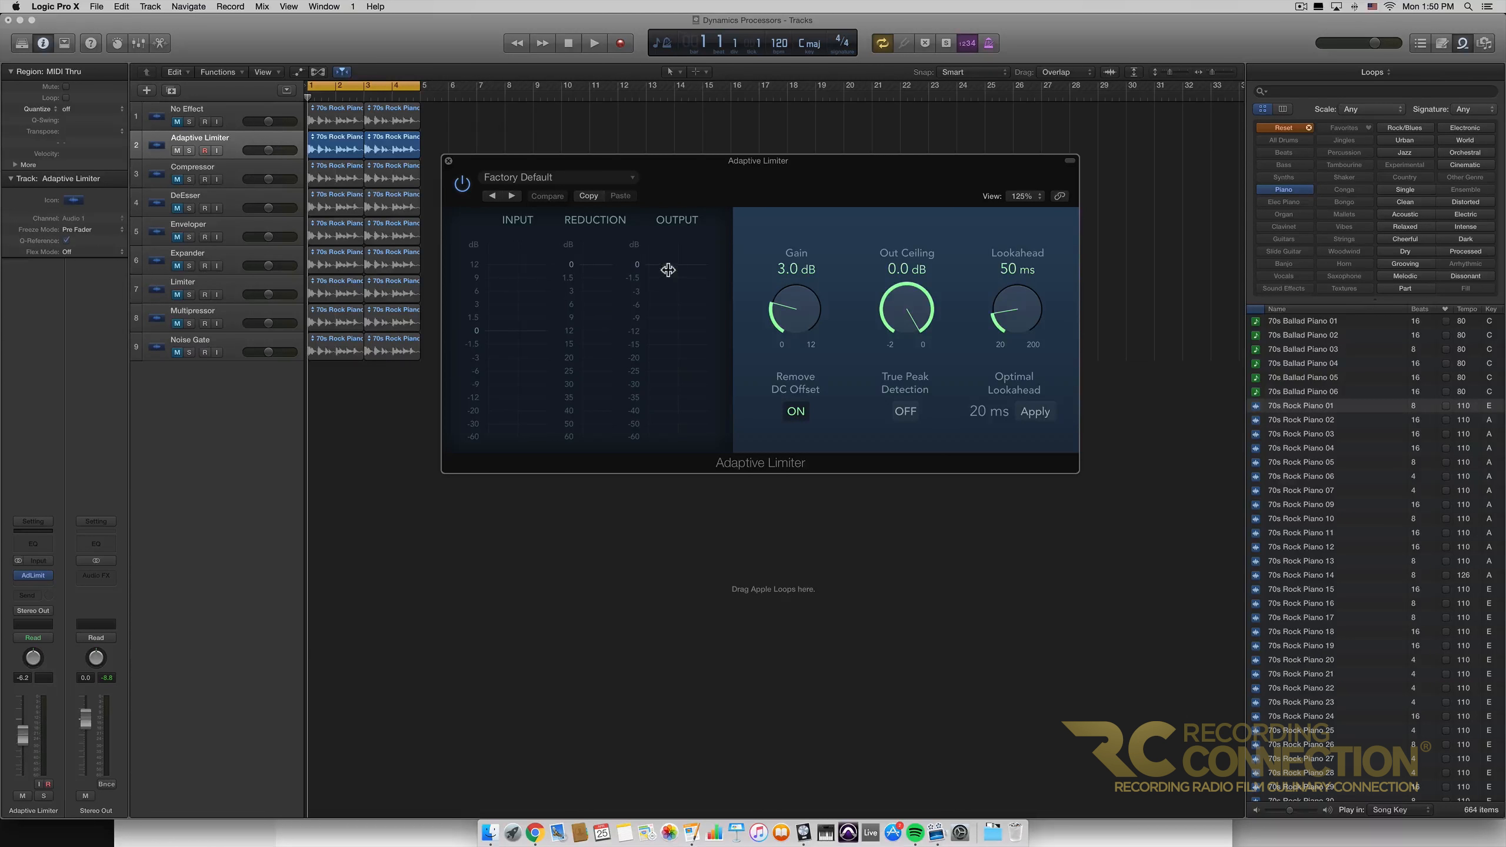
Try out the limiter's Remove DC Offset, Out Ceiling, Lookahead and True Peak Detection controls.
left_click(810, 186)
left_click(797, 412)
left_click_drag(879, 291, 878, 292)
left_click_drag(915, 296, 914, 281)
left_click_drag(1030, 304, 1018, 333)
left_click(1034, 414)
left_click_drag(1022, 324, 1015, 283)
left_click(906, 414)
left_click(905, 411)
Play the Adaptive Limiter track once without cycling and with the limiter bypassed, return to the start, and re-enable cycle mode.
left_click(568, 45)
left_click(884, 44)
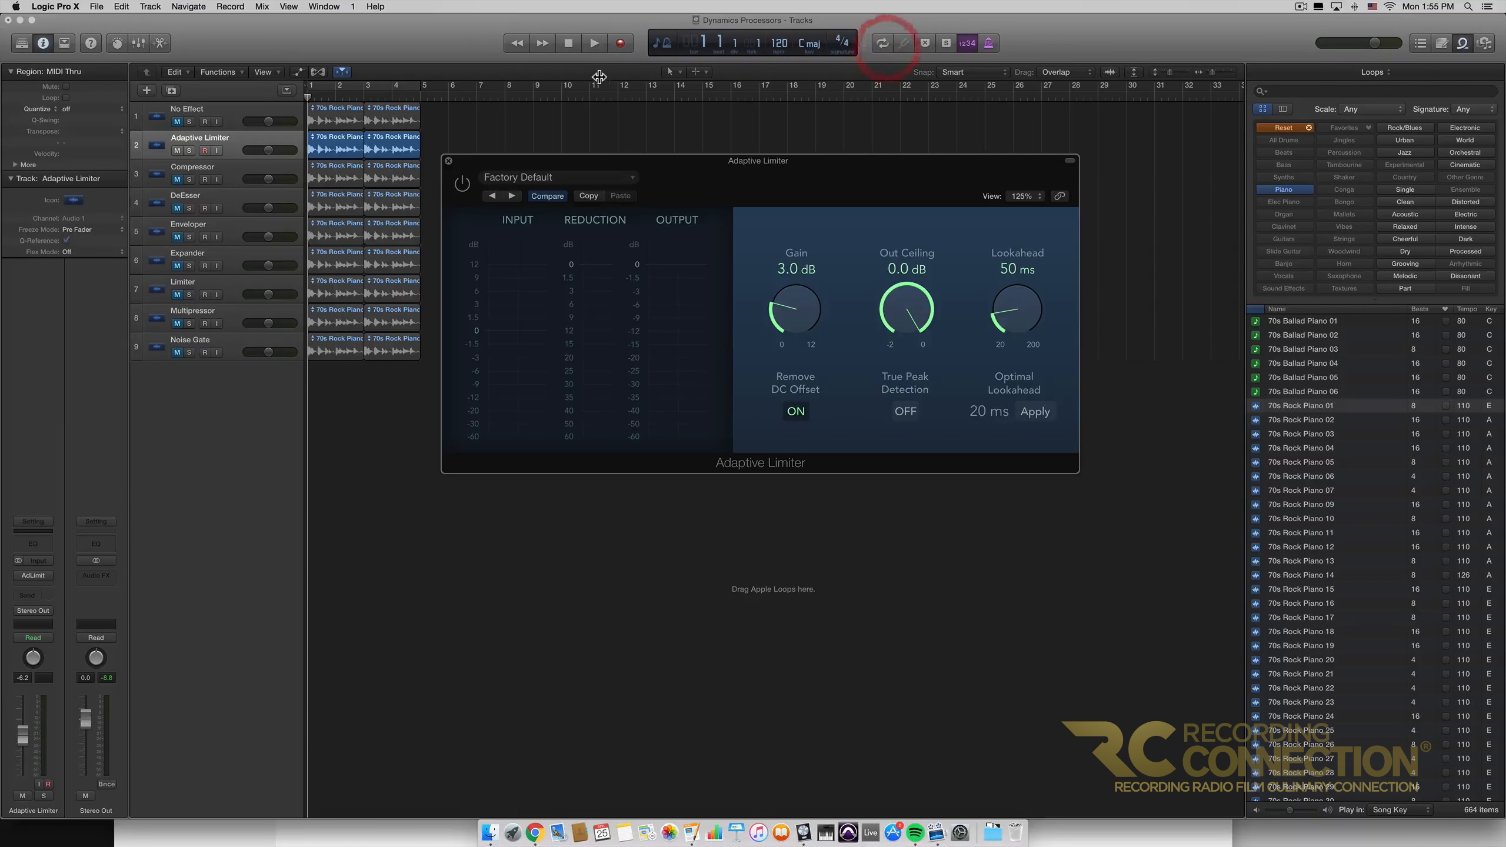
left_click(590, 43)
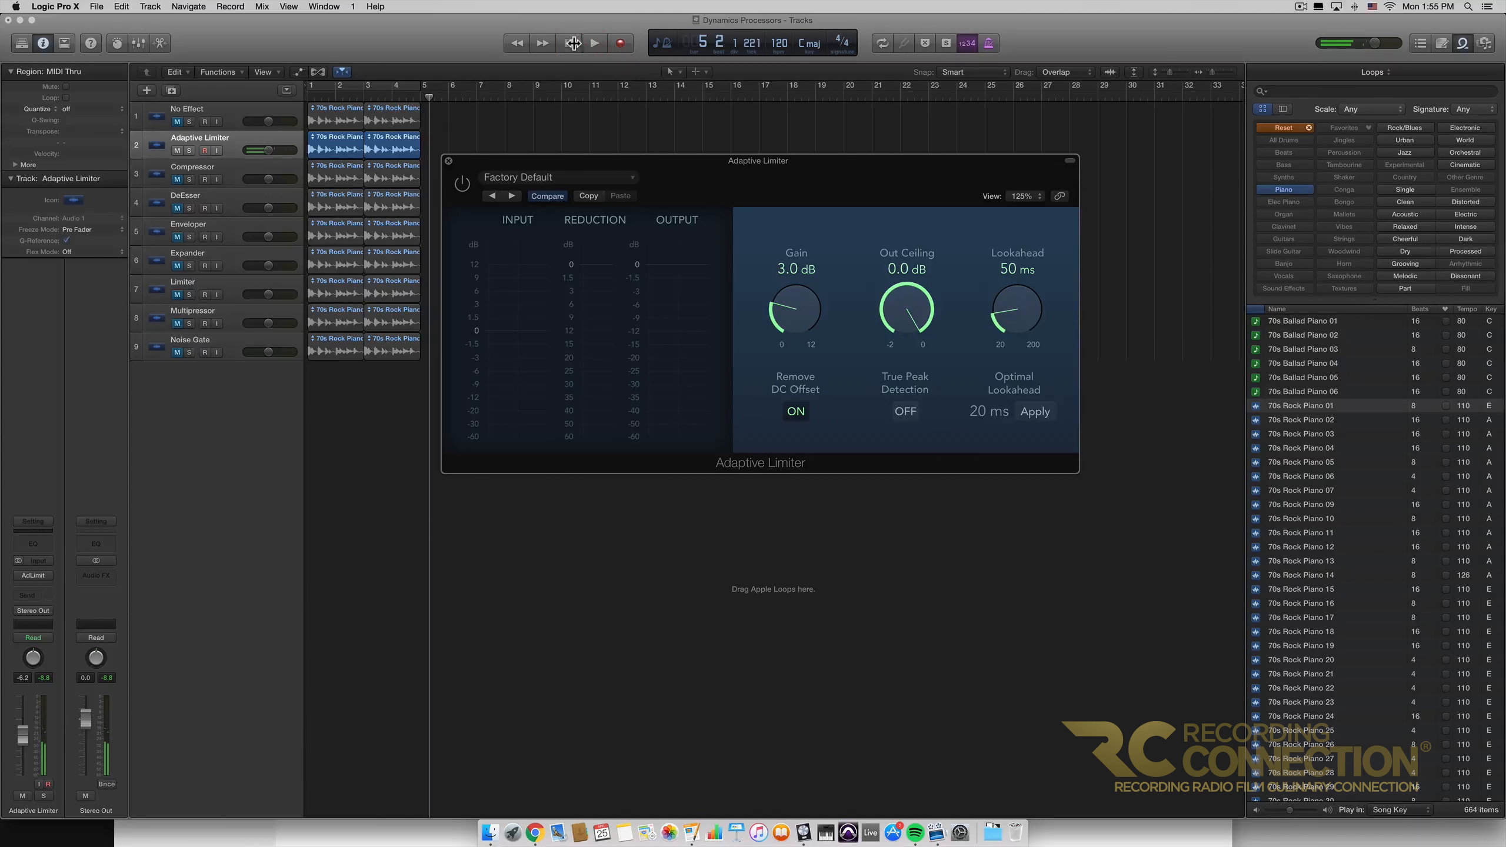
left_click(567, 45)
left_click(567, 46)
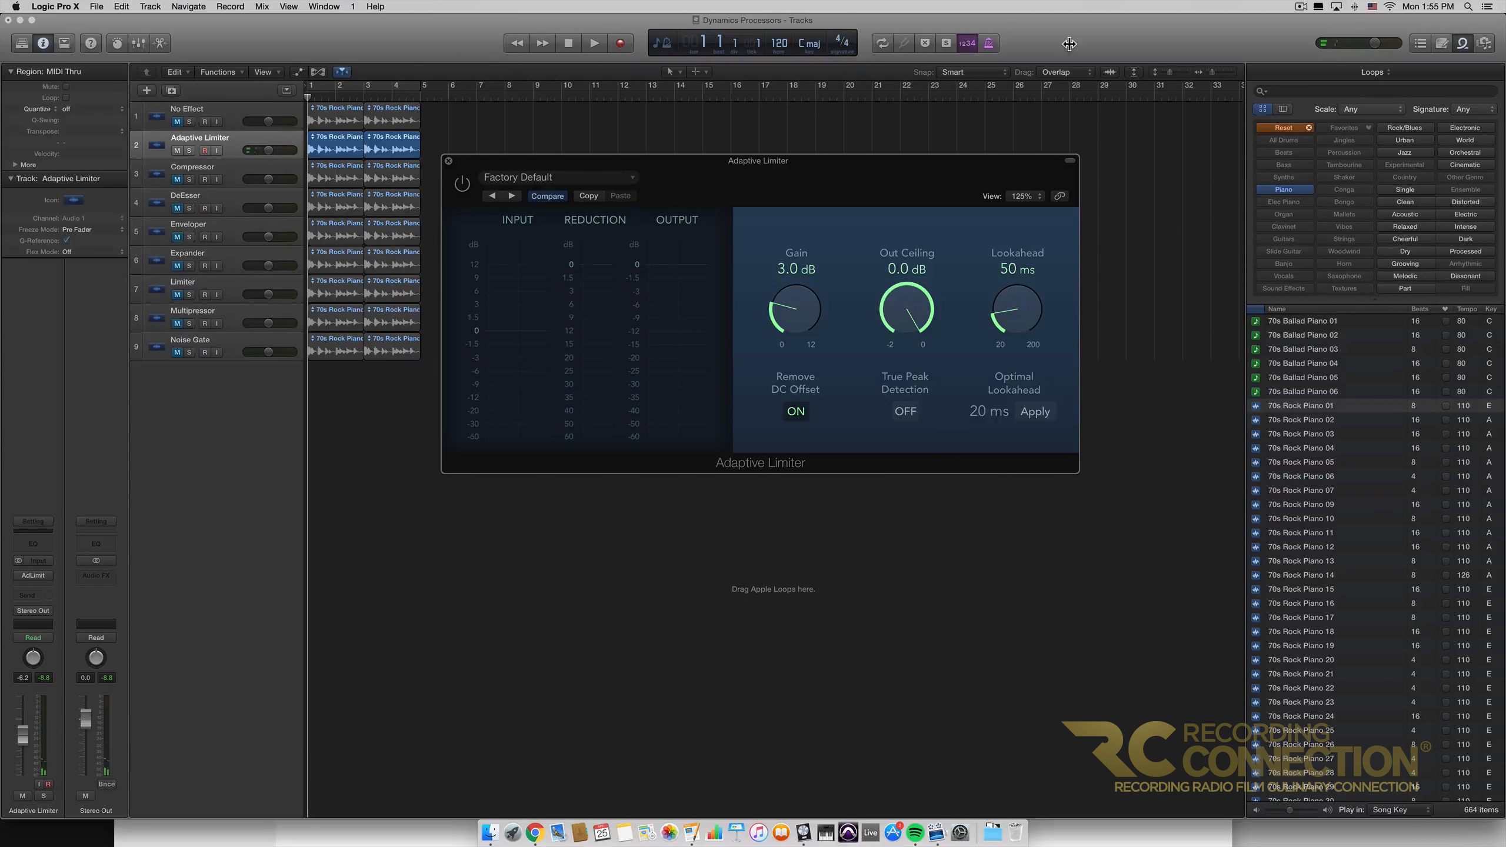
left_click(880, 44)
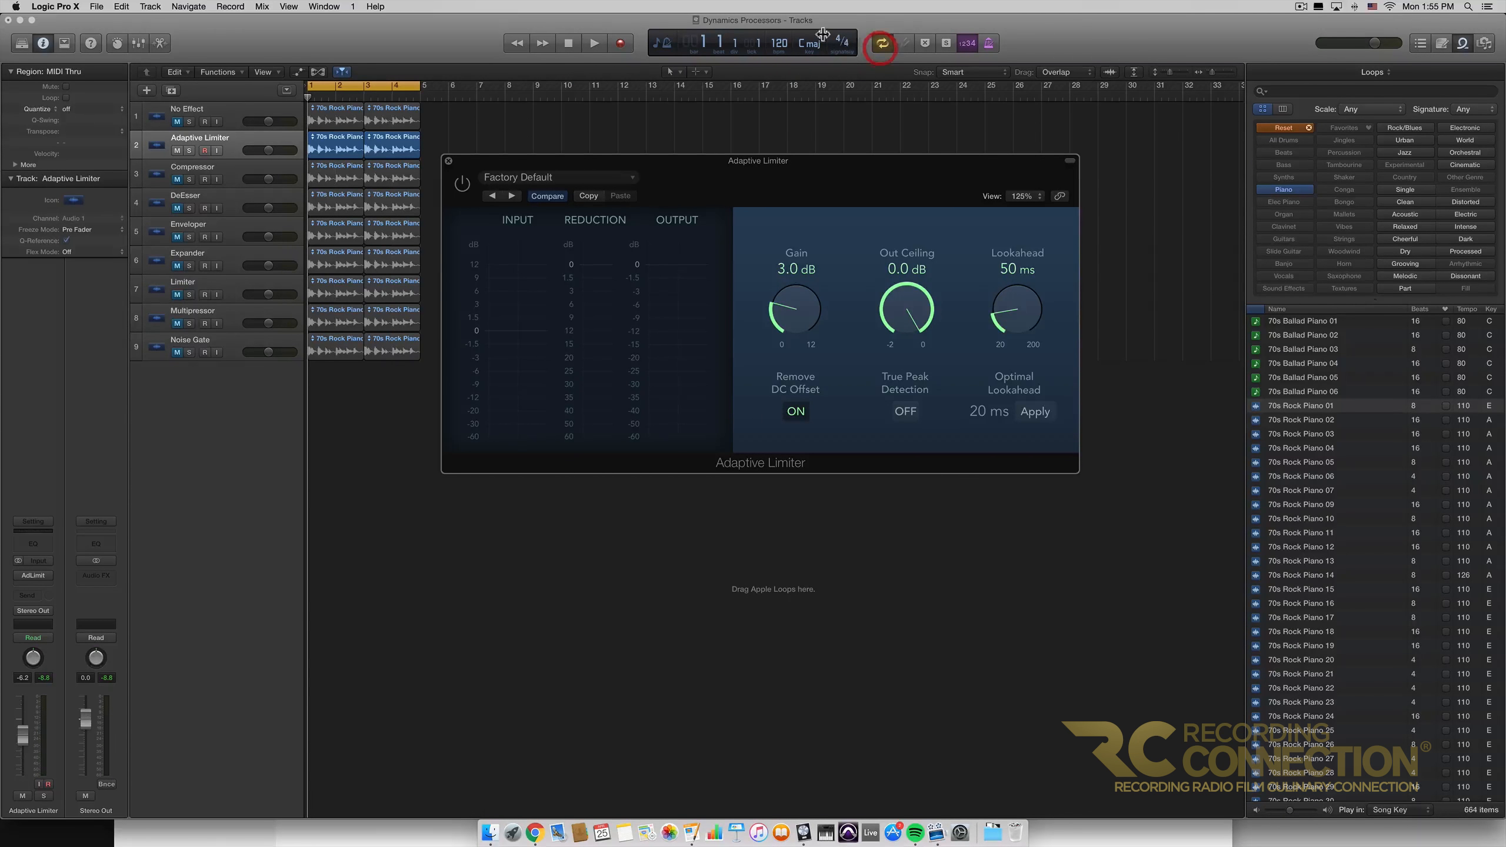
Turn the Adaptive Limiter back on and raise its Gain to 4.0 dB during cycled playback.
left_click(464, 185)
left_click(593, 45)
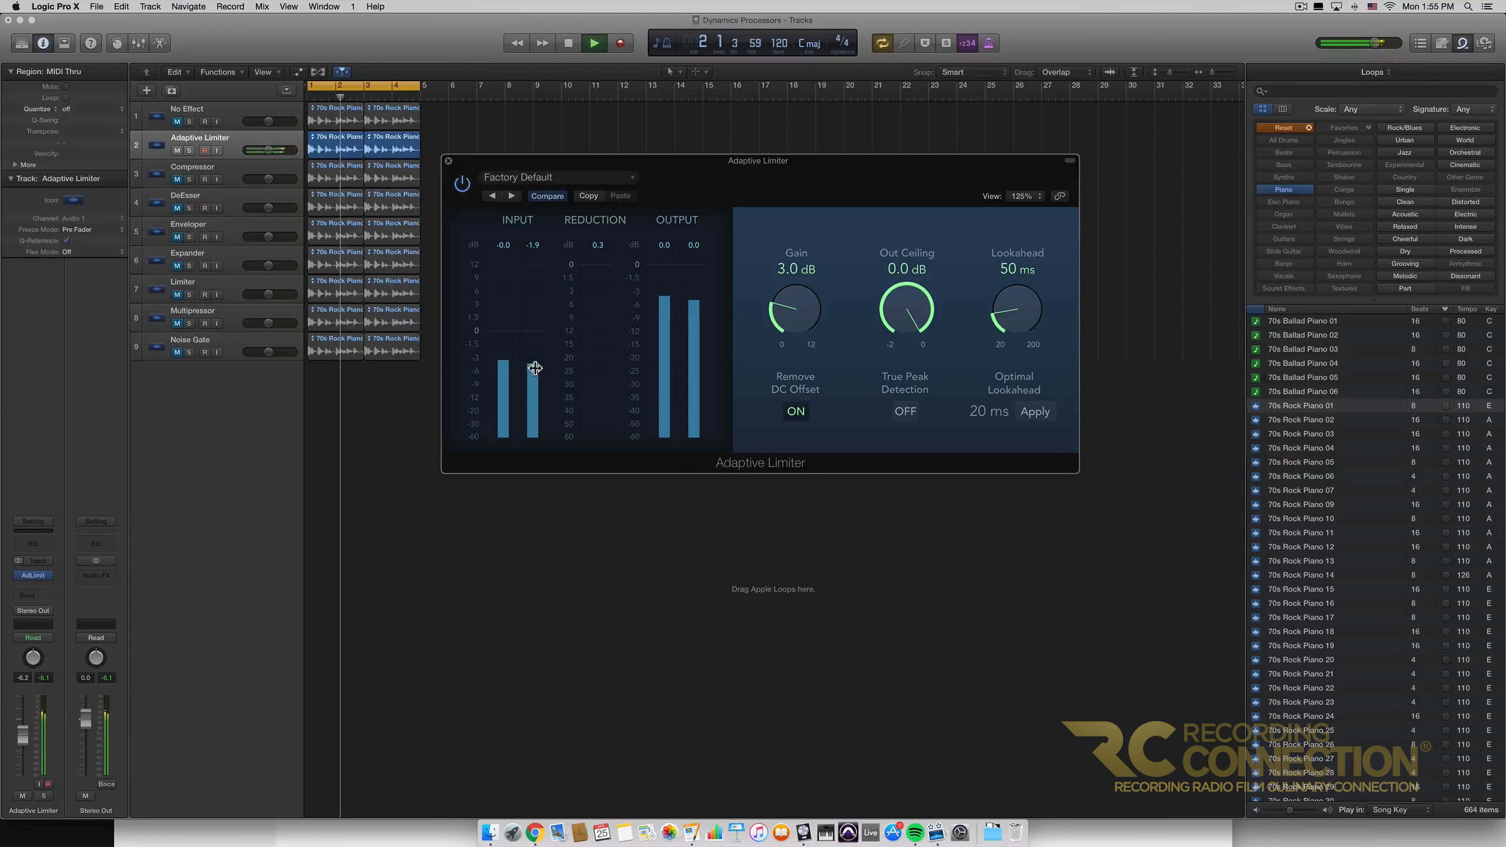
left_click_drag(796, 323, 793, 307)
During playback, switch True Peak Detection on and back off, and Remove DC Offset off and back on.
left_click(909, 412)
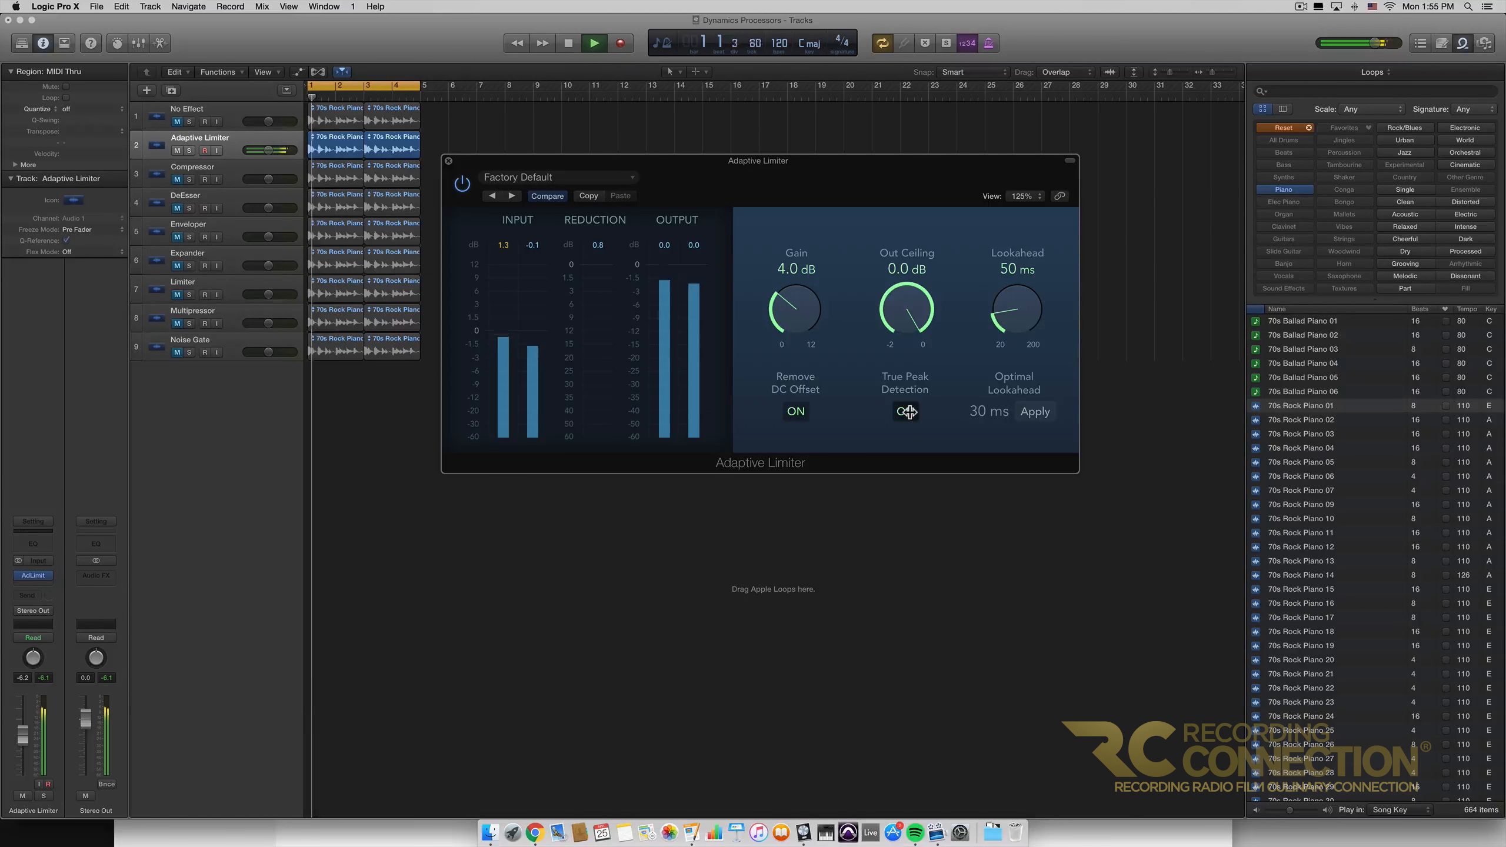
left_click(909, 412)
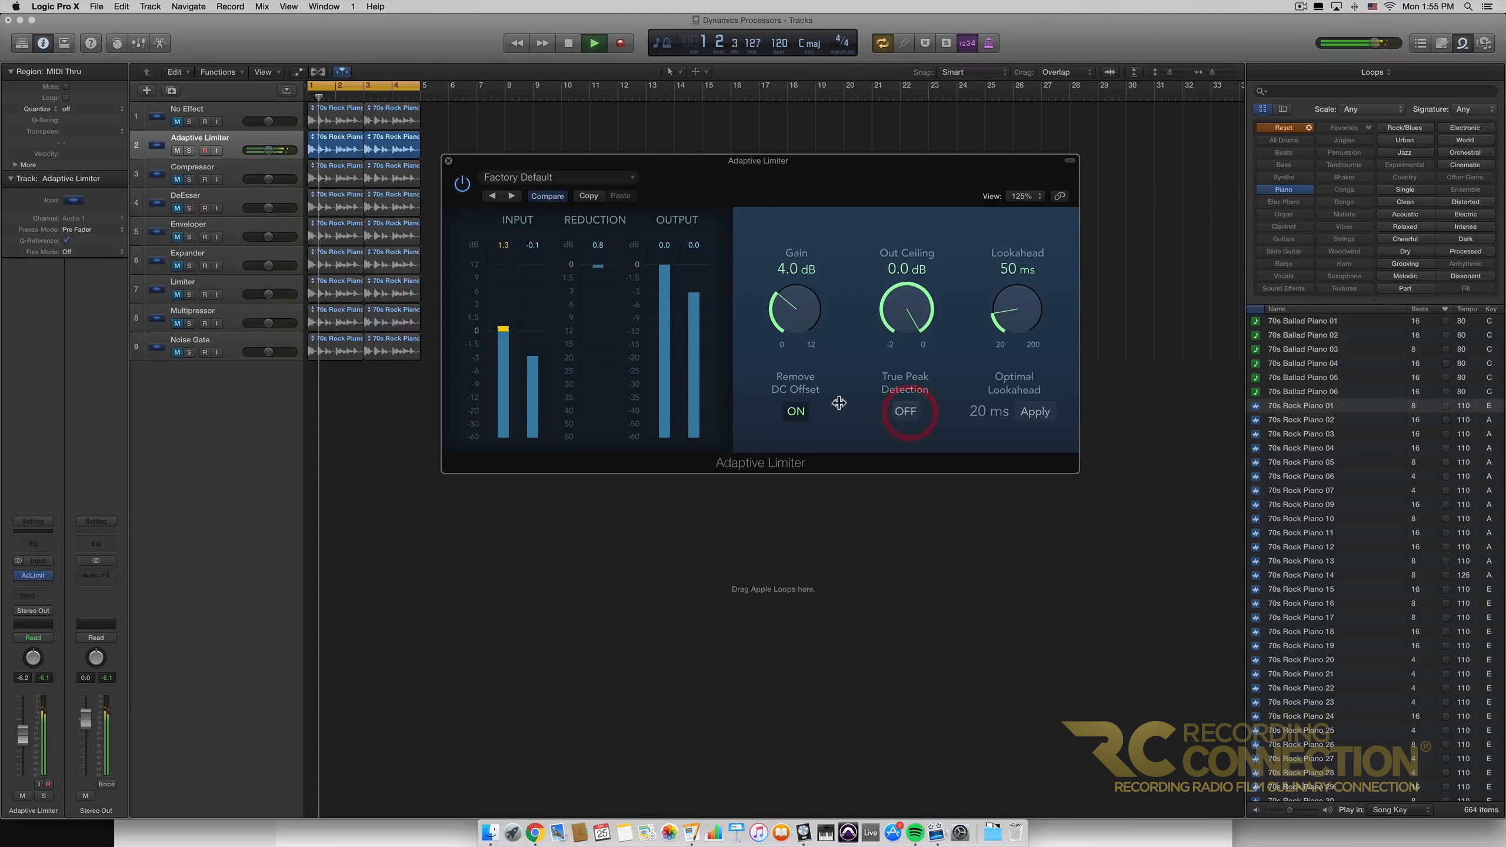
left_click(796, 412)
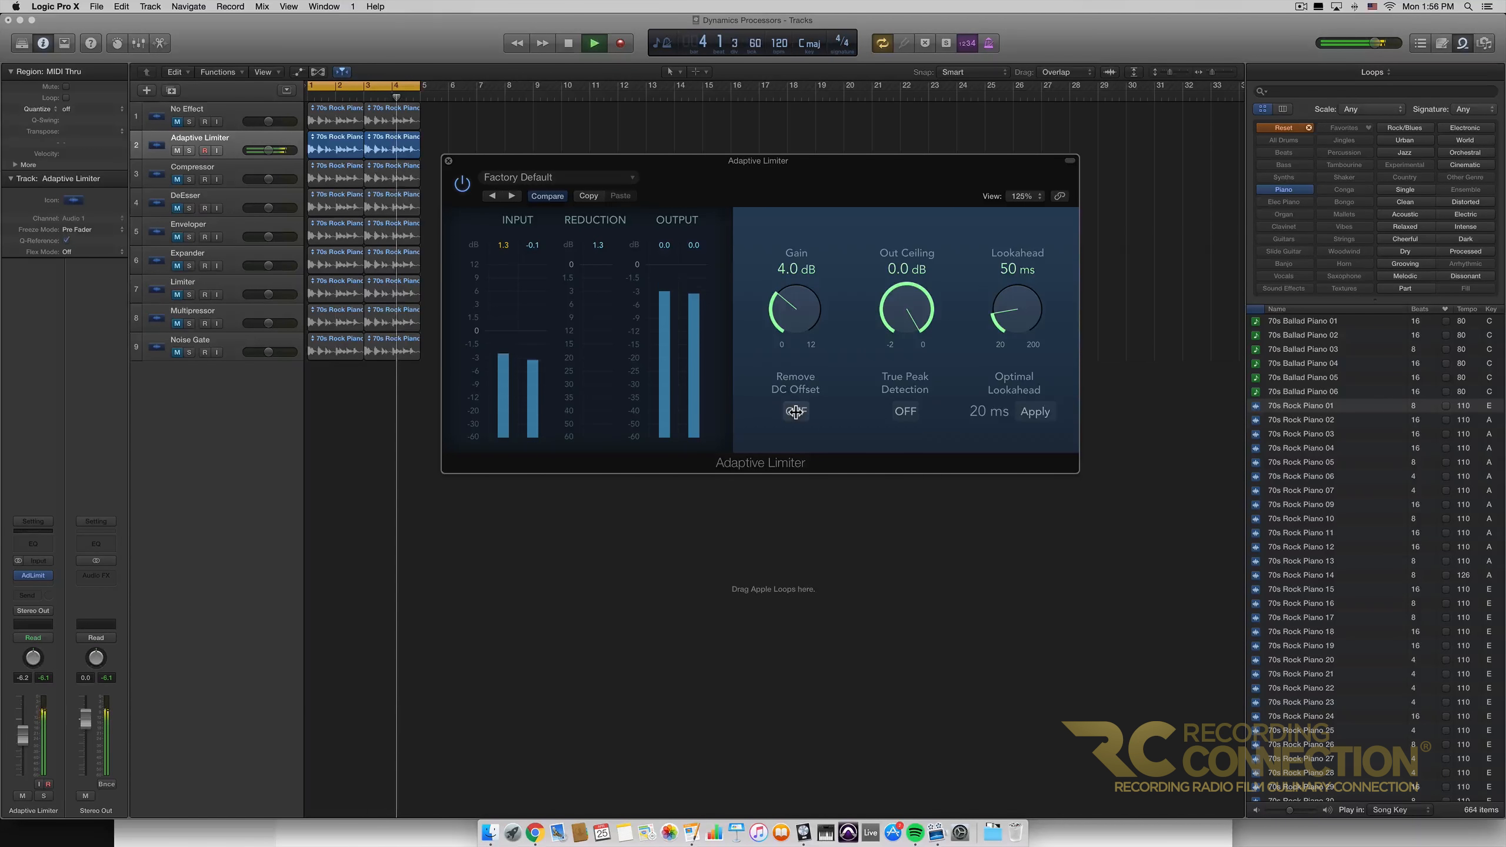
left_click(796, 412)
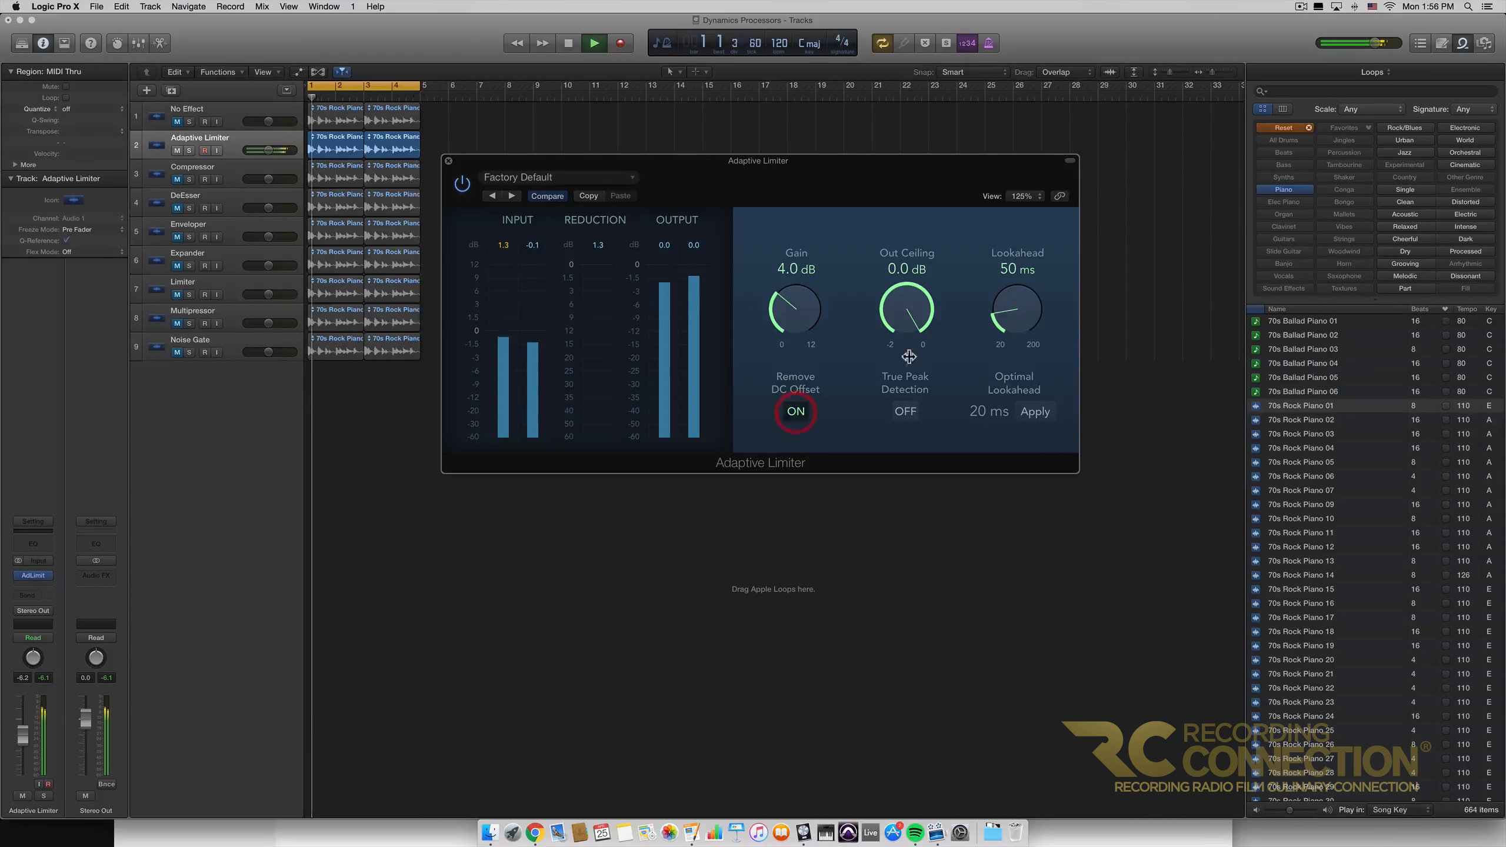
Adjust the limiter by ear to 5.7 dB Gain and a -0.2 dB Out Ceiling, and stop playback.
left_click_drag(908, 310, 905, 401)
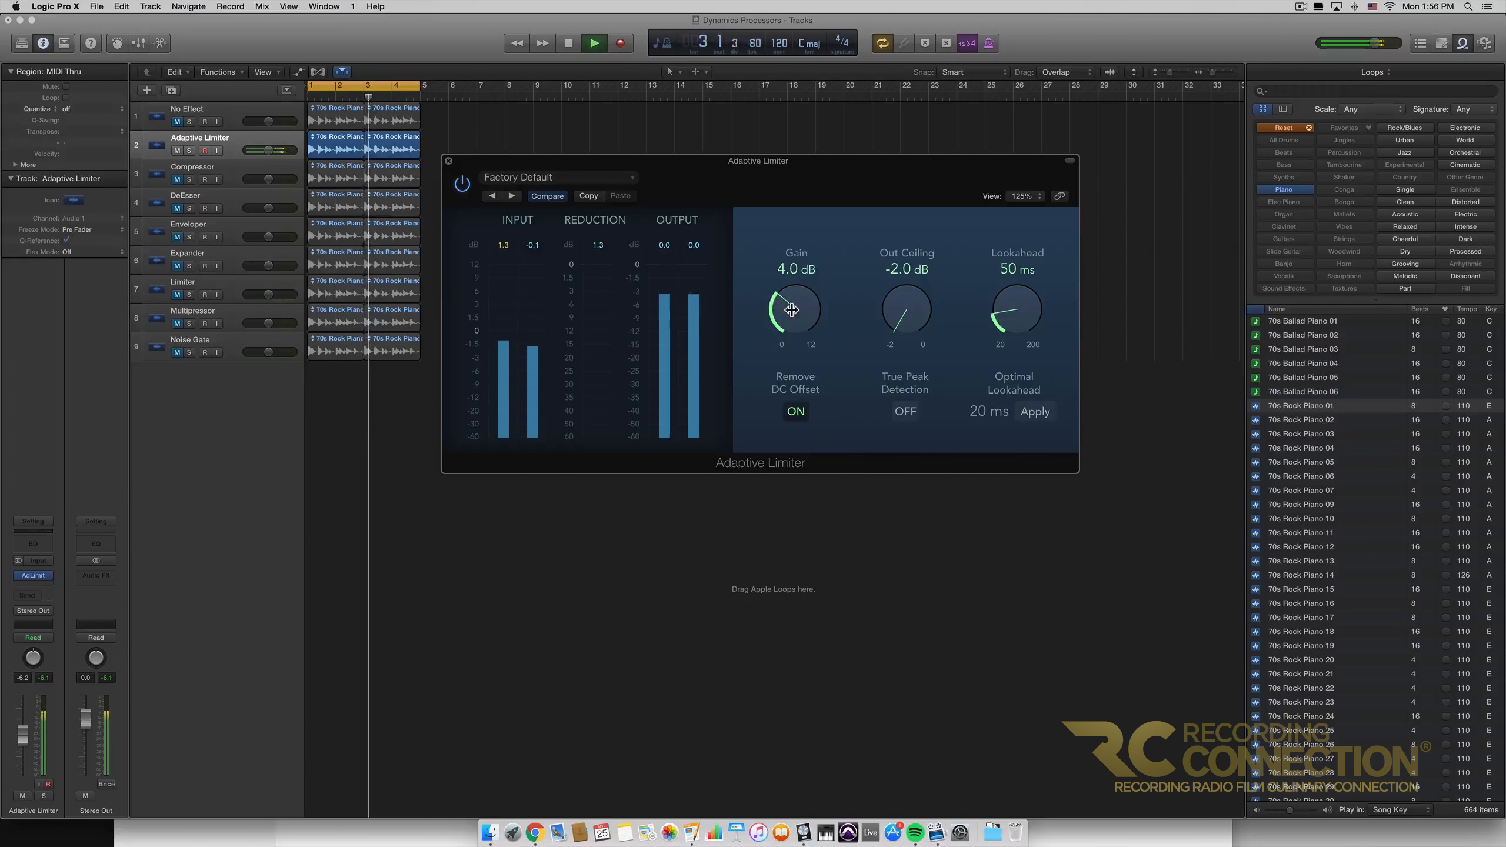
left_click_drag(796, 300, 794, 268)
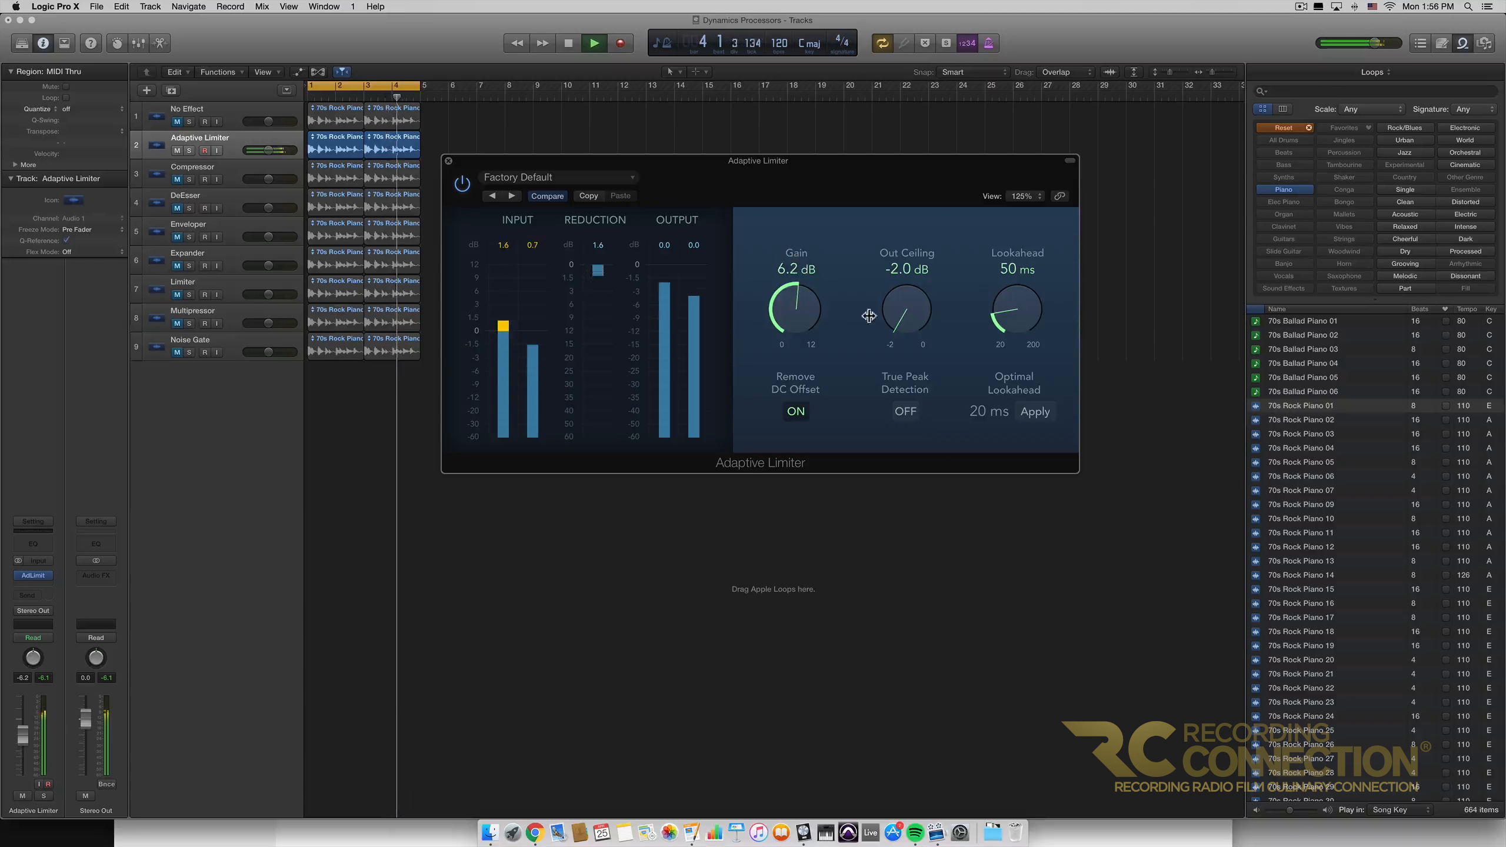
left_click_drag(904, 307, 904, 259)
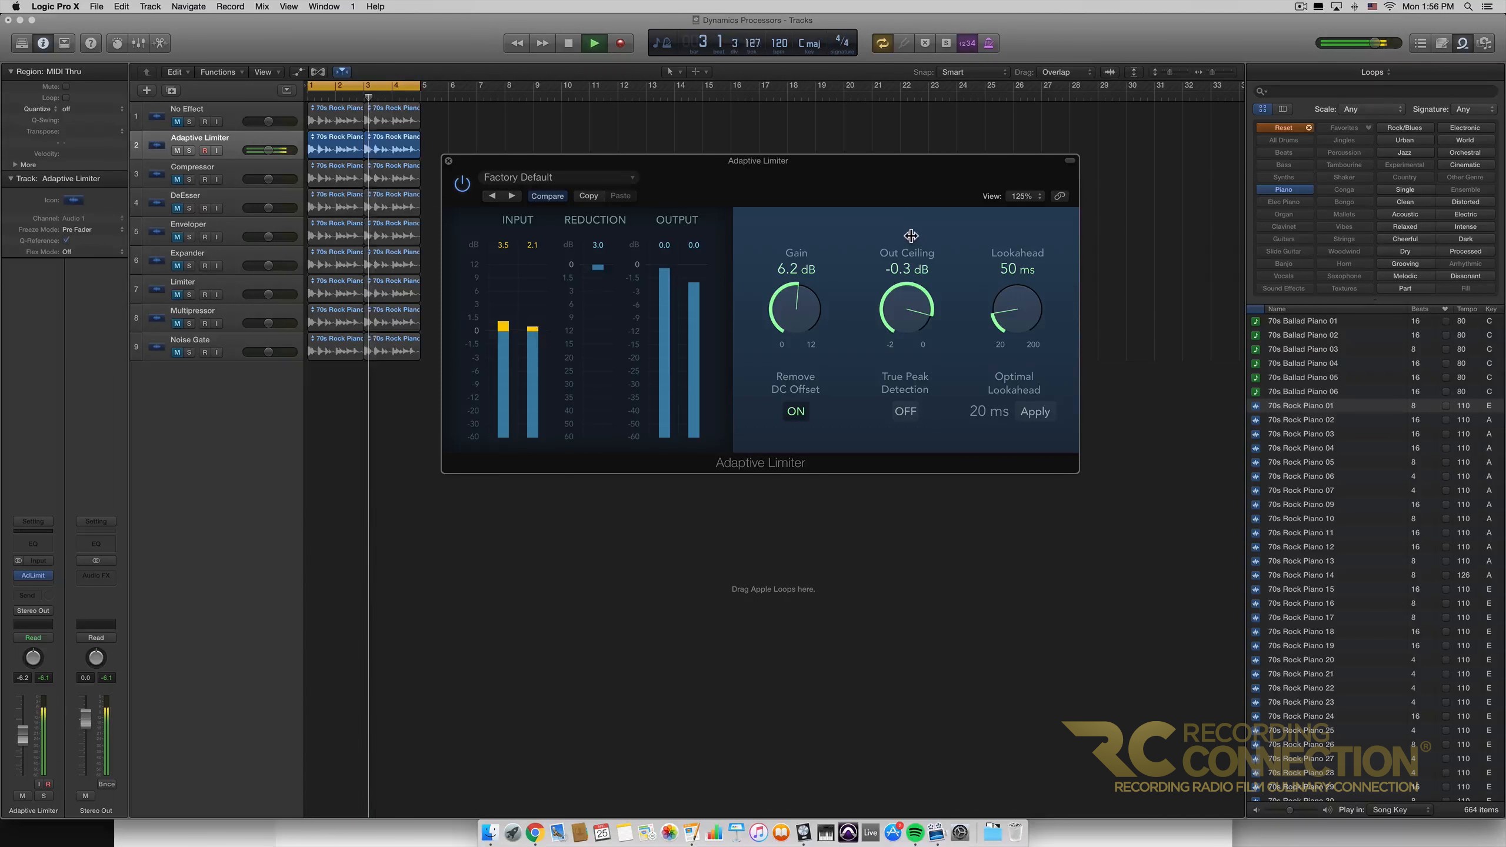
left_click_drag(800, 323, 800, 328)
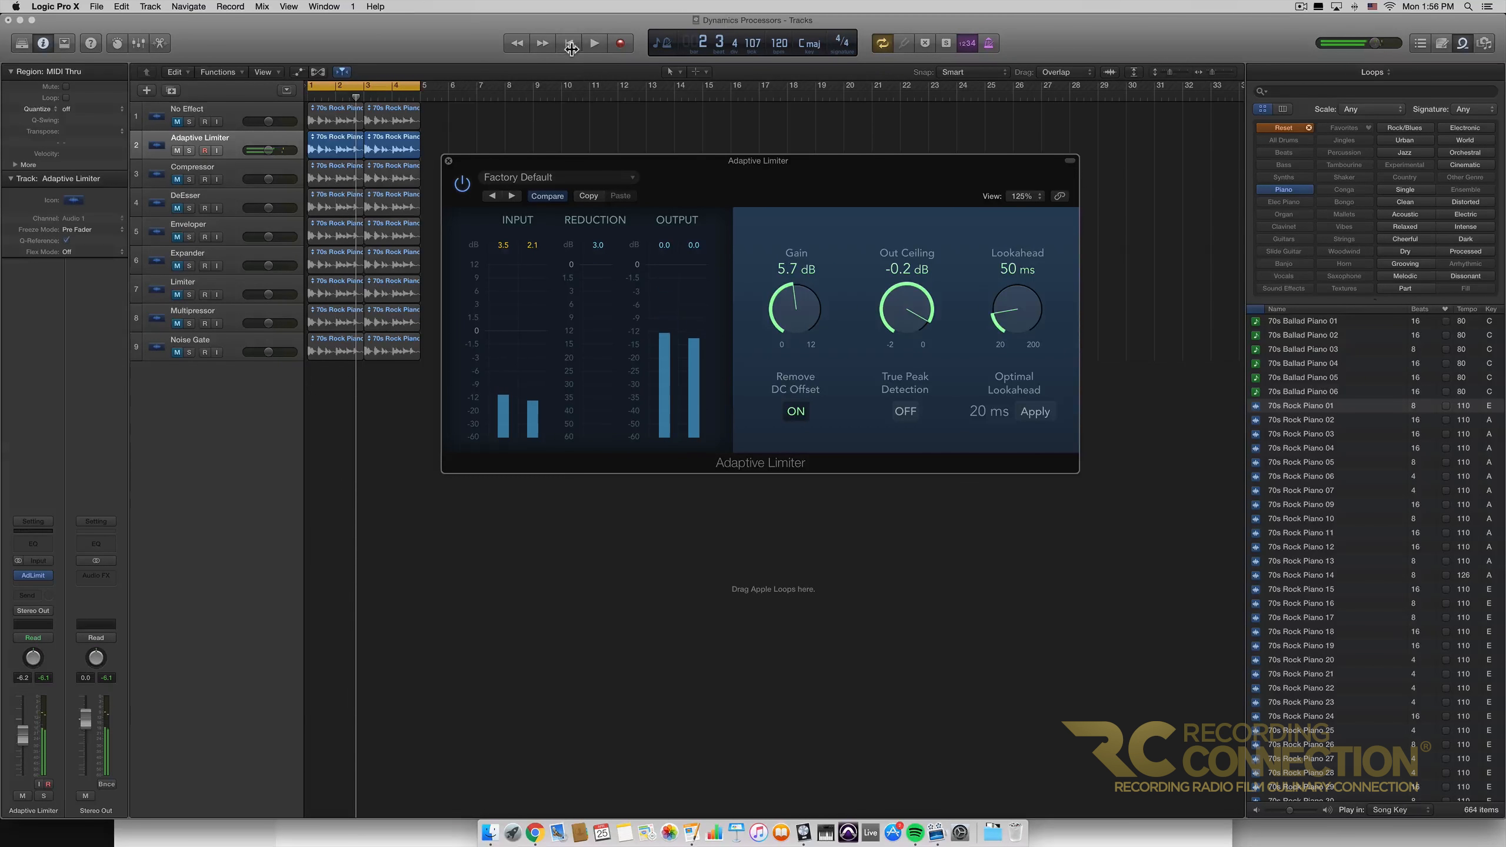
key("space")
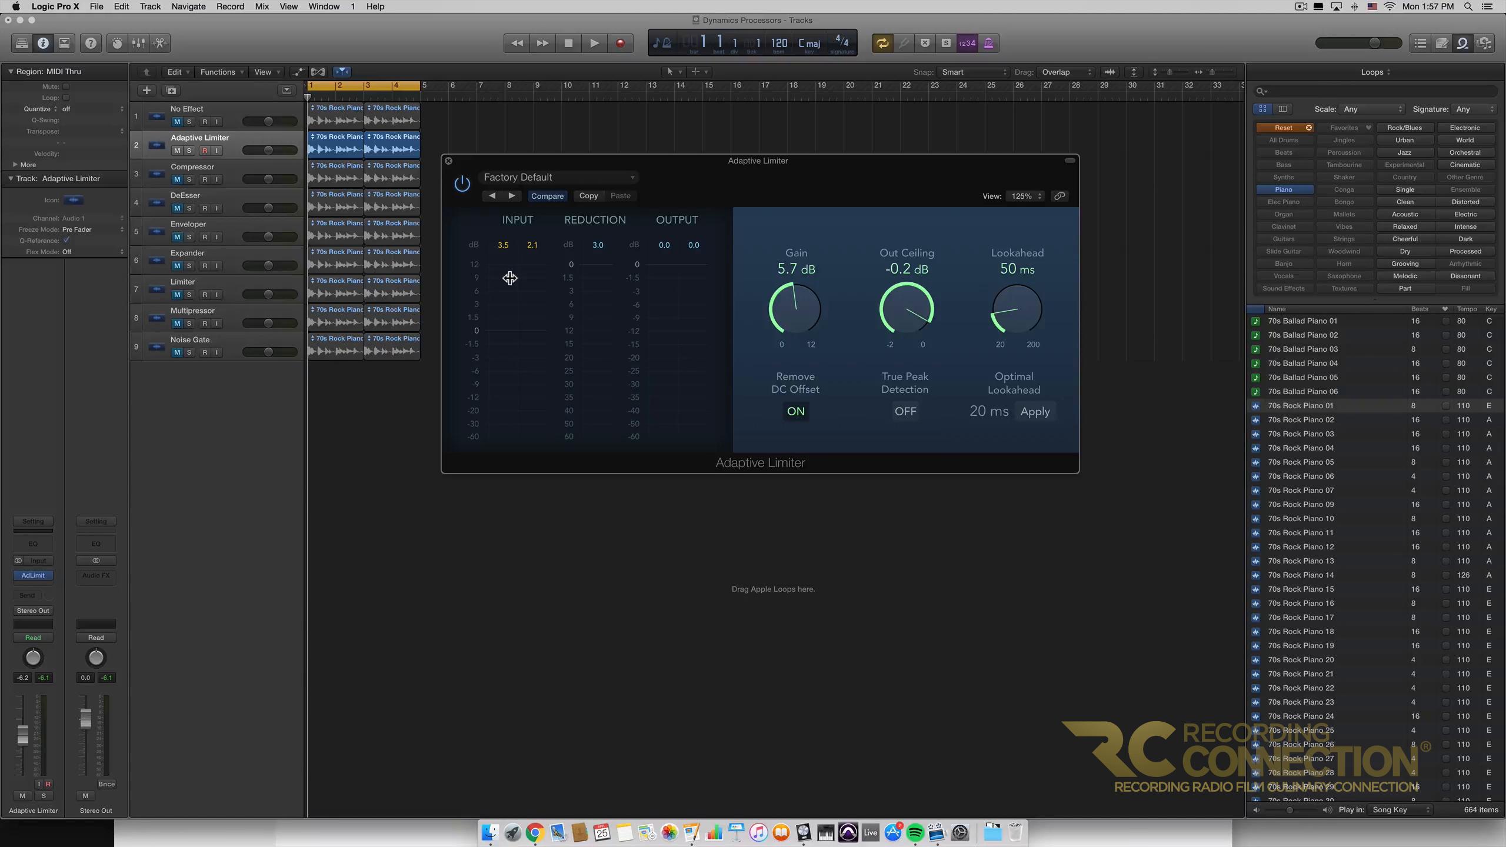
Look over the Adaptive Limiter's presets, and try lowering and raising its Out Ceiling.
left_click(571, 175)
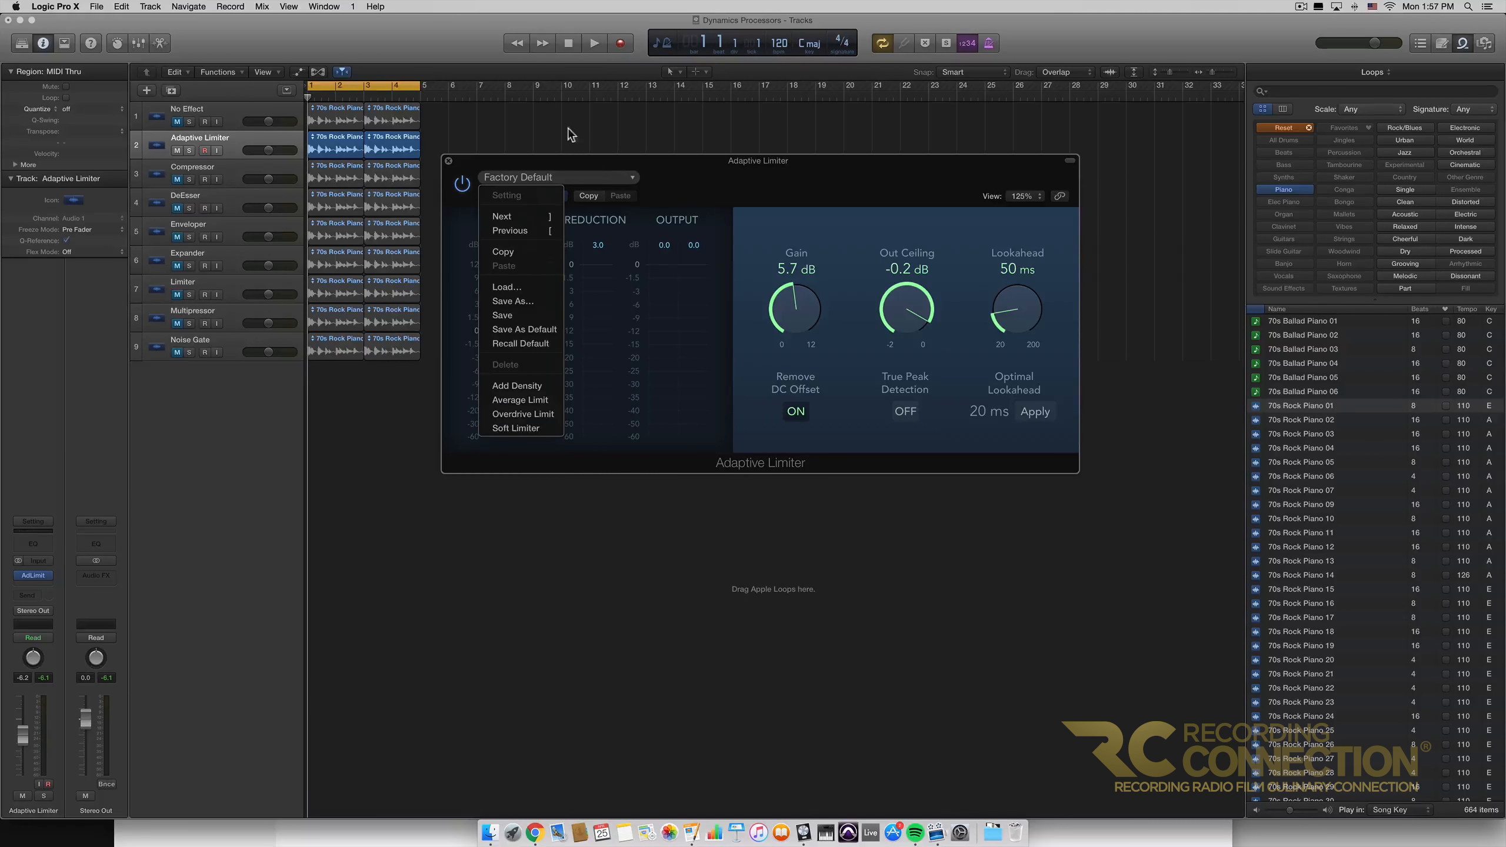
left_click(613, 180)
left_click(612, 180)
left_click(612, 180)
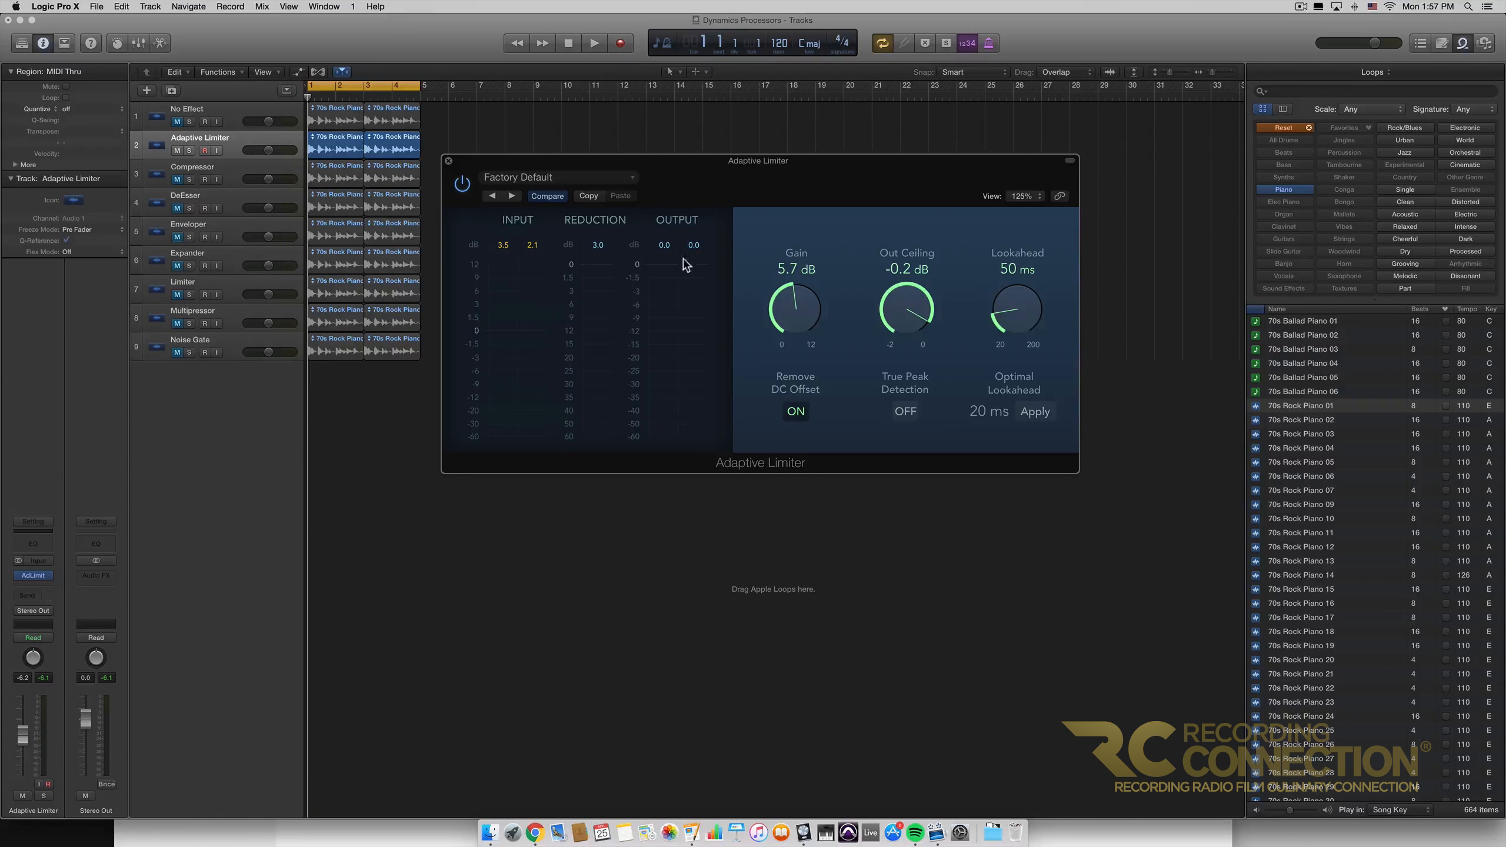
left_click_drag(912, 304, 933, 480)
left_click_drag(884, 321, 887, 269)
Close the limiter and mute its track, and unmute the Compressor track and open its Compressor plug-in.
left_click(449, 160)
left_click(176, 151)
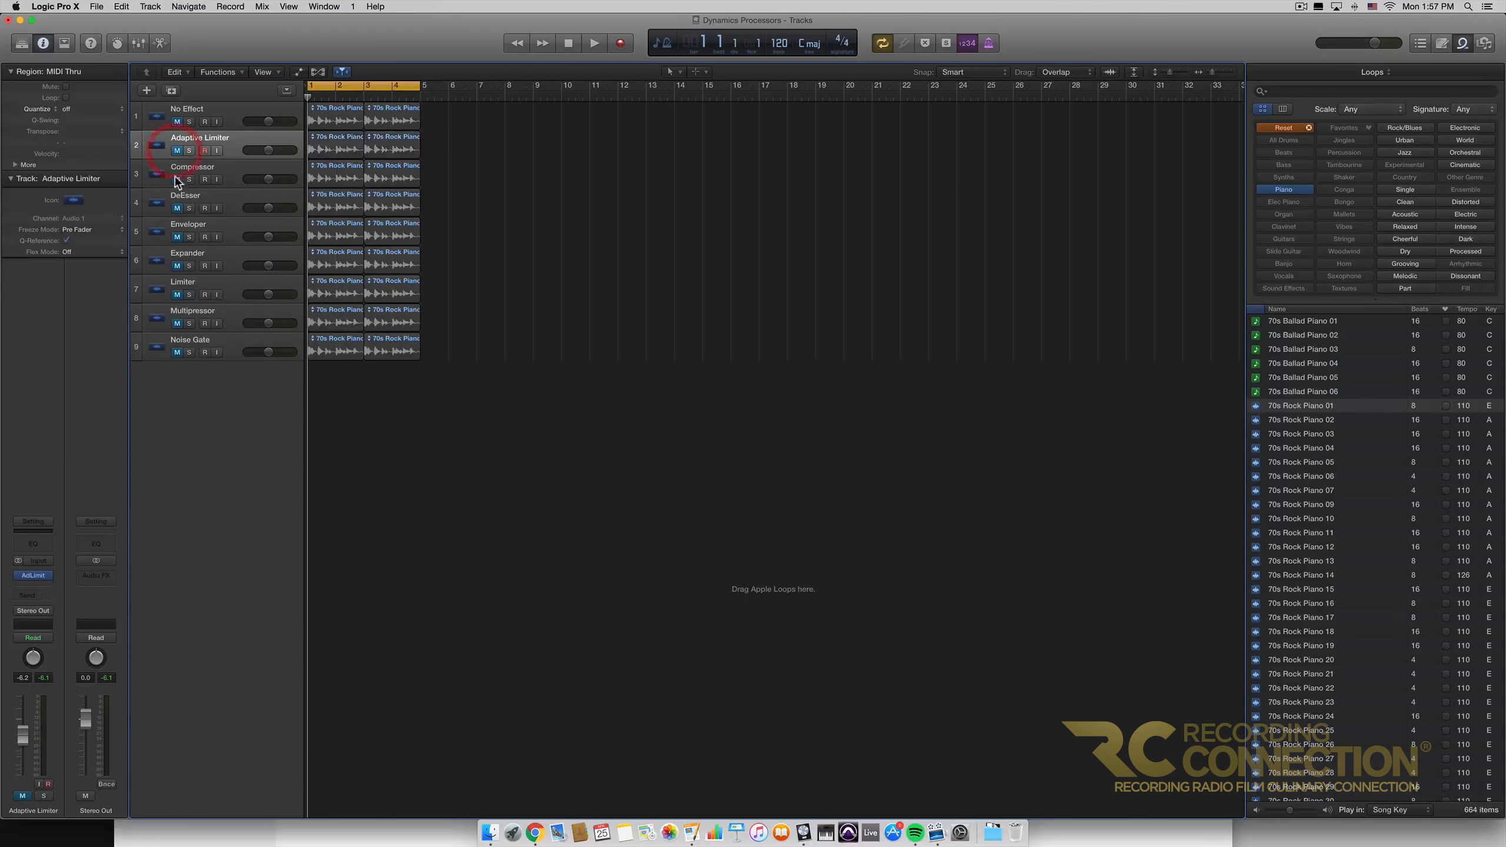
left_click(177, 179)
left_click(225, 173)
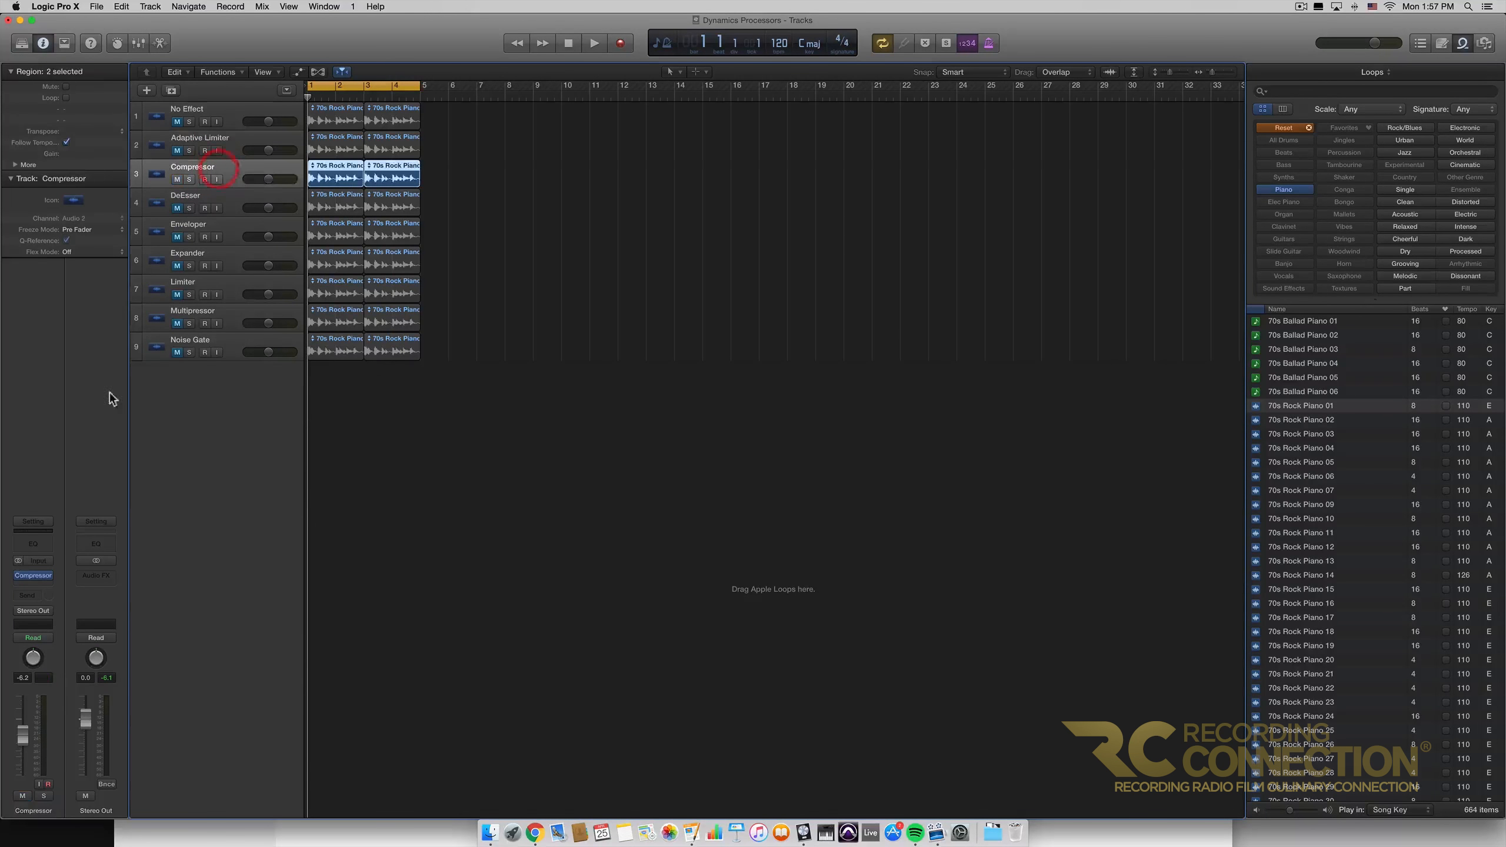
left_click(32, 574)
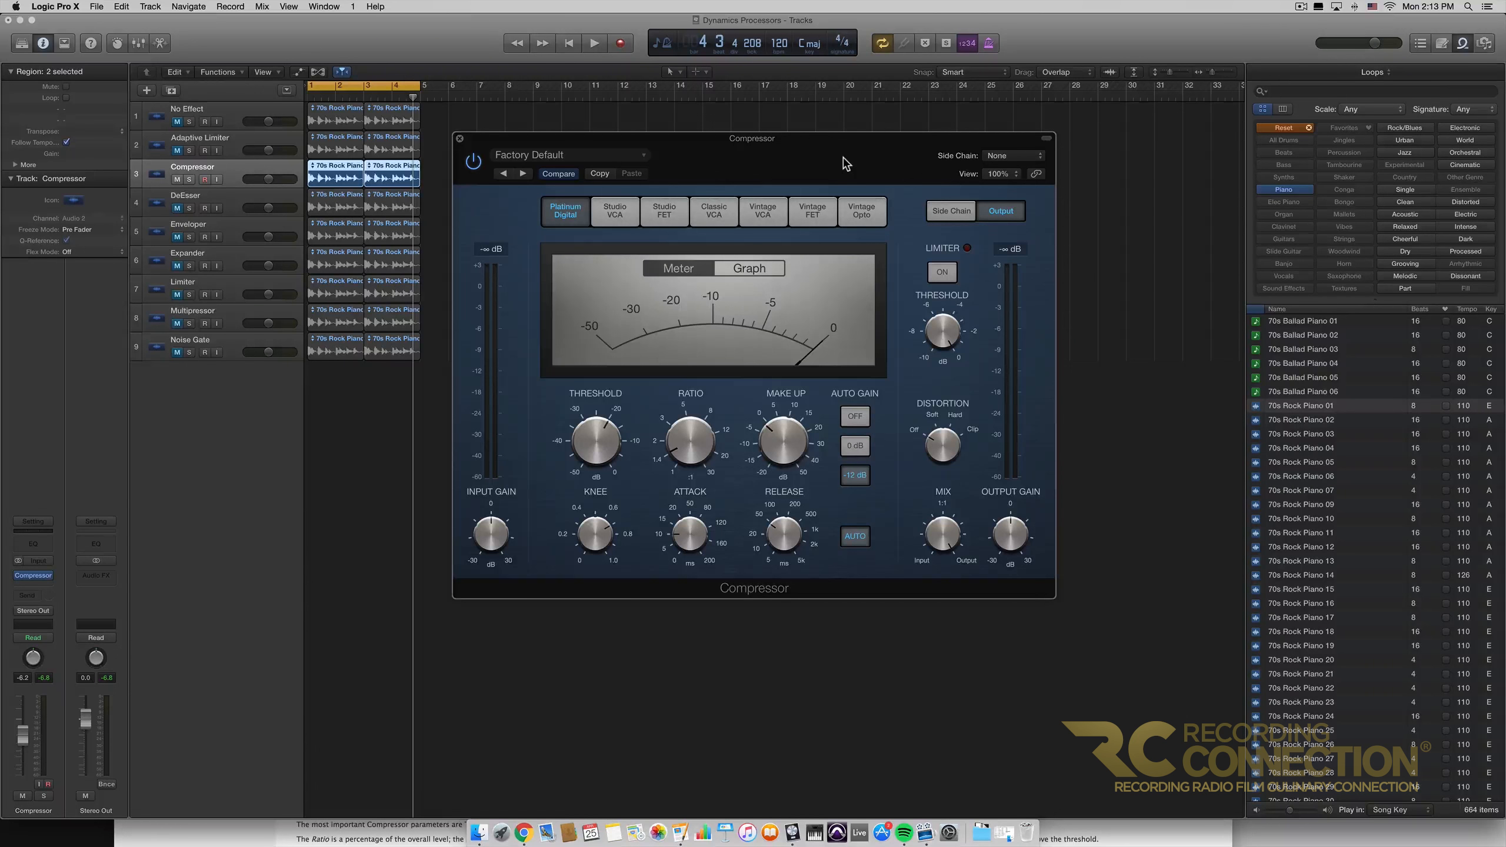
left_click(845, 164)
Step through the Compressor's circuit models from Studio VCA to Vintage Opto, and return to Platinum Digital.
left_click(613, 214)
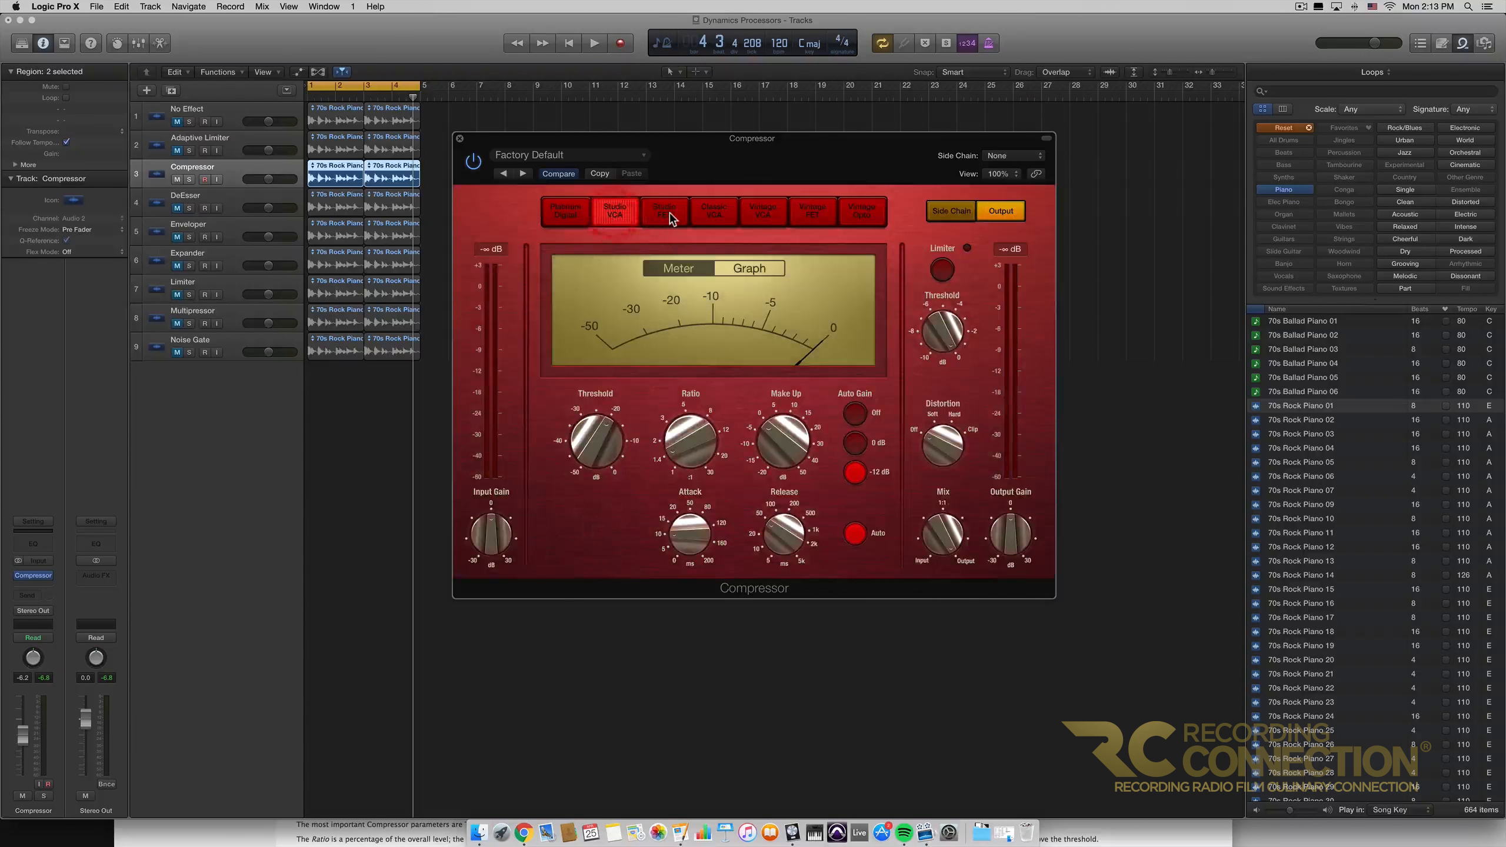
left_click(667, 213)
left_click(713, 212)
left_click(763, 212)
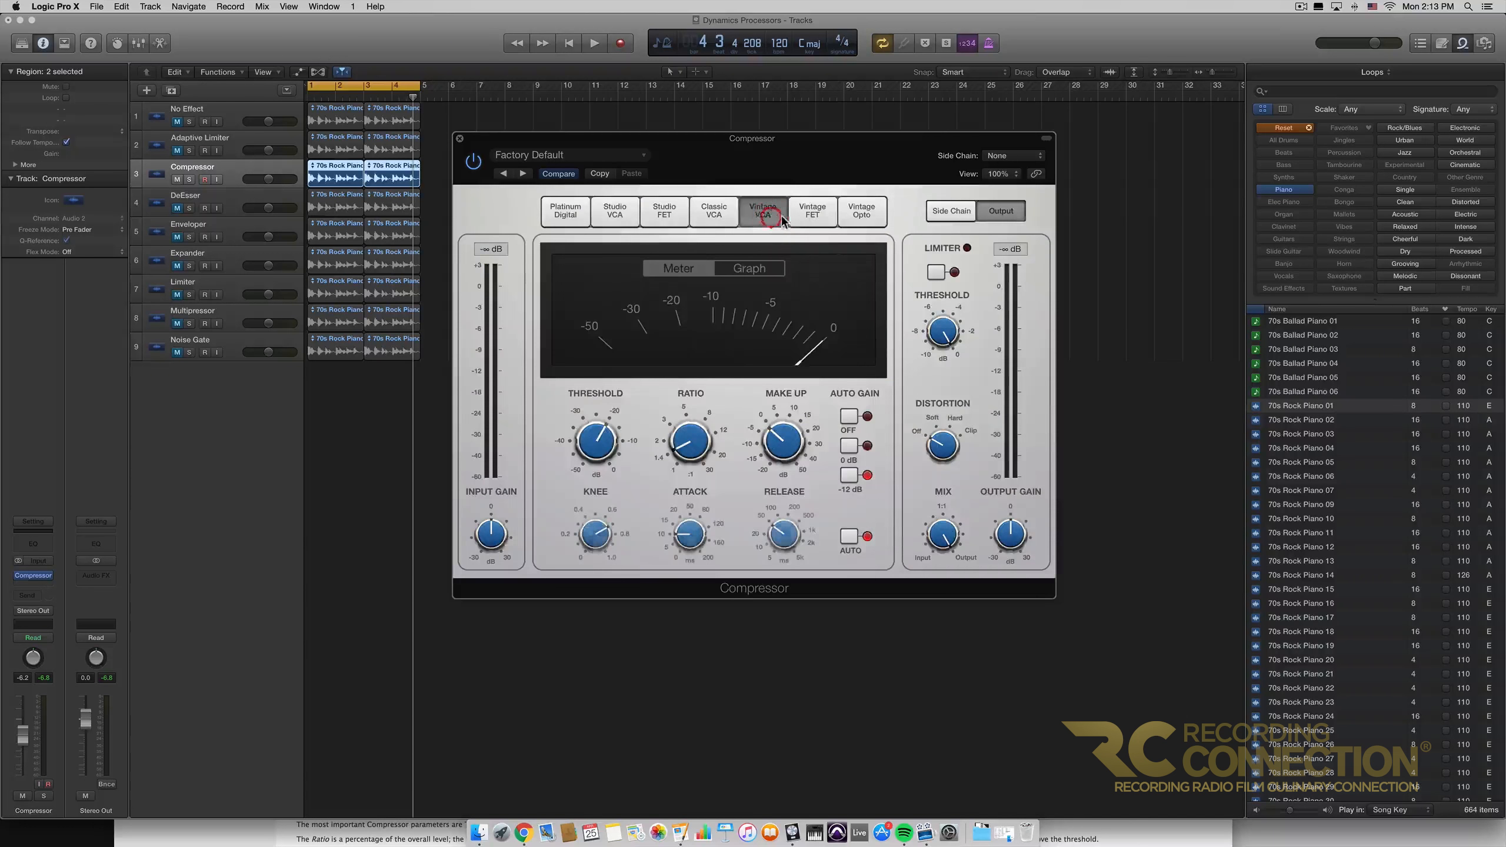
left_click(817, 216)
left_click(859, 220)
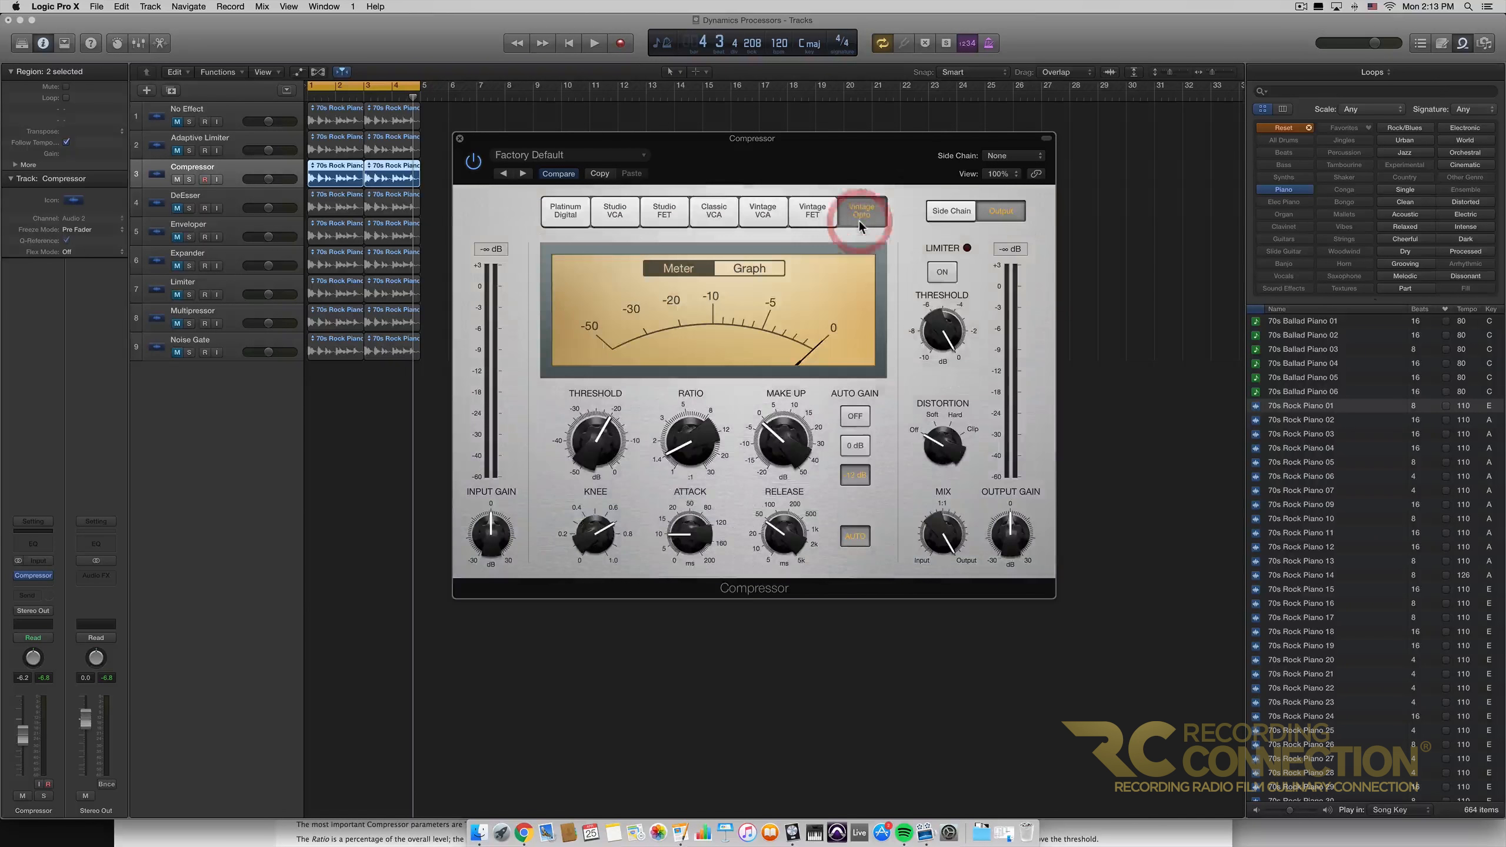
left_click(812, 221)
left_click(765, 215)
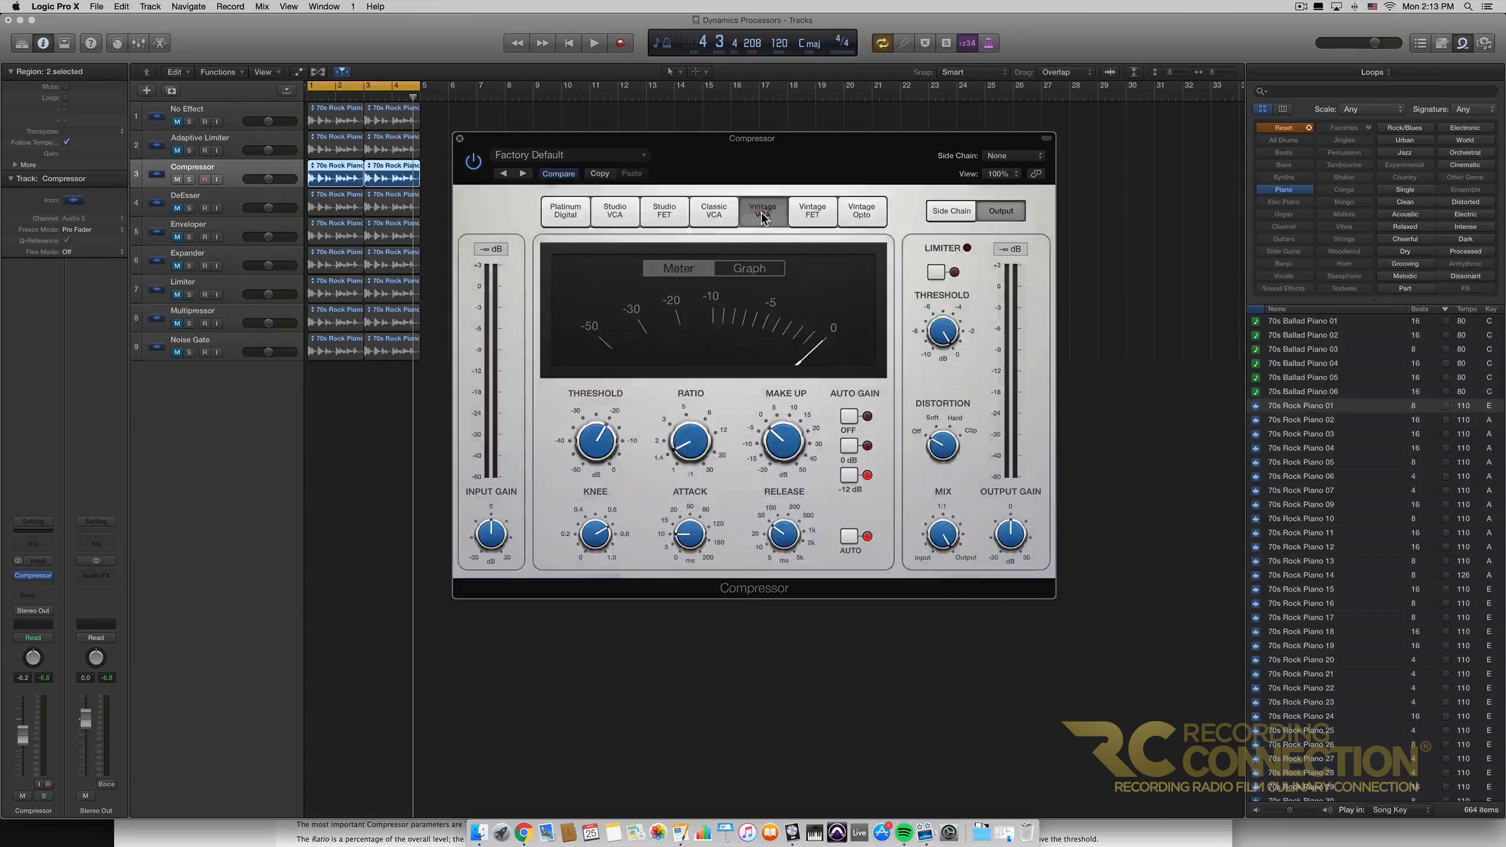
left_click(712, 210)
left_click(664, 211)
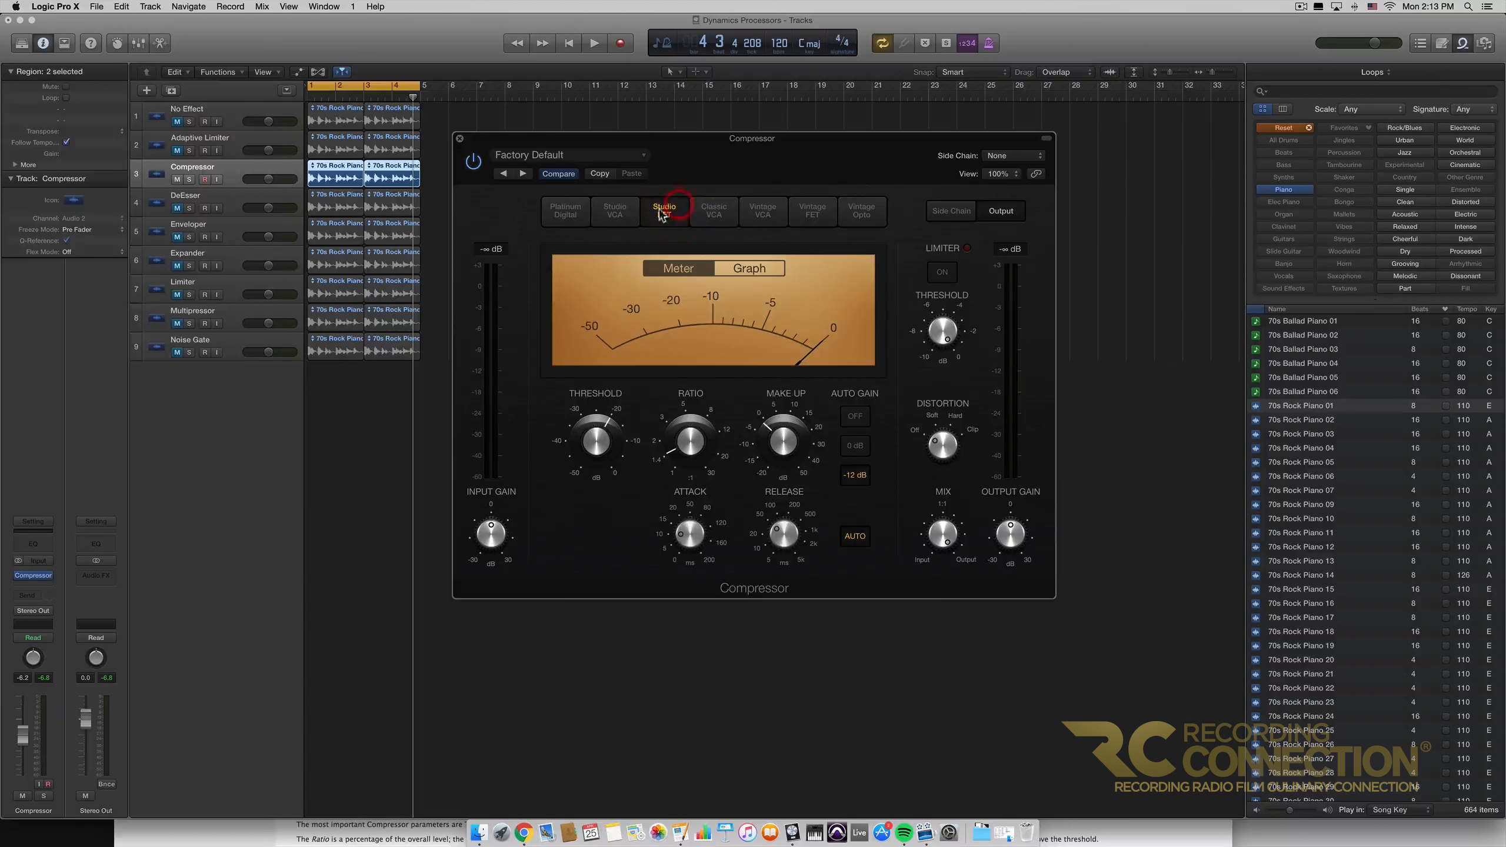
left_click(617, 215)
left_click(572, 214)
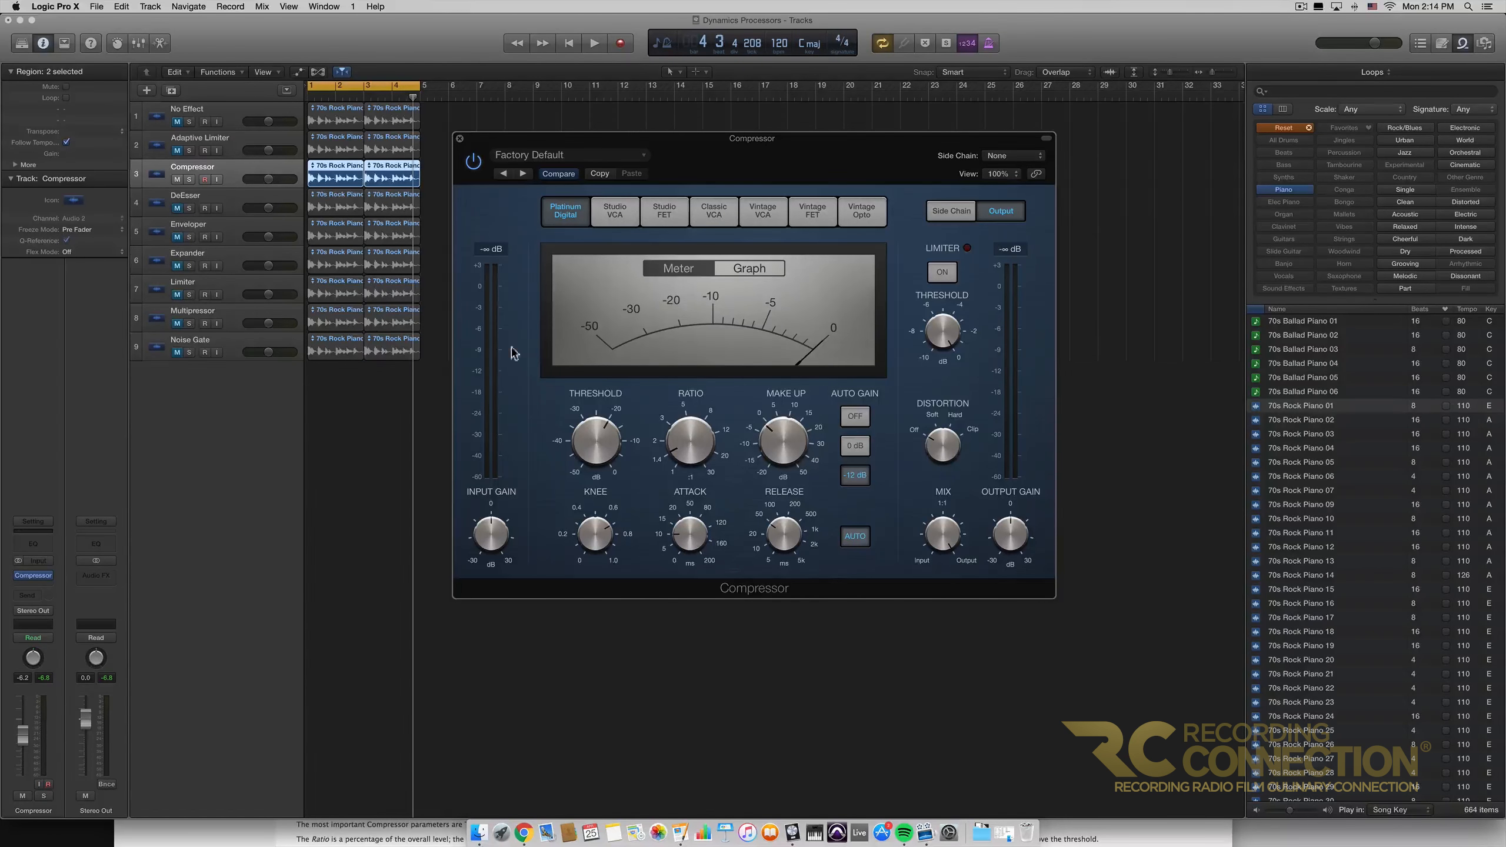
Show the Compressor's Graph display, try raising and lowering the Ratio, and switch back to the Meter display.
left_click(765, 270)
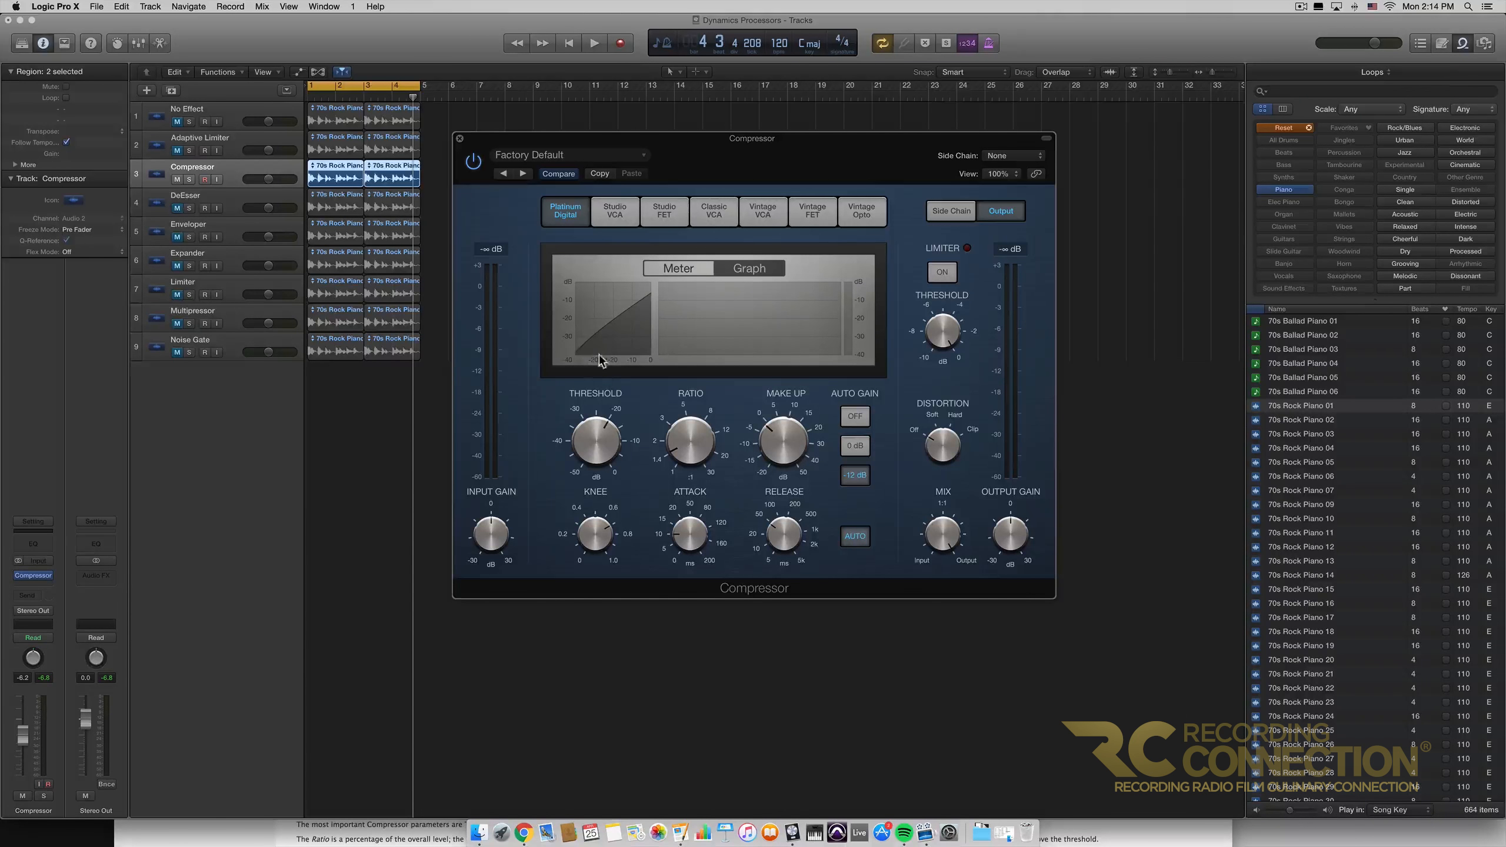
mouse_move(692, 454)
mouse_move(691, 452)
left_mouse_down()
mouse_move(655, 291)
mouse_move(685, 363)
mouse_move(672, 333)
mouse_move(653, 331)
left_mouse_up()
left_click(680, 436)
left_click_drag(680, 436, 735, 653)
left_click(487, 540)
left_click(678, 269)
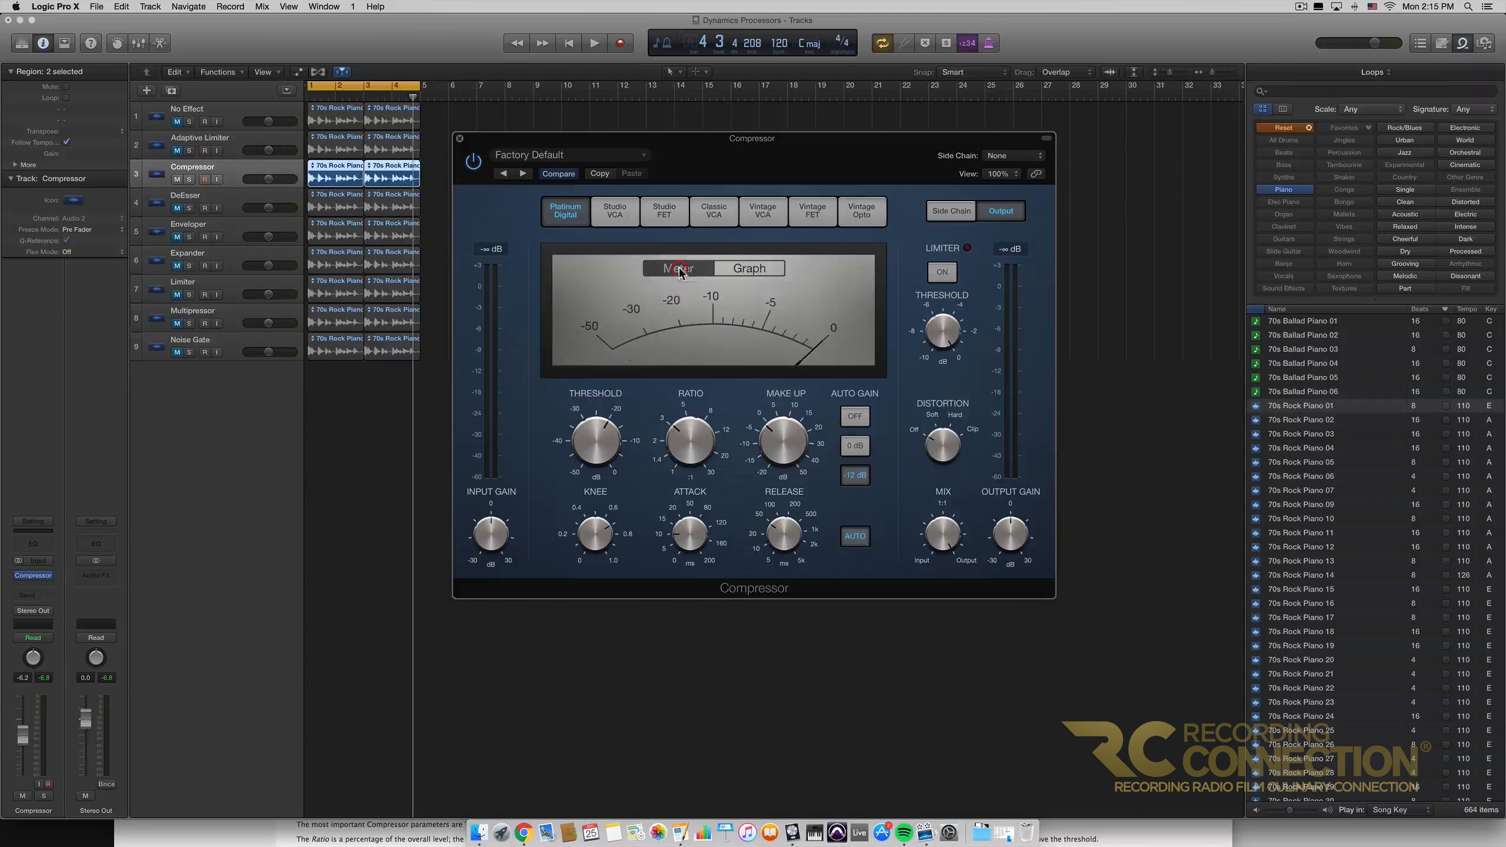
Switch the Compressor to the Graph display and try raising and lowering the Threshold, leaving it at -15 dB.
left_click(758, 269)
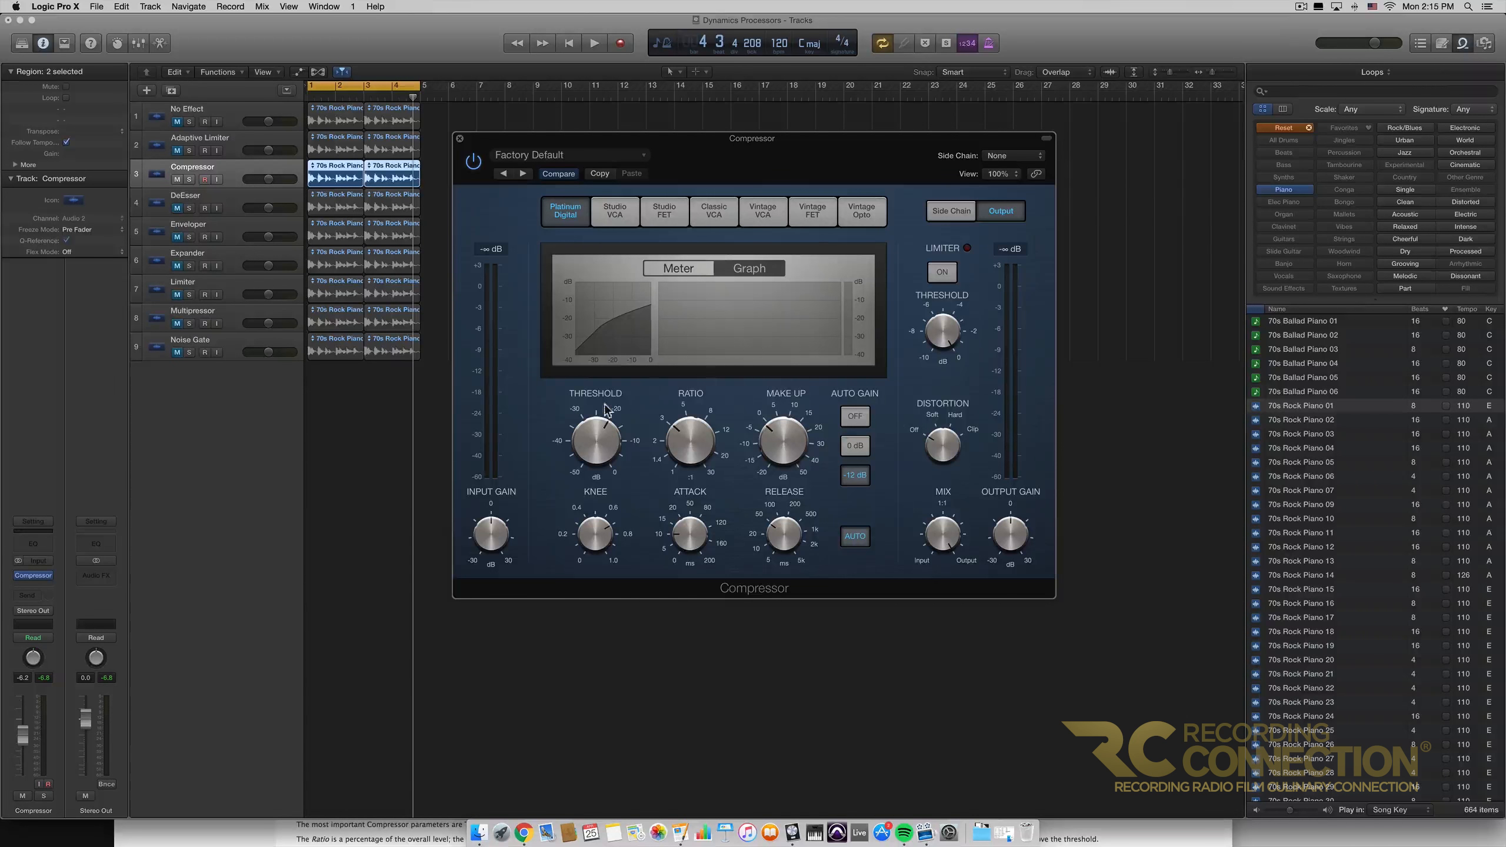
mouse_move(576, 446)
left_click_drag(591, 441, 583, 374)
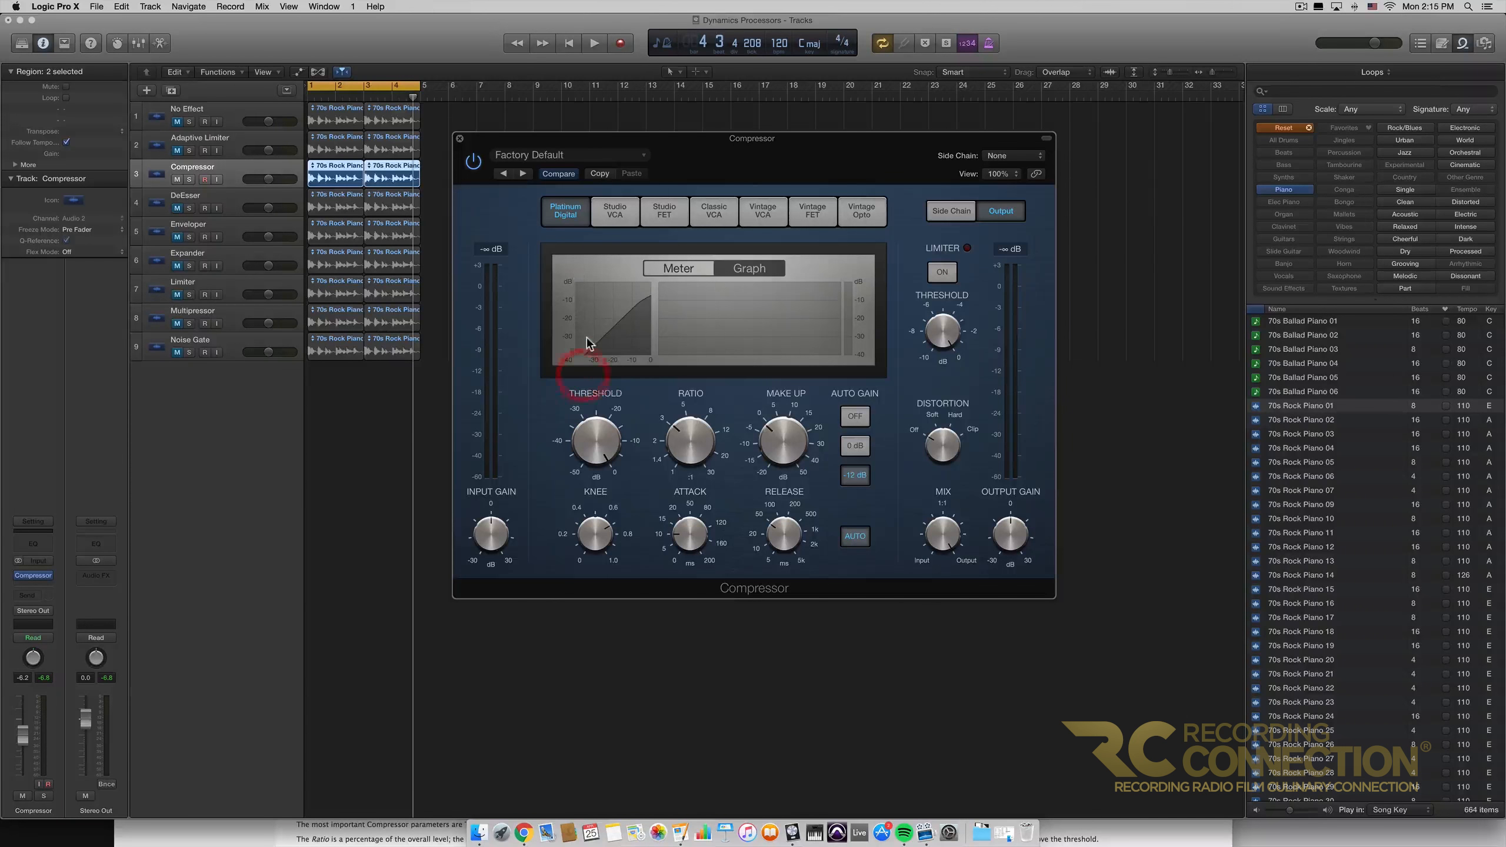
mouse_move(580, 443)
left_mouse_down()
mouse_move(598, 444)
mouse_move(595, 462)
mouse_move(600, 446)
mouse_move(595, 527)
left_mouse_up()
left_click_drag(597, 422, 622, 608)
left_click_drag(596, 441, 604, 481)
Try high and low Ratio settings on the Compressor, and nudge the Make Up gain.
mouse_move(683, 437)
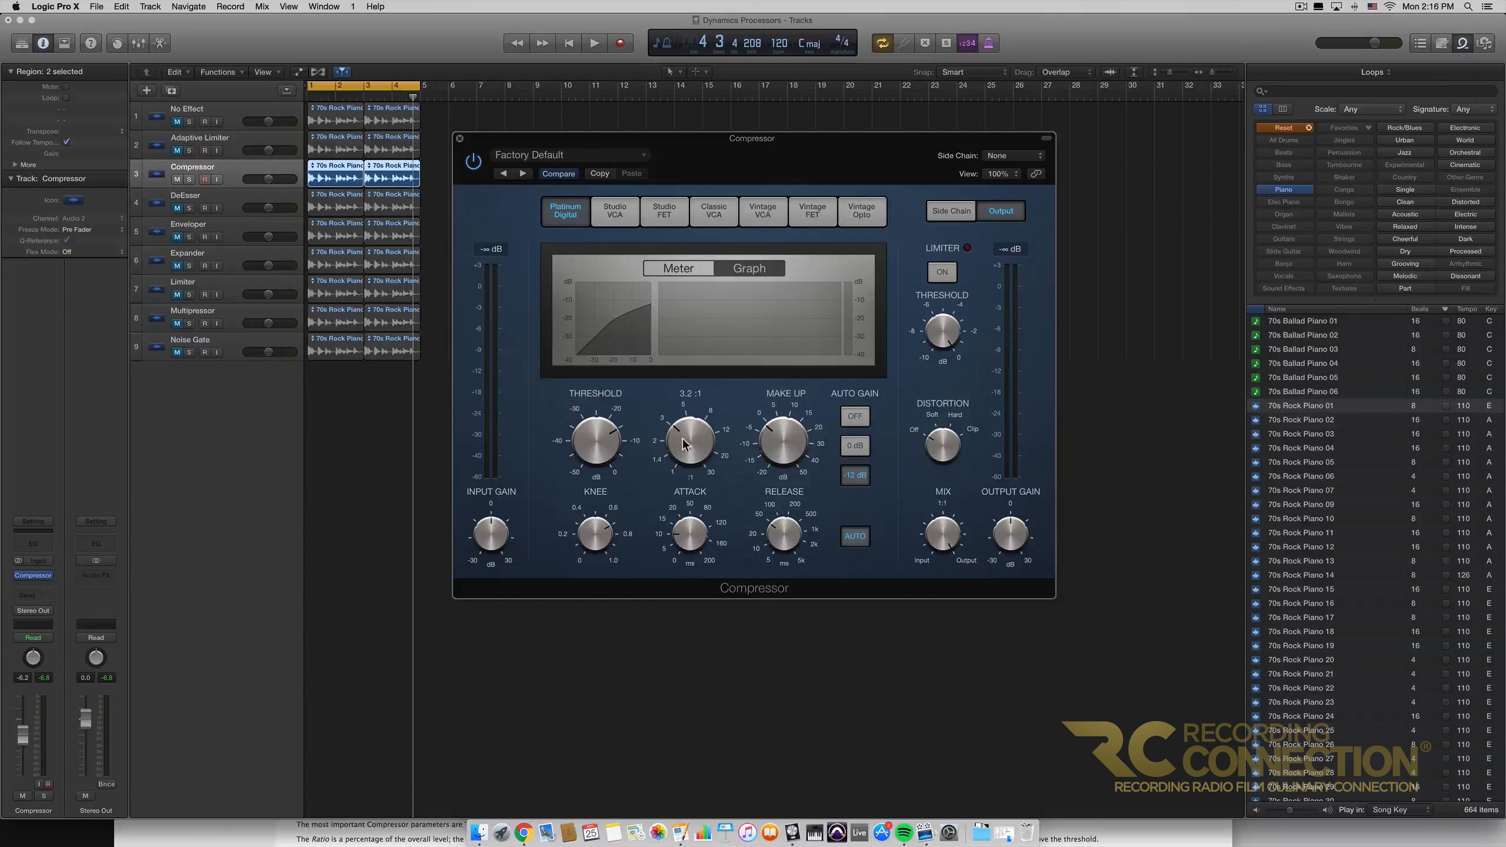
left_click_drag(697, 450, 744, 669)
left_click_drag(696, 446, 687, 372)
left_click_drag(695, 403, 696, 367)
left_click_drag(690, 439, 689, 424)
mouse_move(690, 439)
left_mouse_down()
mouse_move(692, 481)
mouse_move(692, 424)
mouse_move(693, 469)
mouse_move(691, 442)
left_mouse_up()
mouse_move(755, 442)
mouse_move(780, 451)
left_mouse_down()
mouse_move(775, 346)
mouse_move(783, 472)
mouse_move(782, 415)
mouse_move(782, 449)
left_mouse_up()
Compare the Auto Gain options Off, 0 dB and -12 dB, and leave Auto Gain off.
left_click(859, 523)
left_click(857, 418)
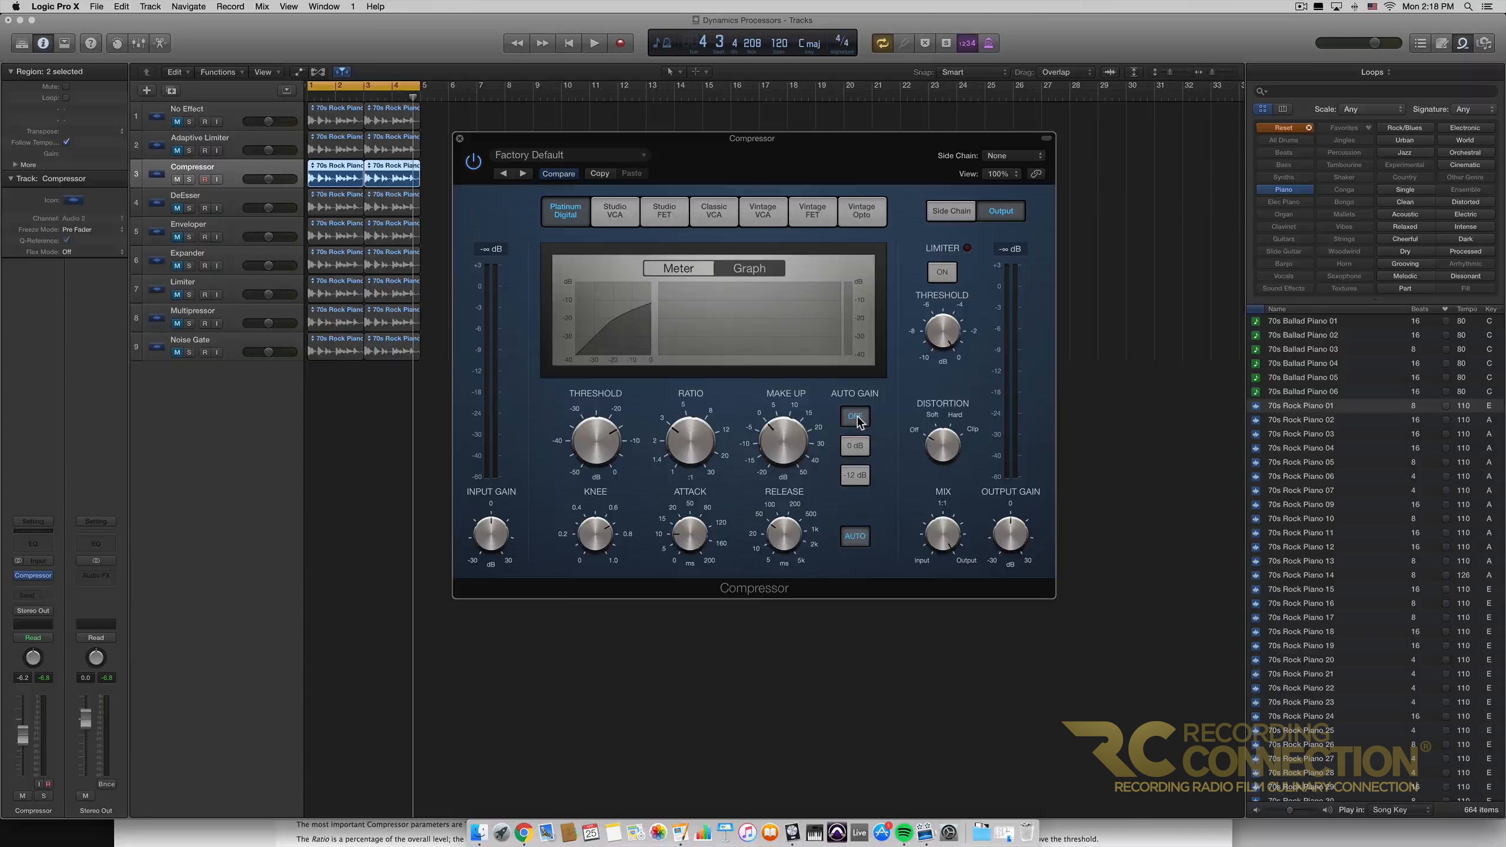
left_click(855, 447)
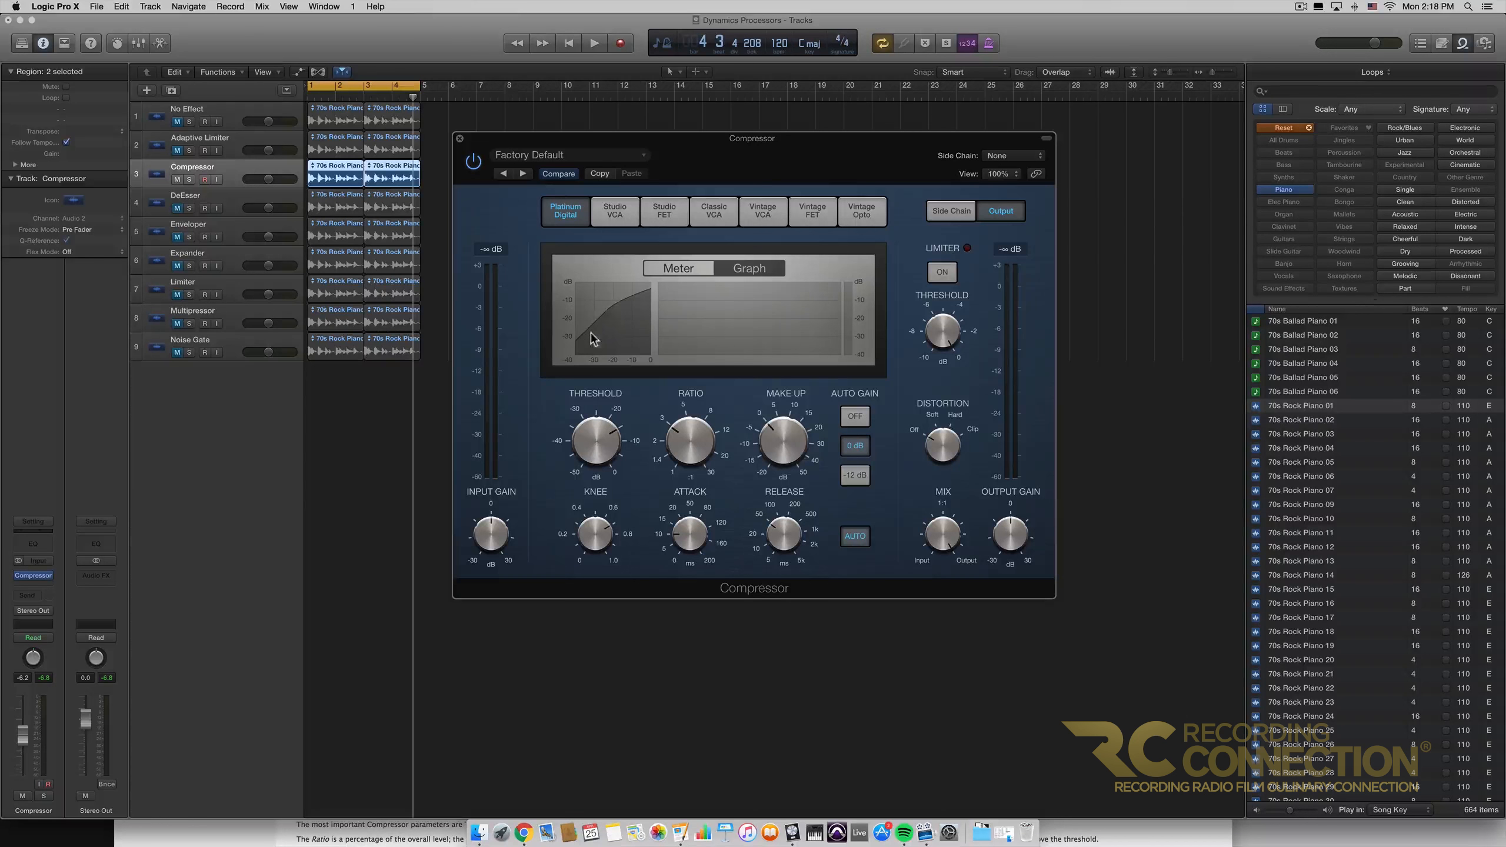
left_click(855, 476)
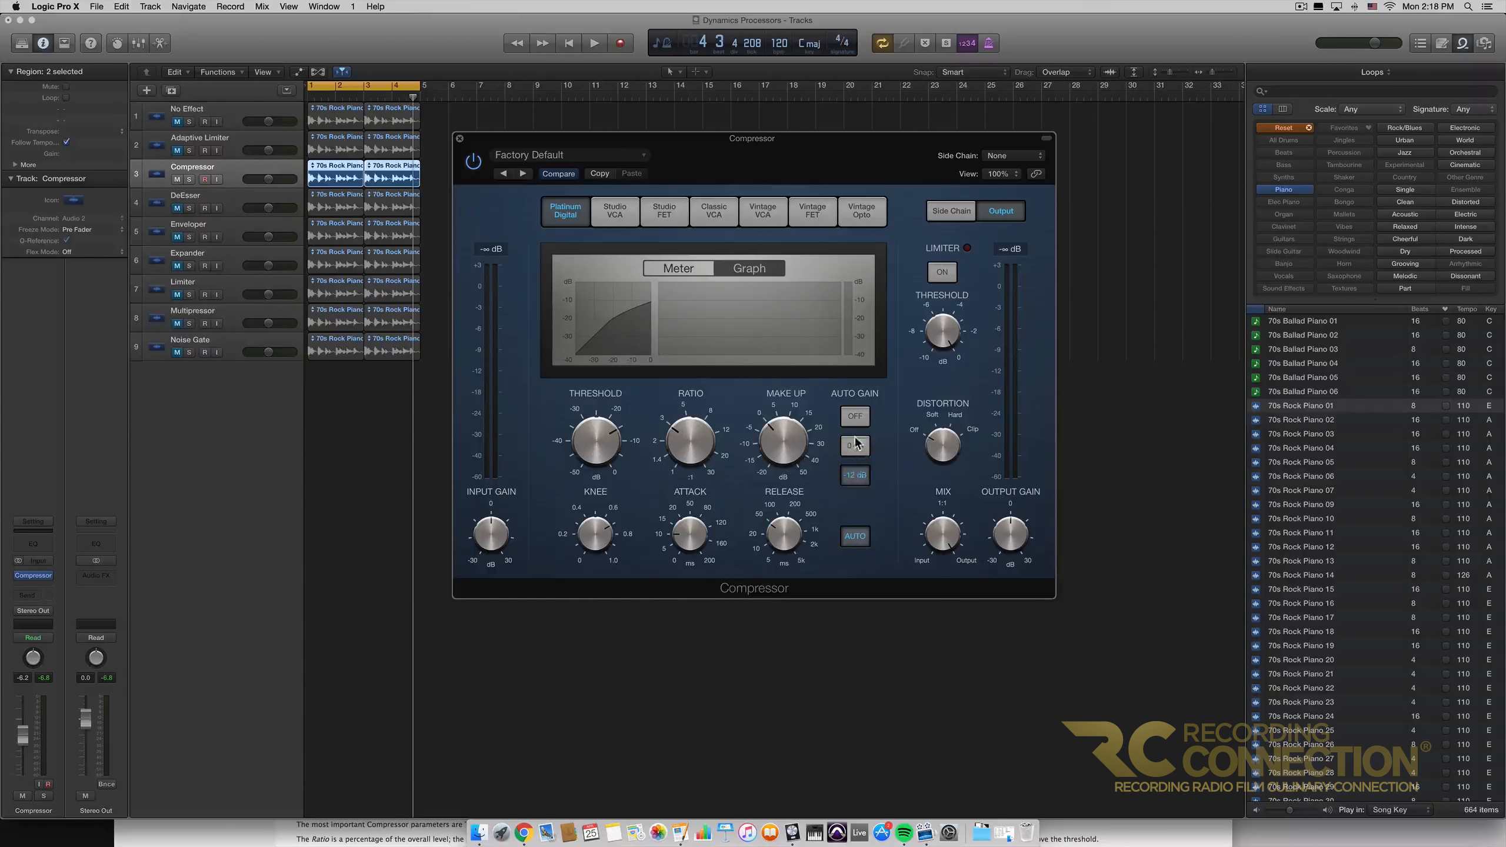
left_click(856, 446)
left_click(855, 417)
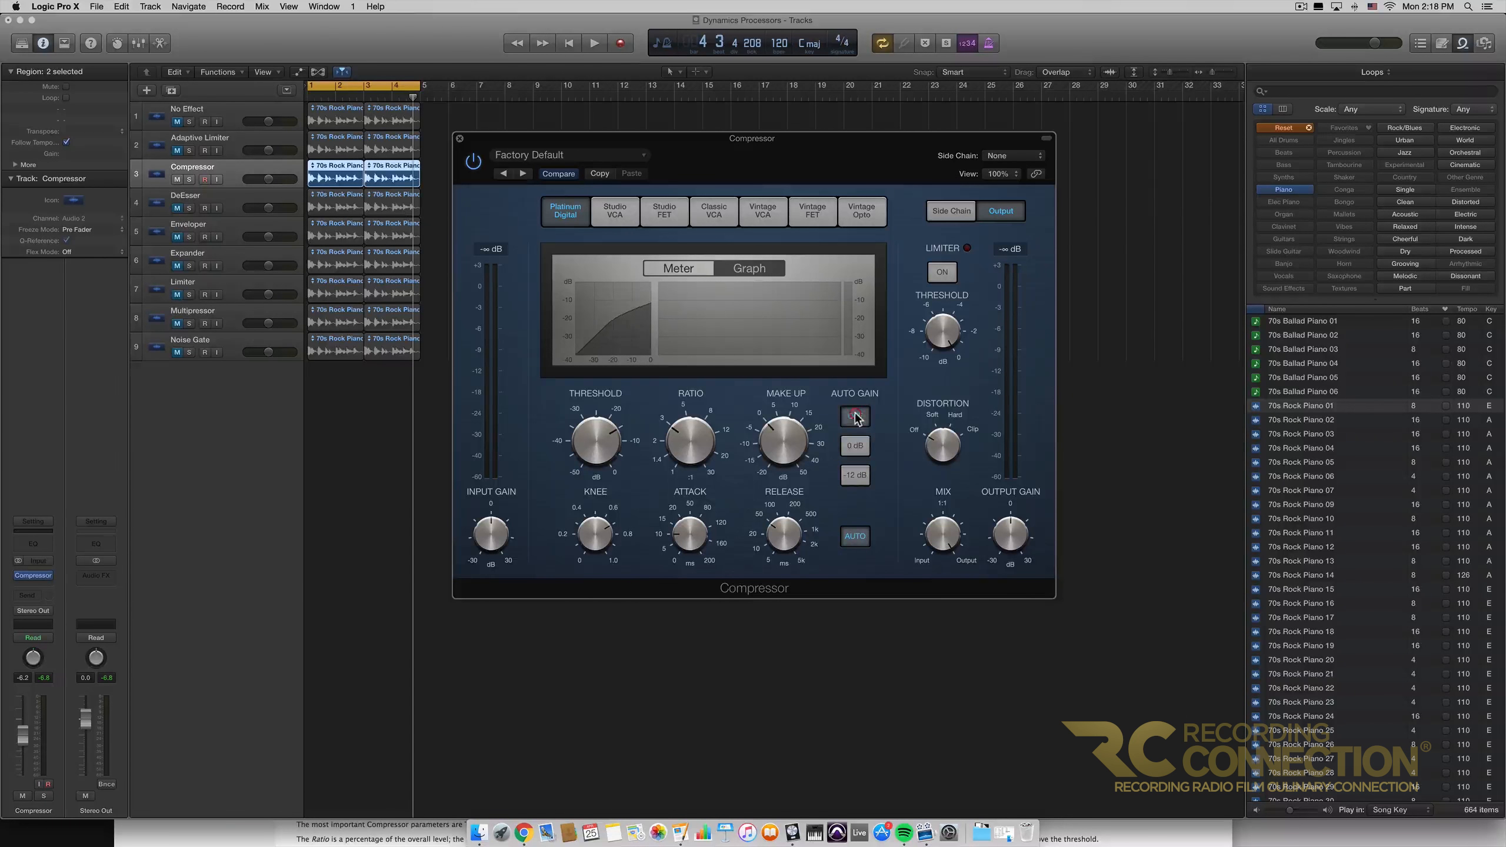
left_click(855, 445)
left_click(855, 476)
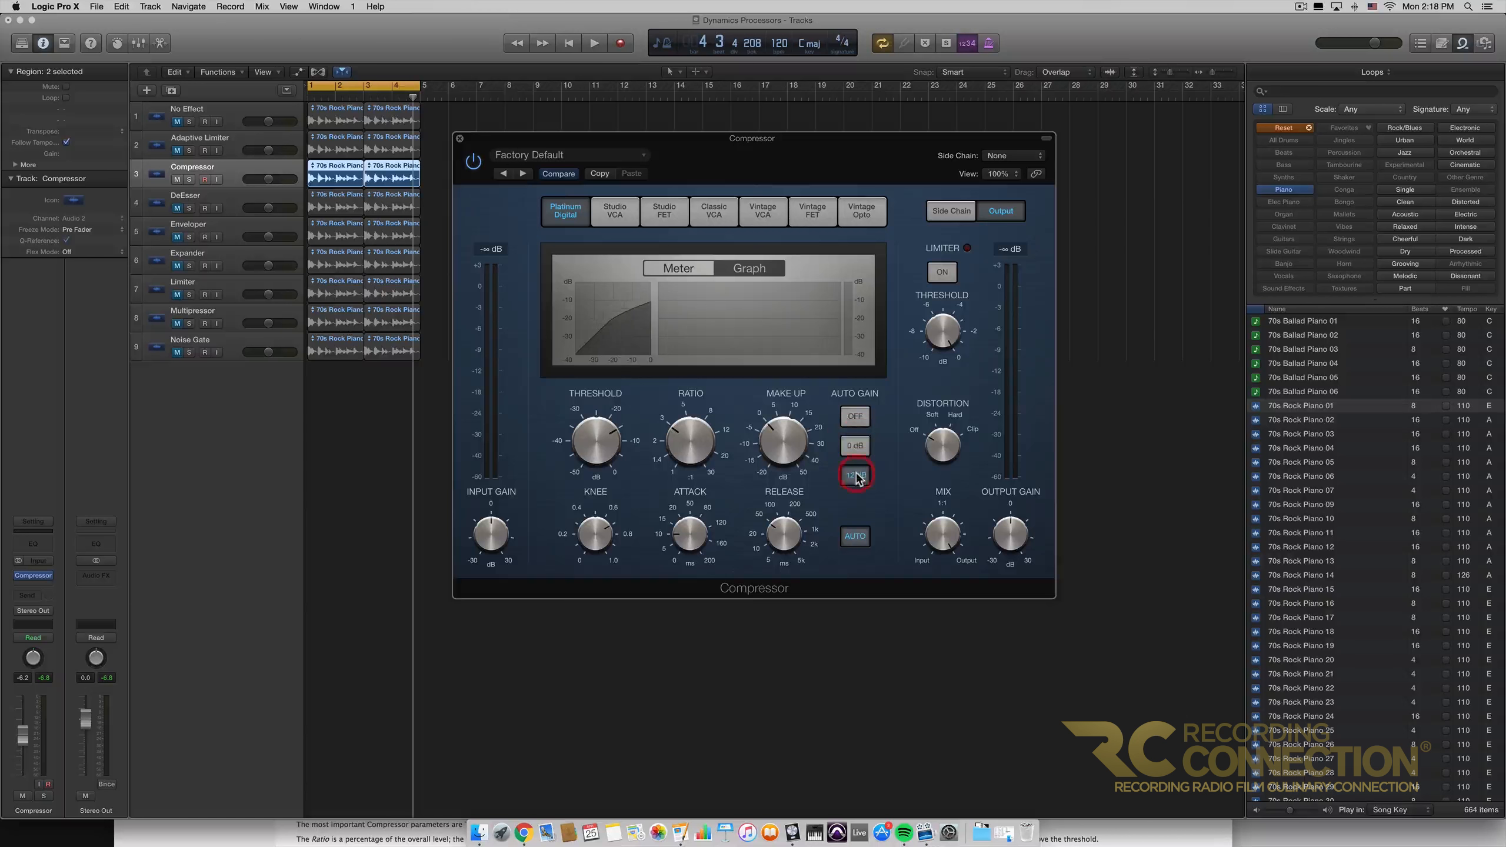
left_click(856, 417)
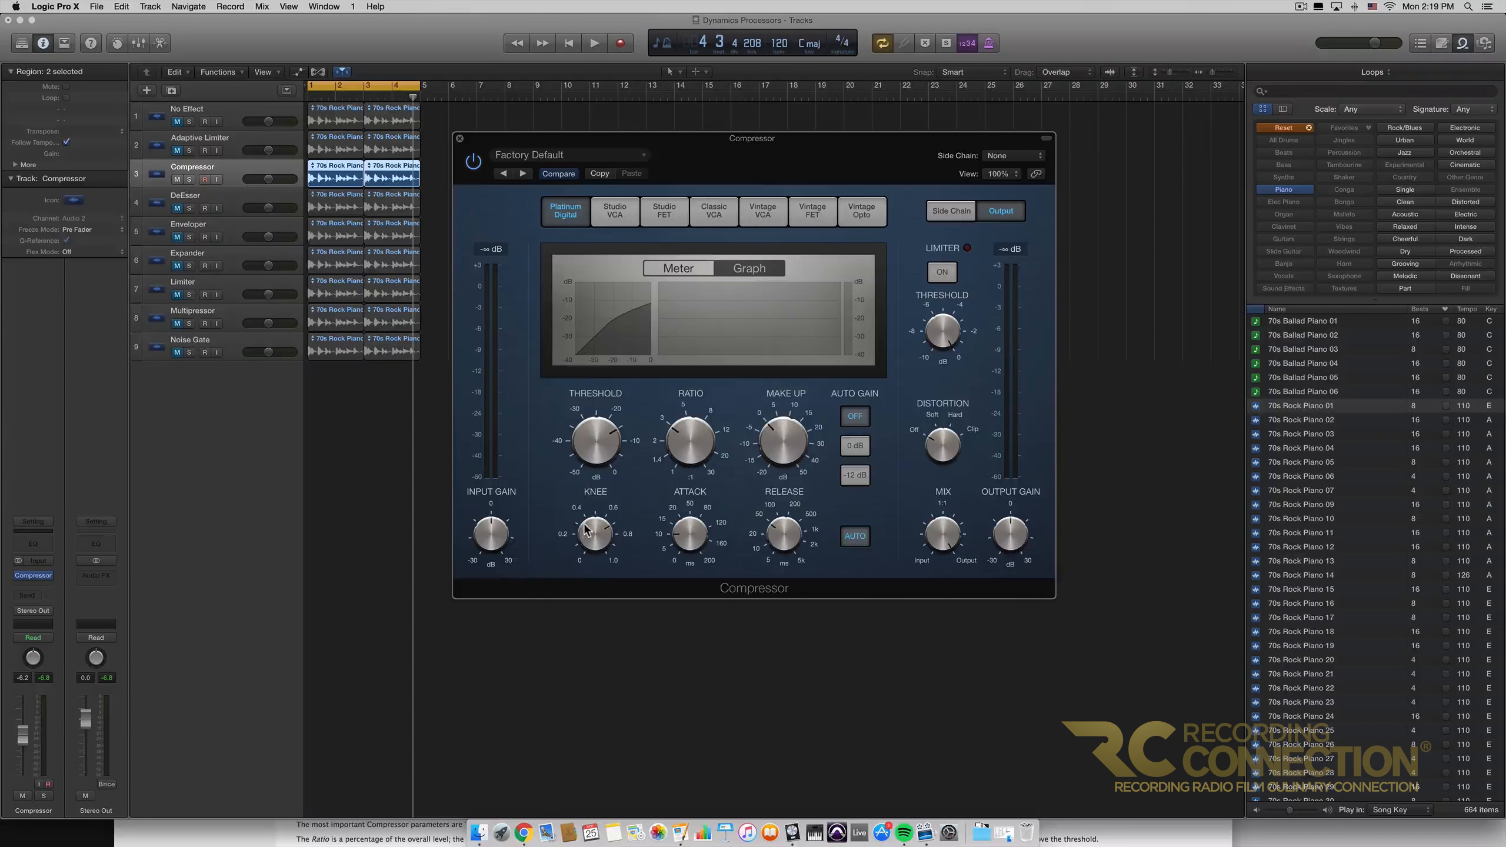
Sweep the Compressor's Knee between low and high values to show its effect on the graph curve.
mouse_move(590, 533)
left_click_drag(590, 533, 586, 655)
mouse_move(685, 436)
mouse_move(600, 536)
left_click_drag(598, 537, 593, 472)
left_click_drag(596, 538, 590, 690)
left_click_drag(596, 537, 595, 438)
mouse_move(596, 547)
left_mouse_down()
mouse_move(599, 567)
mouse_move(588, 531)
left_mouse_up()
Try longer and shorter Attack times, and nudge the Release time.
mouse_move(770, 527)
mouse_move(696, 533)
left_click_drag(697, 569, 685, 446)
left_click_drag(687, 537, 692, 646)
left_click_drag(688, 581, 686, 572)
mouse_move(783, 534)
left_mouse_down()
mouse_move(775, 385)
mouse_move(787, 581)
mouse_move(781, 527)
left_mouse_up()
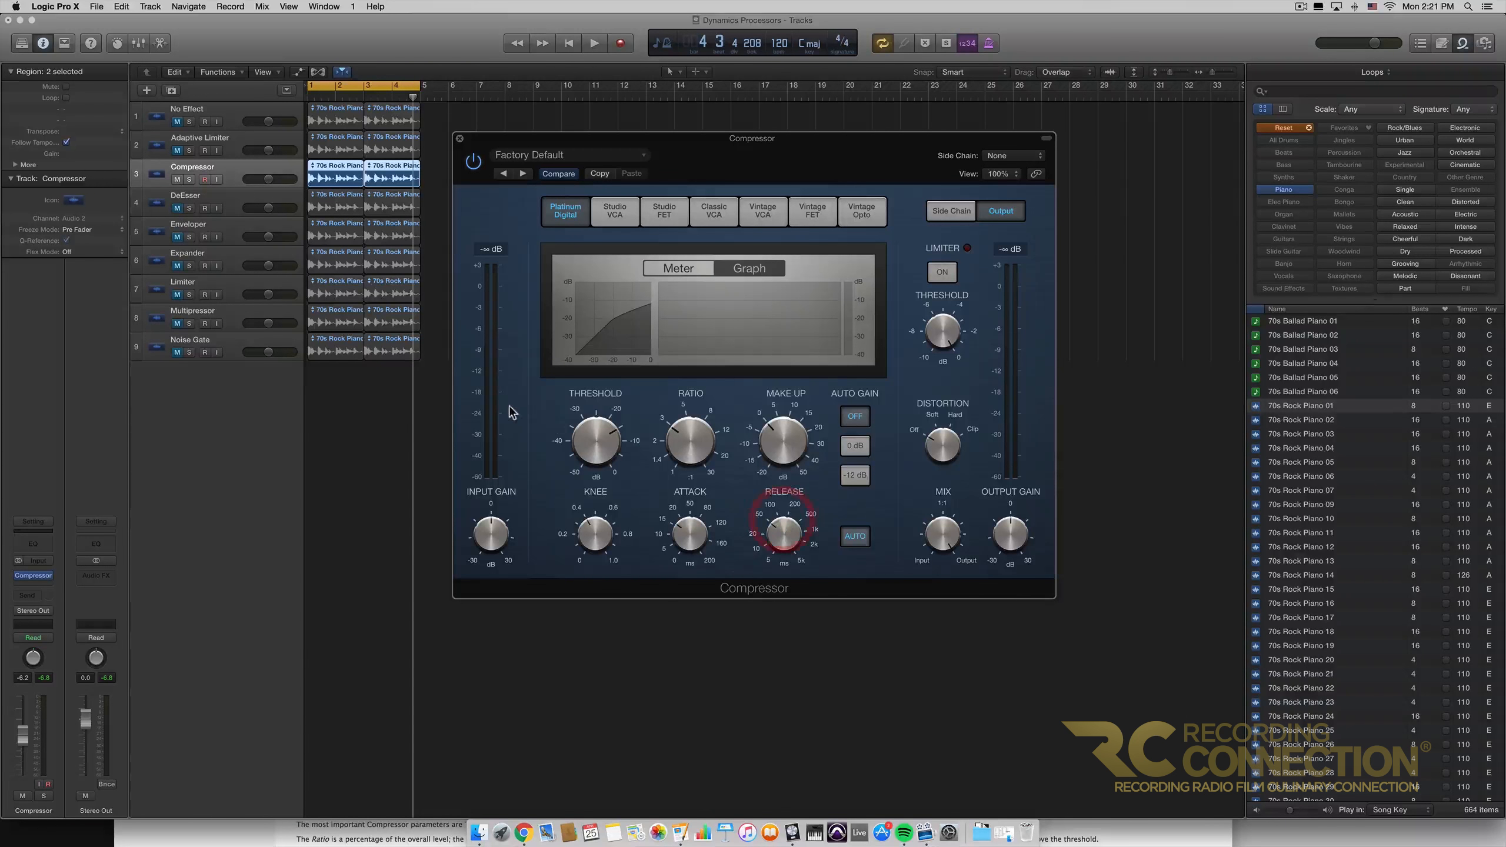
Try the automatic Release option, toggle the output limiter on and off, and nudge the limiter's Threshold.
mouse_move(614, 434)
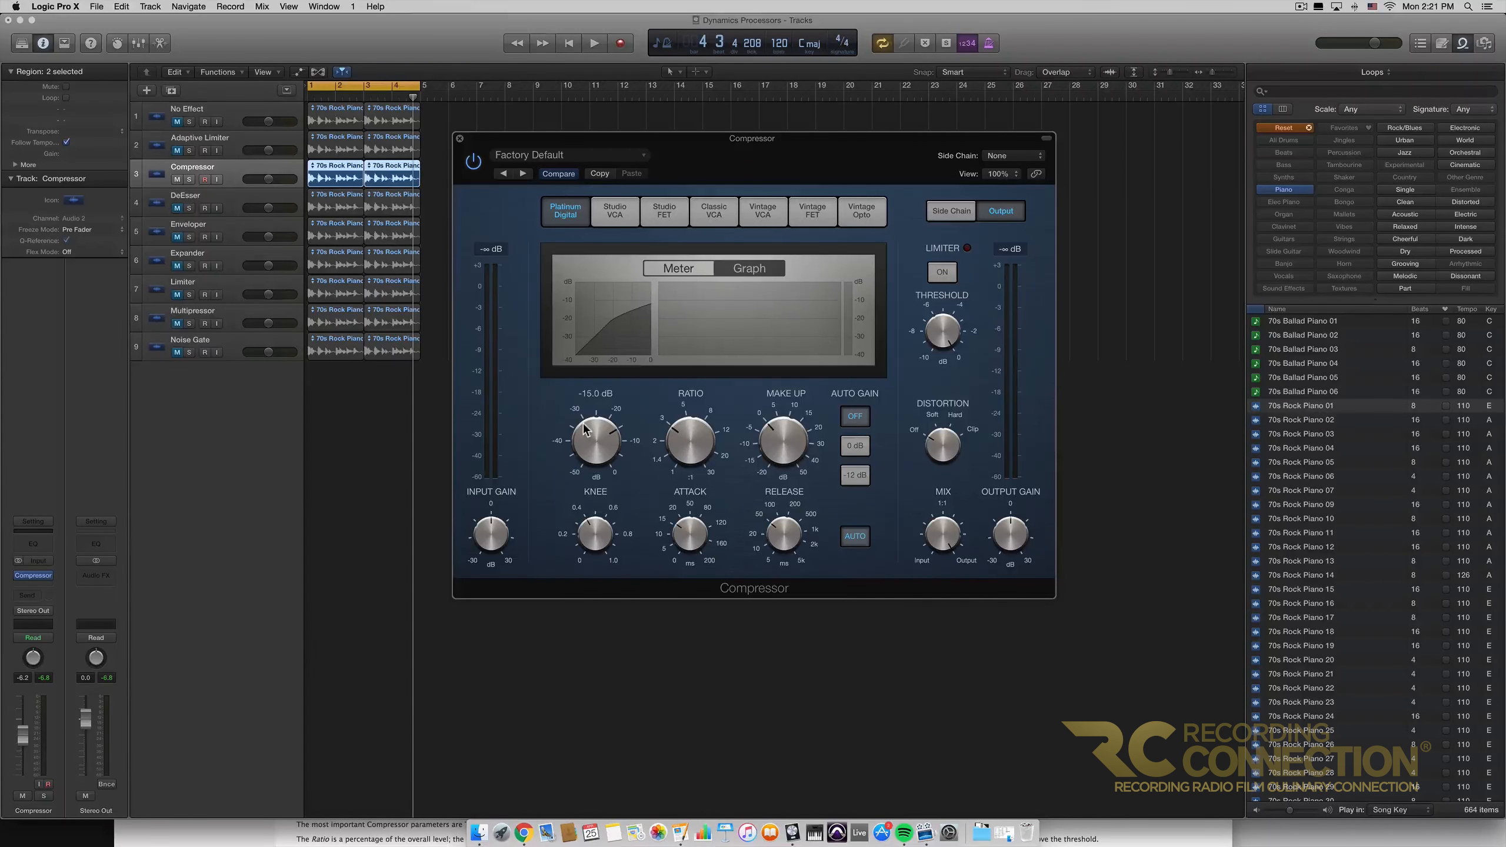
mouse_move(777, 530)
left_click(852, 537)
left_click(948, 274)
left_click(949, 274)
mouse_move(940, 327)
left_click_drag(947, 334, 946, 337)
Try the Compressor's Distortion setting, and sweep the Mix between input and output.
left_click_drag(934, 427, 931, 487)
left_click_drag(948, 535, 966, 821)
left_click_drag(940, 549, 893, 284)
left_click_drag(951, 563, 869, 306)
mouse_move(990, 511)
Show the Side Chain settings and try the Sum and Peak detection modes, returning to Max and RMS.
left_click(961, 214)
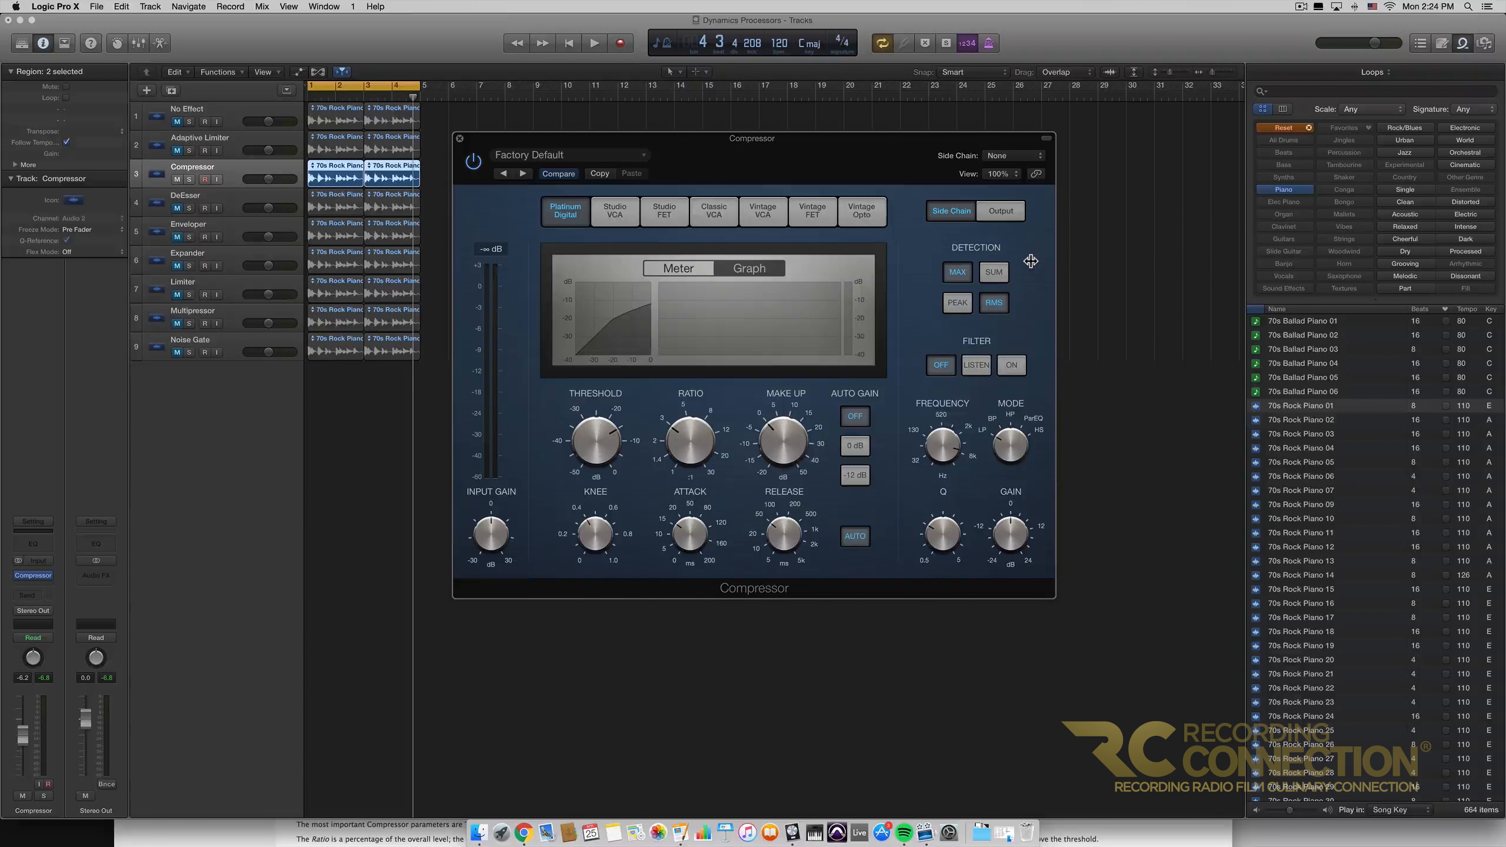
left_click(994, 272)
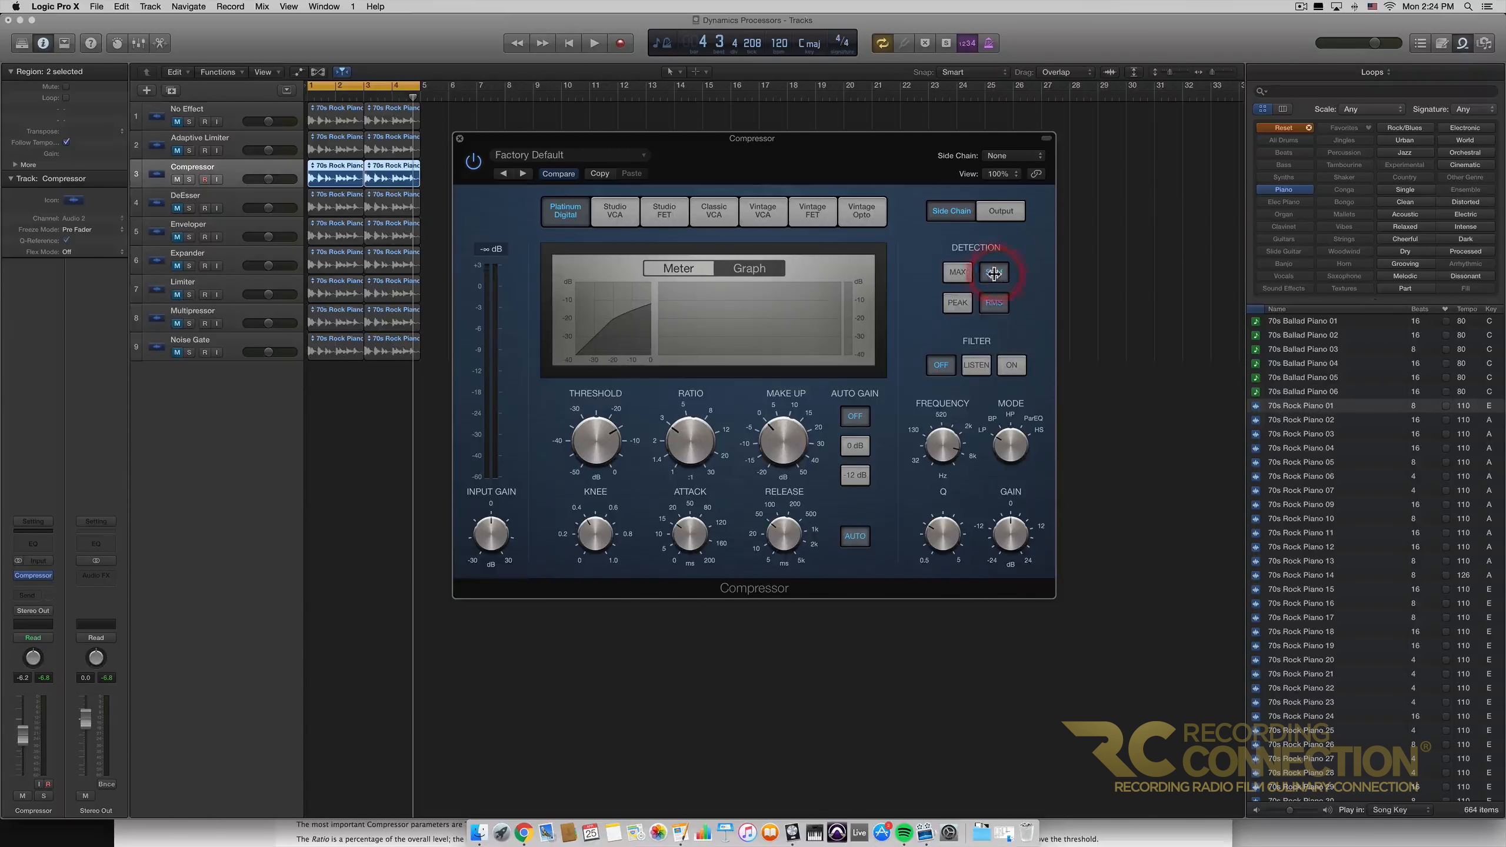
left_click(958, 275)
left_click(959, 304)
left_click(998, 307)
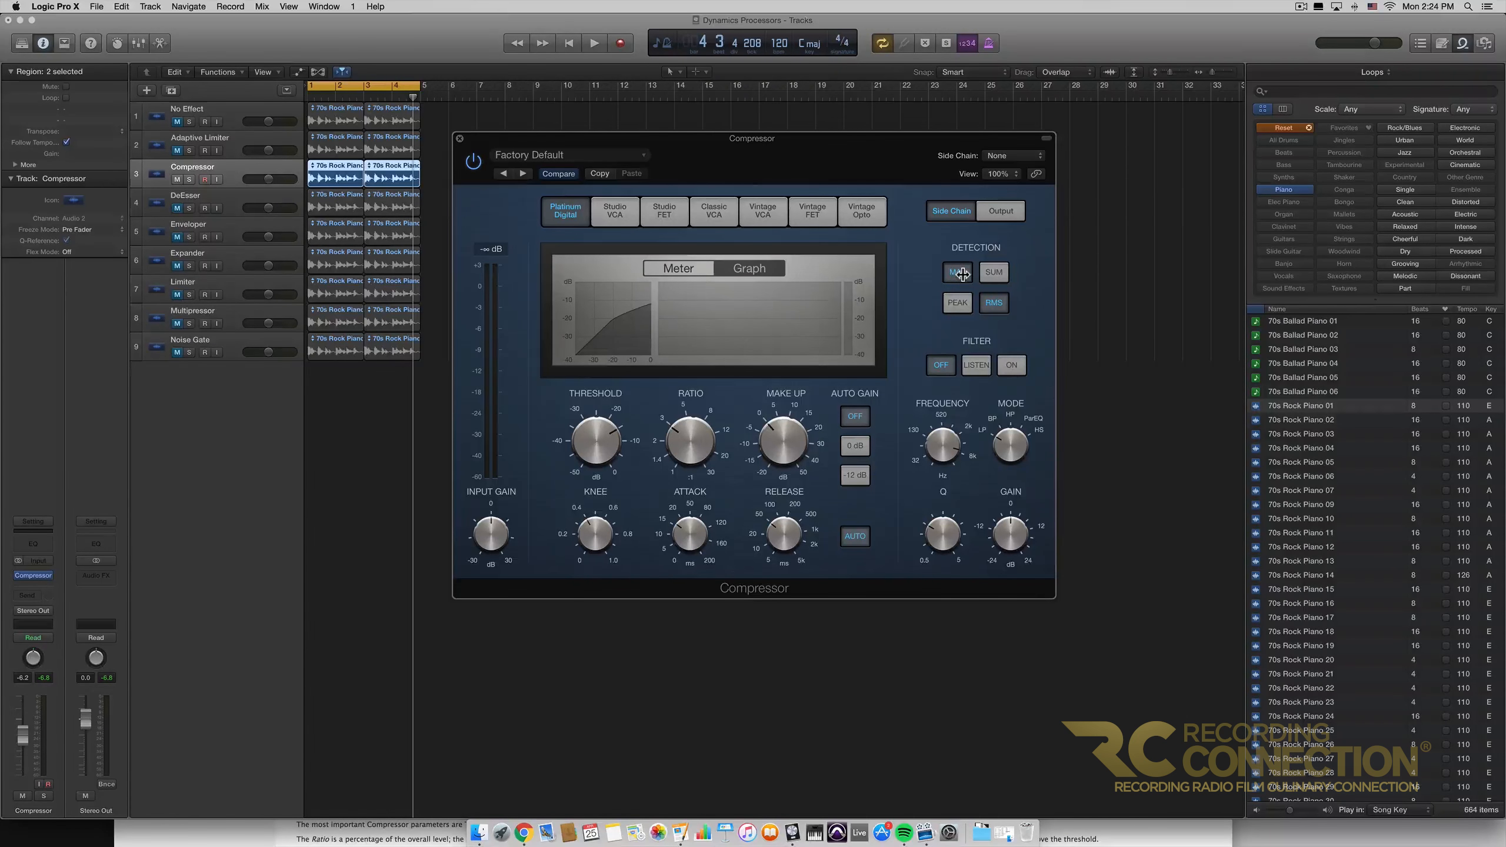
Try the side chain filter's Listen mode, turn the filter off and return to the Output settings.
left_click(957, 303)
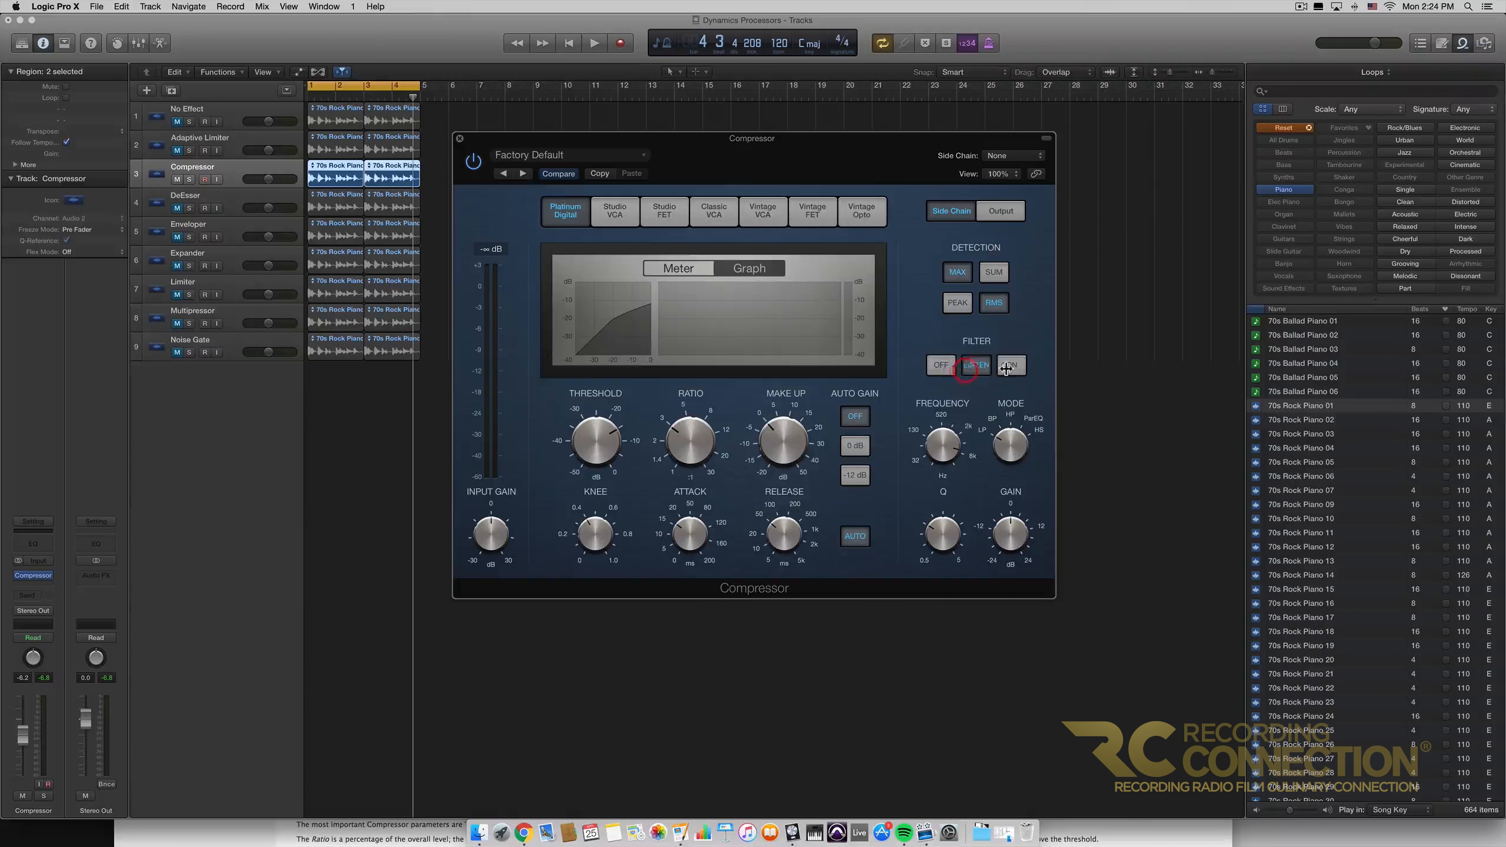
left_click(939, 366)
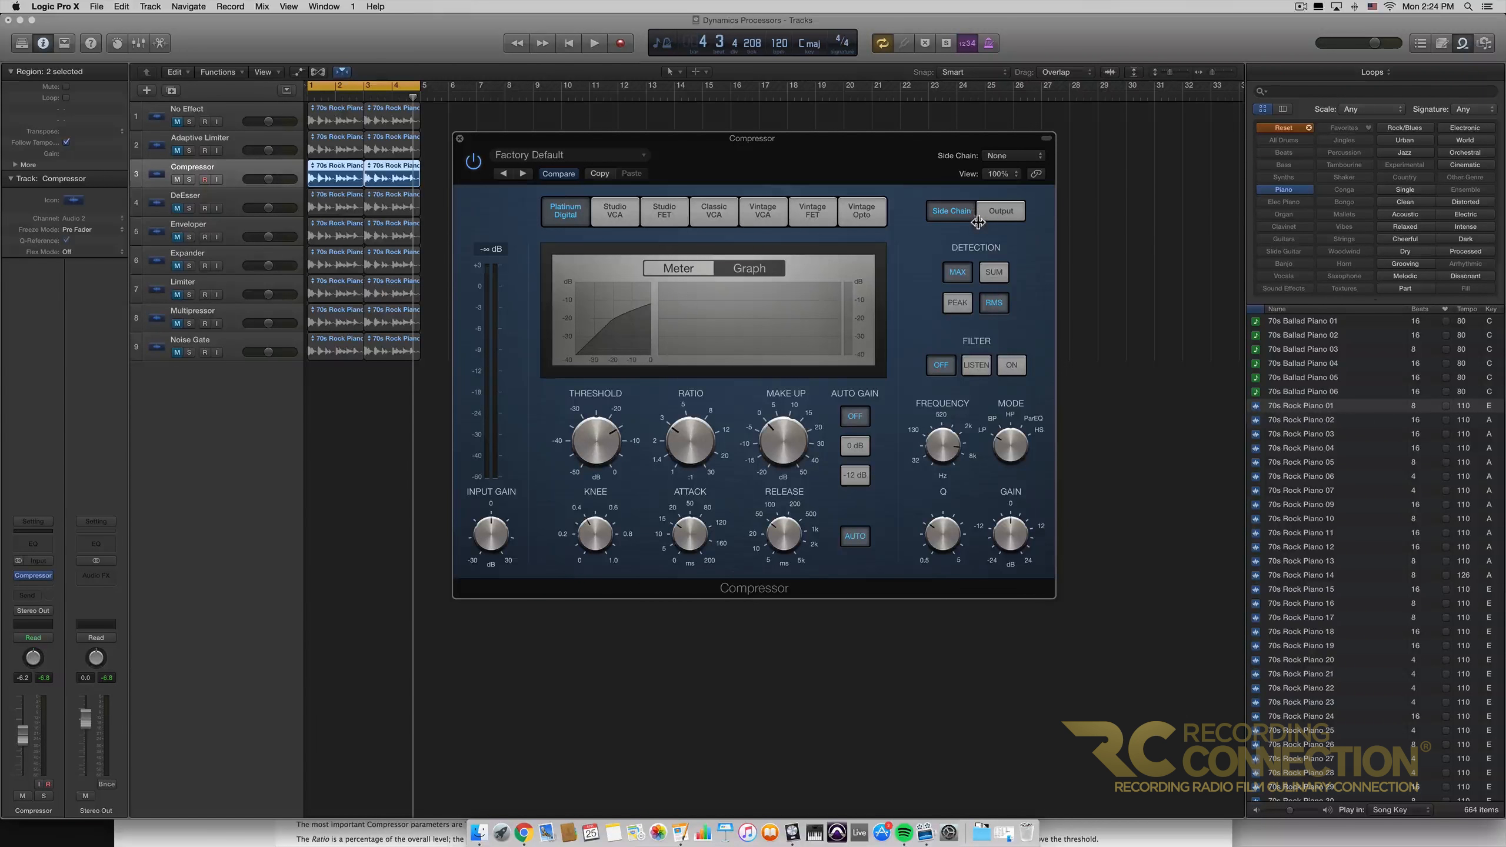
left_click(994, 211)
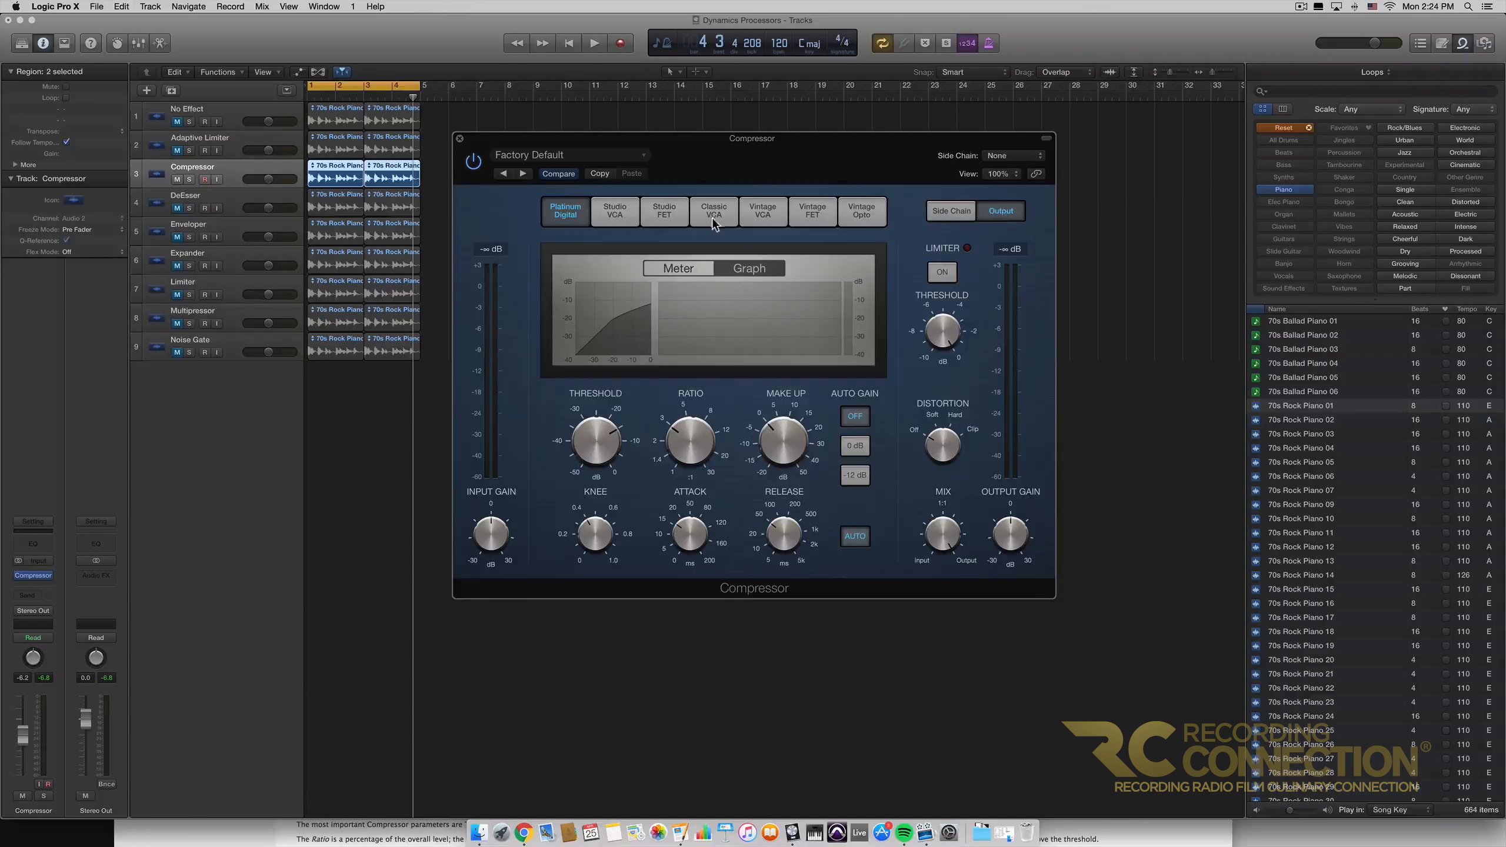
Play the piano loop from the start with the Compressor bypassed, and again with it enabled and cycling on.
left_click(570, 44)
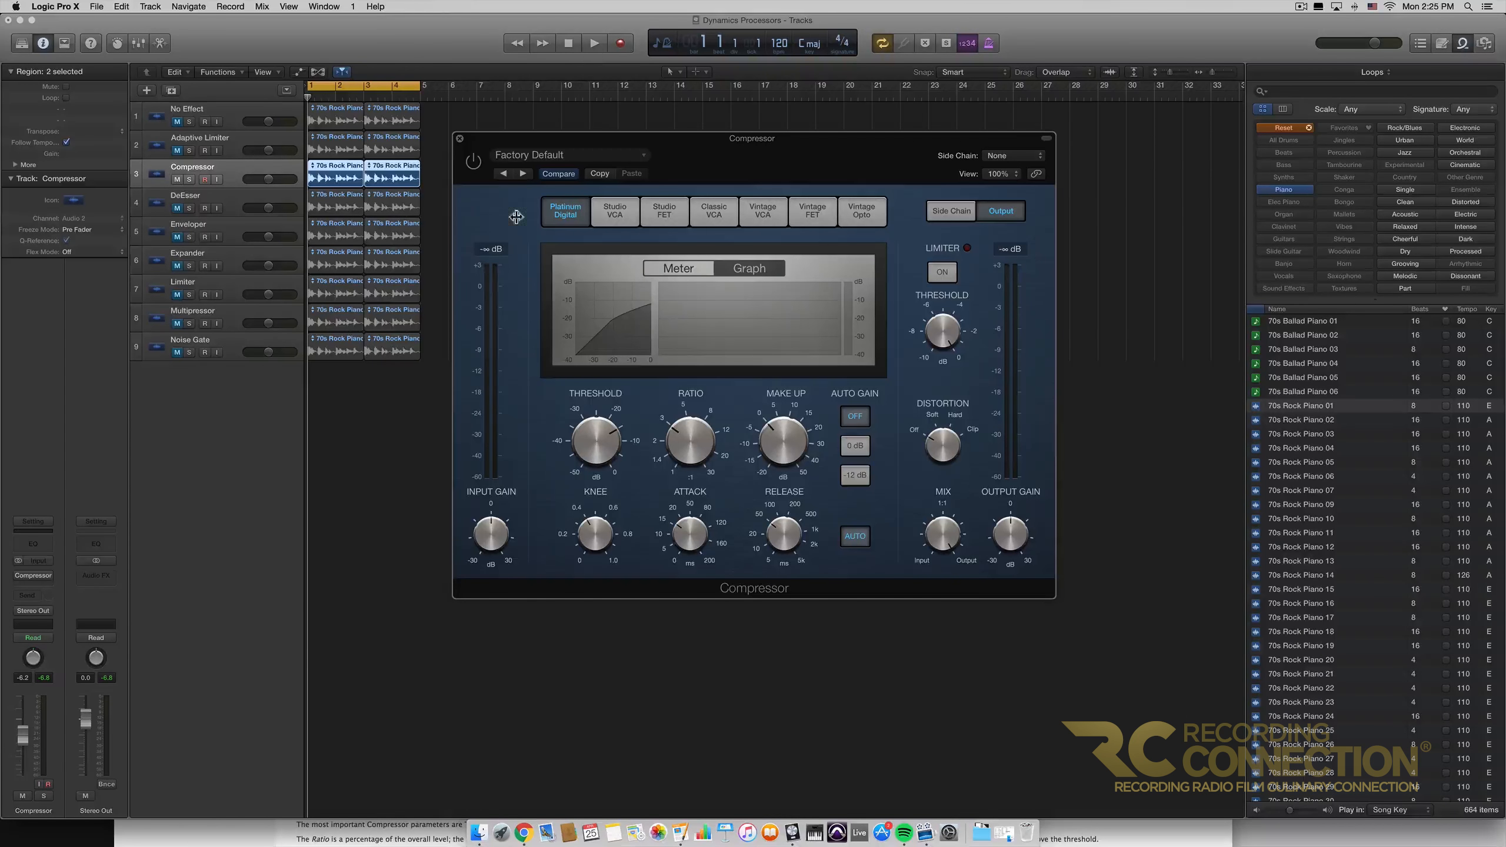
left_click(595, 44)
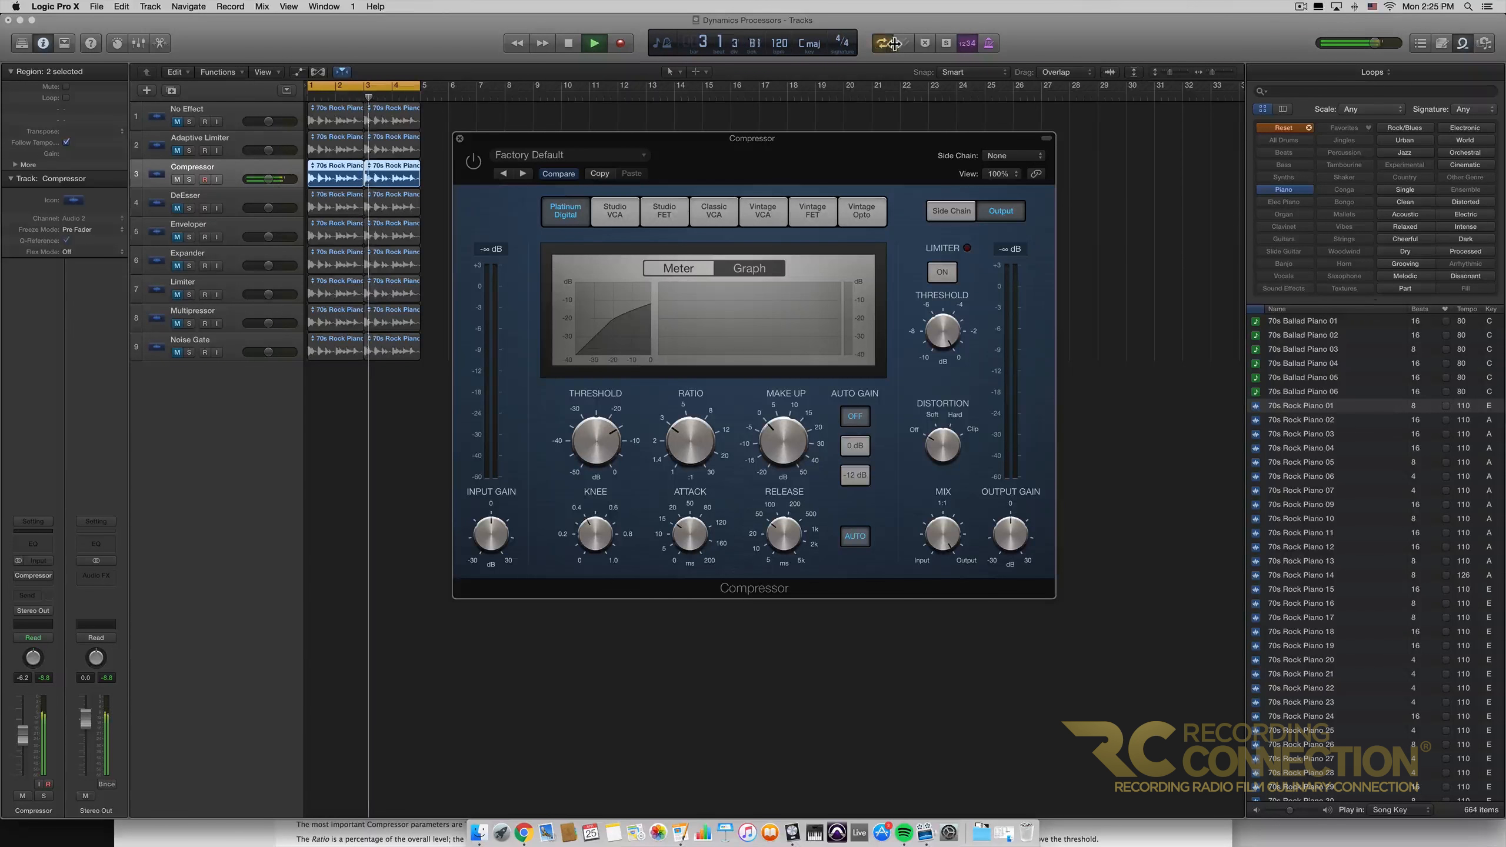
key("c")
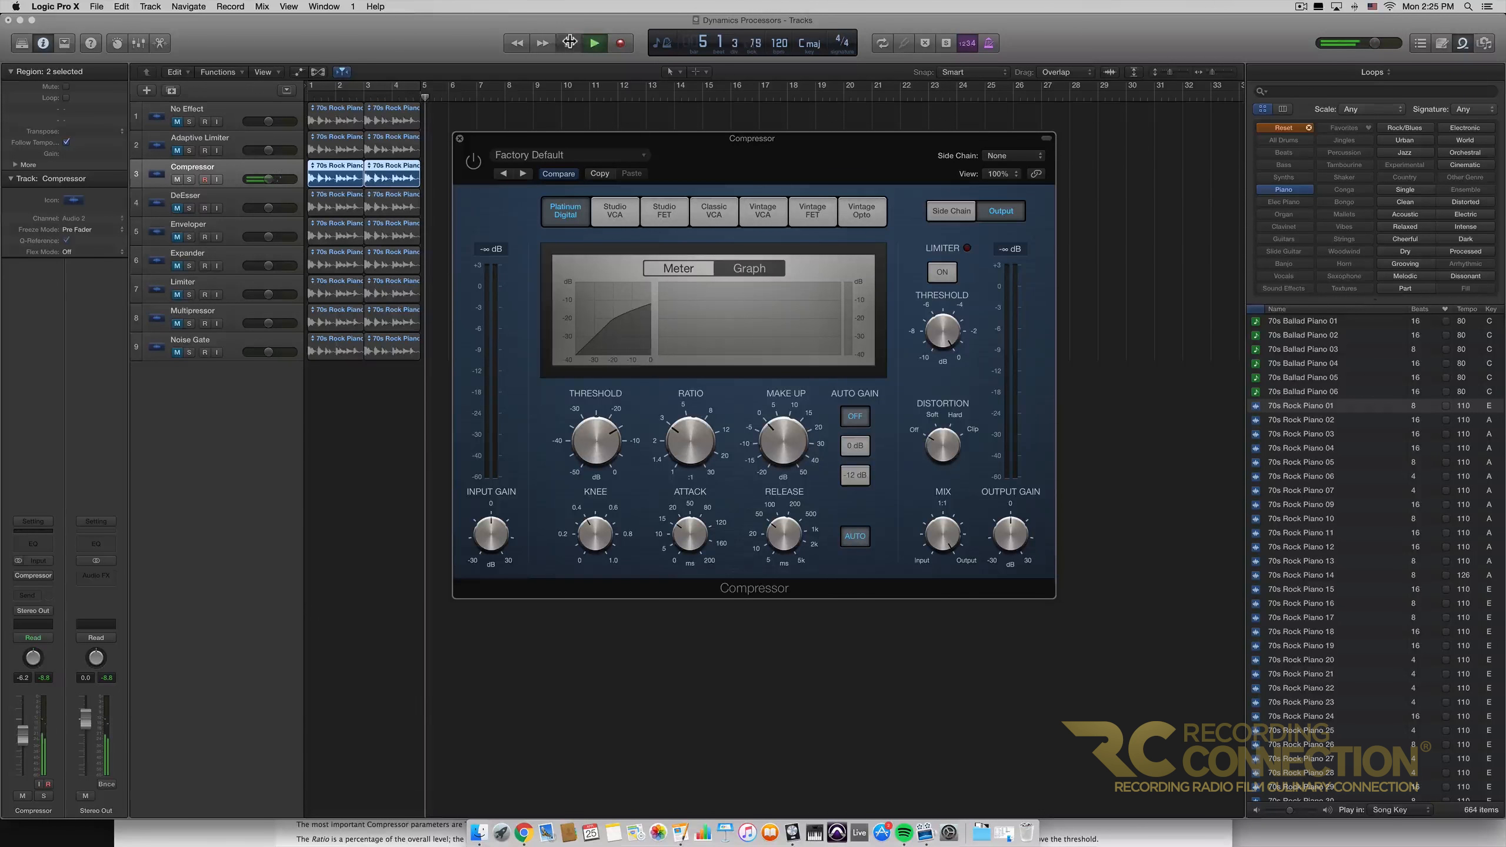
left_click(569, 42)
left_click(570, 42)
left_click(884, 43)
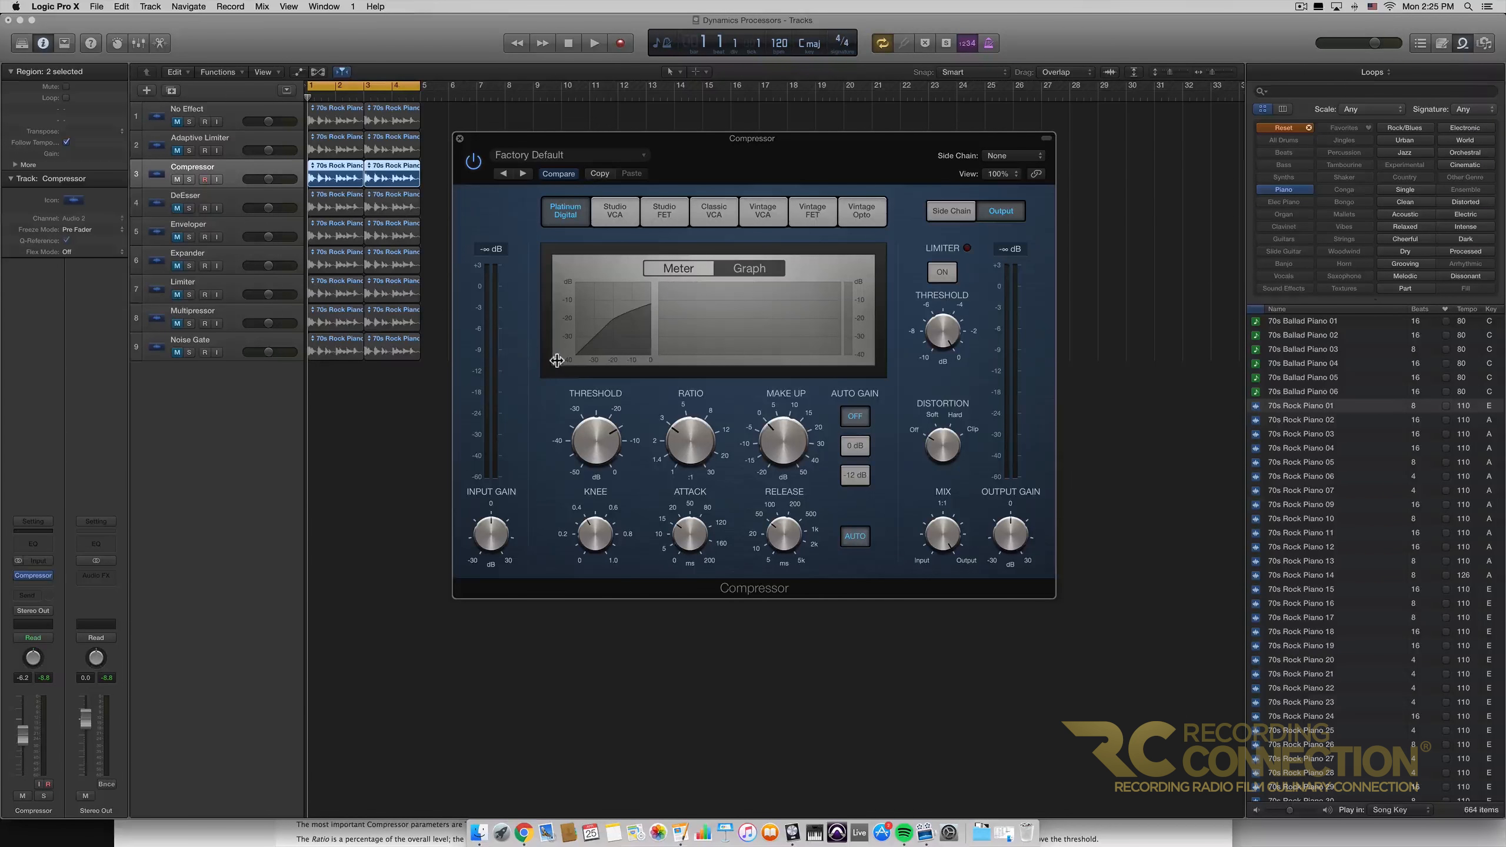
key("space")
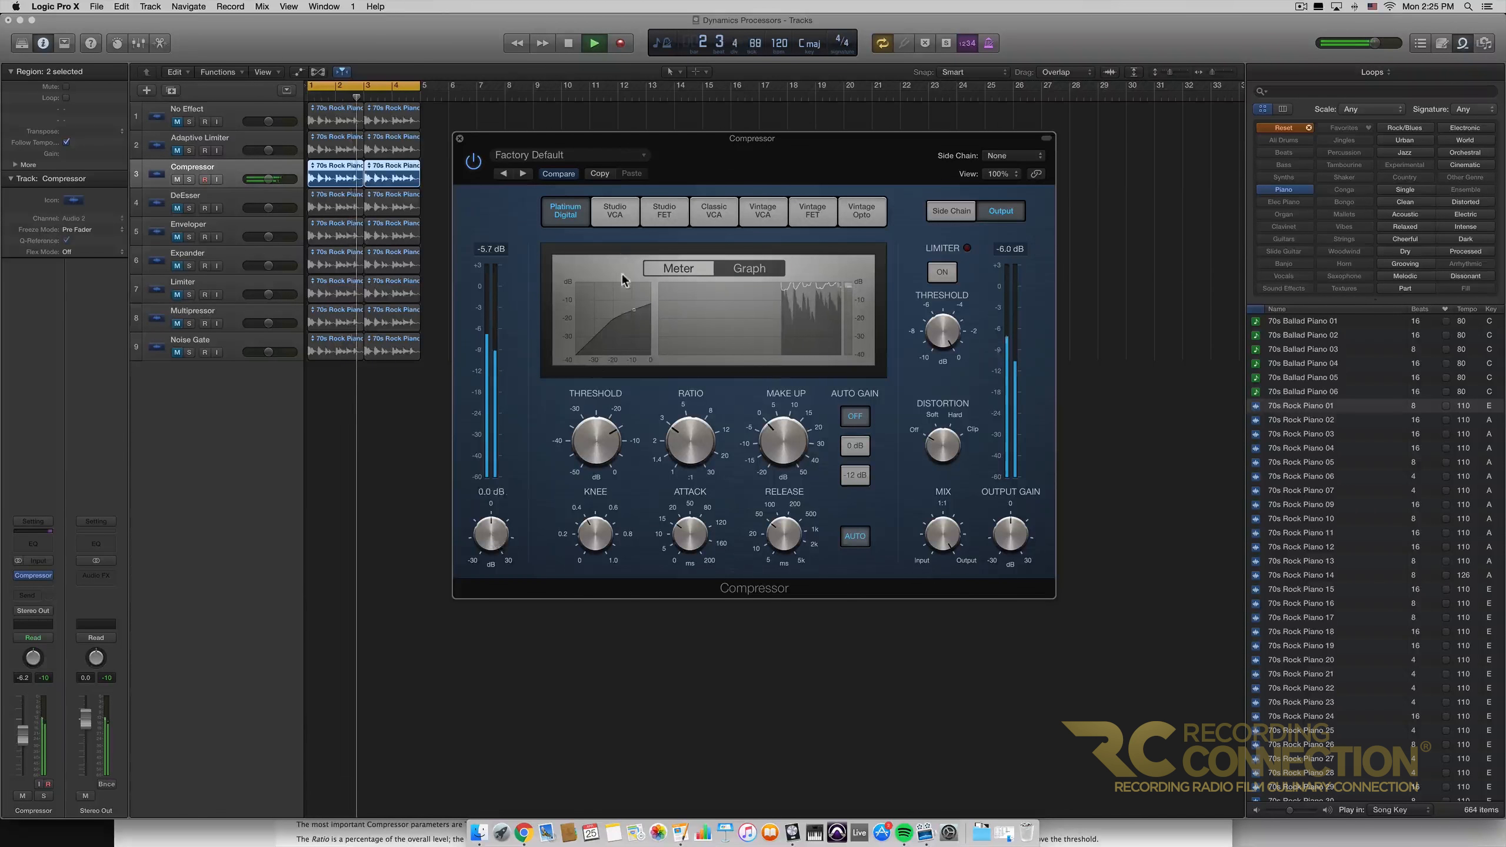
key("space")
Recall the Compressor's default setting and play the loop from the beginning.
left_click(599, 155)
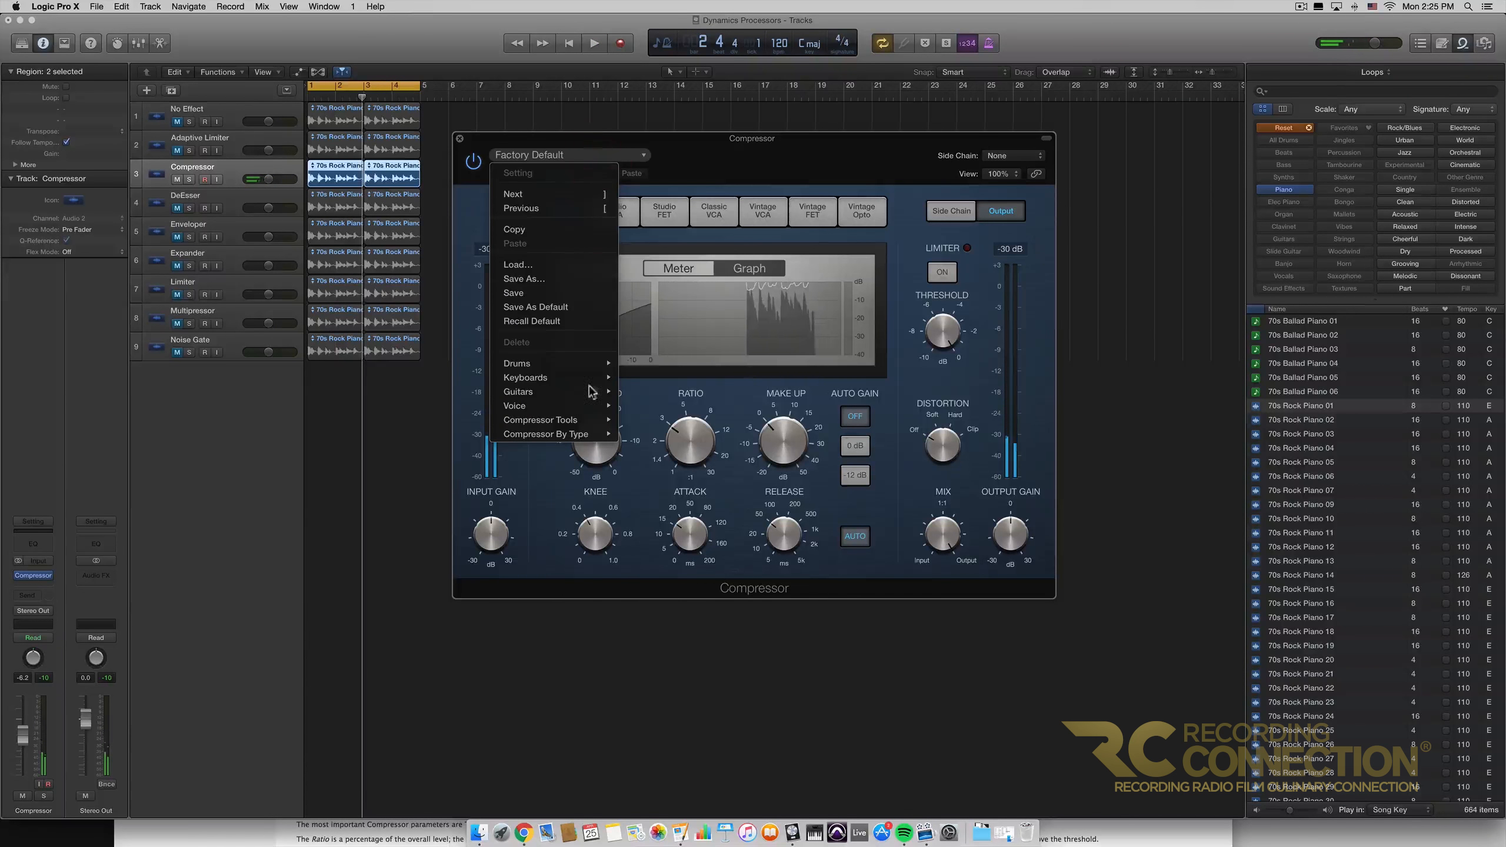
left_click(567, 322)
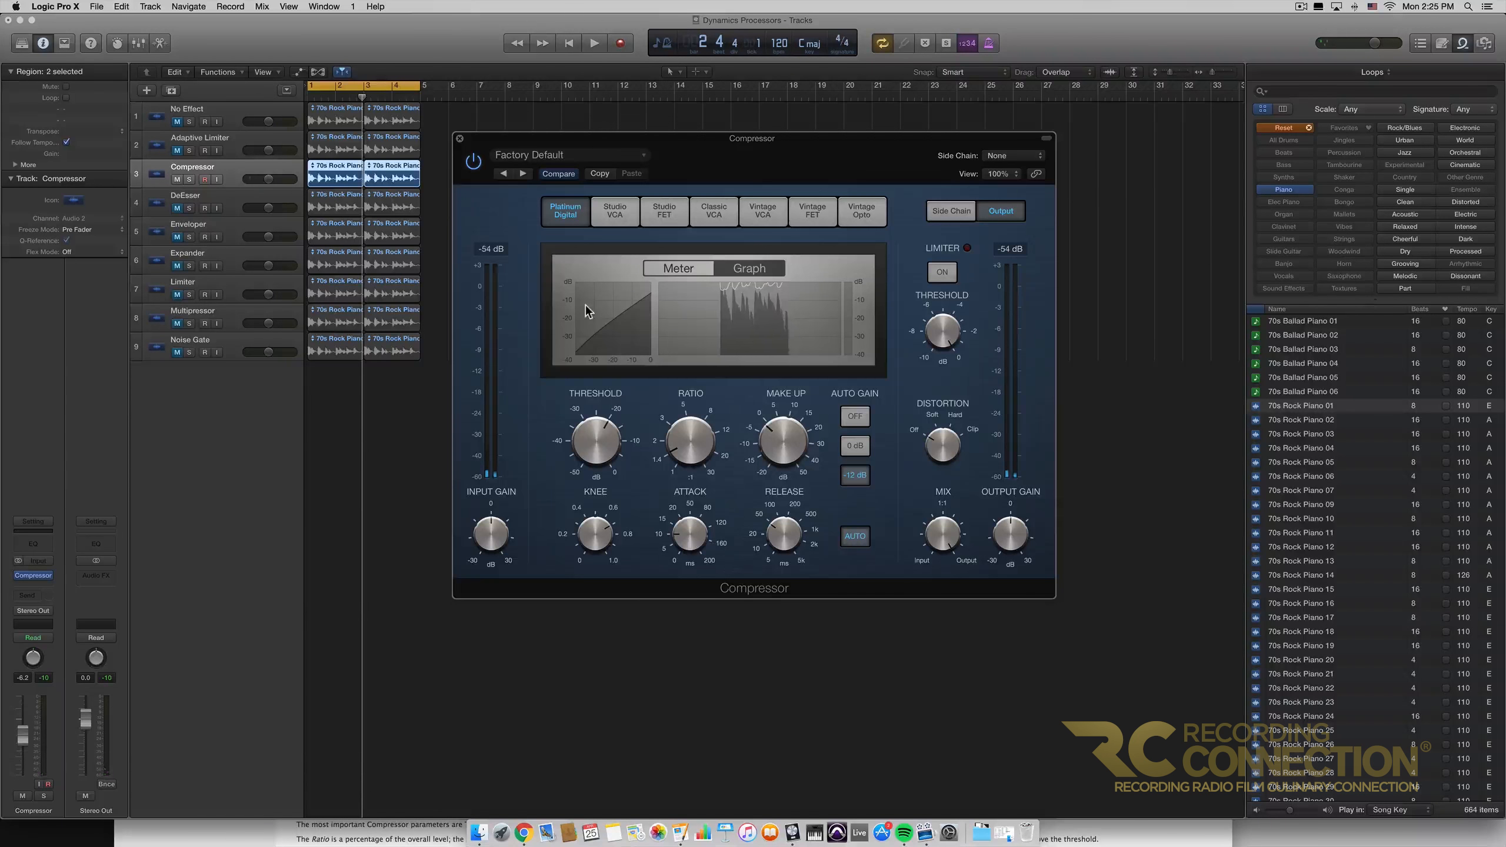
key("Return")
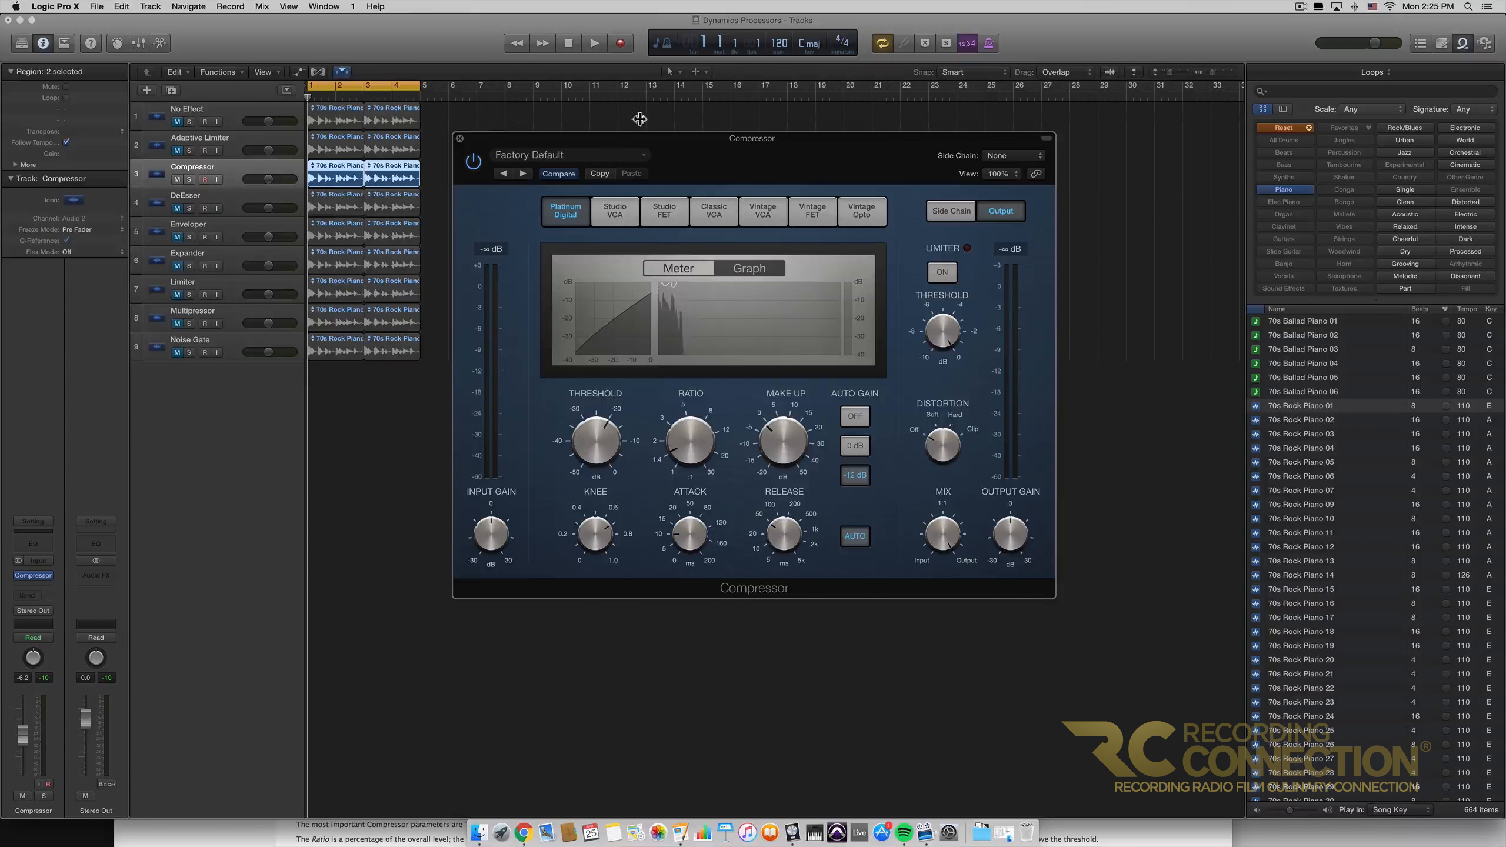
key("space")
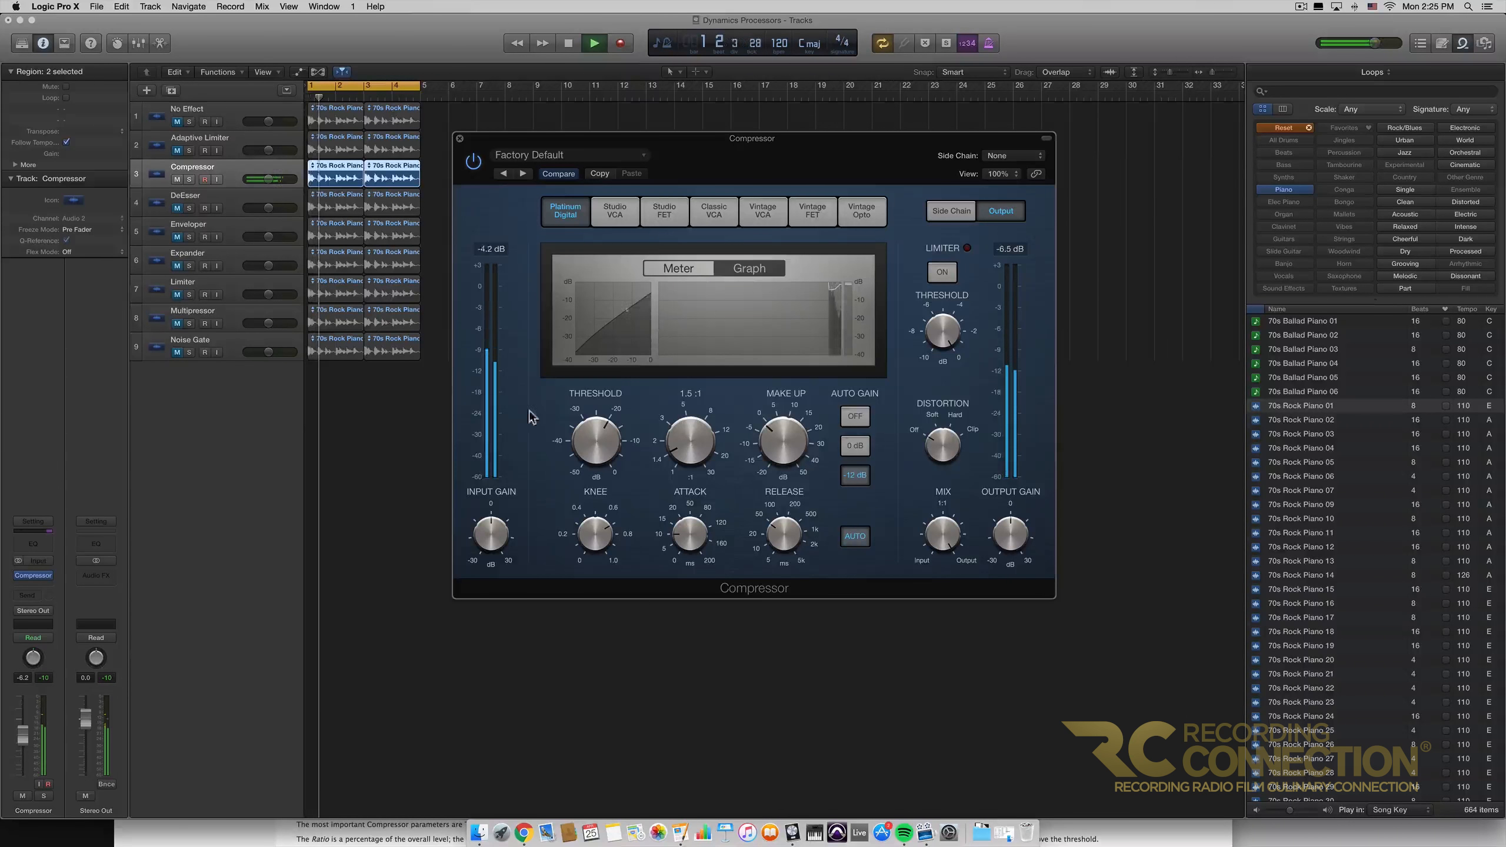
While the loop plays, raise the Ratio and lower the Knee, and leave the Threshold at -21 dB.
left_click_drag(491, 533, 488, 524)
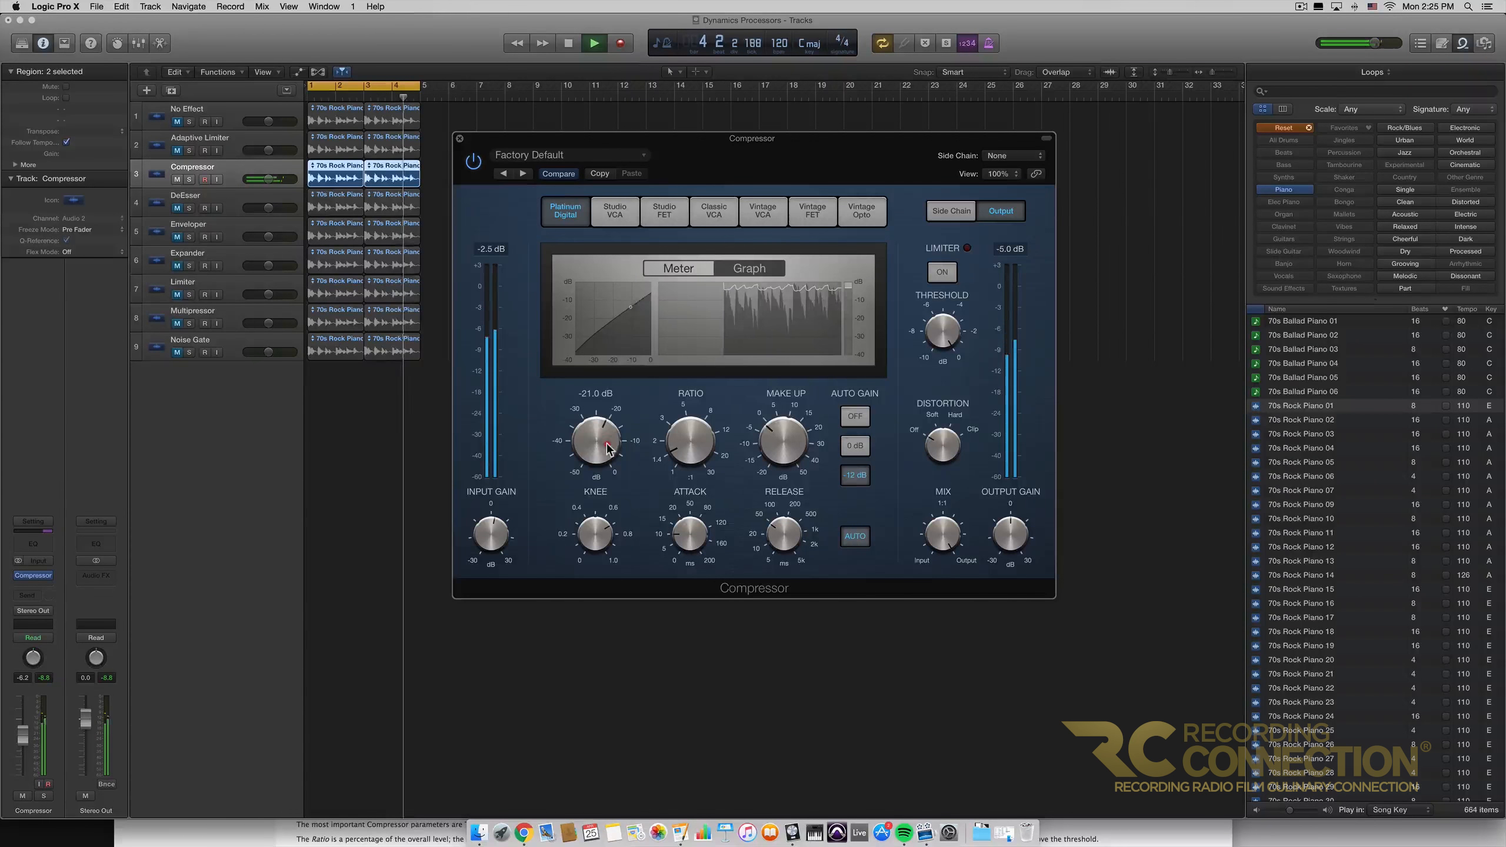
left_click_drag(697, 441, 691, 444)
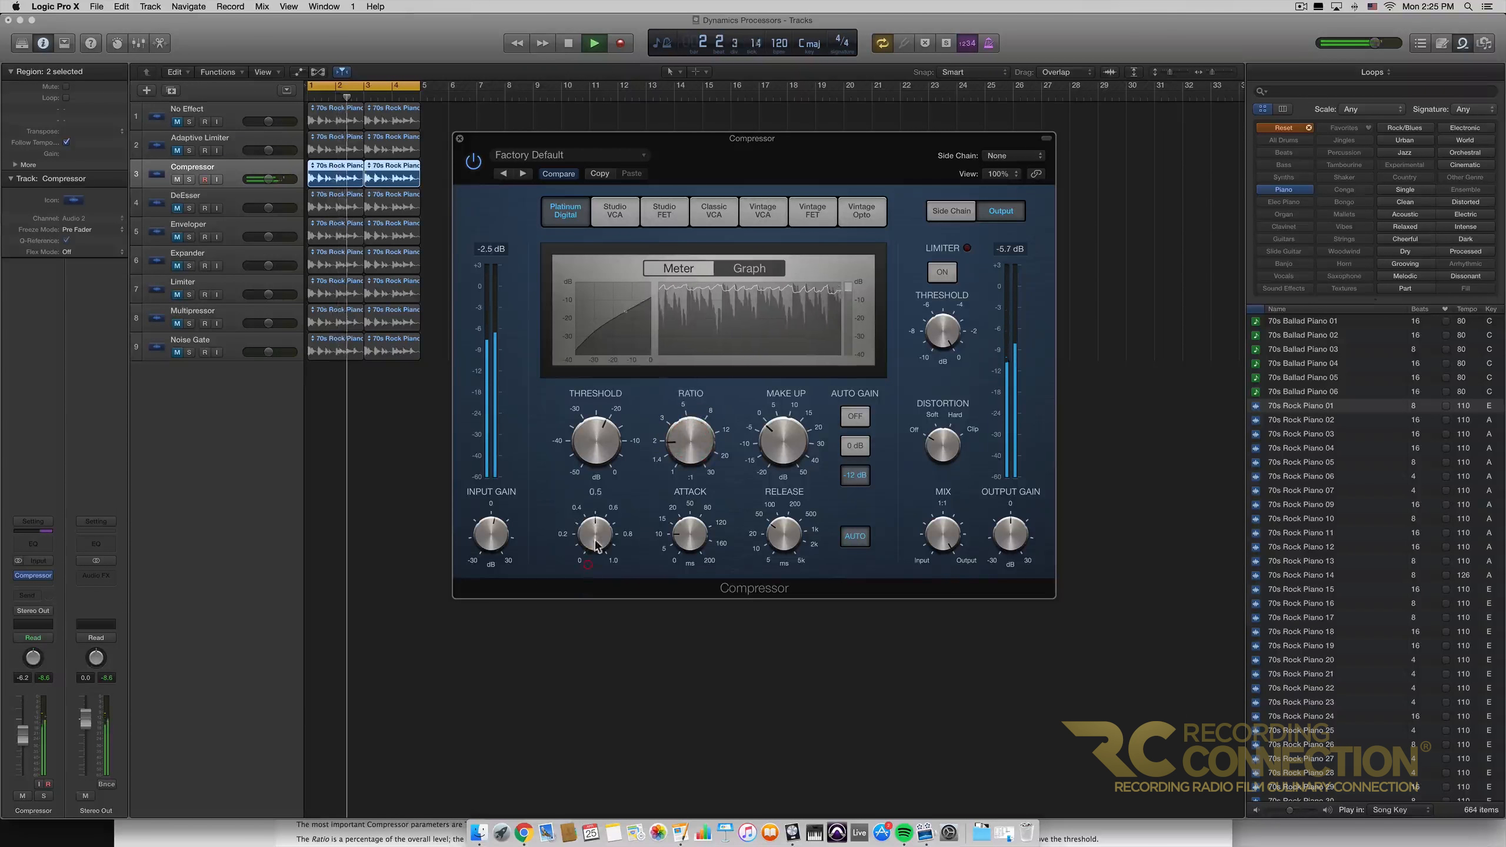
left_click_drag(595, 536, 595, 555)
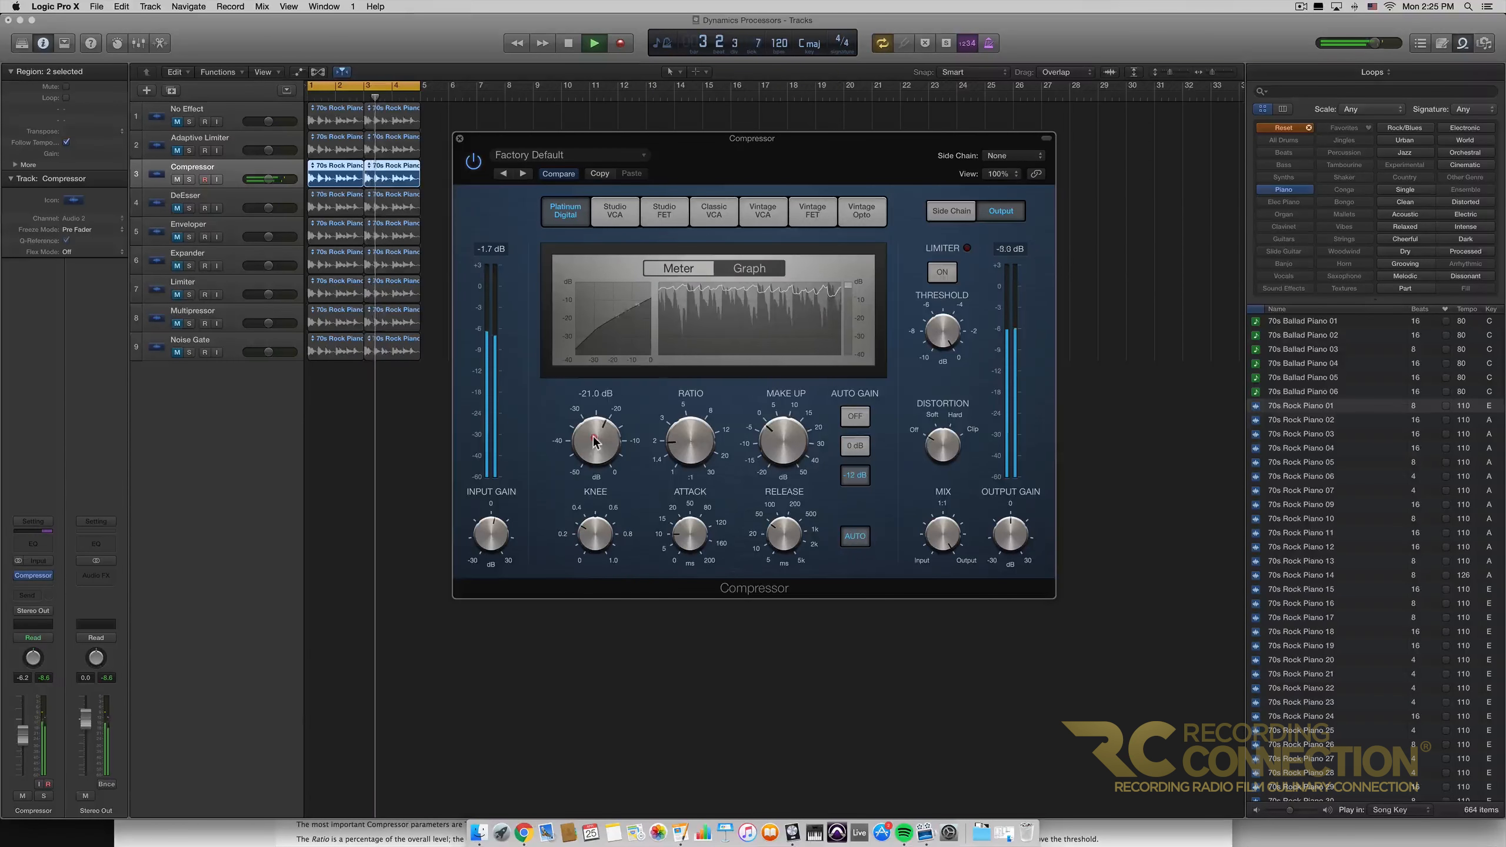
left_click_drag(596, 428, 606, 434)
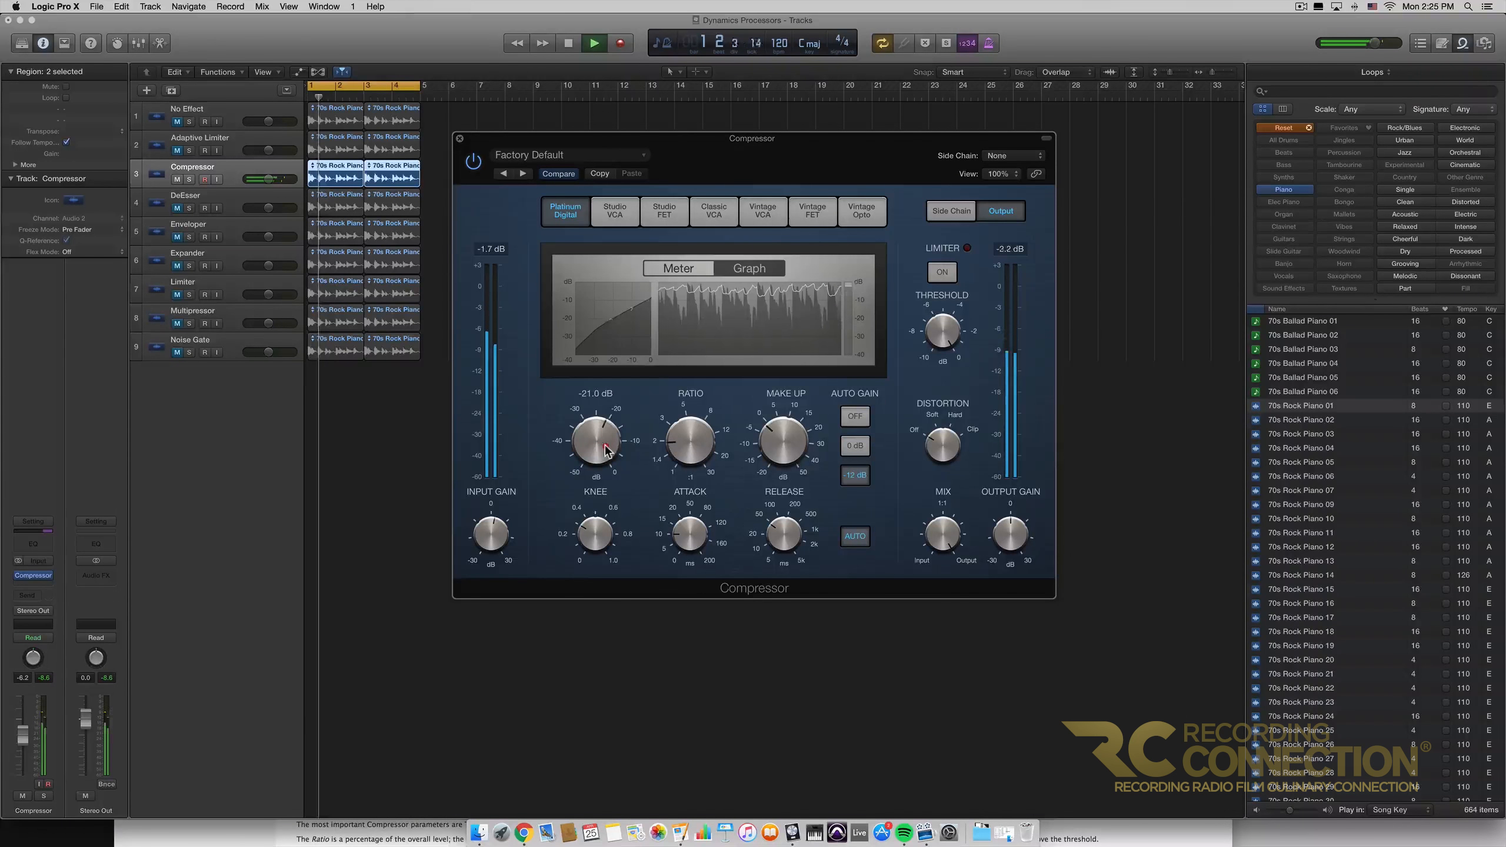
Set the Compressor's Attack to 10 ms, and try adjusting the Release.
left_click(695, 532)
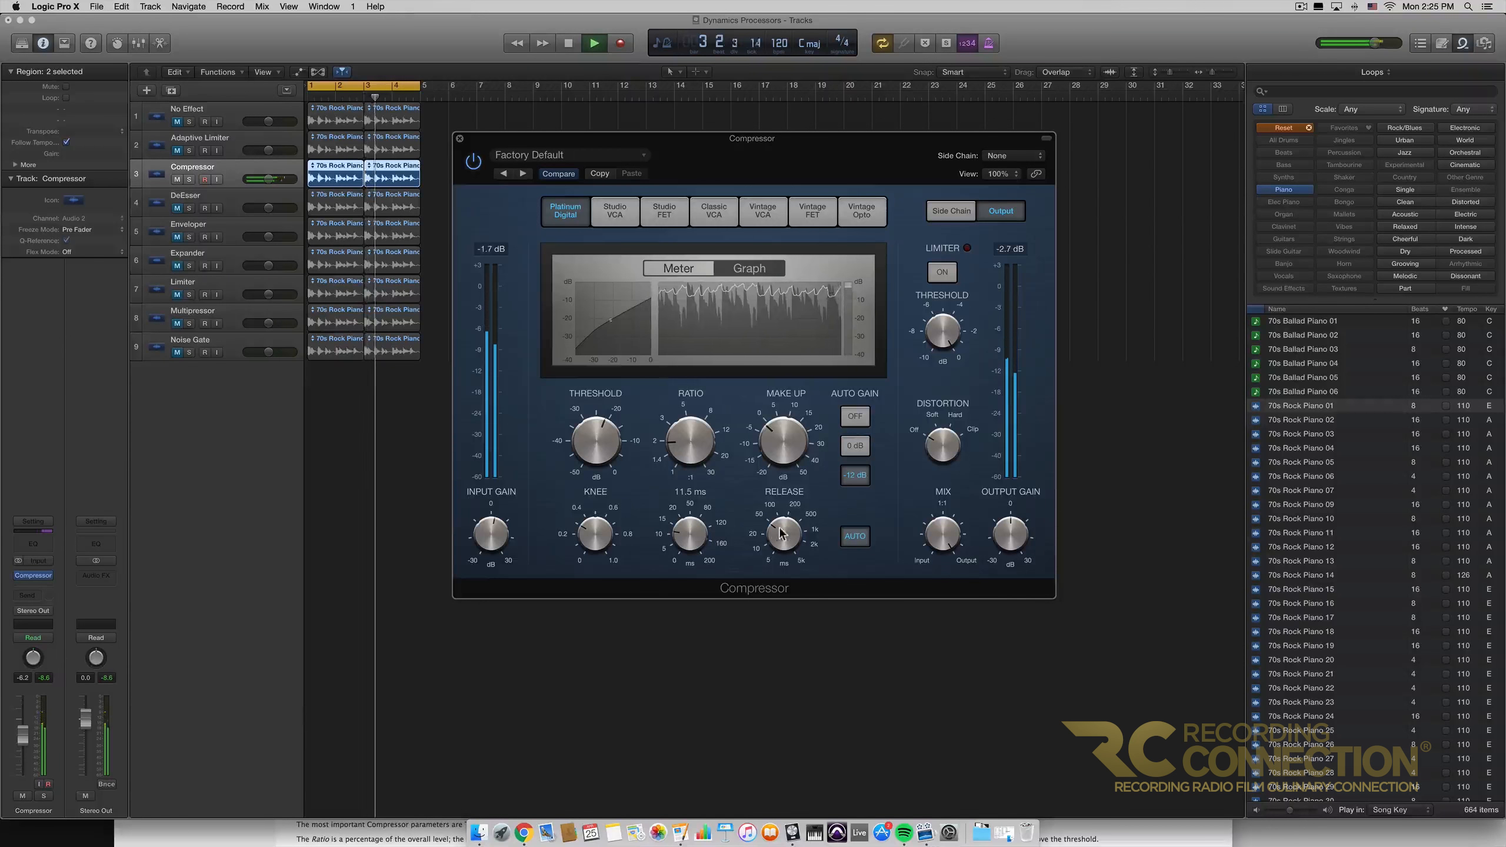
left_click_drag(689, 530, 689, 534)
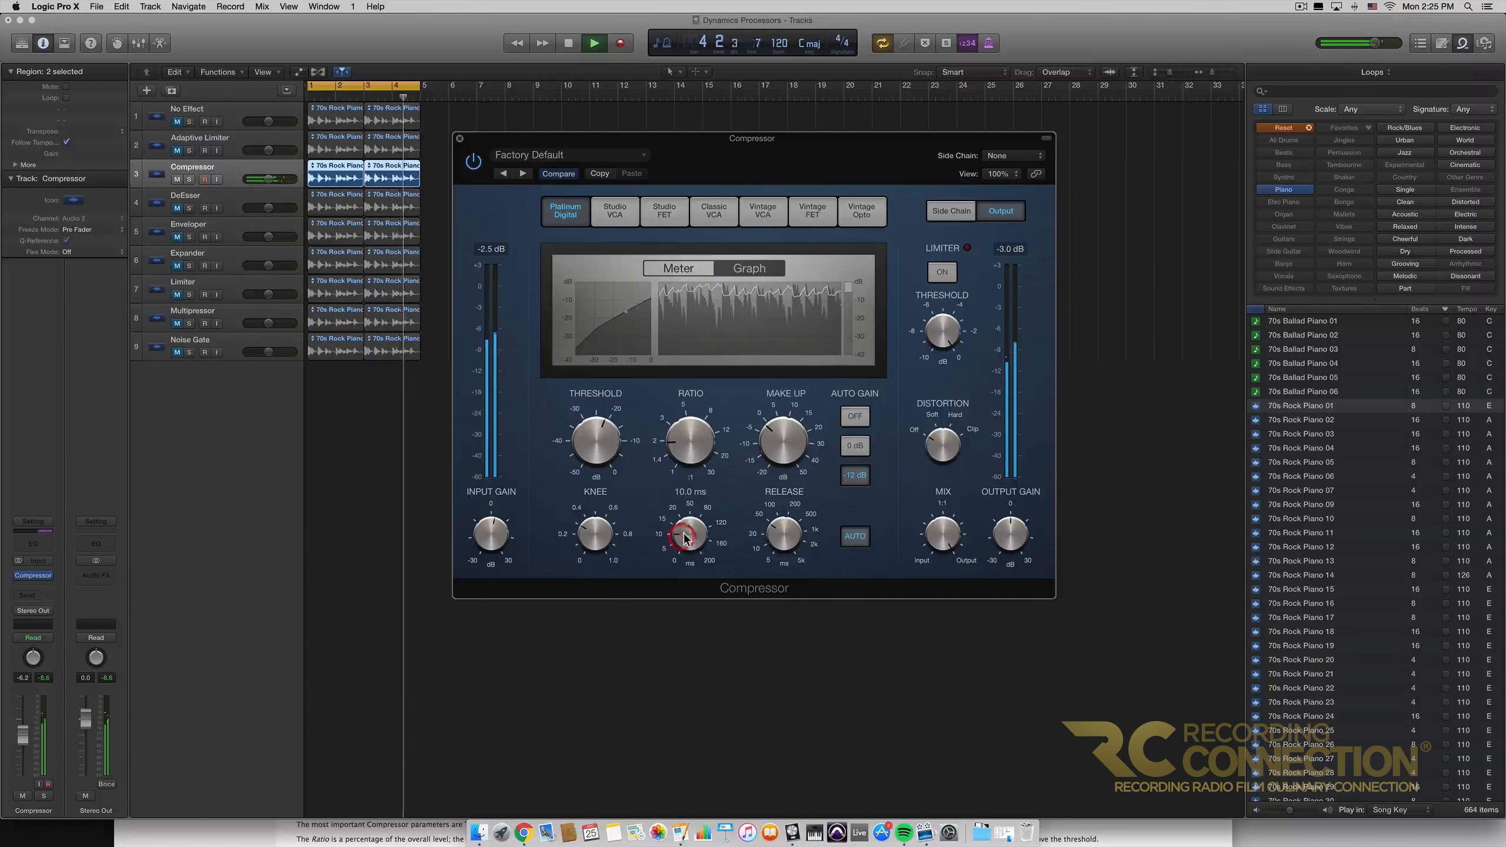
left_click_drag(799, 530, 803, 516)
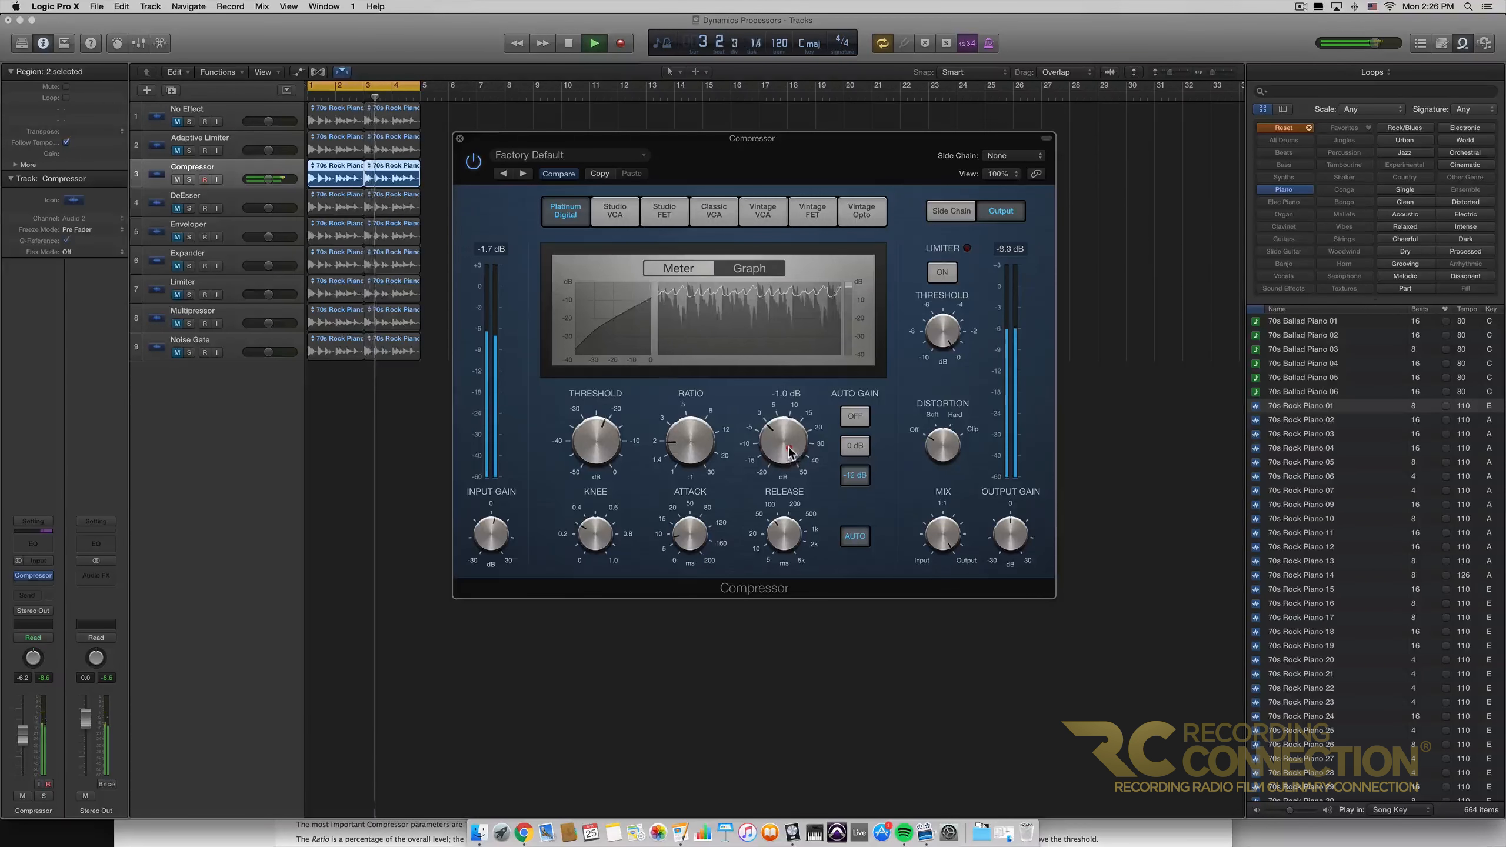
Adjust the Make Up gain slightly and turn on the Compressor's output limiter.
left_click_drag(789, 457, 777, 466)
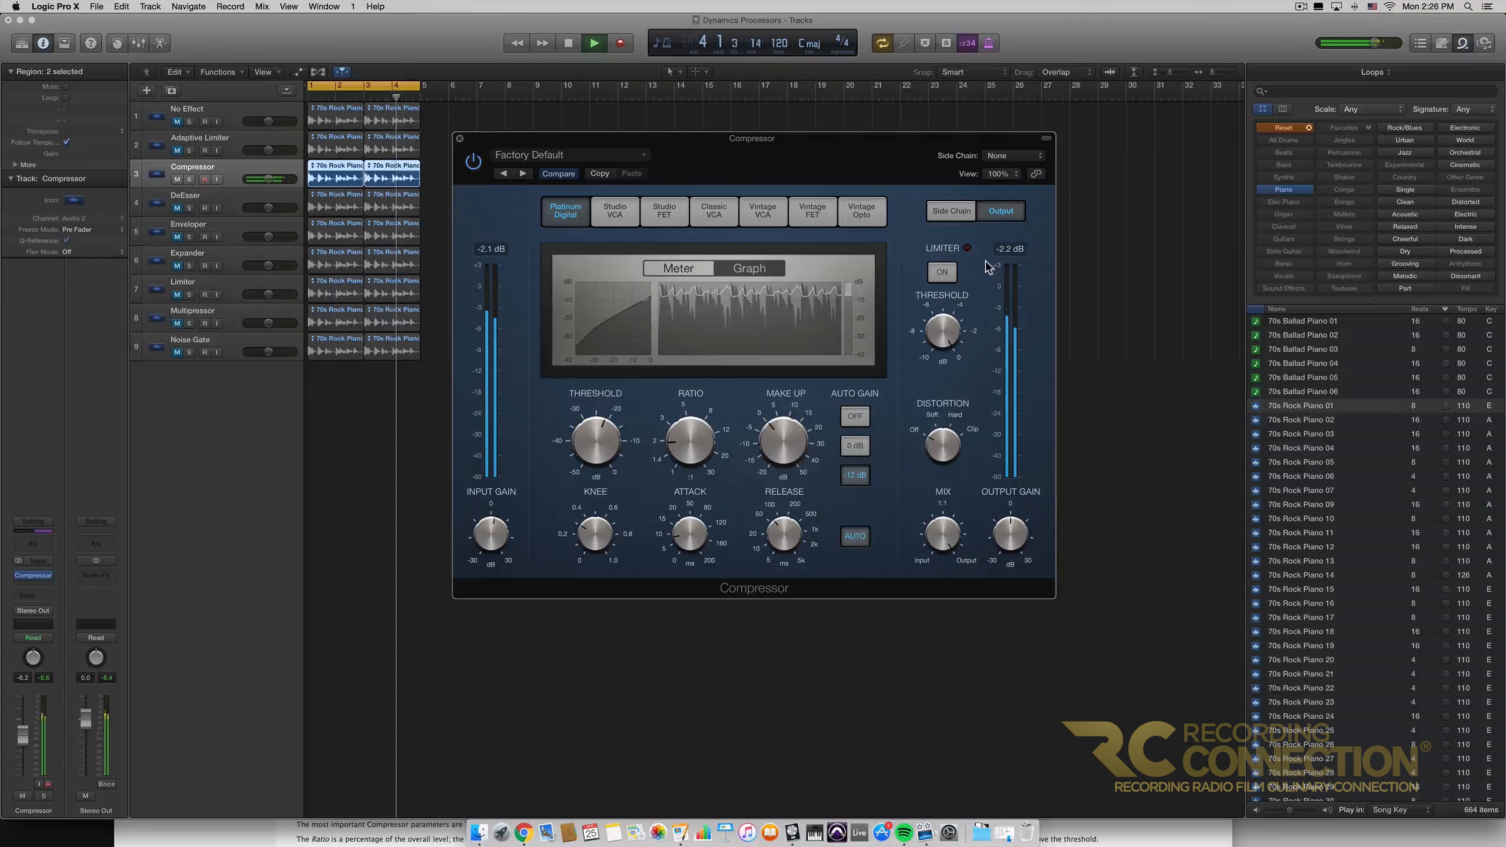
left_click(942, 272)
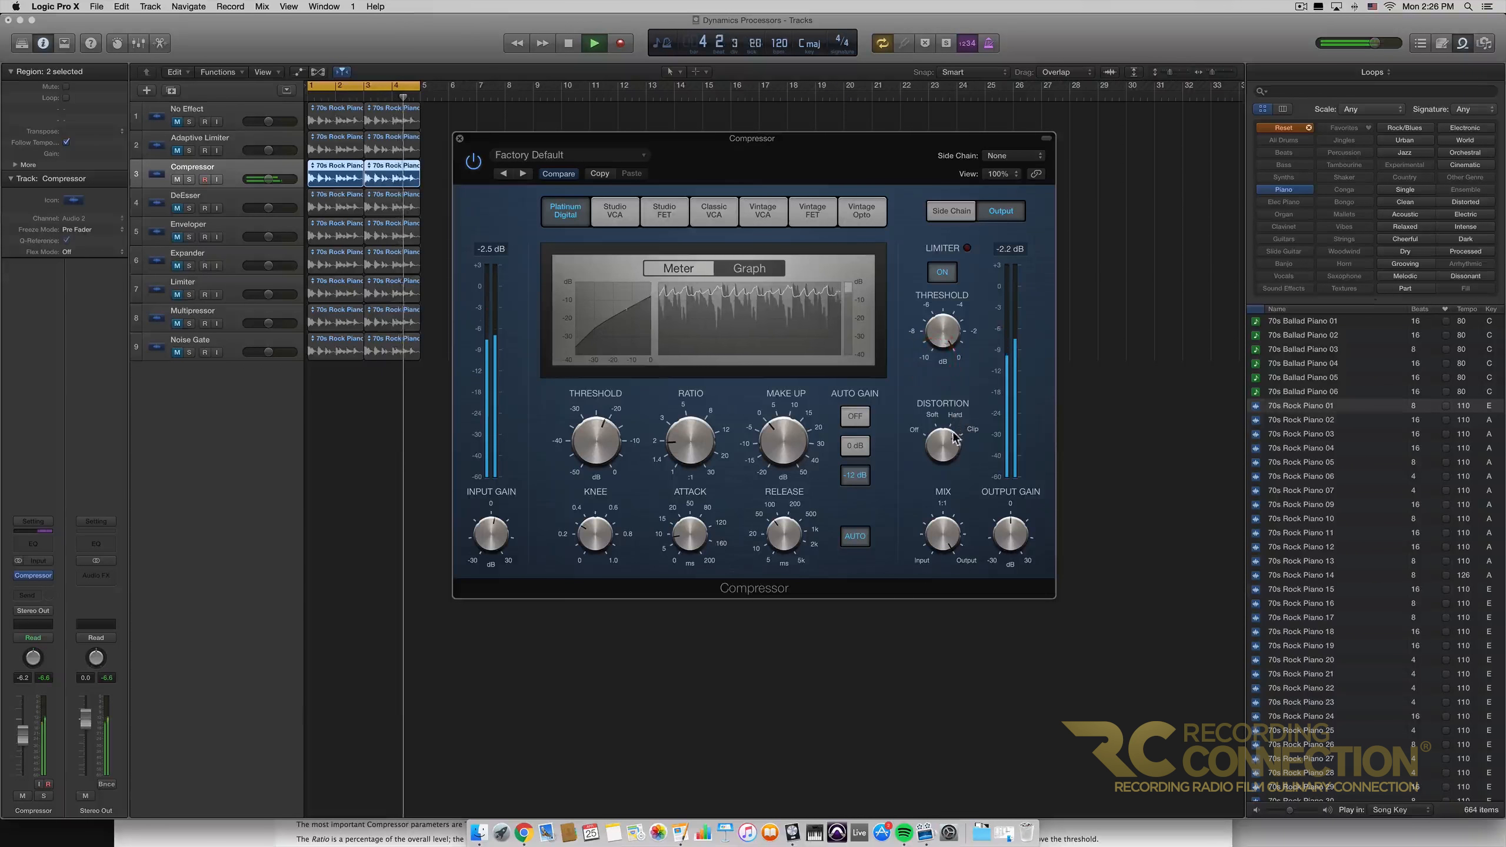
Try out the Compressor's Distortion and Mix controls, and raise its Output Gain slightly.
left_click_drag(949, 440, 950, 466)
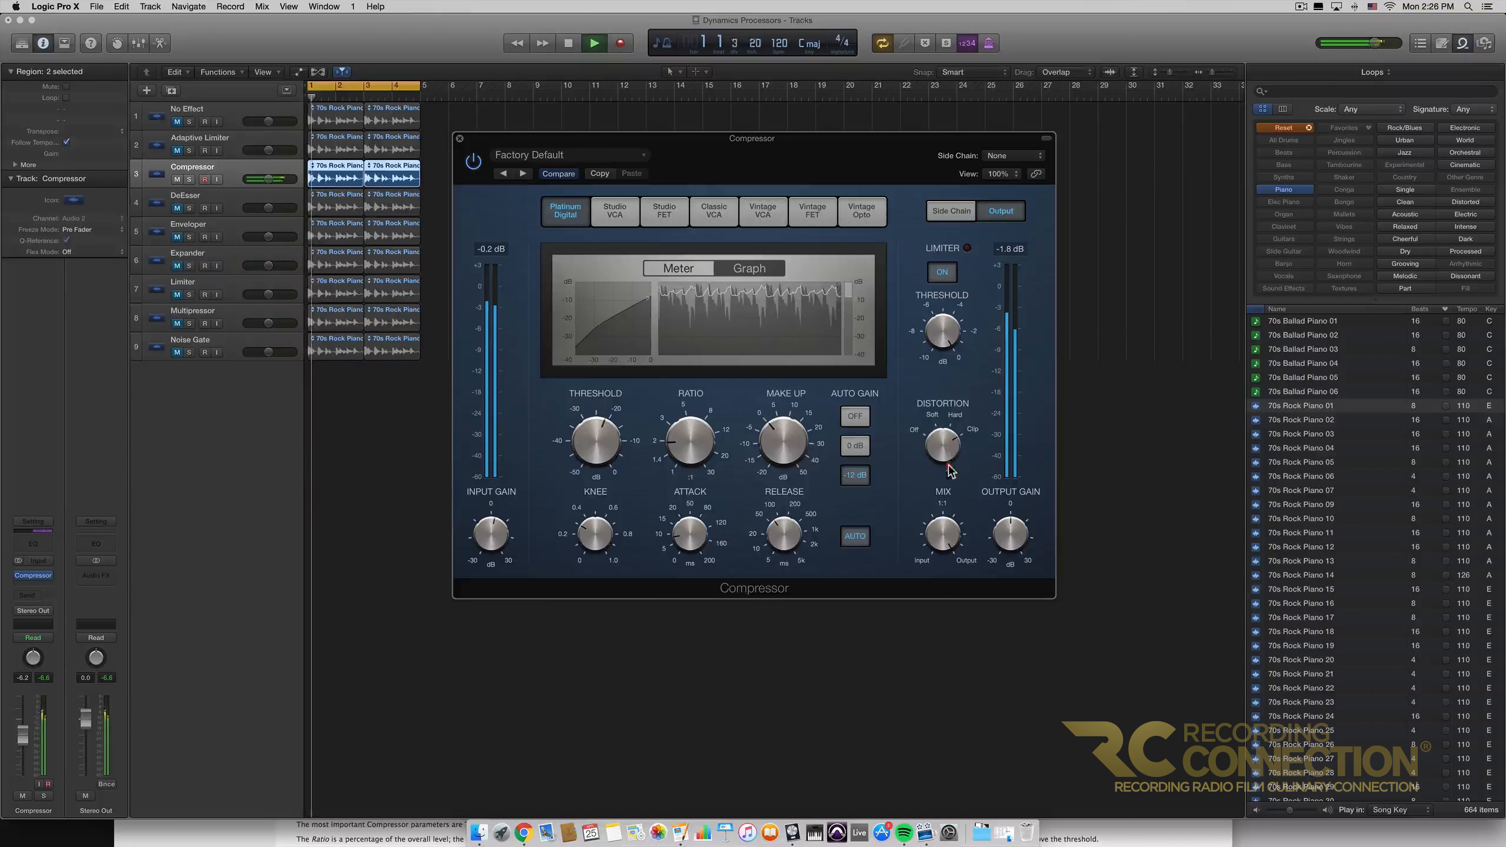
left_click(944, 535)
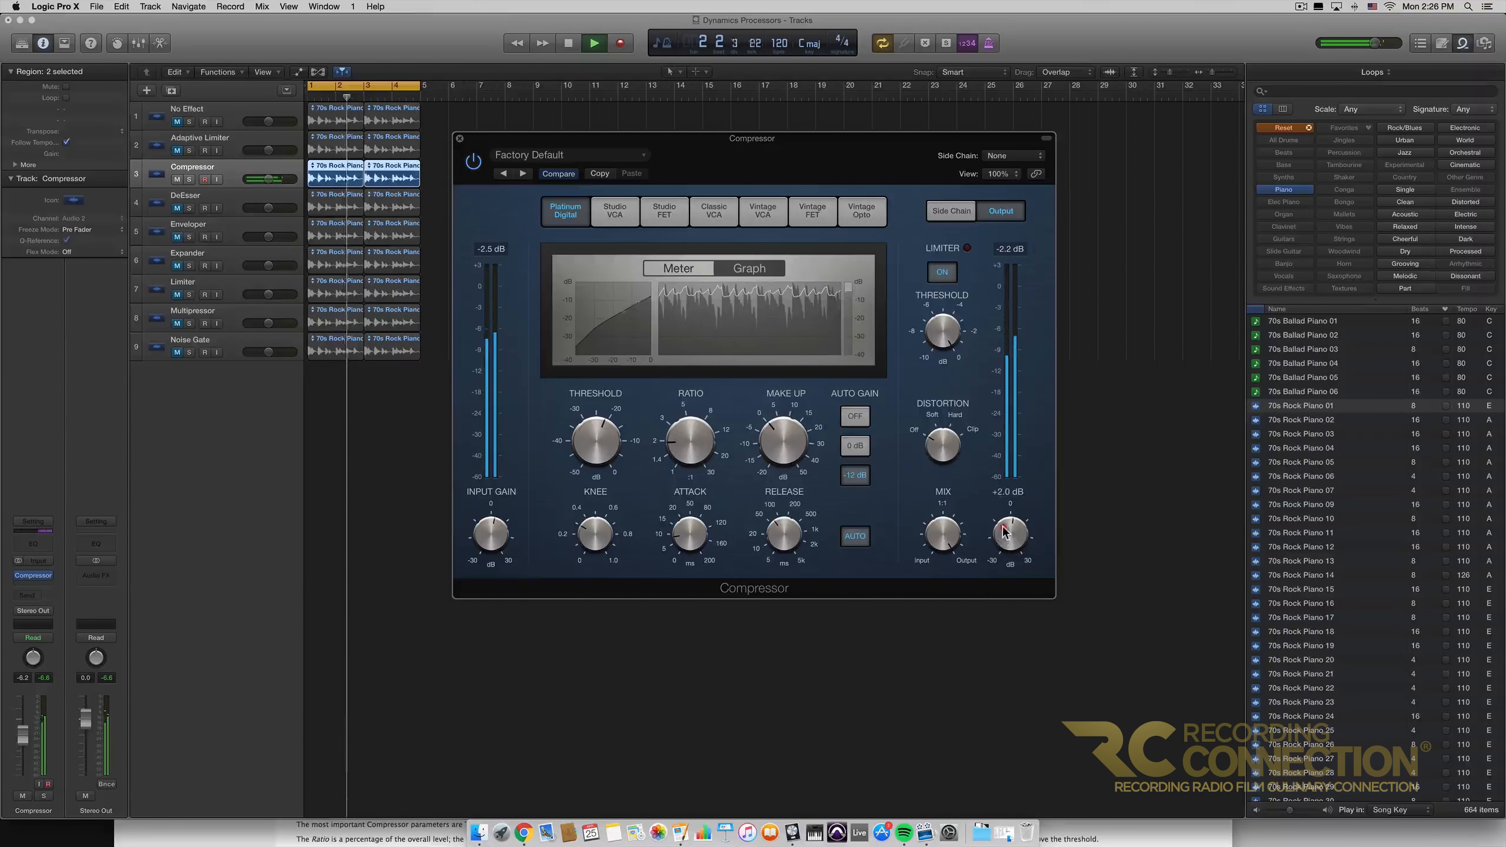
left_click_drag(1006, 541, 1015, 543)
left_click(1017, 541)
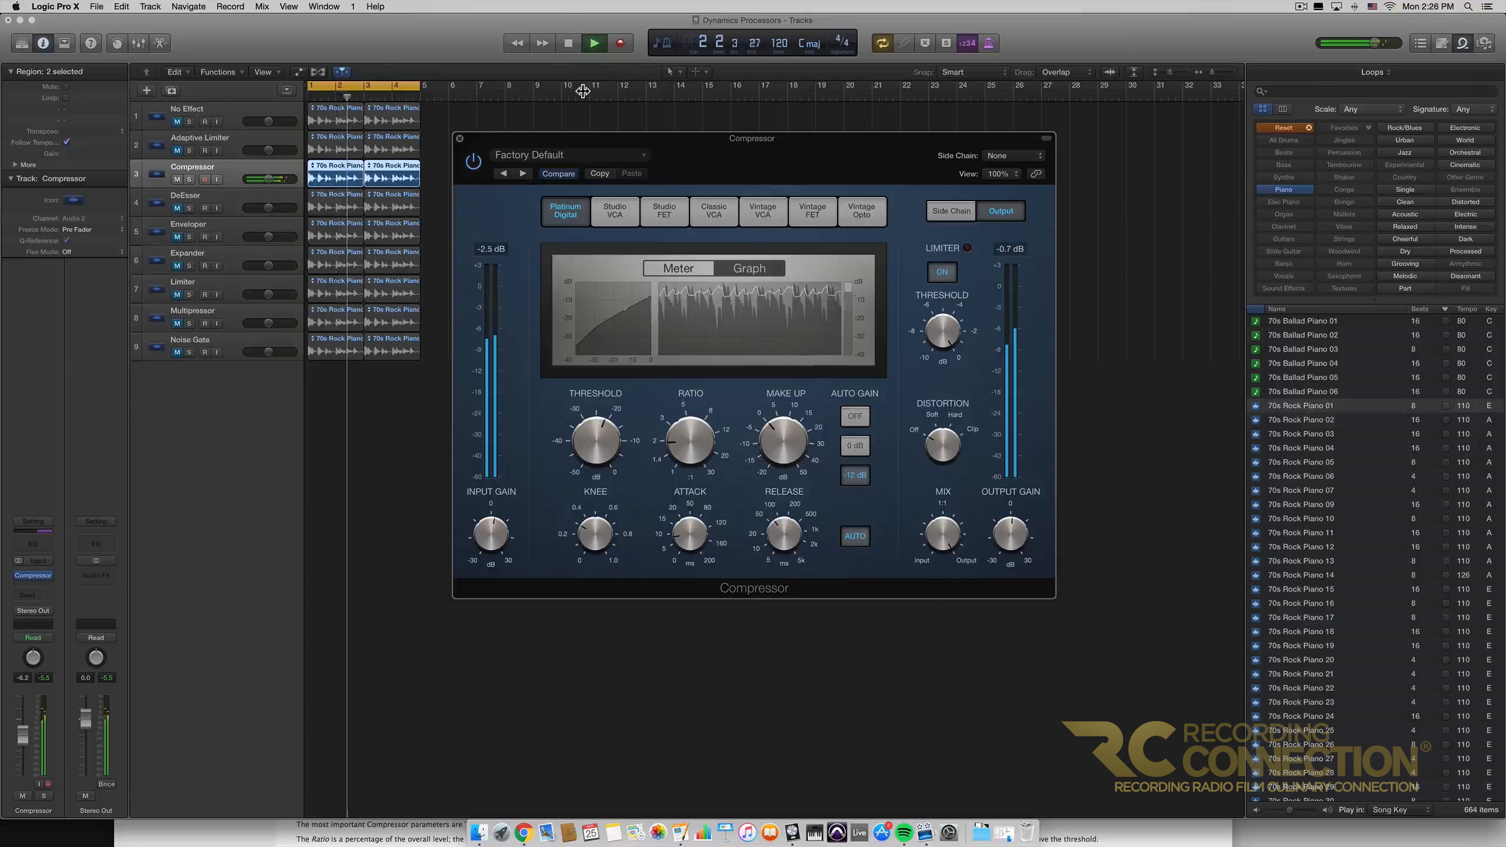
Audition the loop from the beginning with the Compressor bypassed and cycle mode turned off, and stop playback.
key("space")
left_click(560, 50)
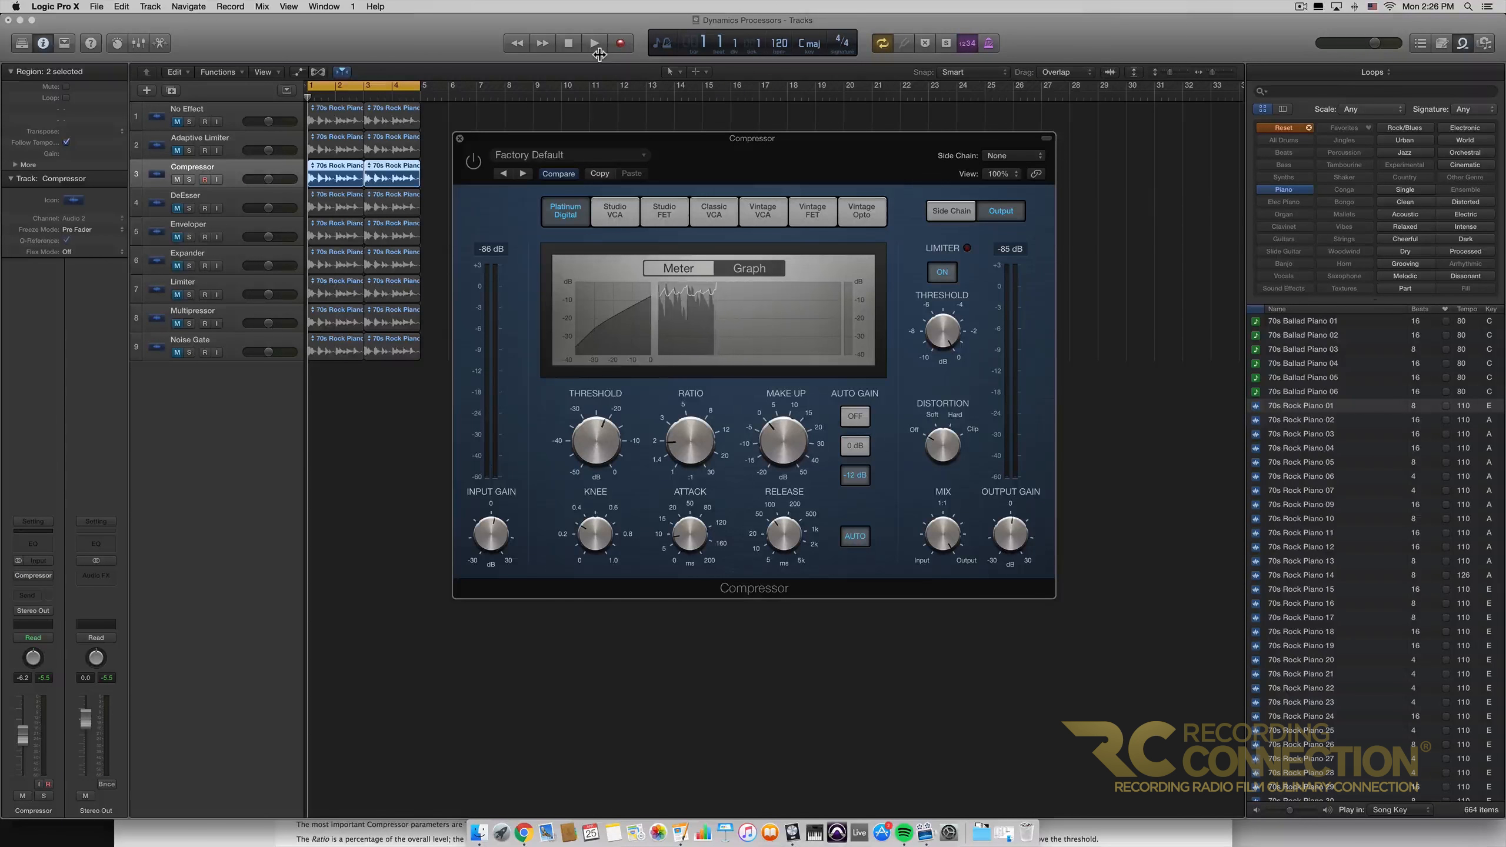
key("space")
left_click(891, 43)
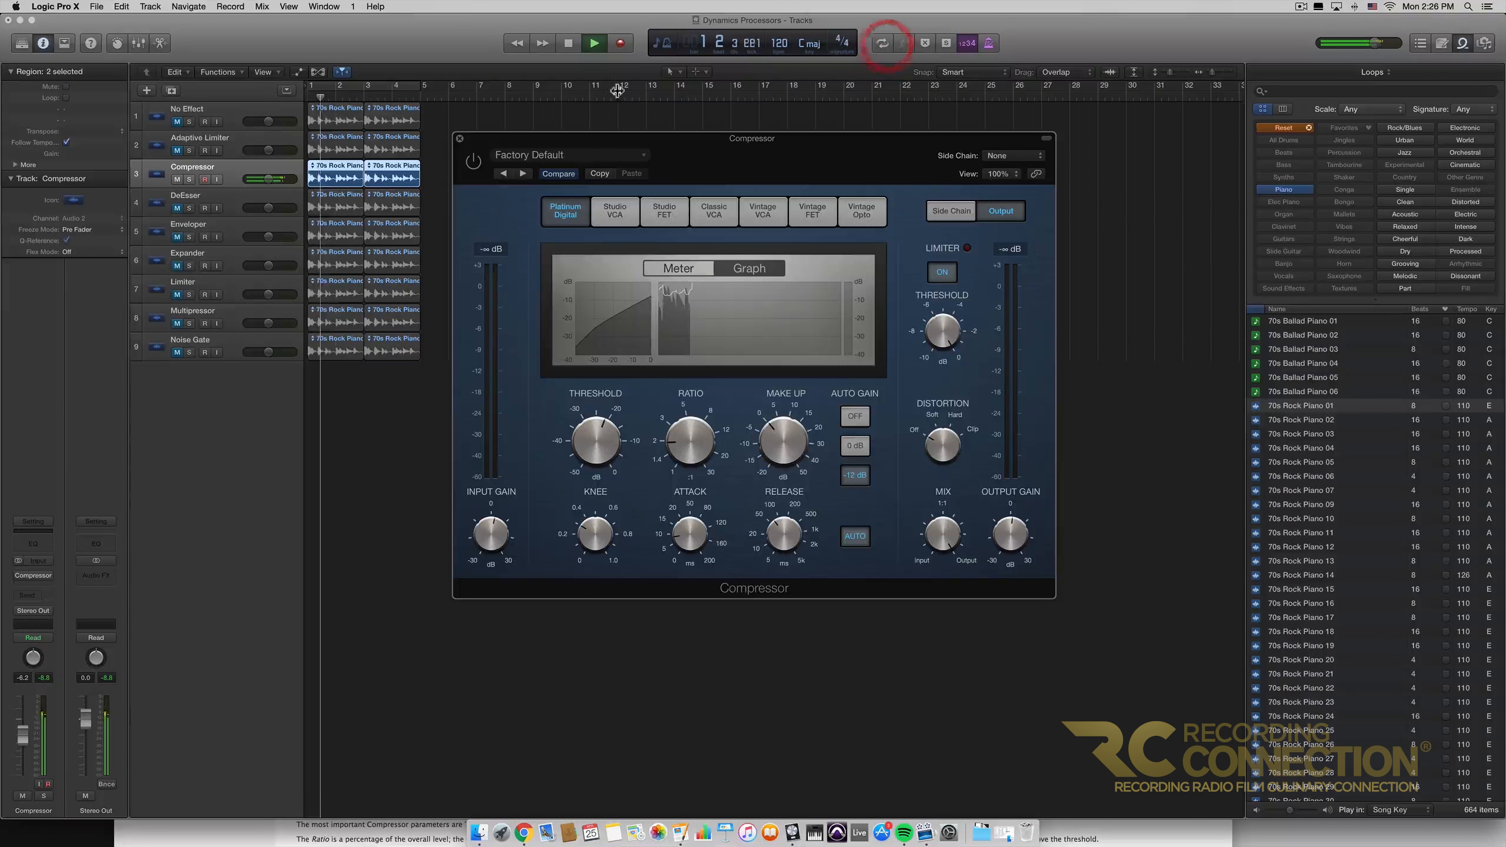
left_click(567, 46)
left_click(566, 47)
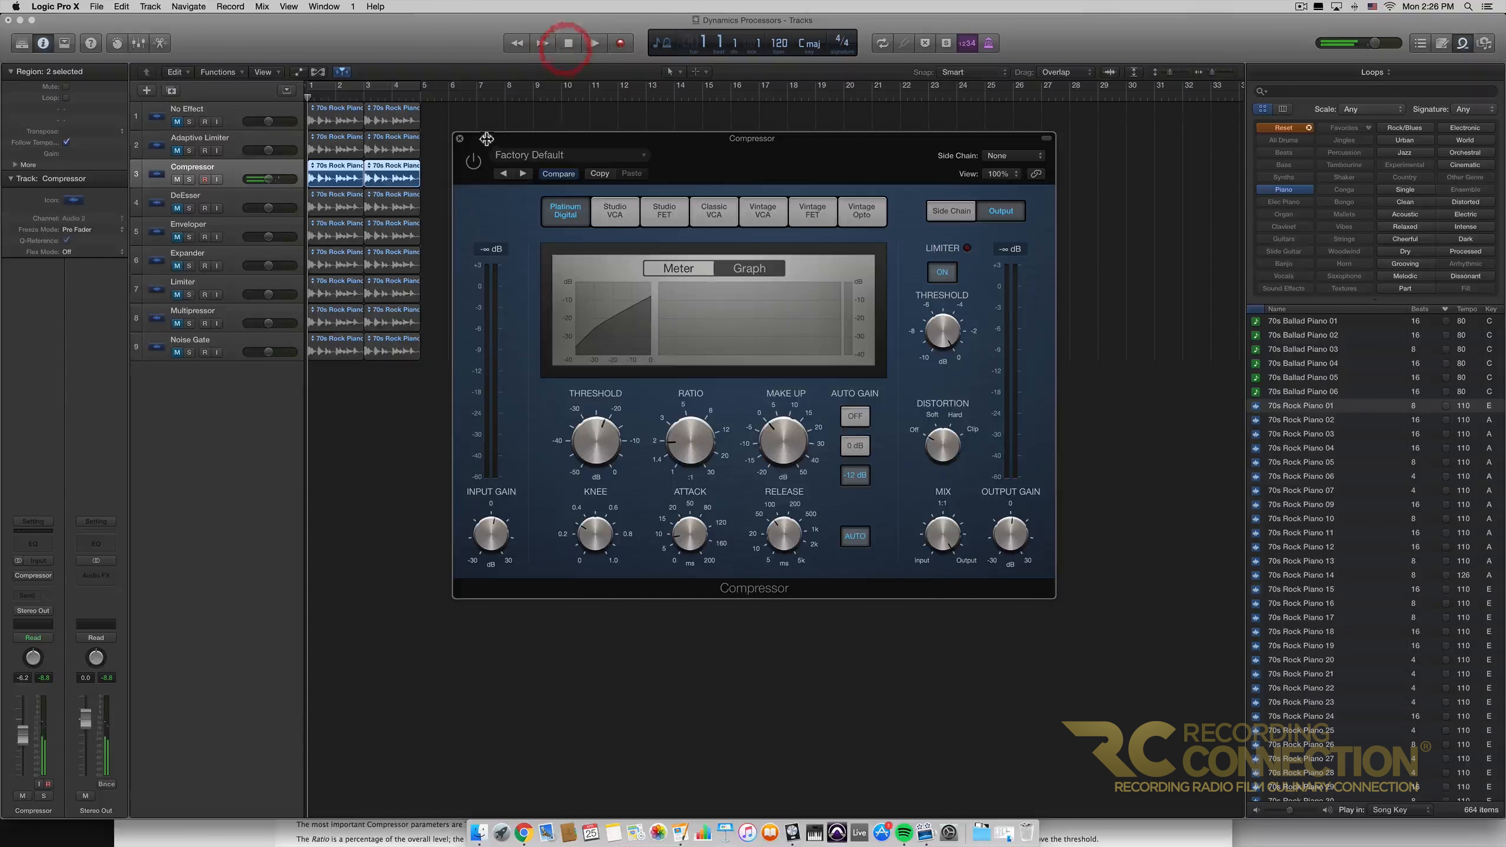
While the loop plays through the active Compressor, set the Ratio to 1.8:1 and the Threshold to -20 dB.
left_click(600, 45)
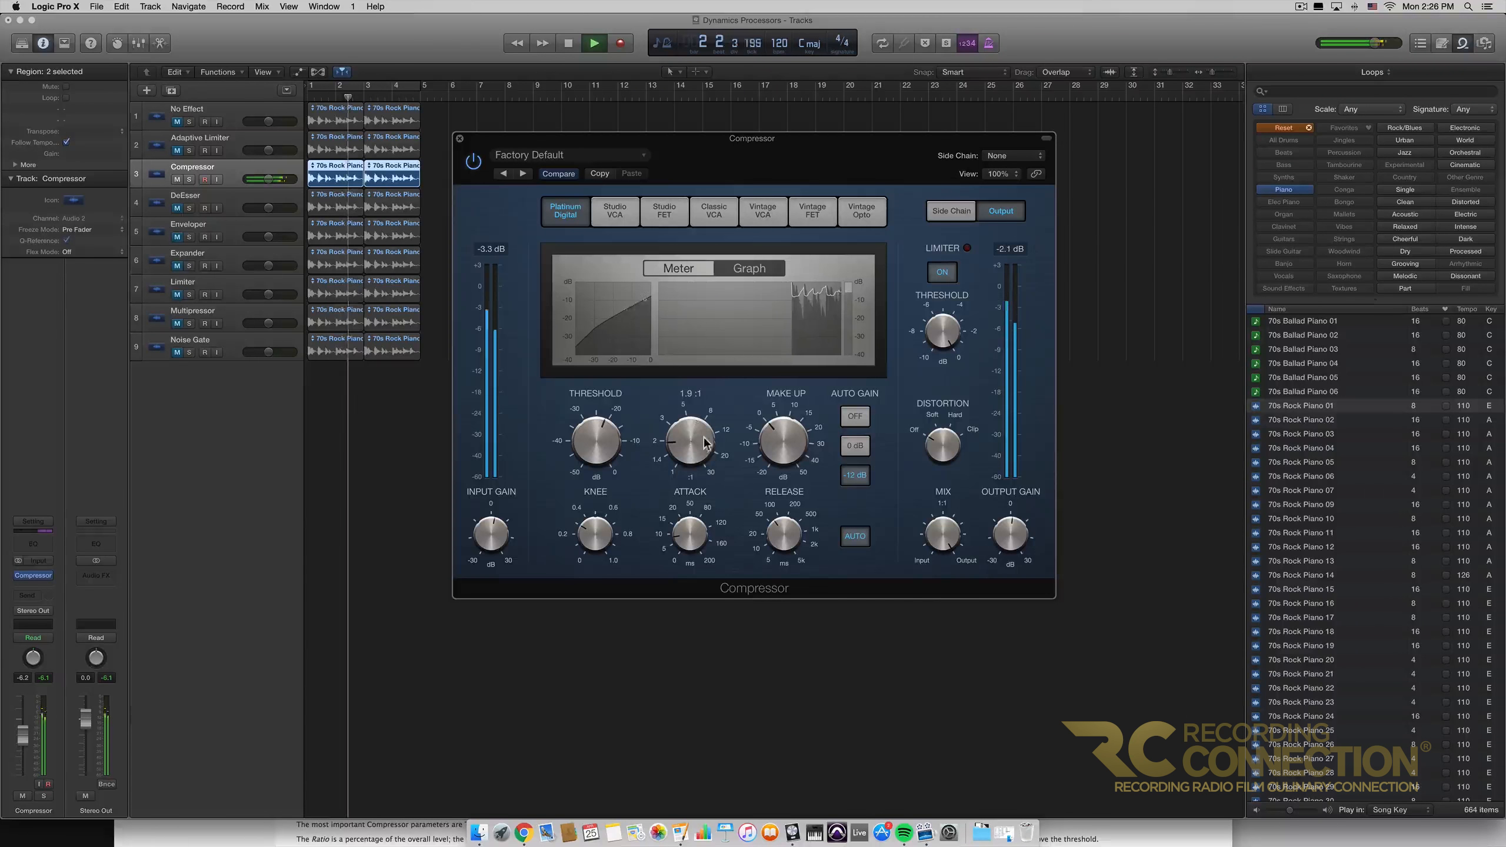
left_click_drag(696, 442, 695, 445)
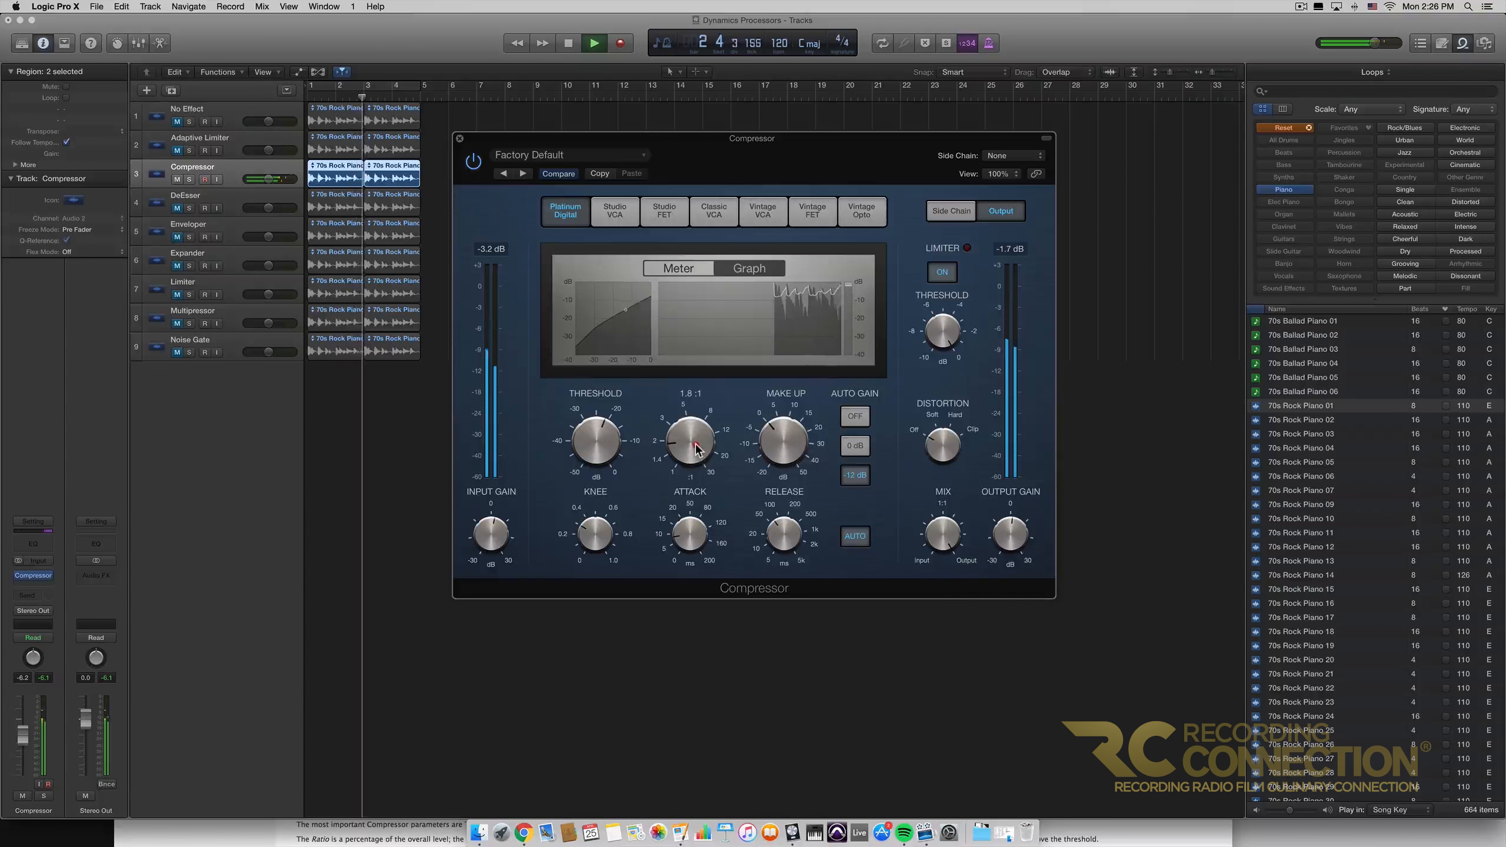
left_click(607, 438)
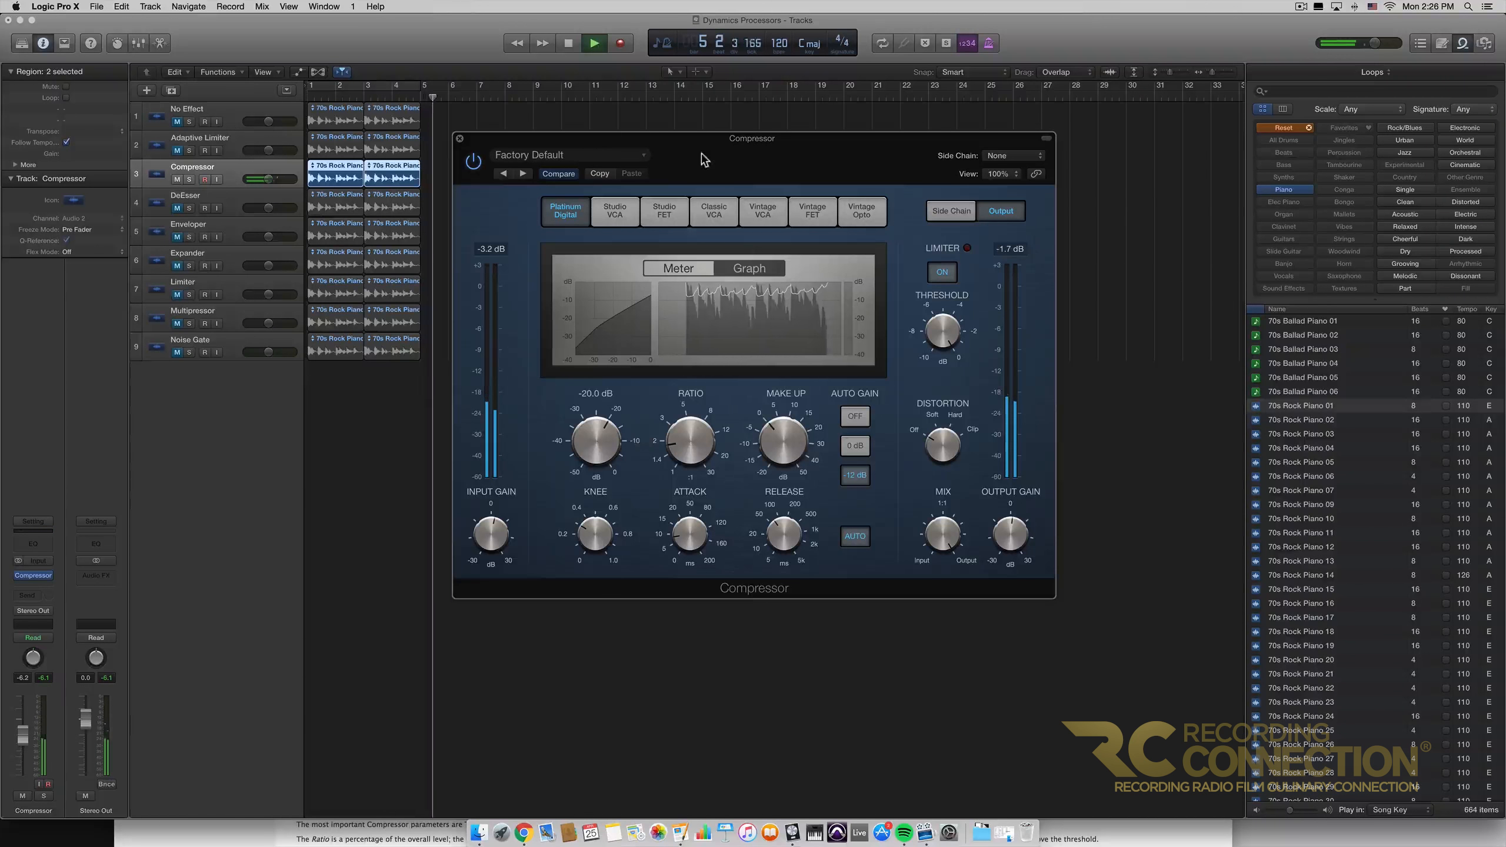
left_click(571, 43)
left_click(573, 43)
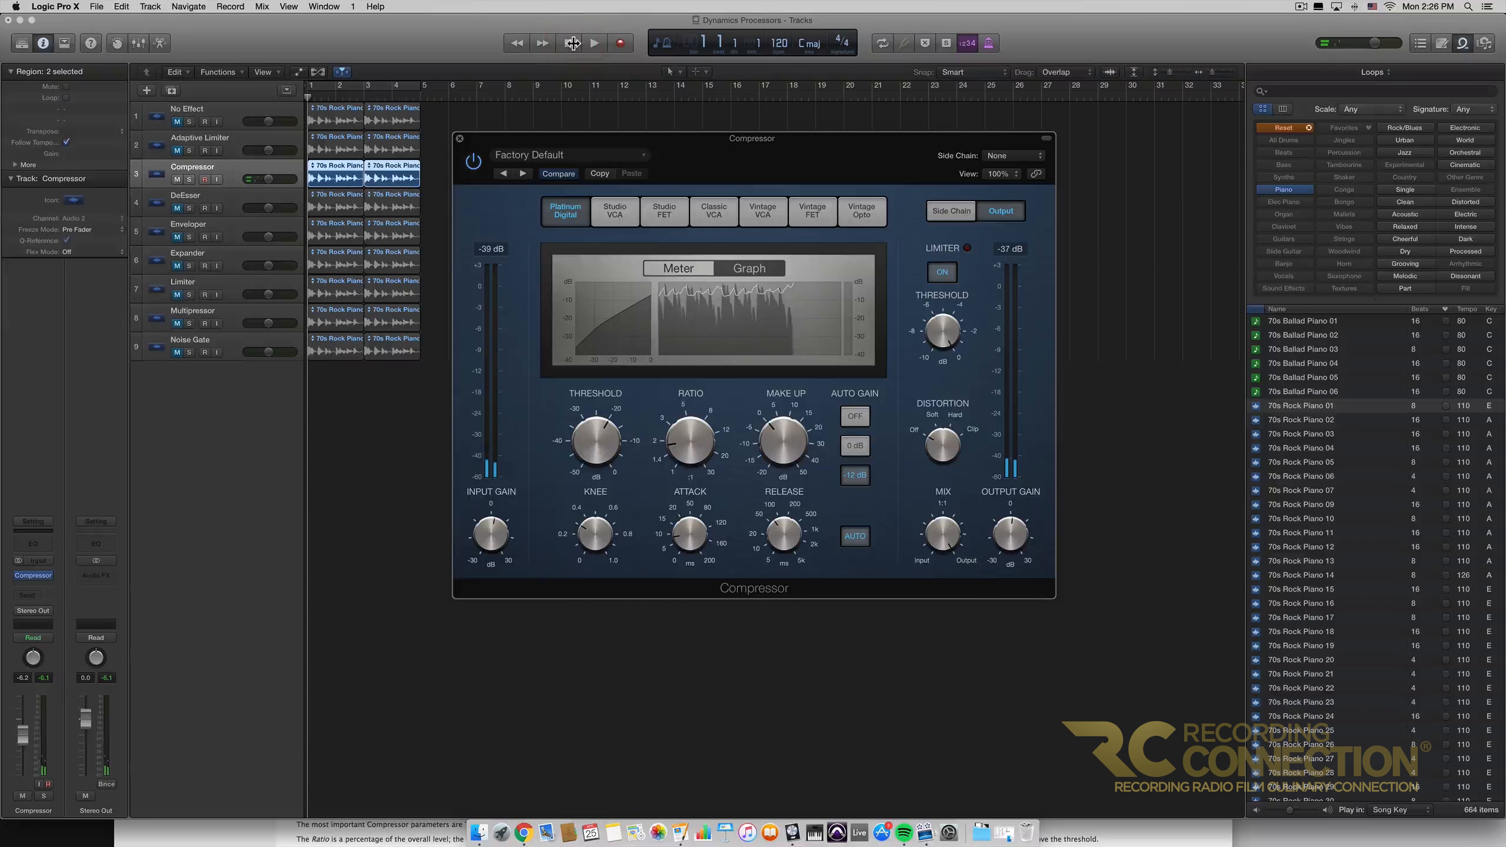
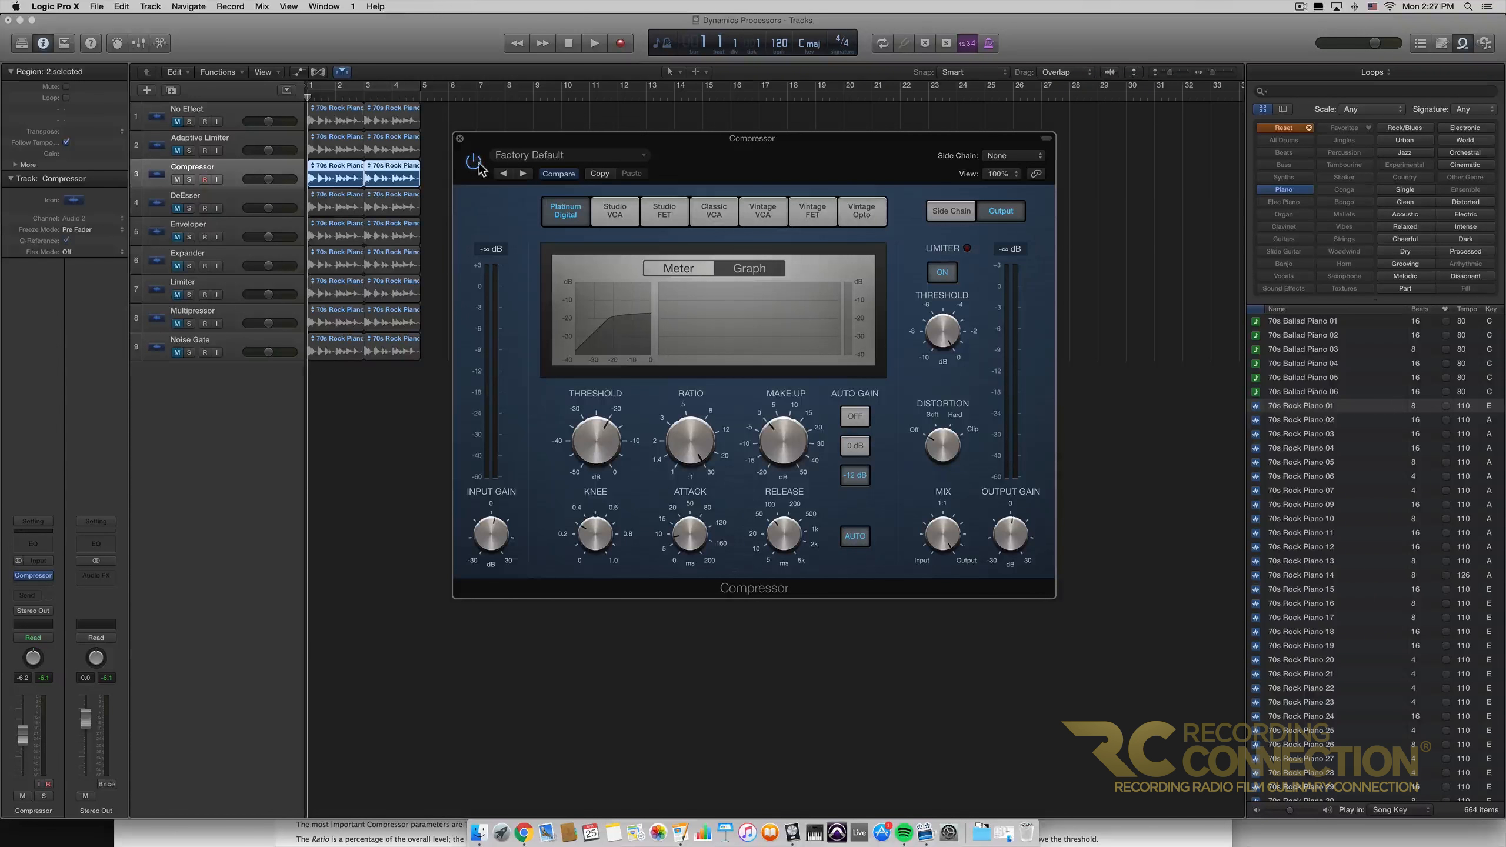
Close the Compressor plug-in and switch audition to the next track by muting Compressor and unmuting DeEsser.
left_click(460, 142)
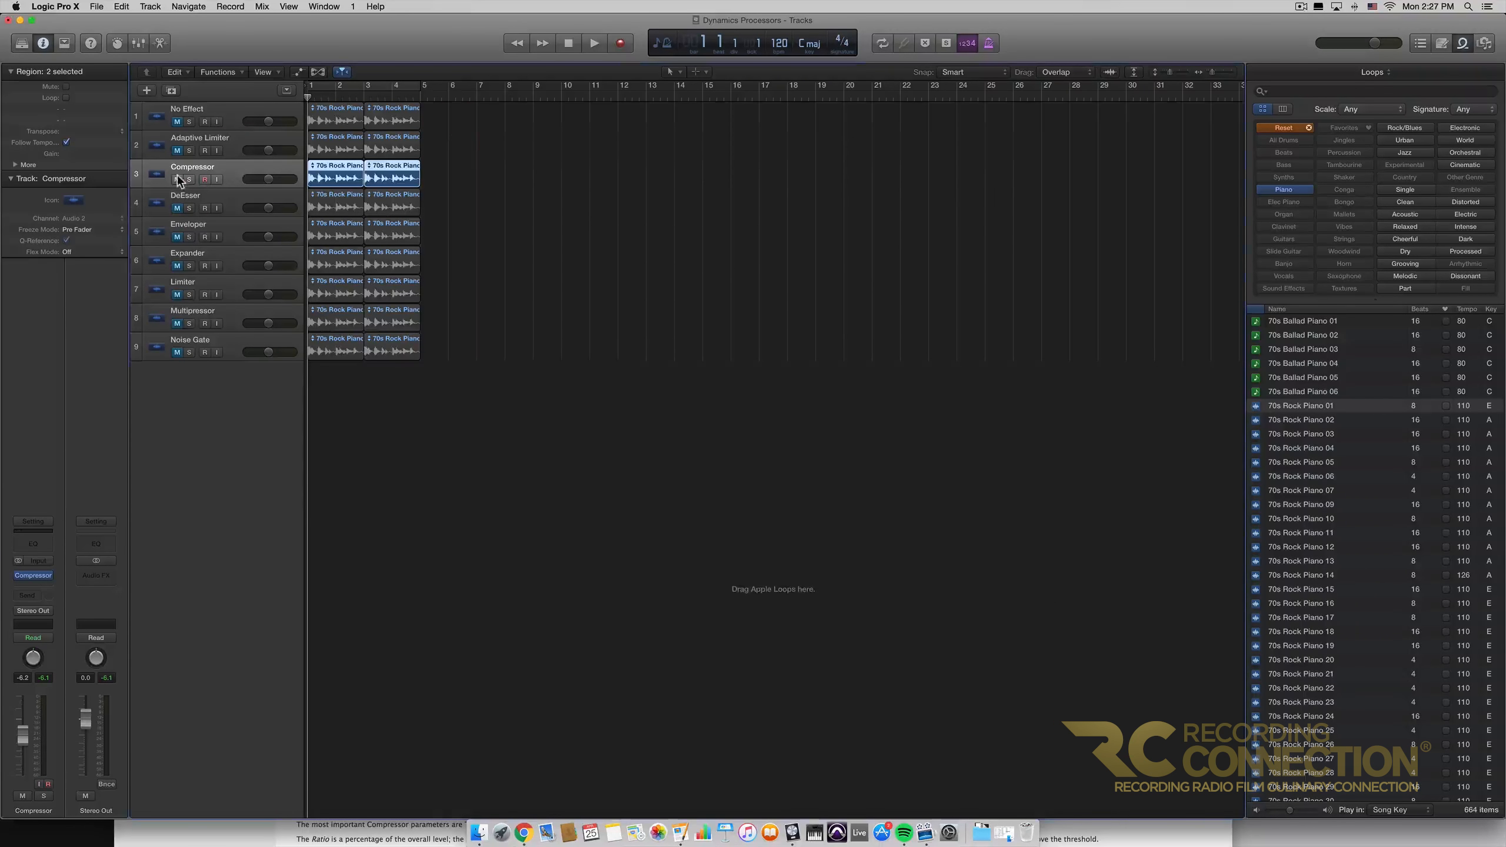
left_click(176, 179)
left_click(177, 209)
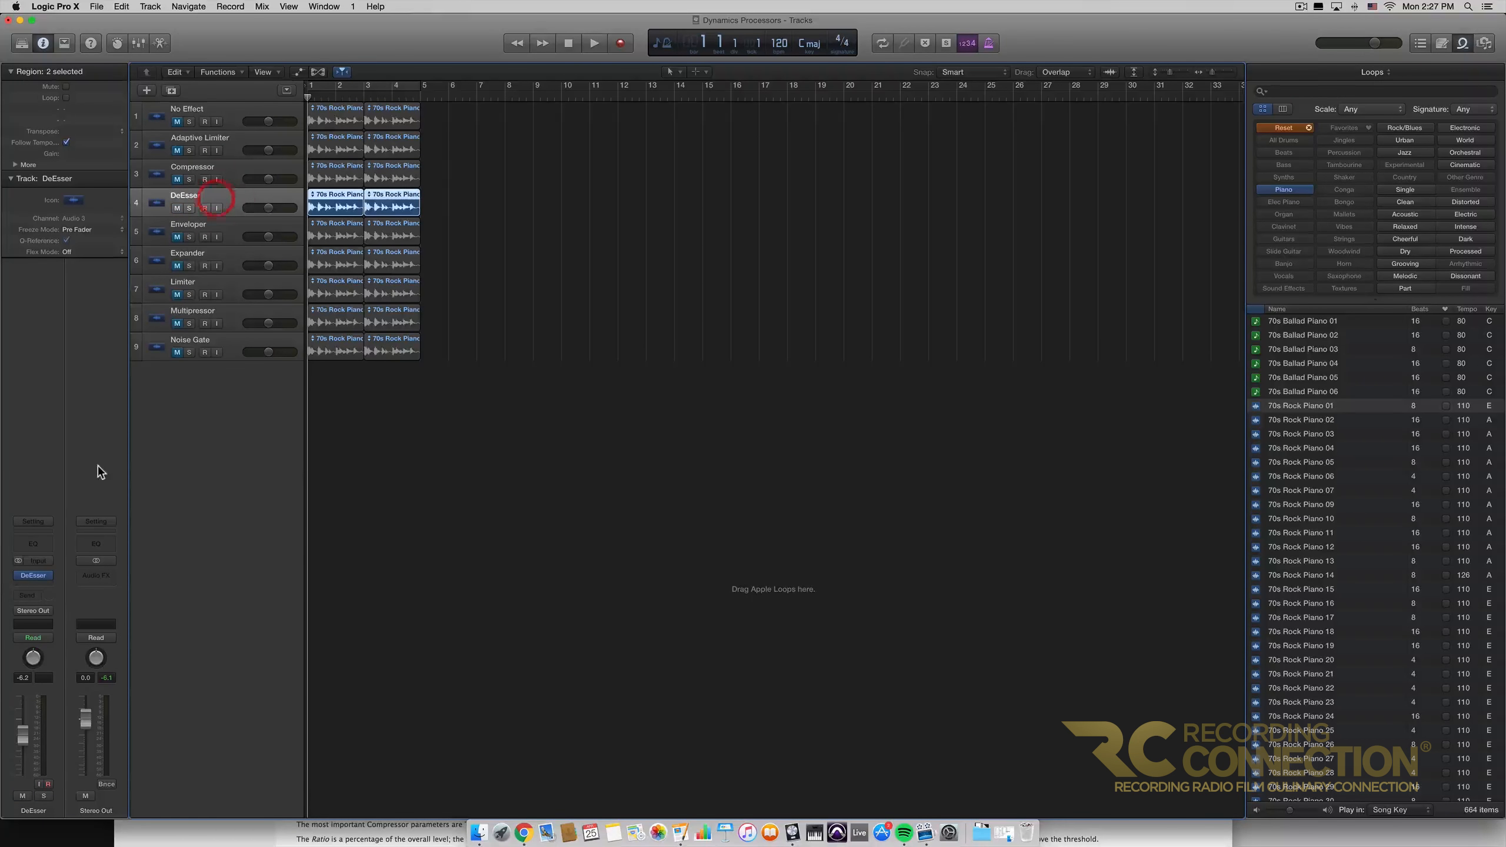
Open the DeEsser plug-in on its track and review the available presets, keeping Reduce Presence 02.
left_click(33, 575)
left_click_drag(840, 161, 848, 175)
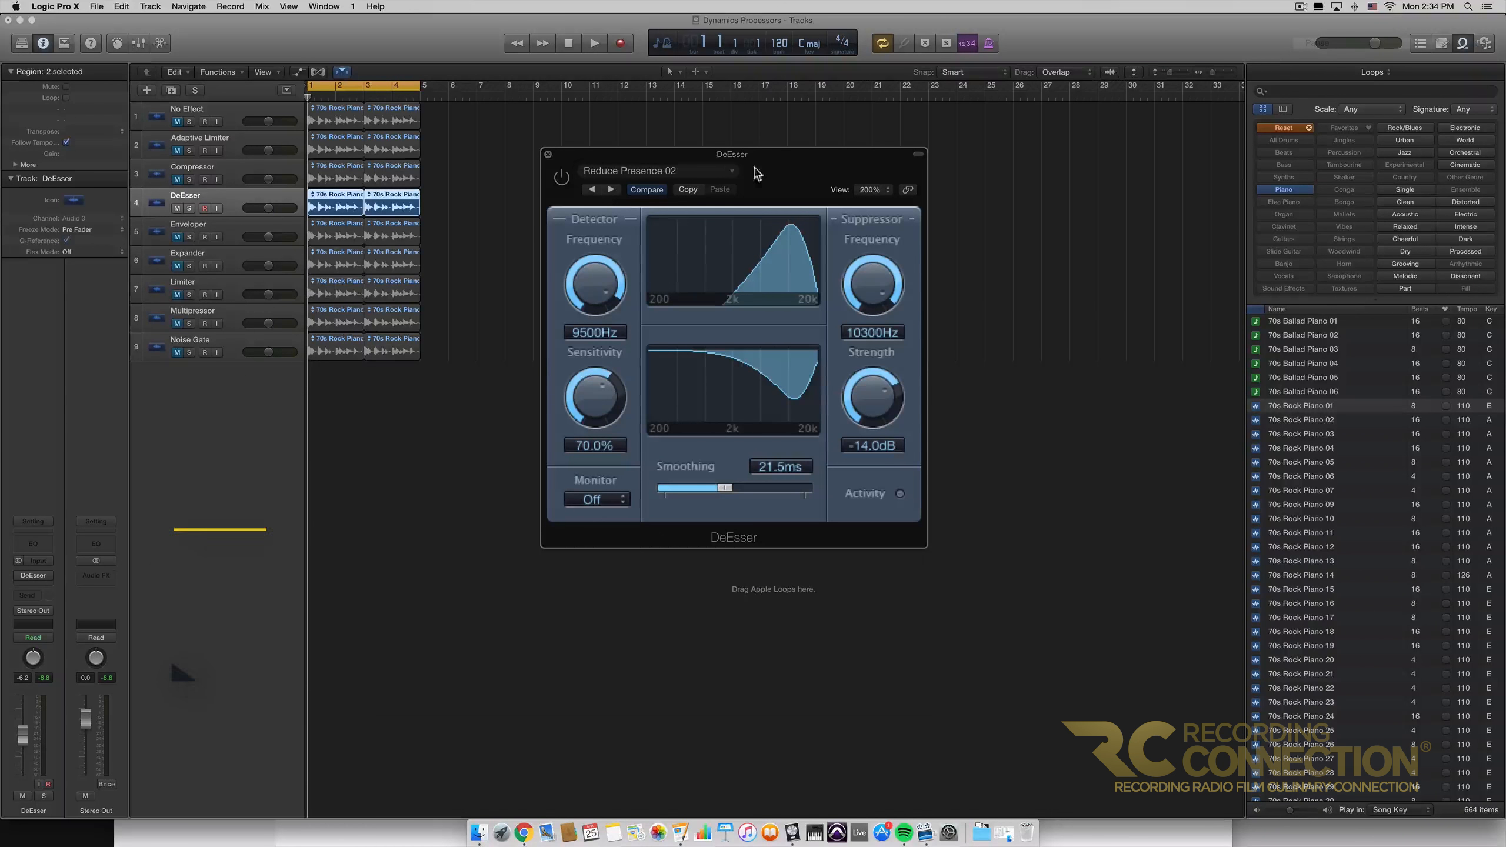
left_click(705, 171)
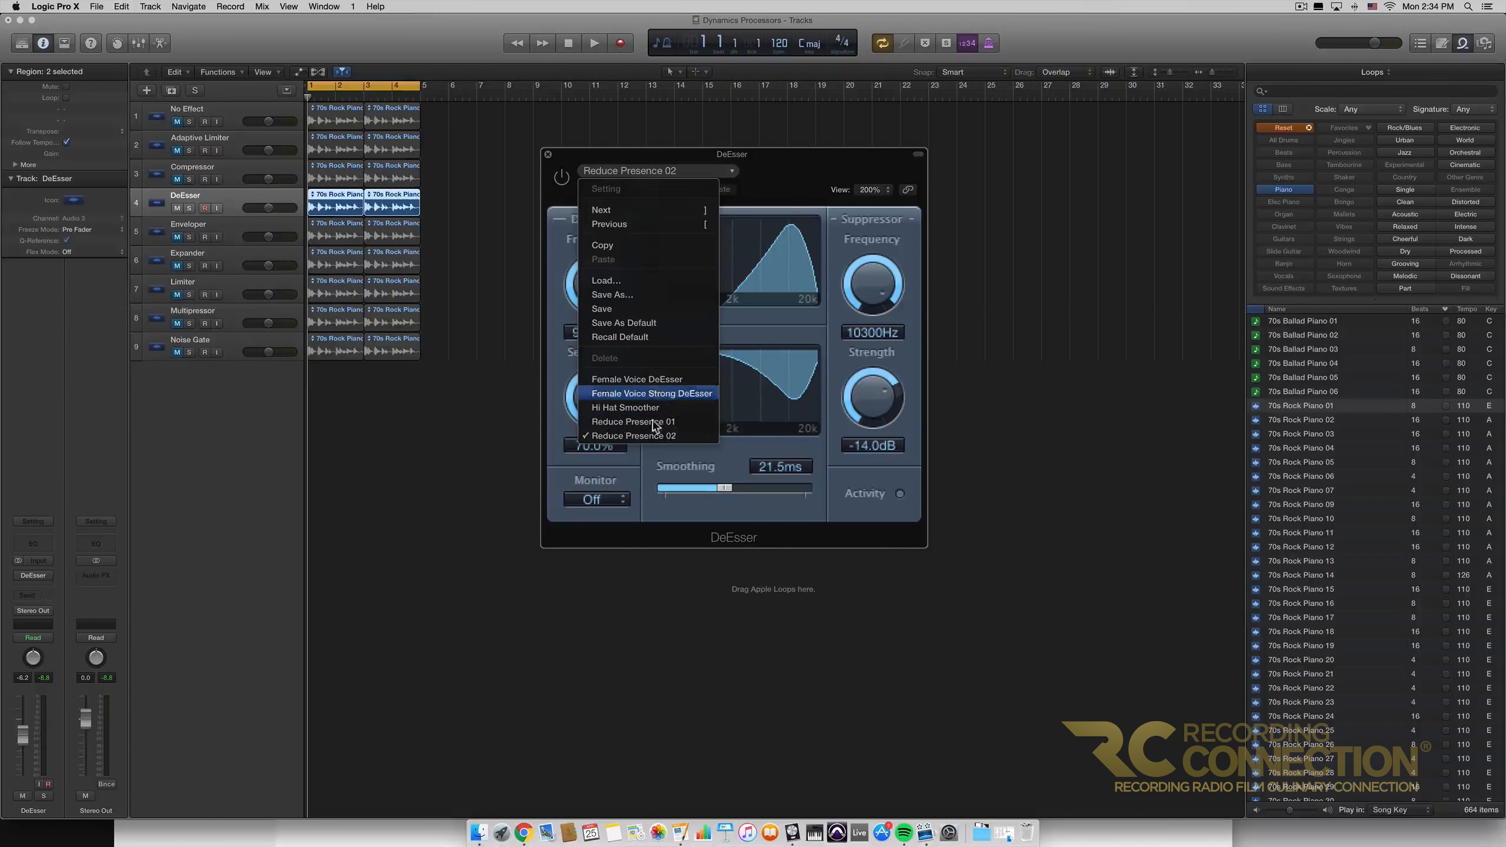
left_click(718, 167)
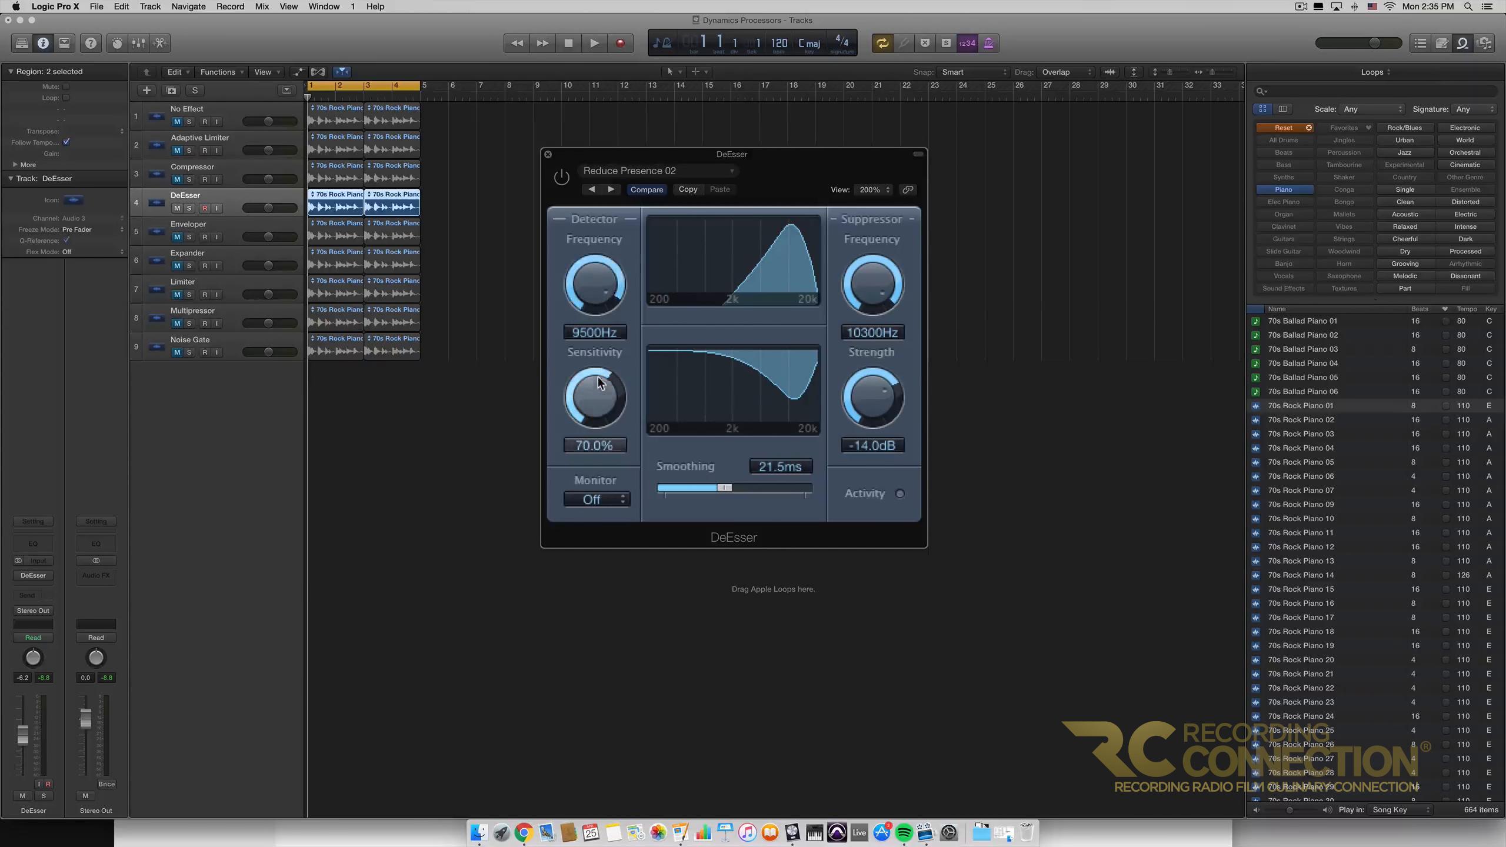
Set the DeEsser's Detector Sensitivity to 1000% and its Monitor mode to Detector.
left_click_drag(606, 395, 593, 341)
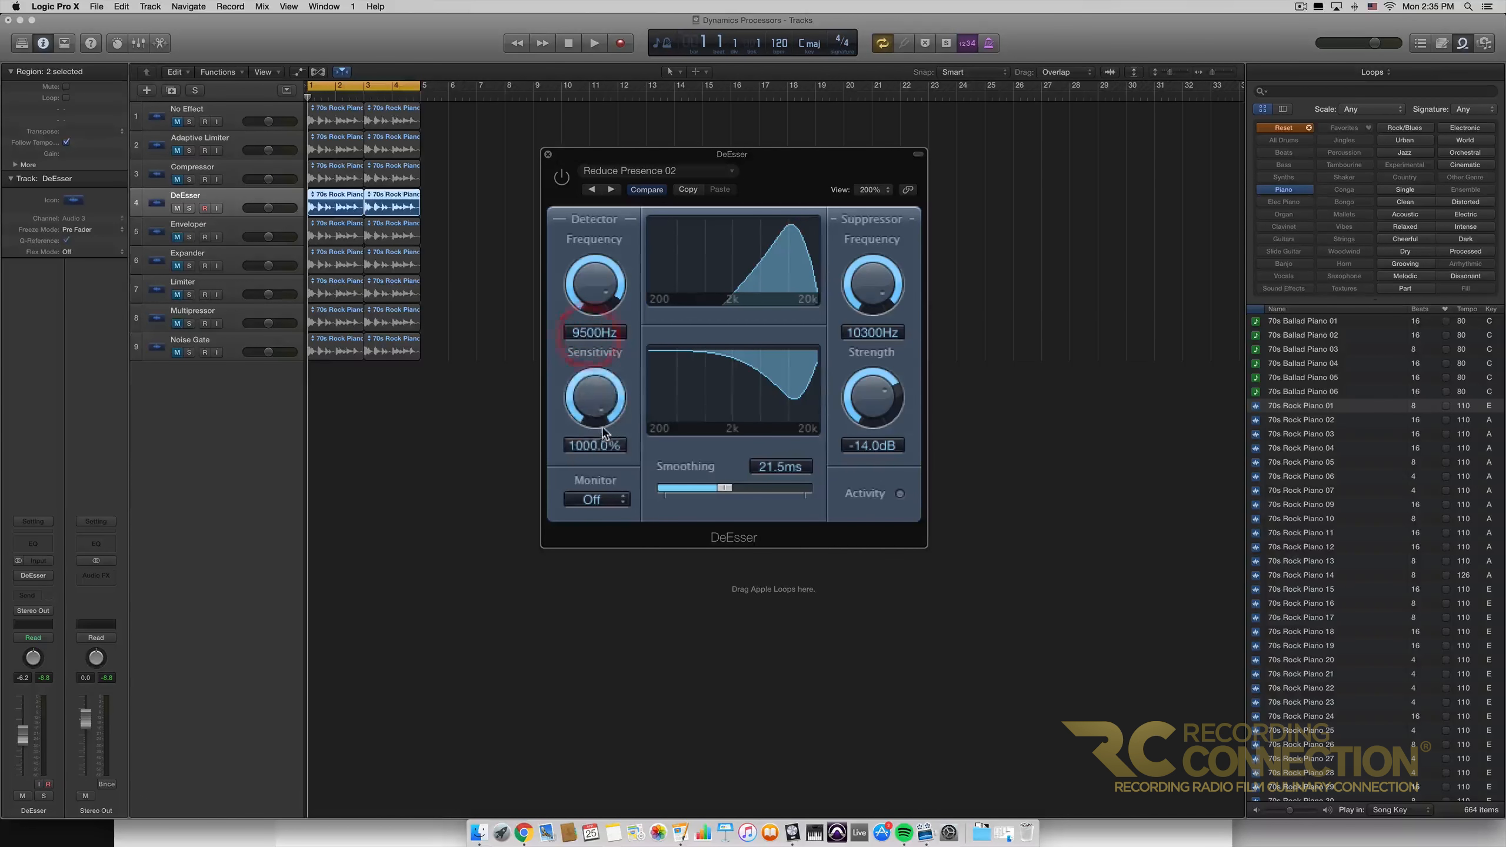
left_click_drag(596, 413, 595, 358)
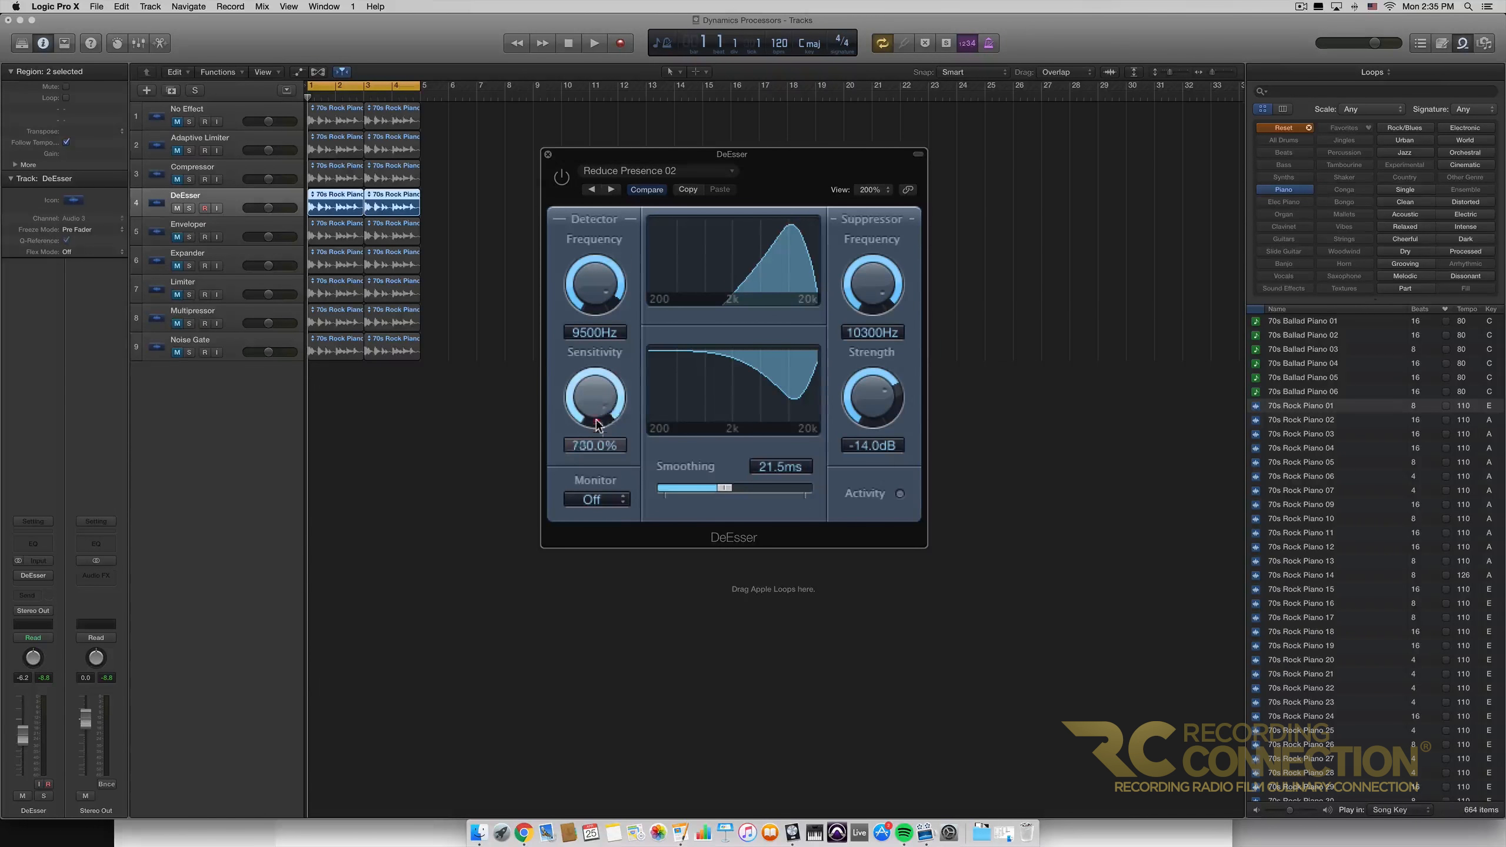
left_click(597, 500)
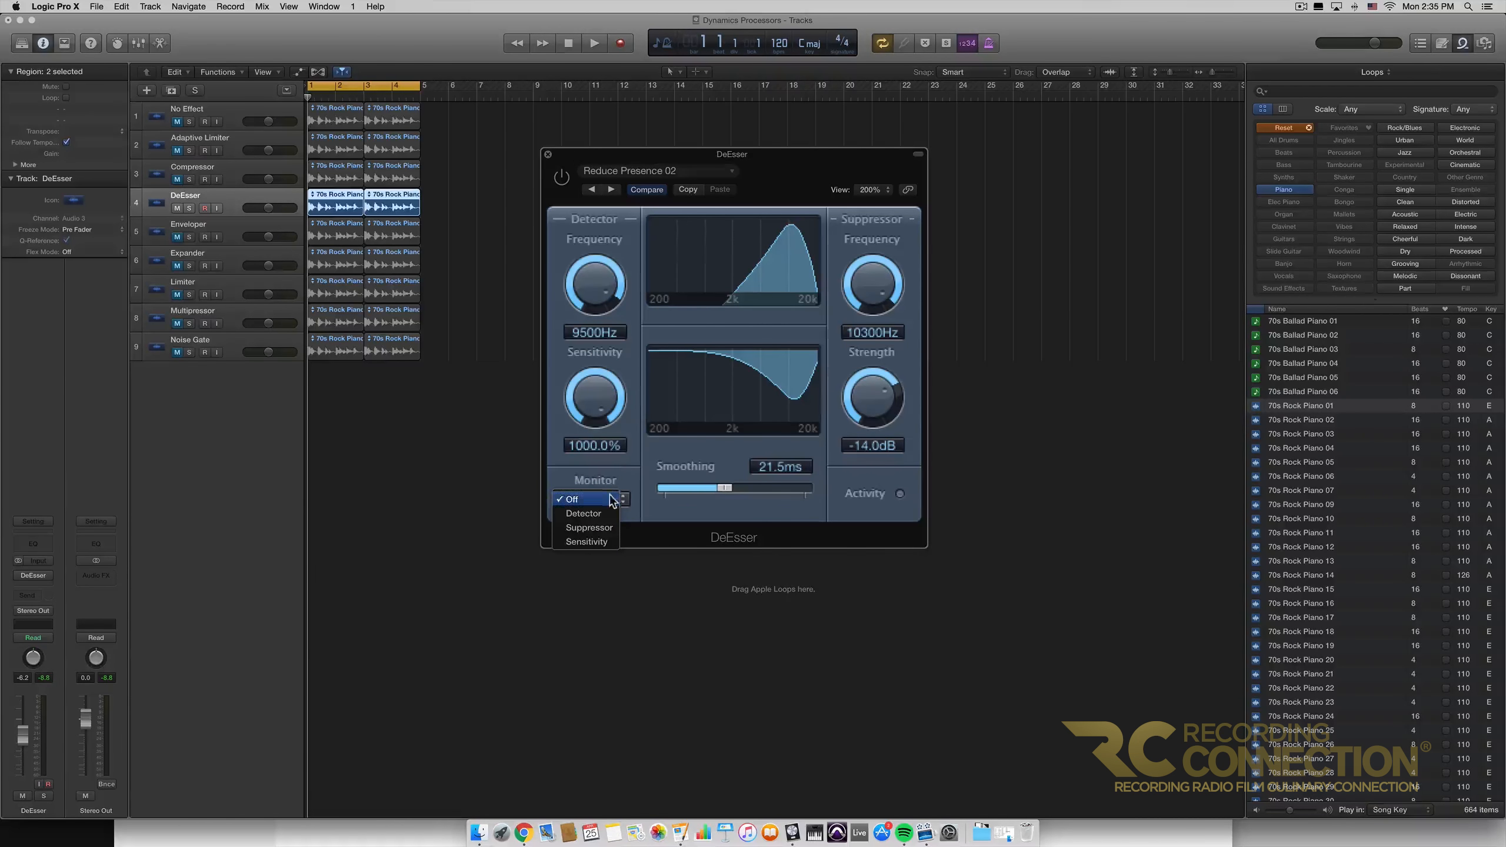
left_click(612, 481)
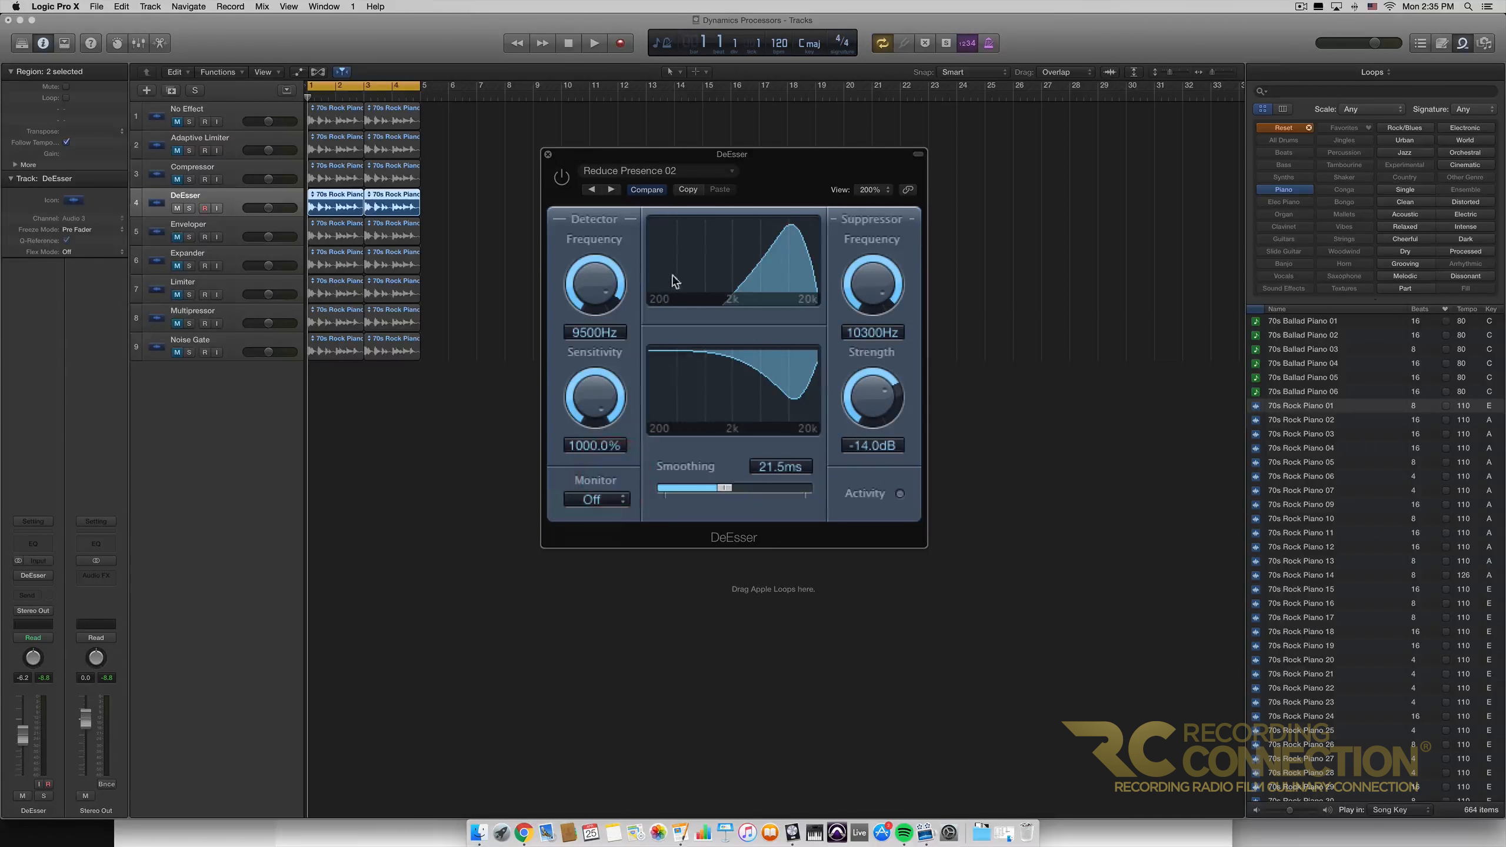
left_click(595, 499)
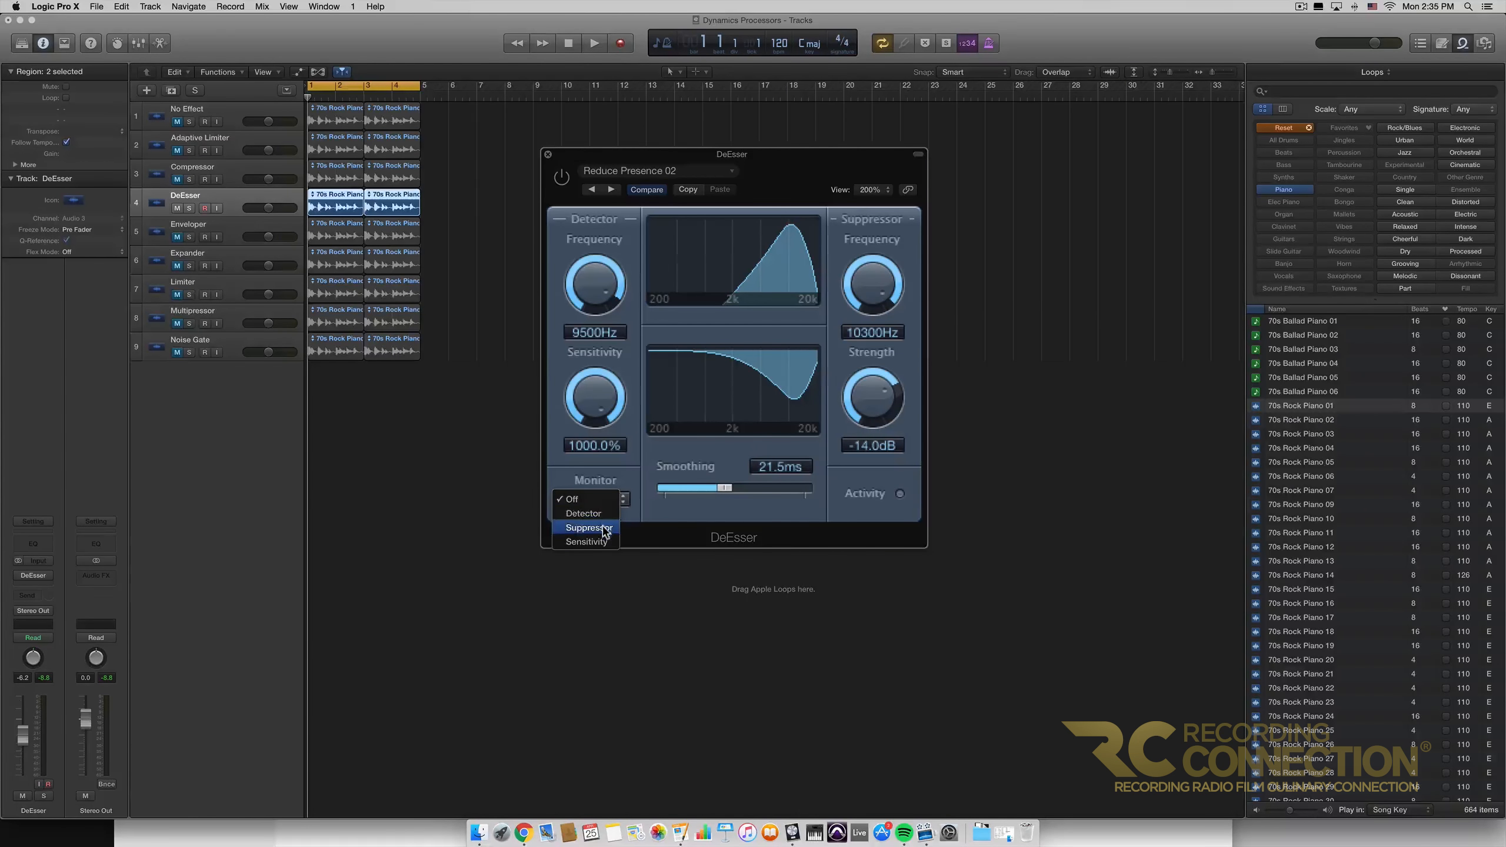
left_click(597, 514)
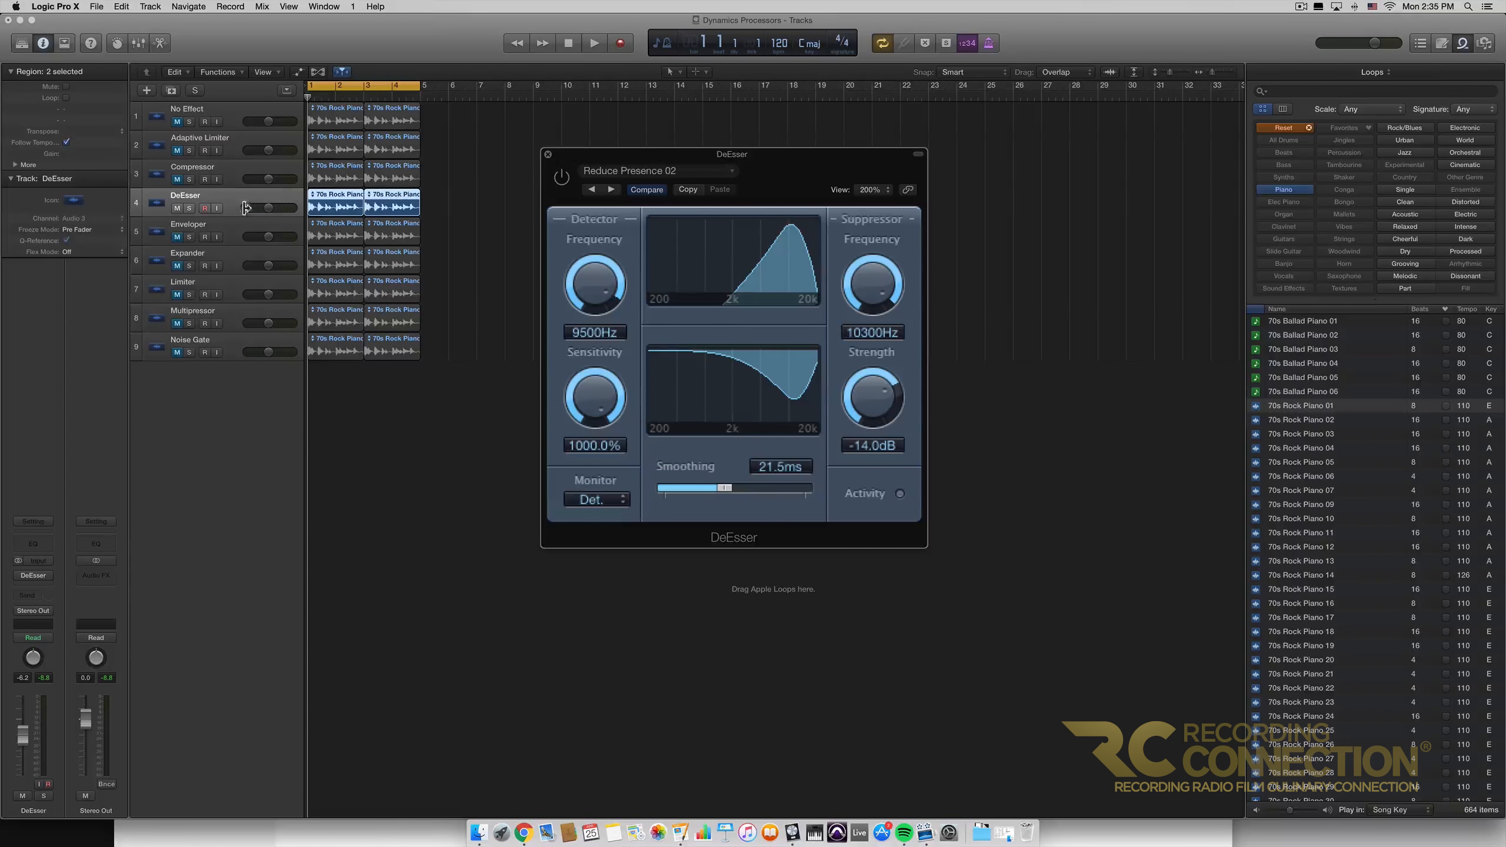
Enable the DeEsser and, while playing the loop, set the Detector Frequency to 7200 Hz.
left_click(560, 177)
left_click(591, 501)
left_click(592, 501)
key("space")
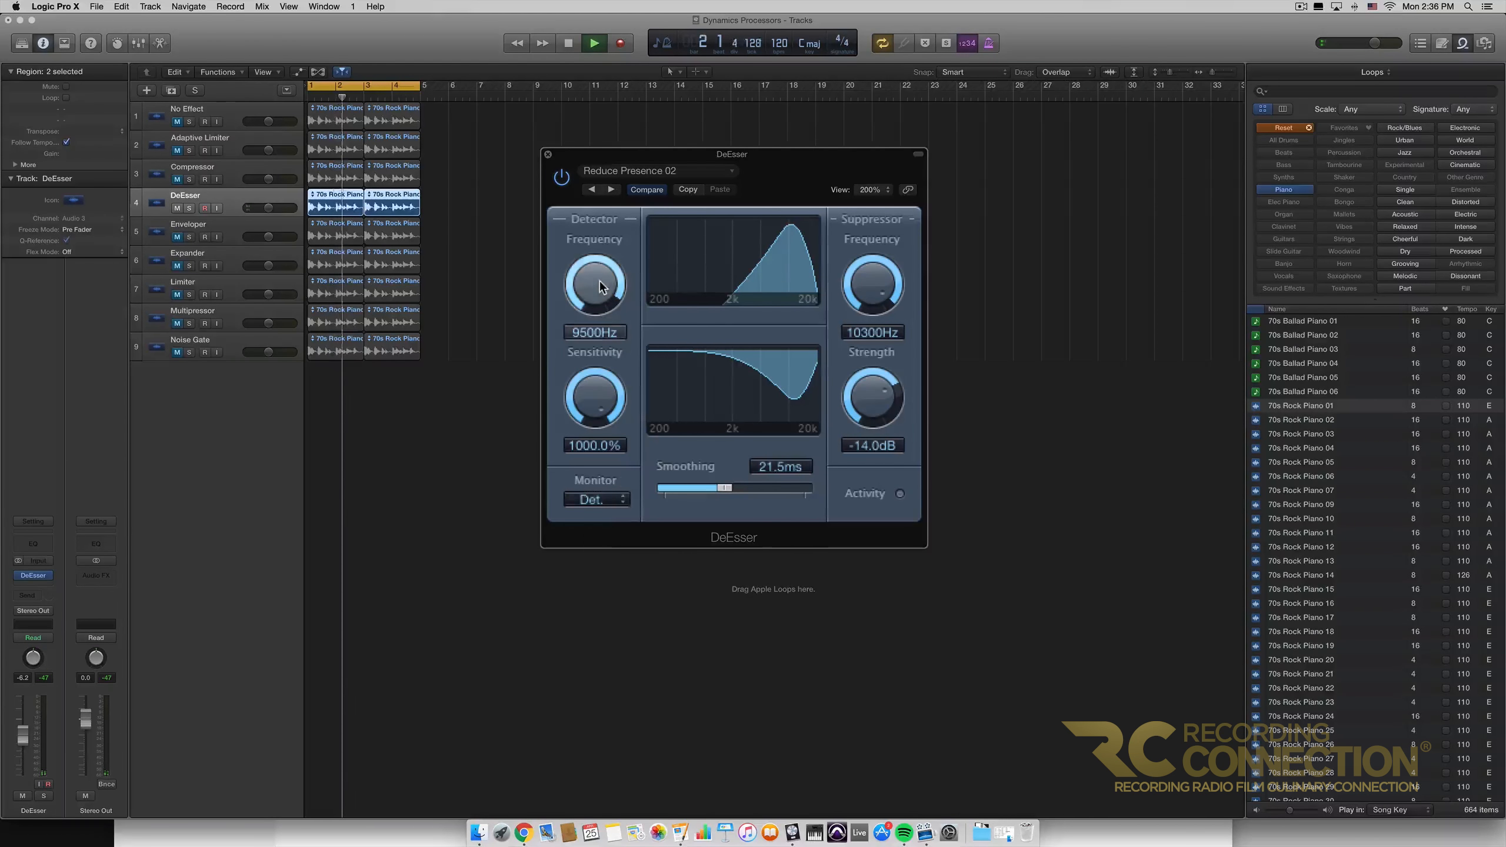
left_click_drag(600, 277, 601, 310)
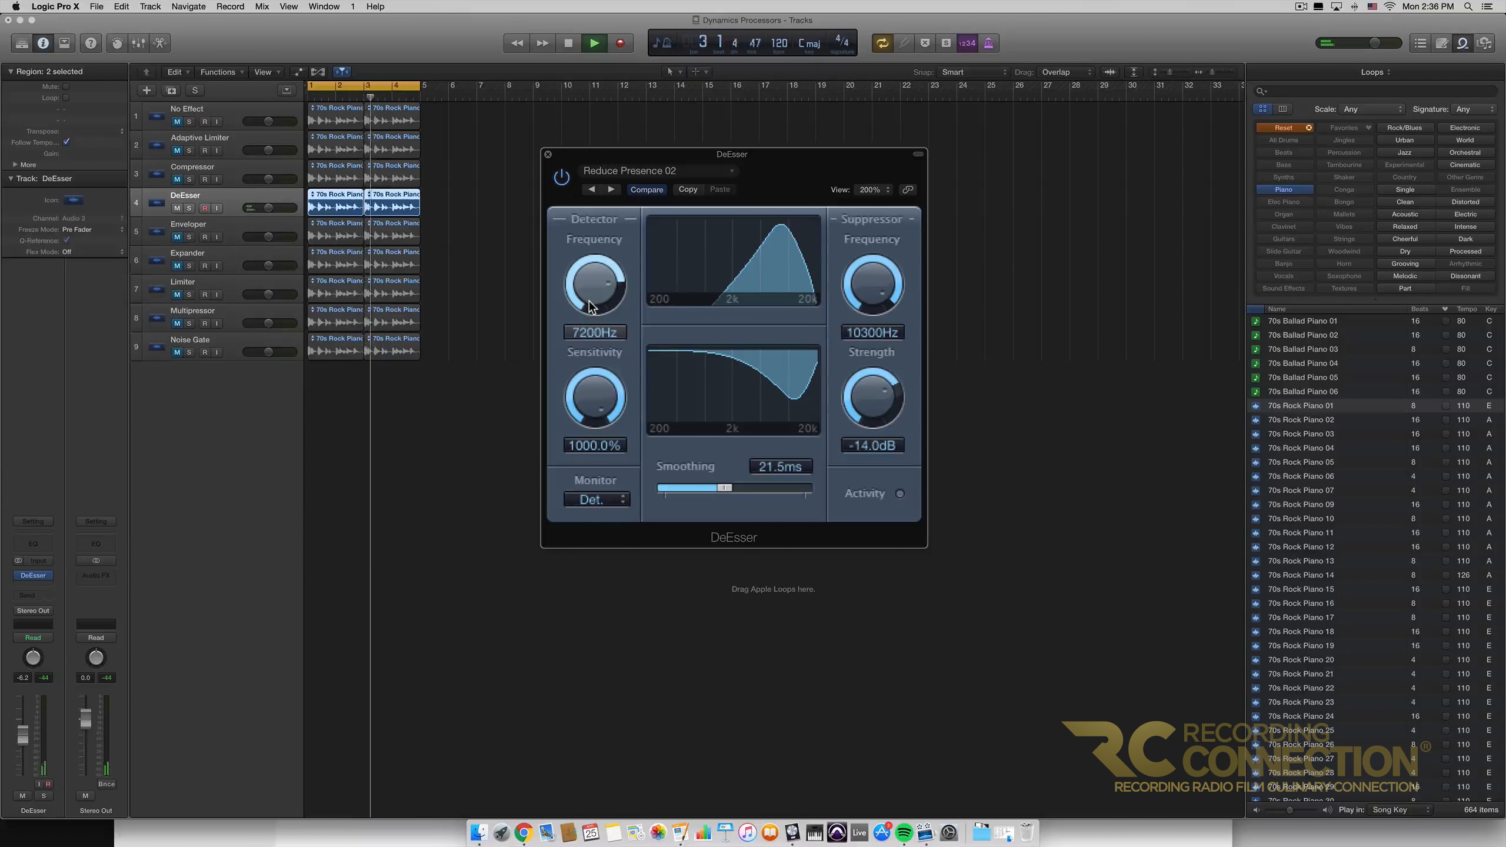
left_click(572, 46)
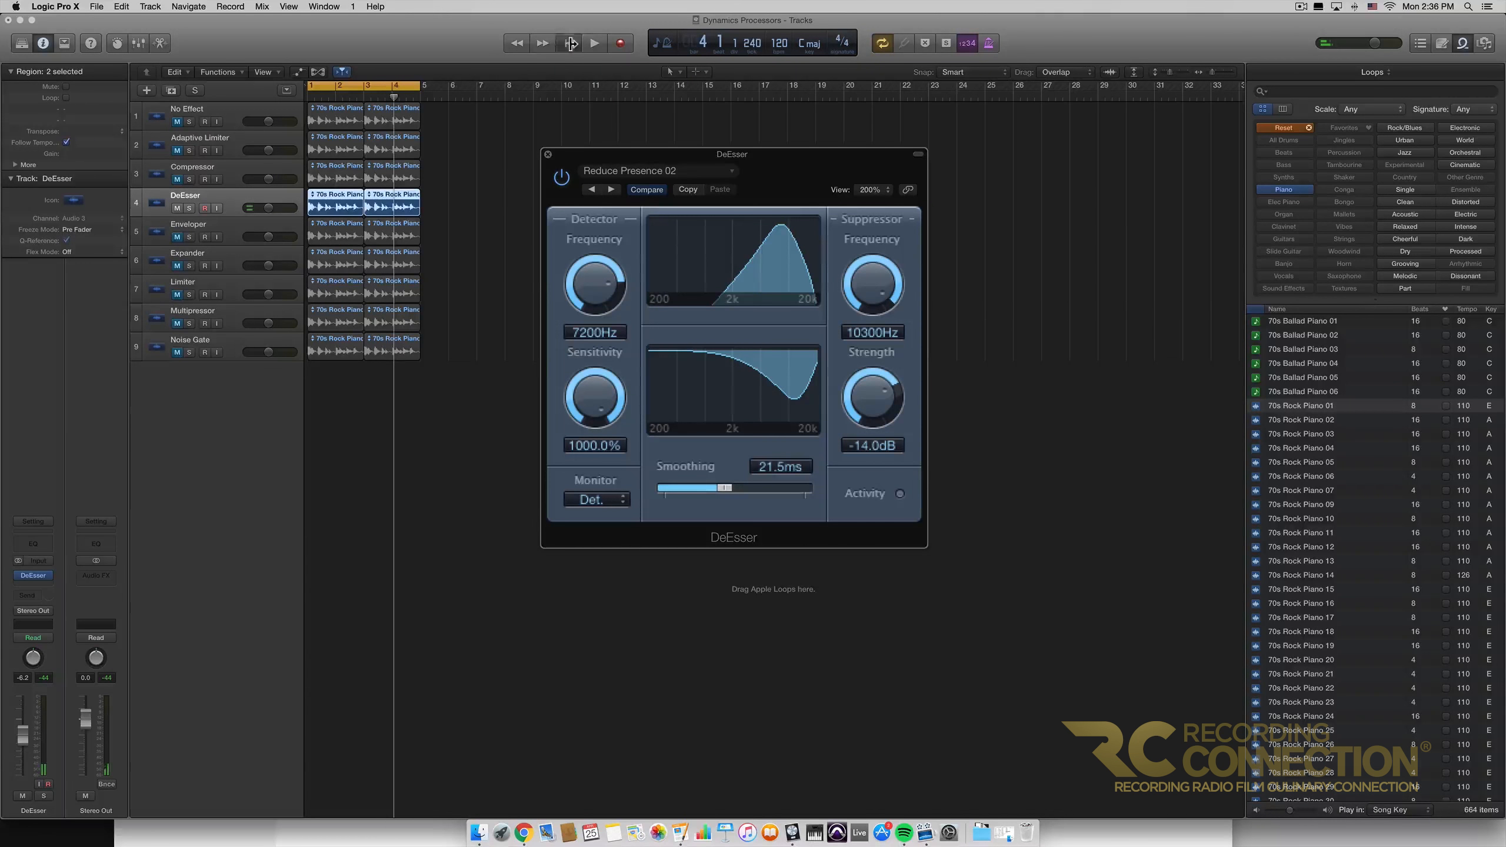
left_click(572, 47)
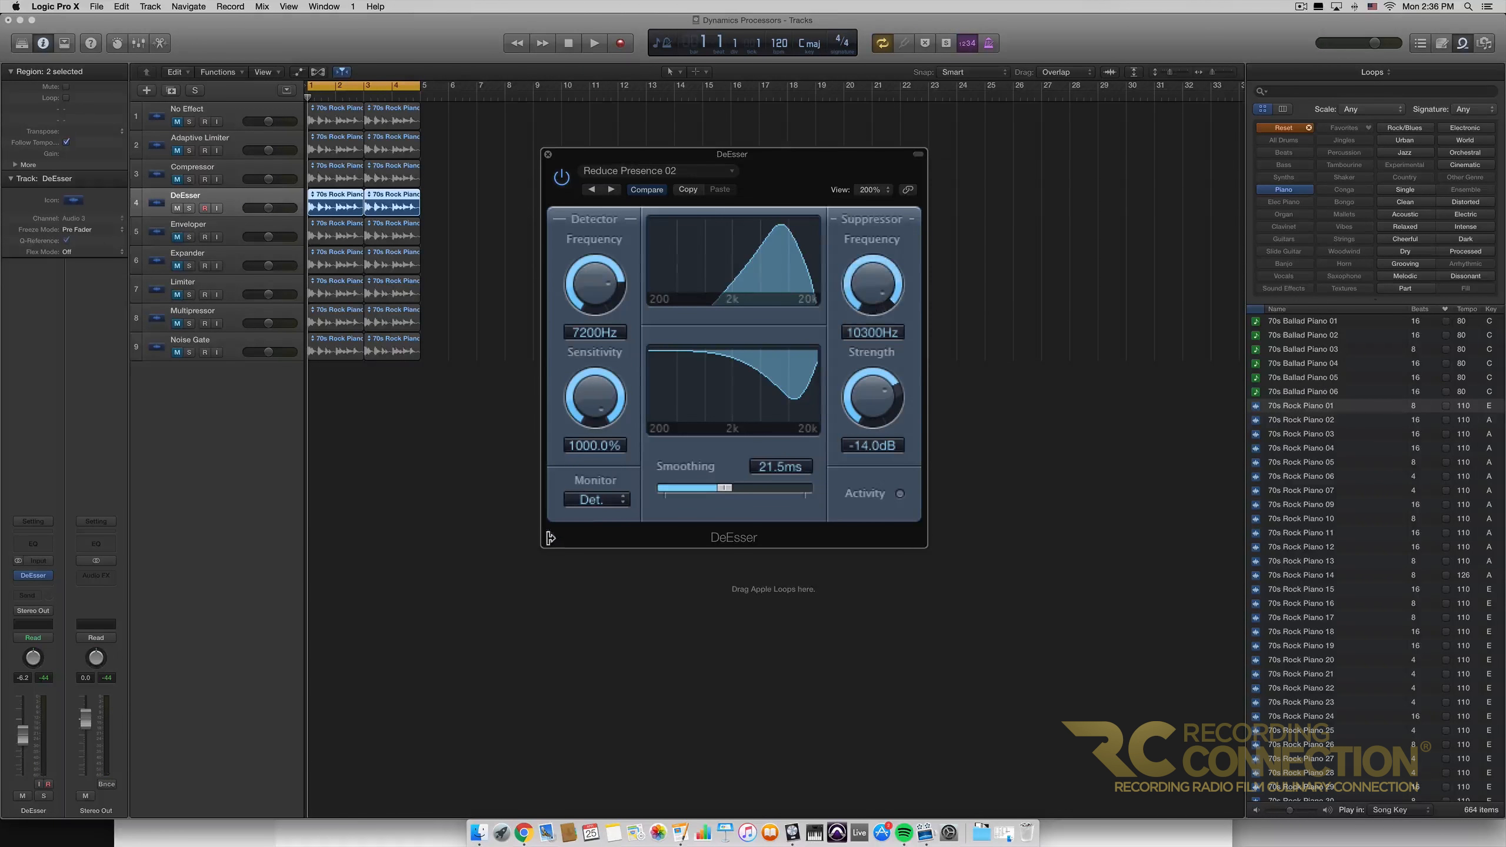
Set the DeEsser's Monitor mode to Suppressor, with Strength at -20 dB and Detector Frequency at 7400 Hz.
left_click(596, 500)
left_click(595, 513)
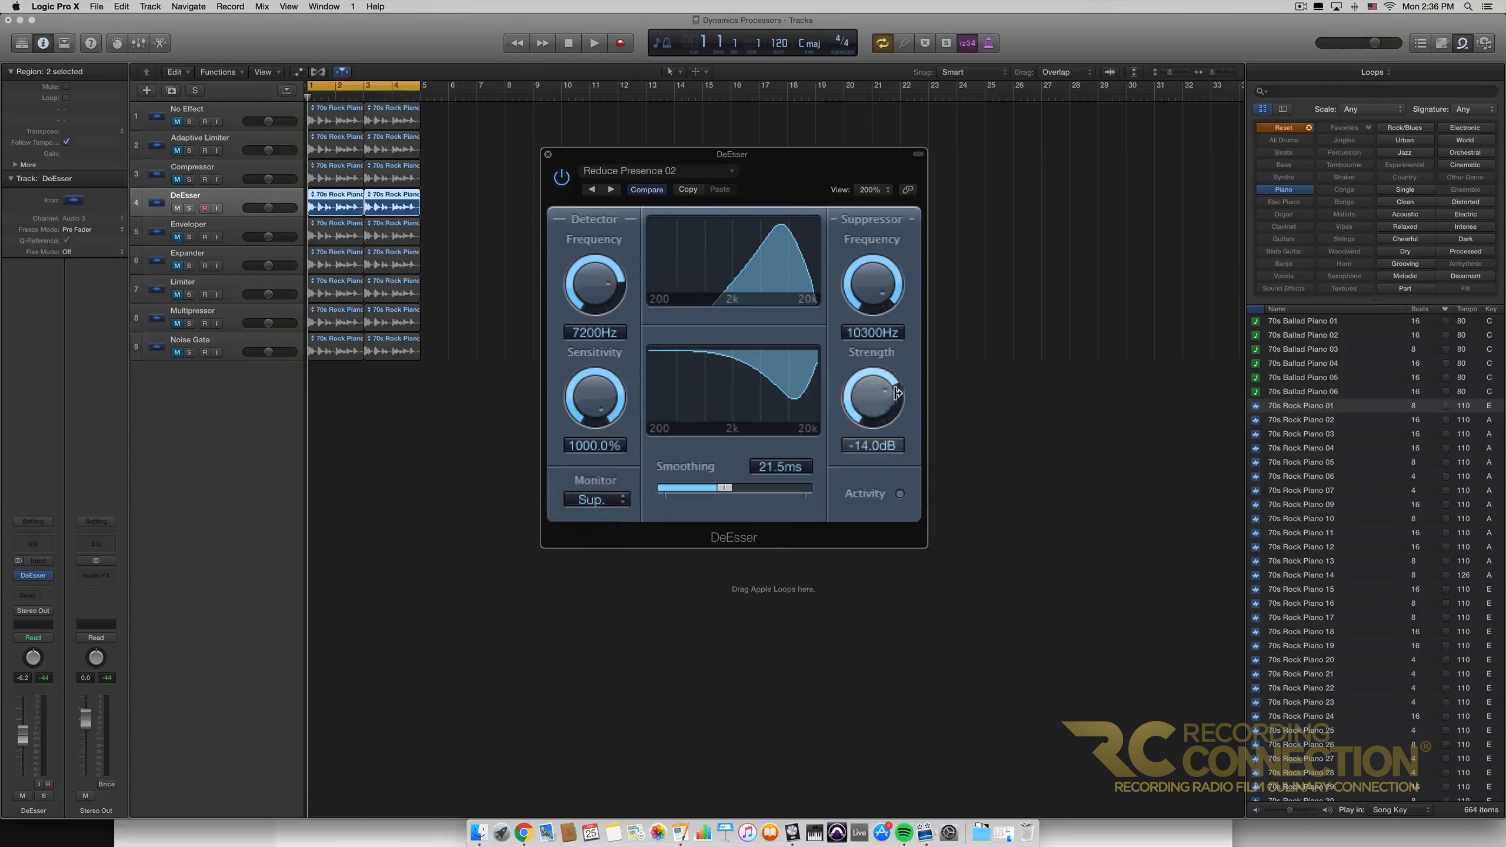
mouse_move(882, 394)
left_mouse_down()
mouse_move(887, 315)
mouse_move(880, 396)
left_mouse_up()
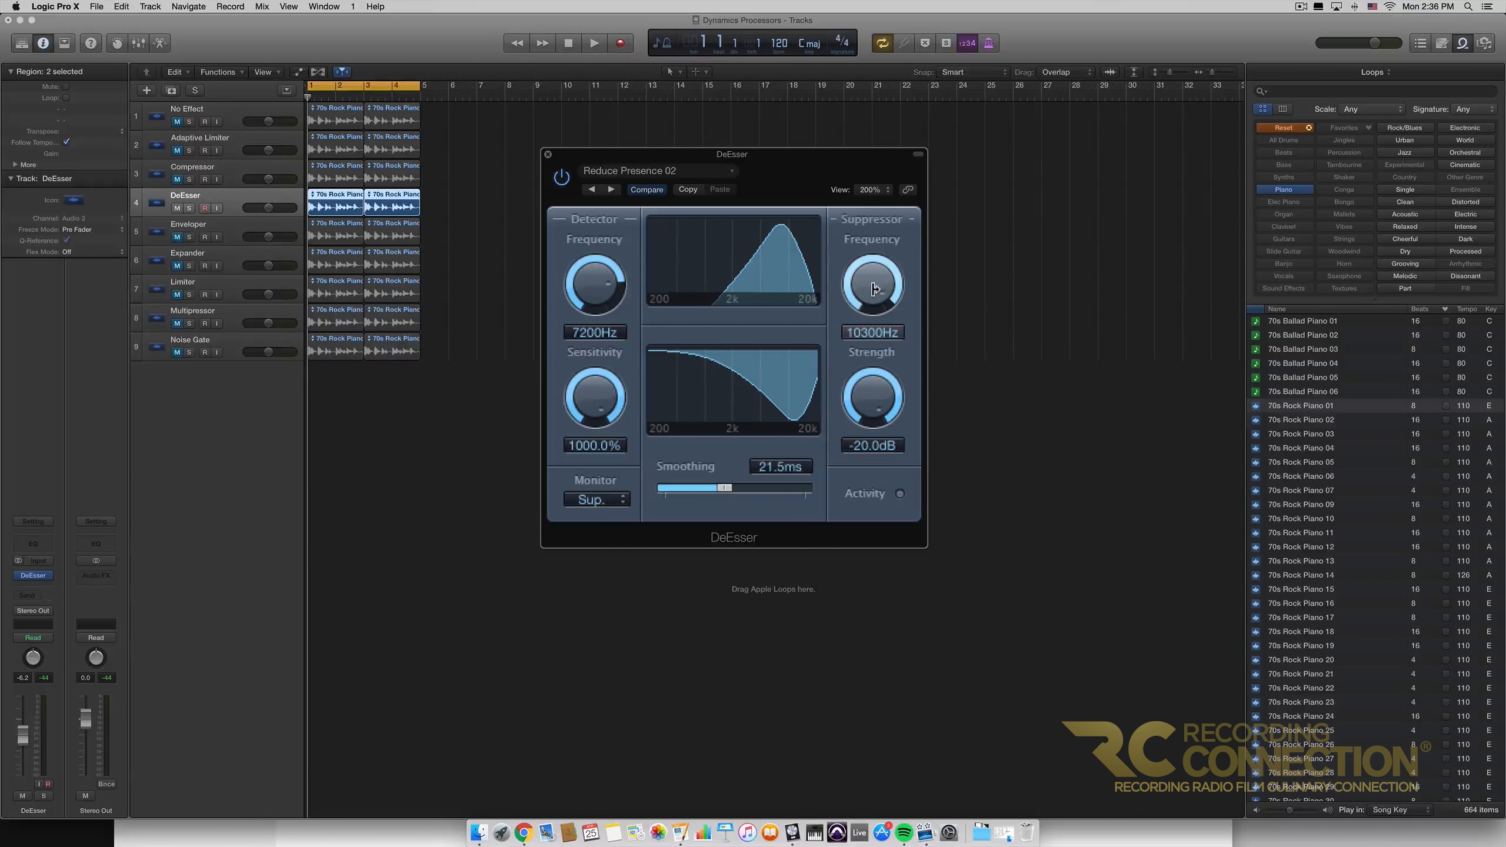
left_click_drag(606, 288, 605, 283)
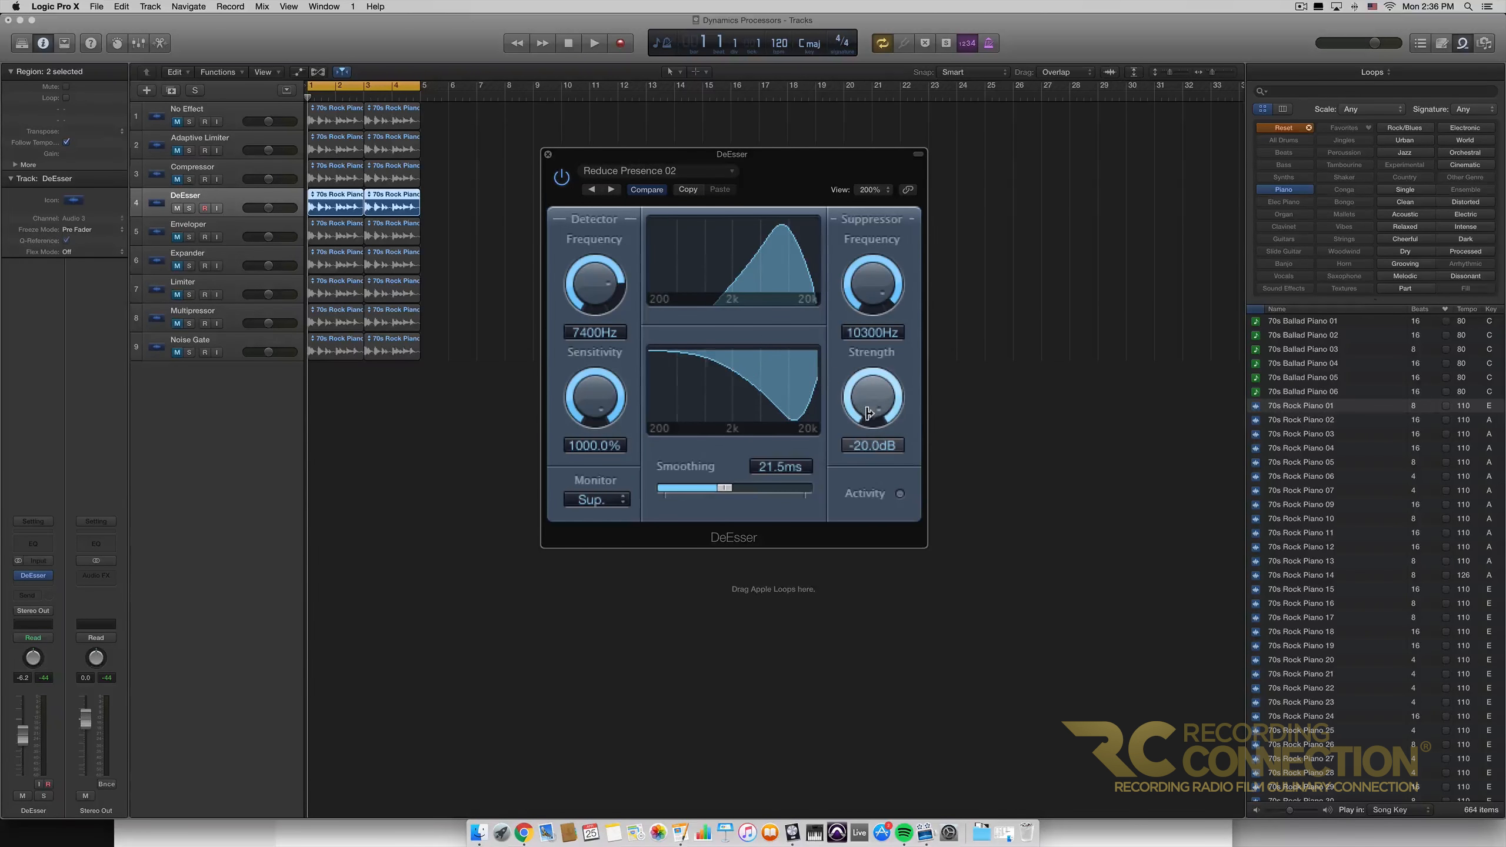
Keep the Monitor mode on Suppressor, audition the loop briefly and return the playhead to the beginning.
left_click(618, 502)
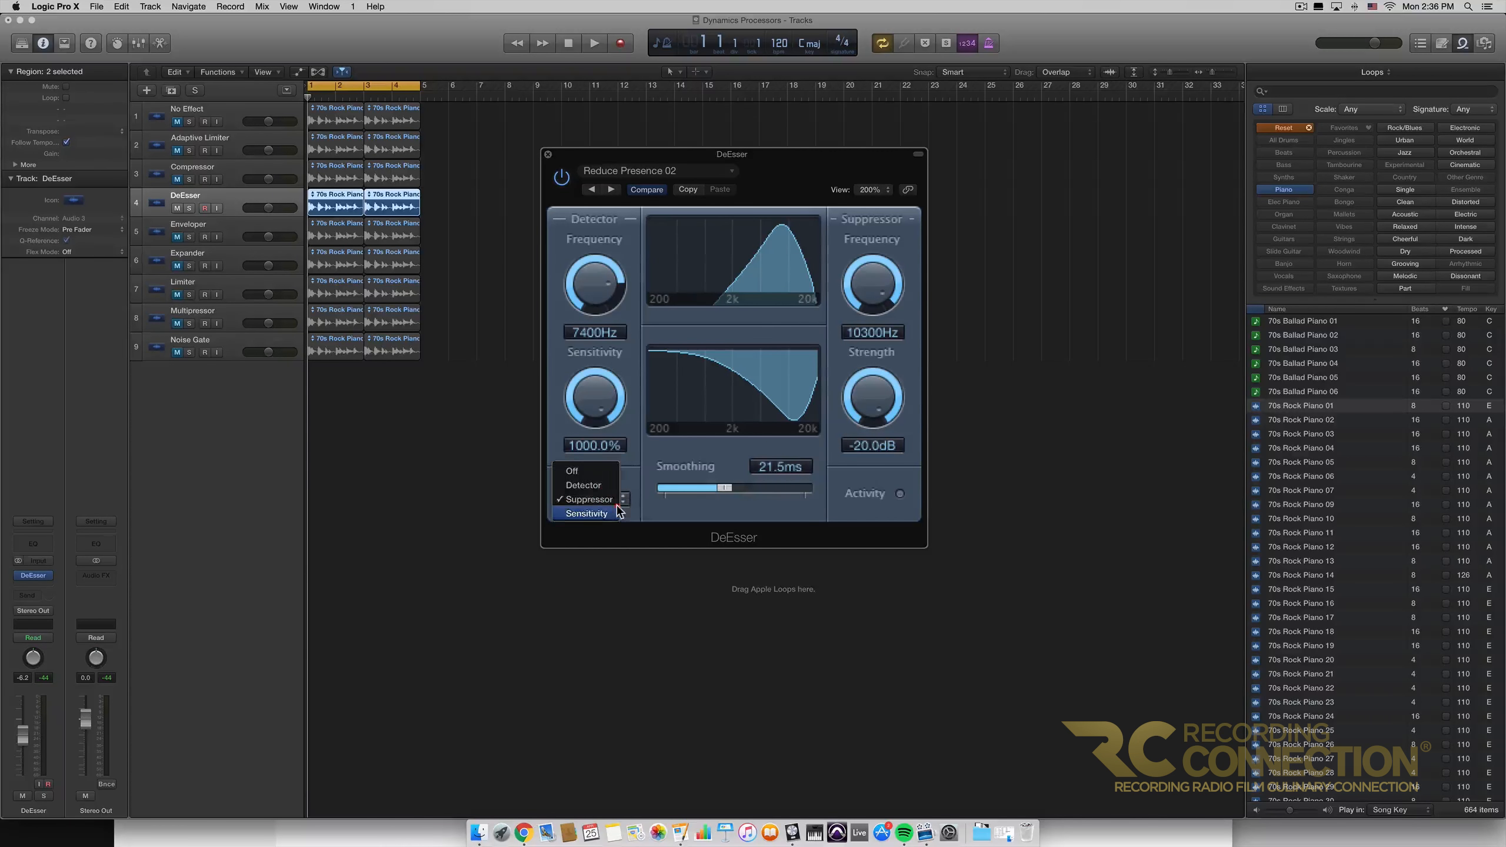
left_click(593, 499)
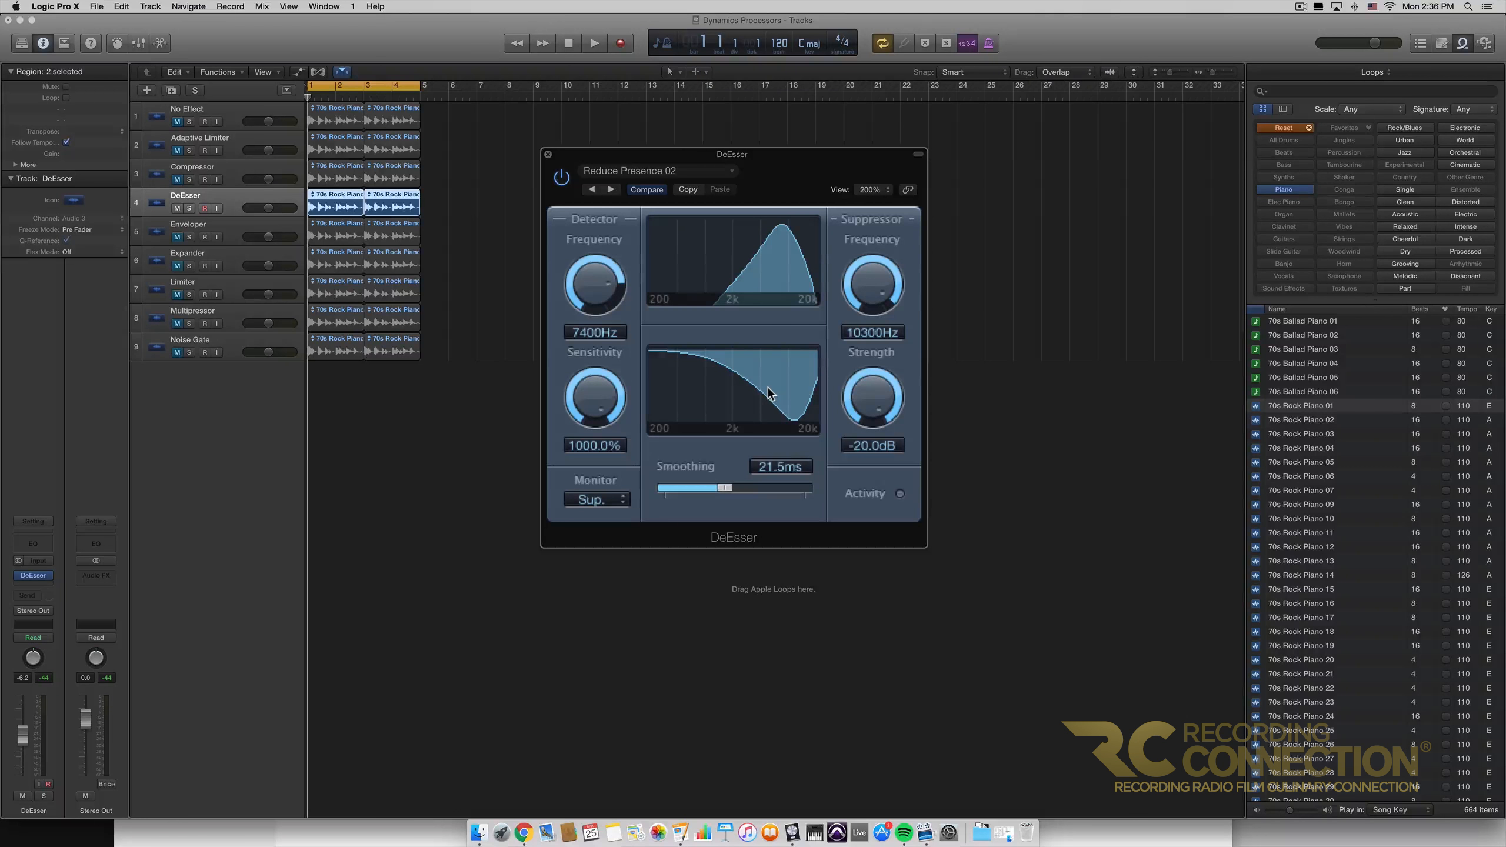
key("space")
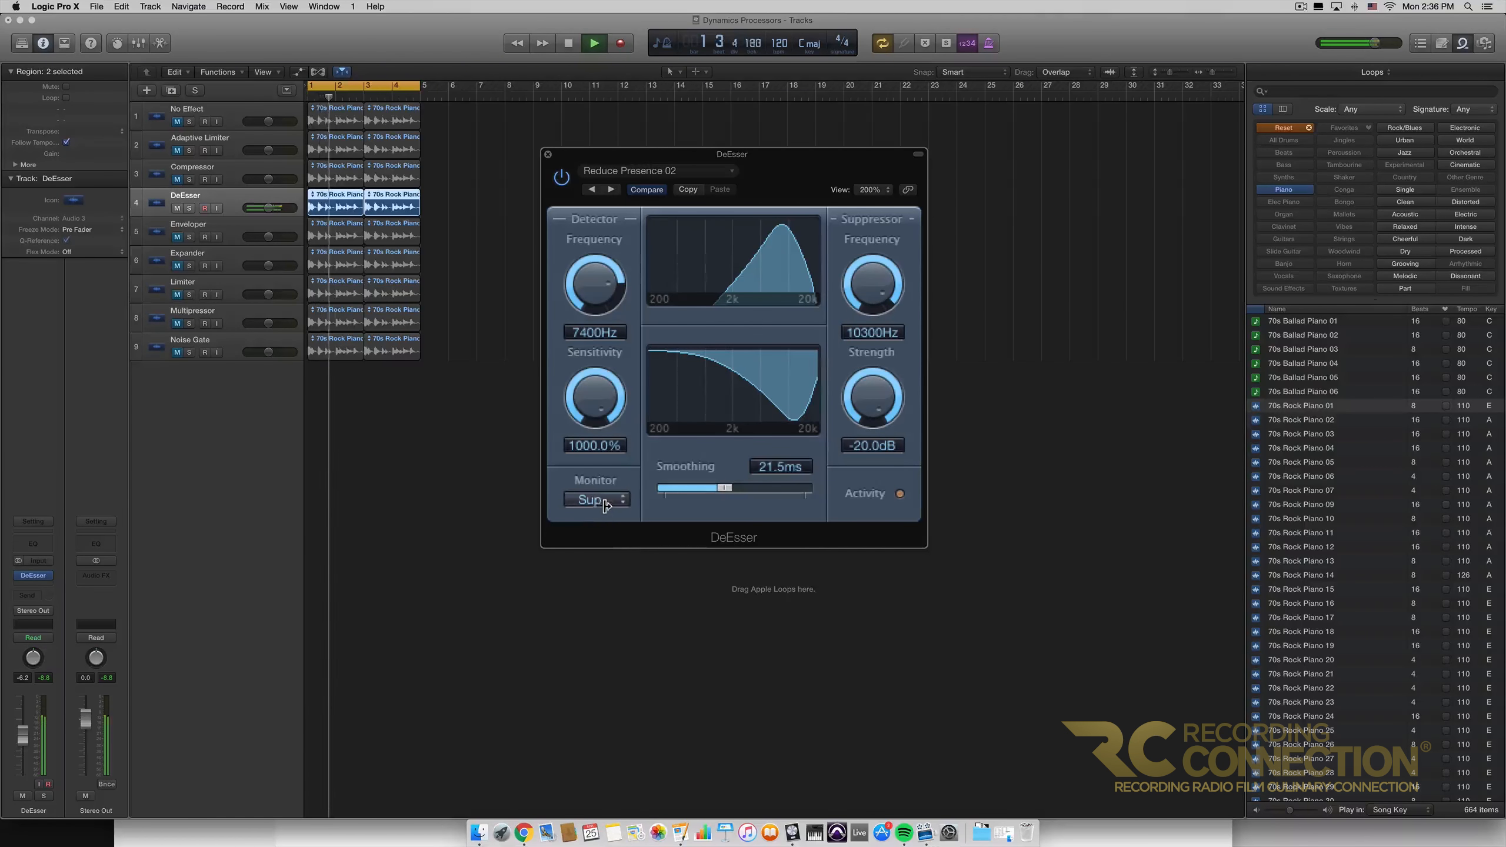
key("space")
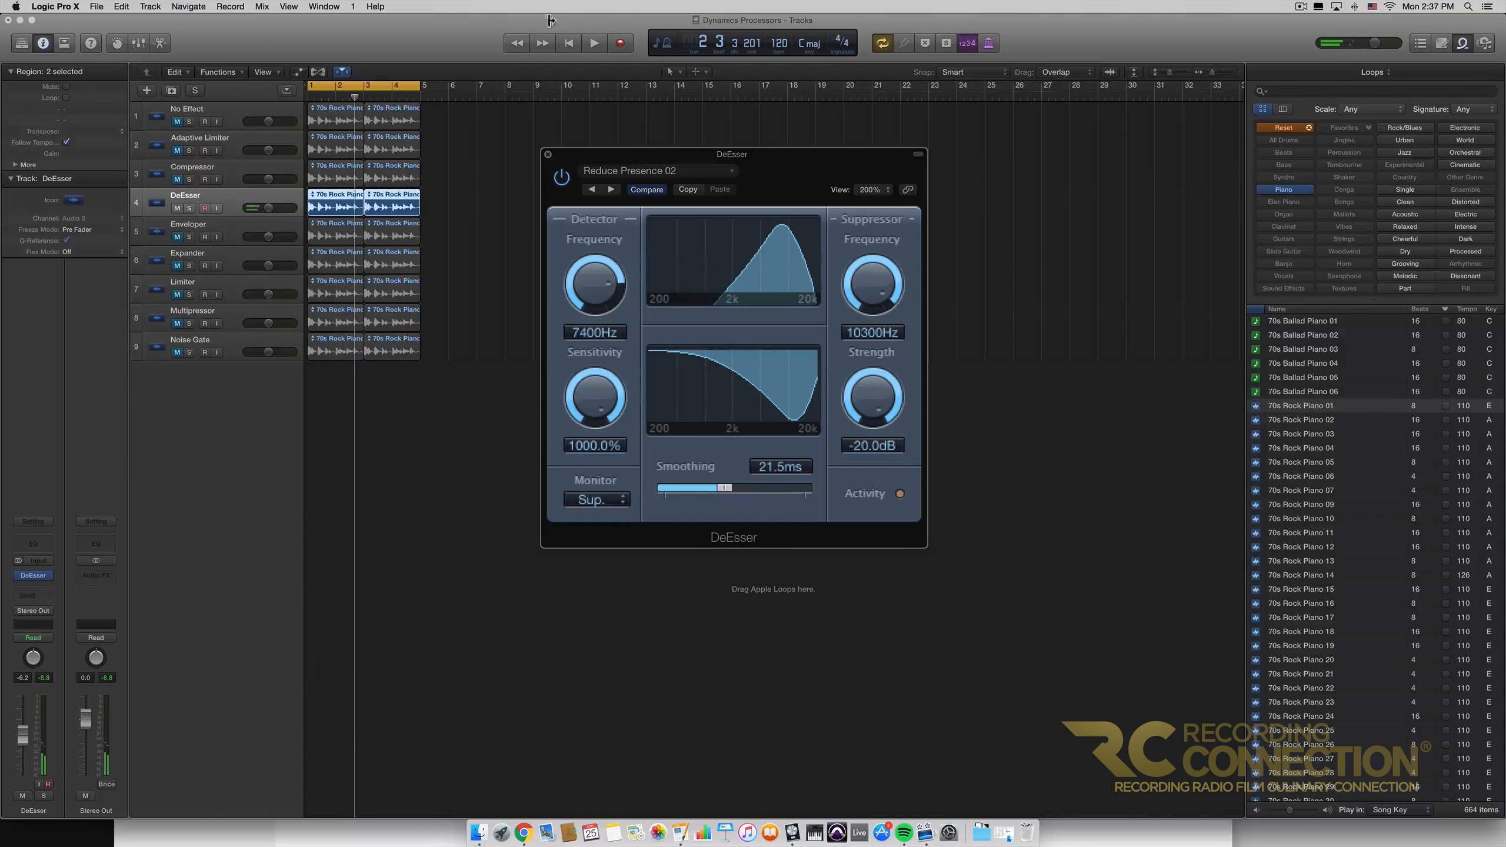
key("Return")
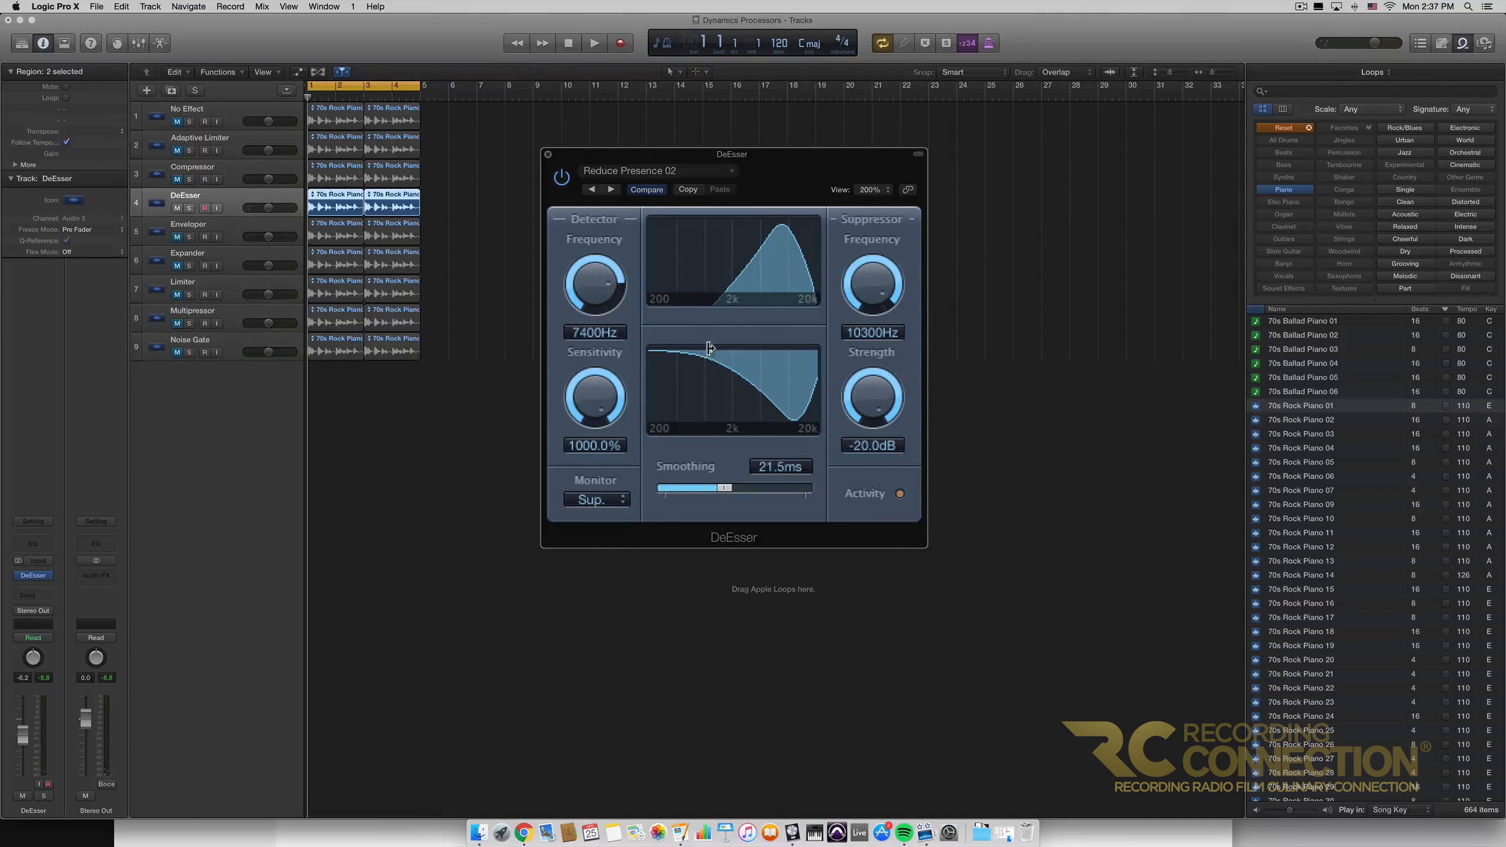
Set the DeEsser's Suppressor Strength to 0 dB.
left_click_drag(870, 403, 903, 653)
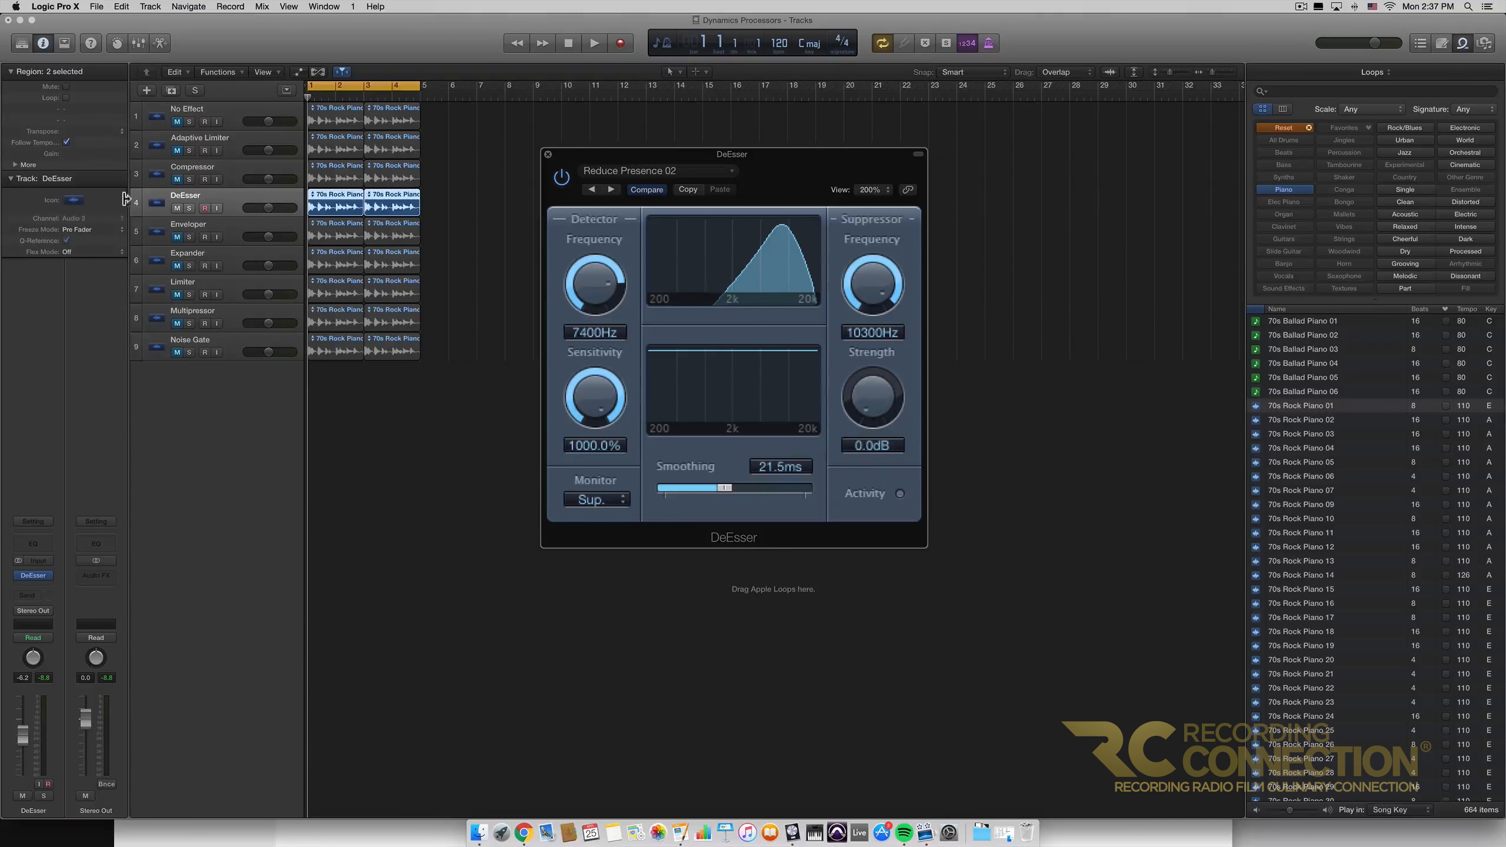
Set the DeEsser's Suppressor Strength to -20 dB, audition the loop, and stop playback.
left_click_drag(874, 398, 877, 433)
key("space")
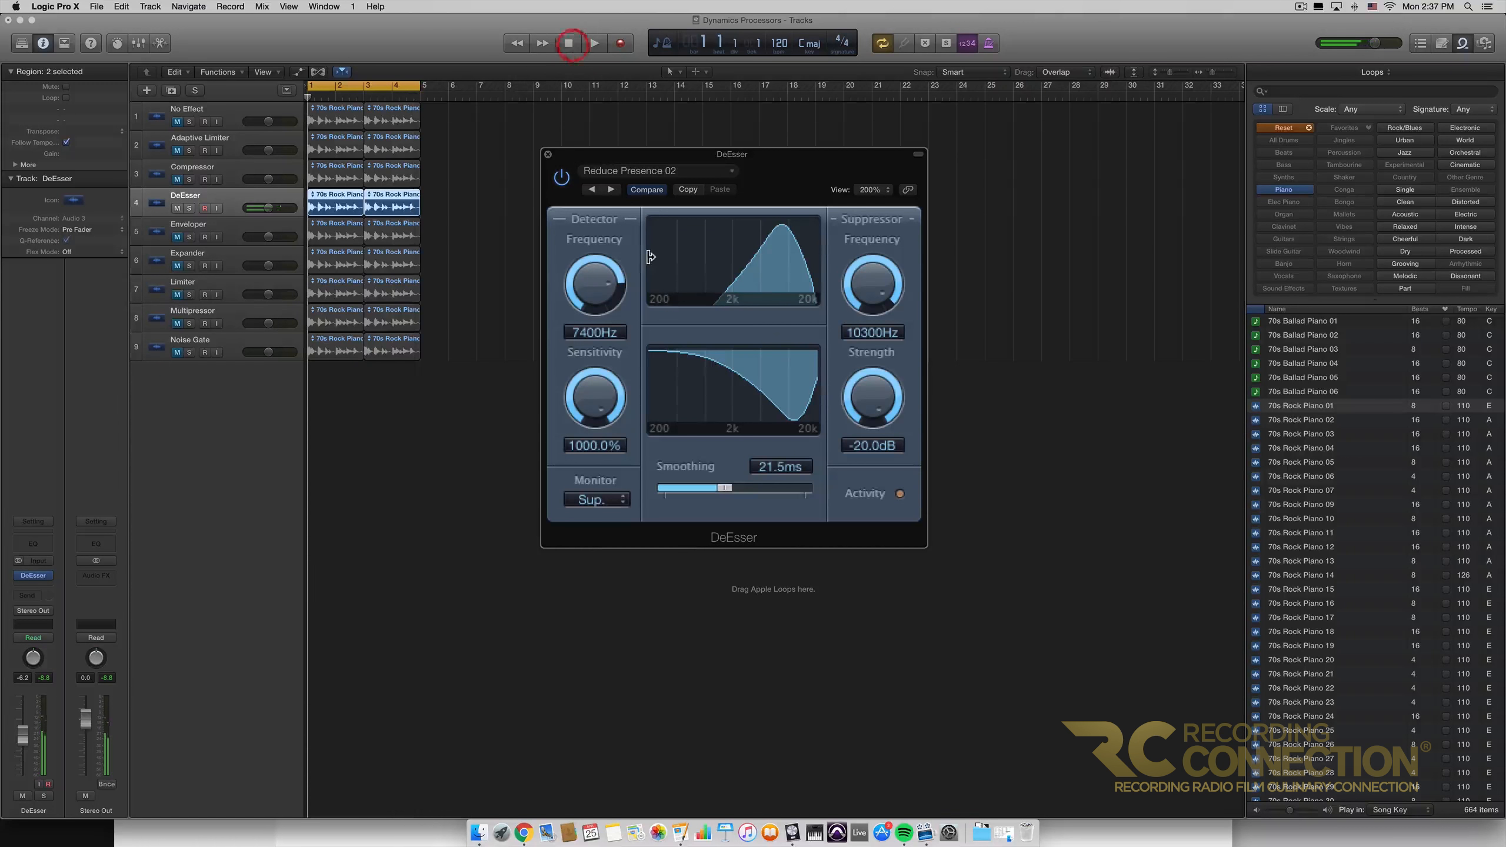
left_click(568, 43)
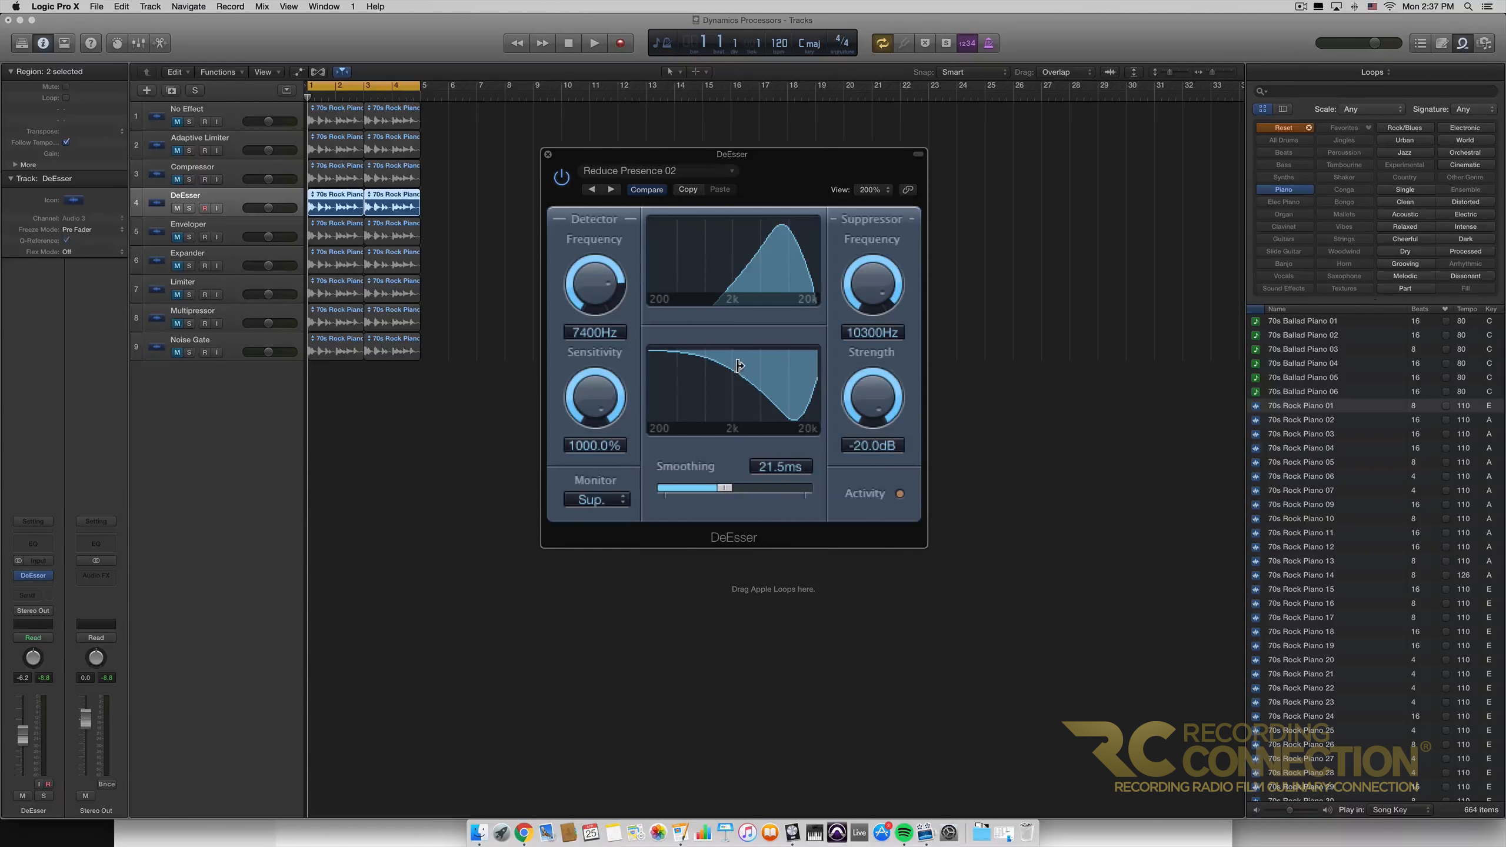
left_click(561, 178)
left_click(570, 44)
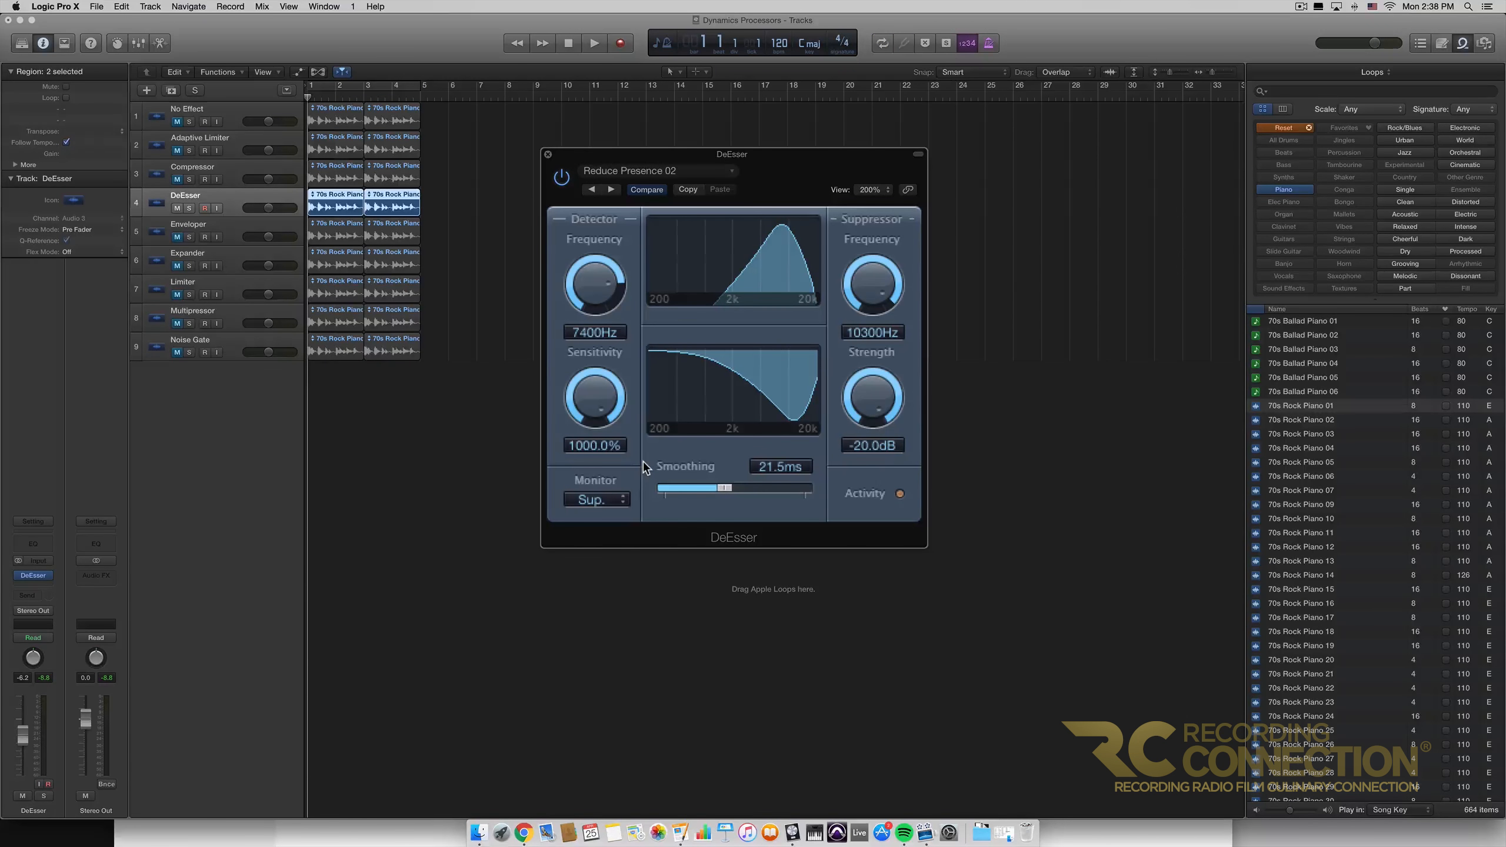
Bypass the DeEsser and set its Monitor mode to Off.
left_click(561, 178)
left_click(603, 497)
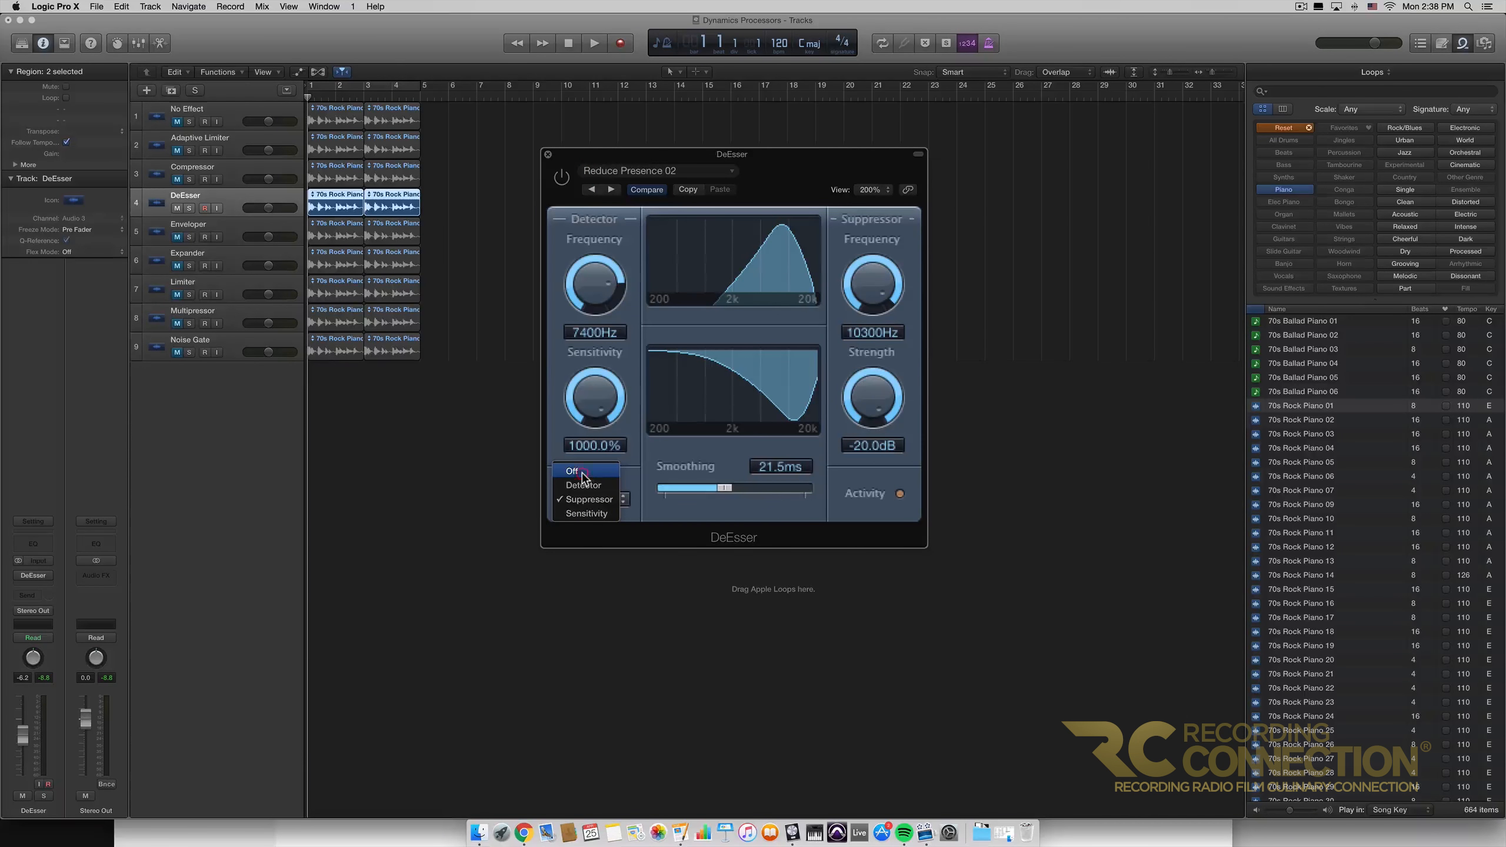
left_click(582, 475)
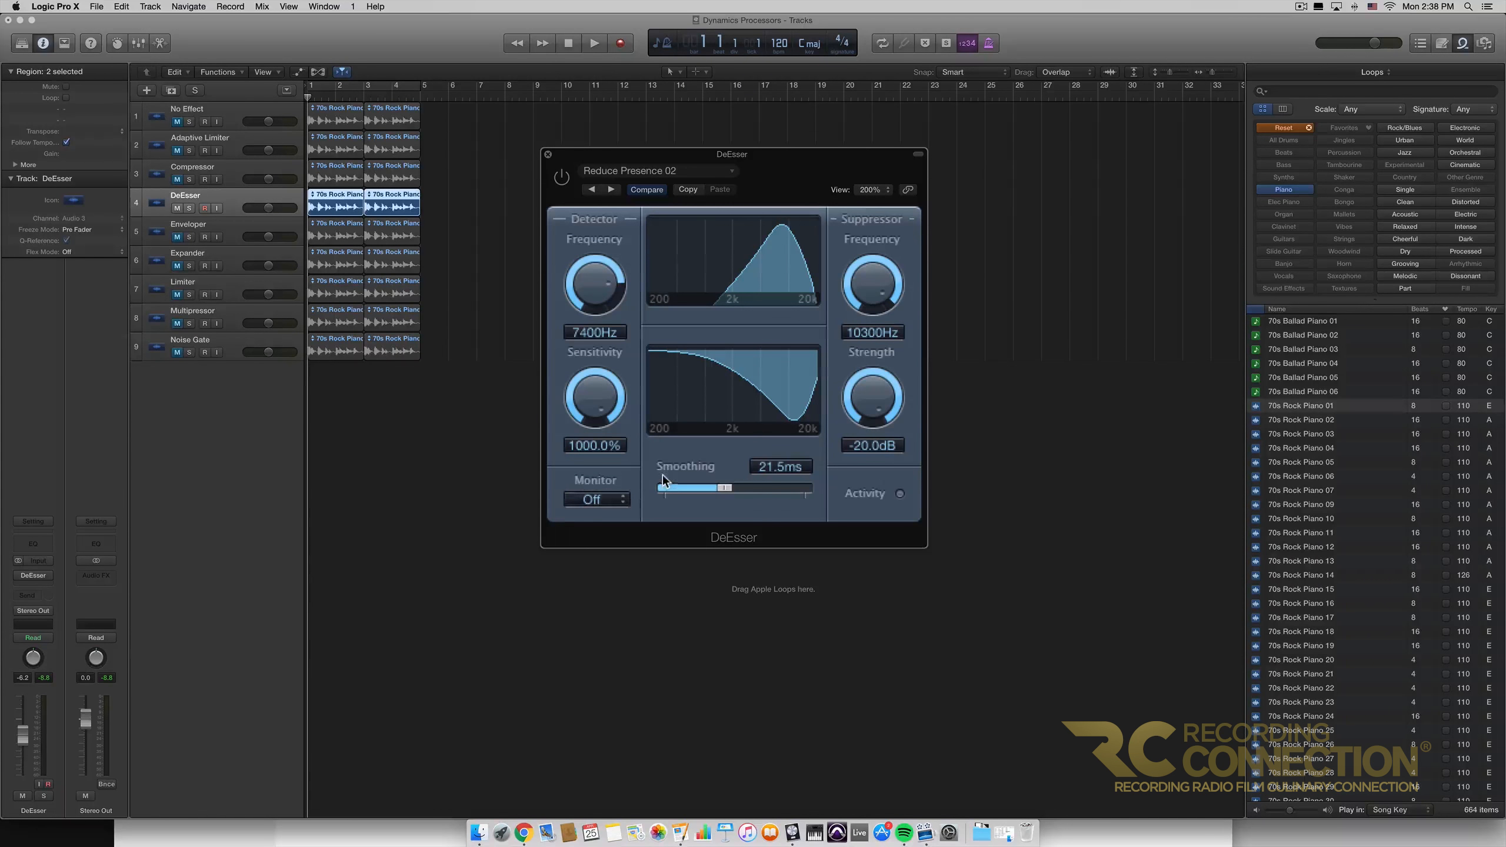
left_click(595, 500)
left_click(605, 498)
Play the piano loop with the DeEsser bypassed, and return the playhead to the beginning.
left_click(595, 44)
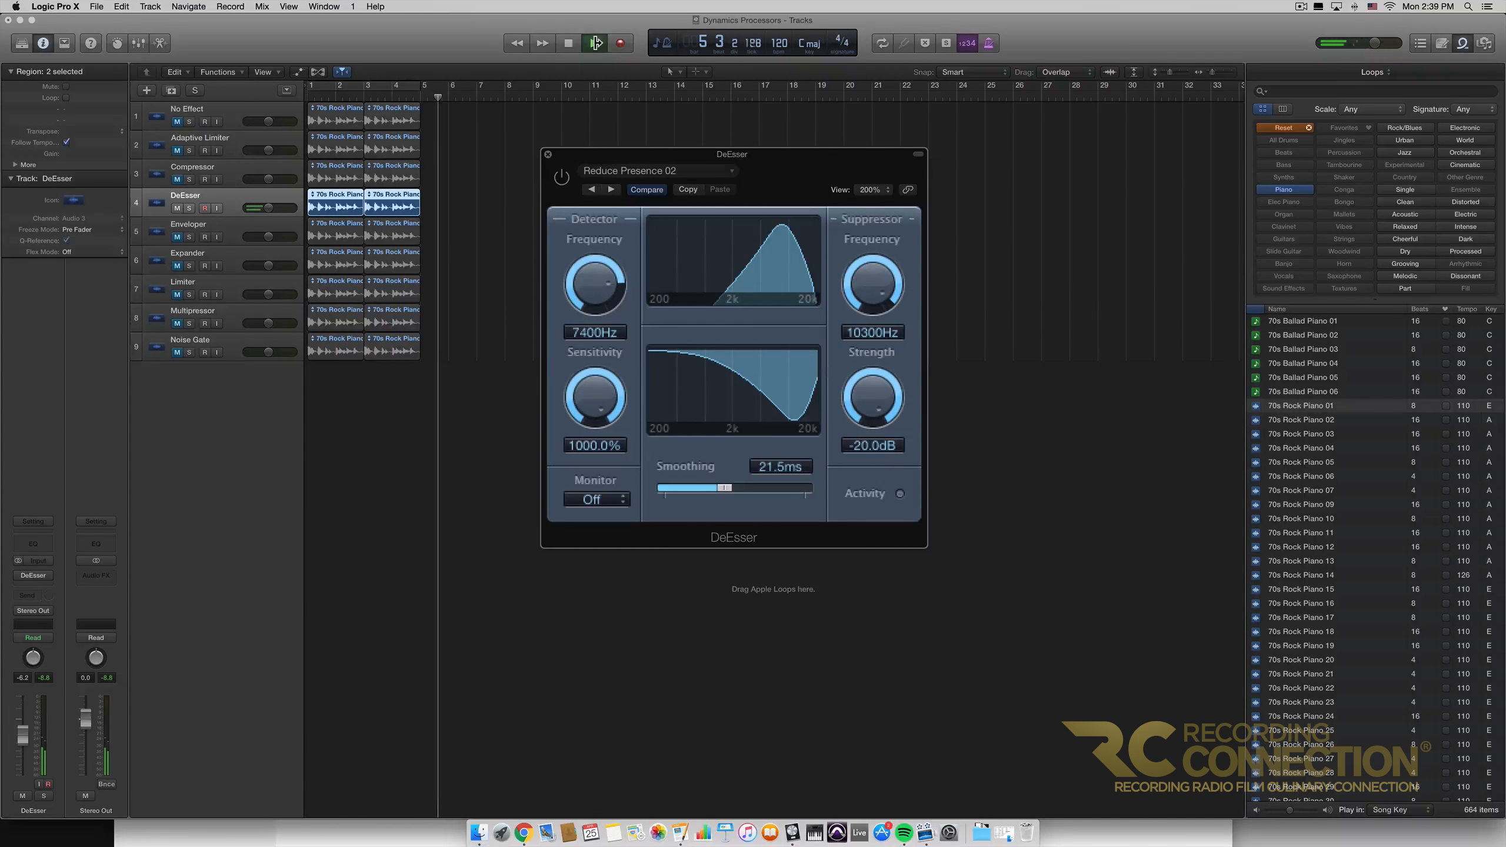
left_click(596, 43)
left_click(571, 43)
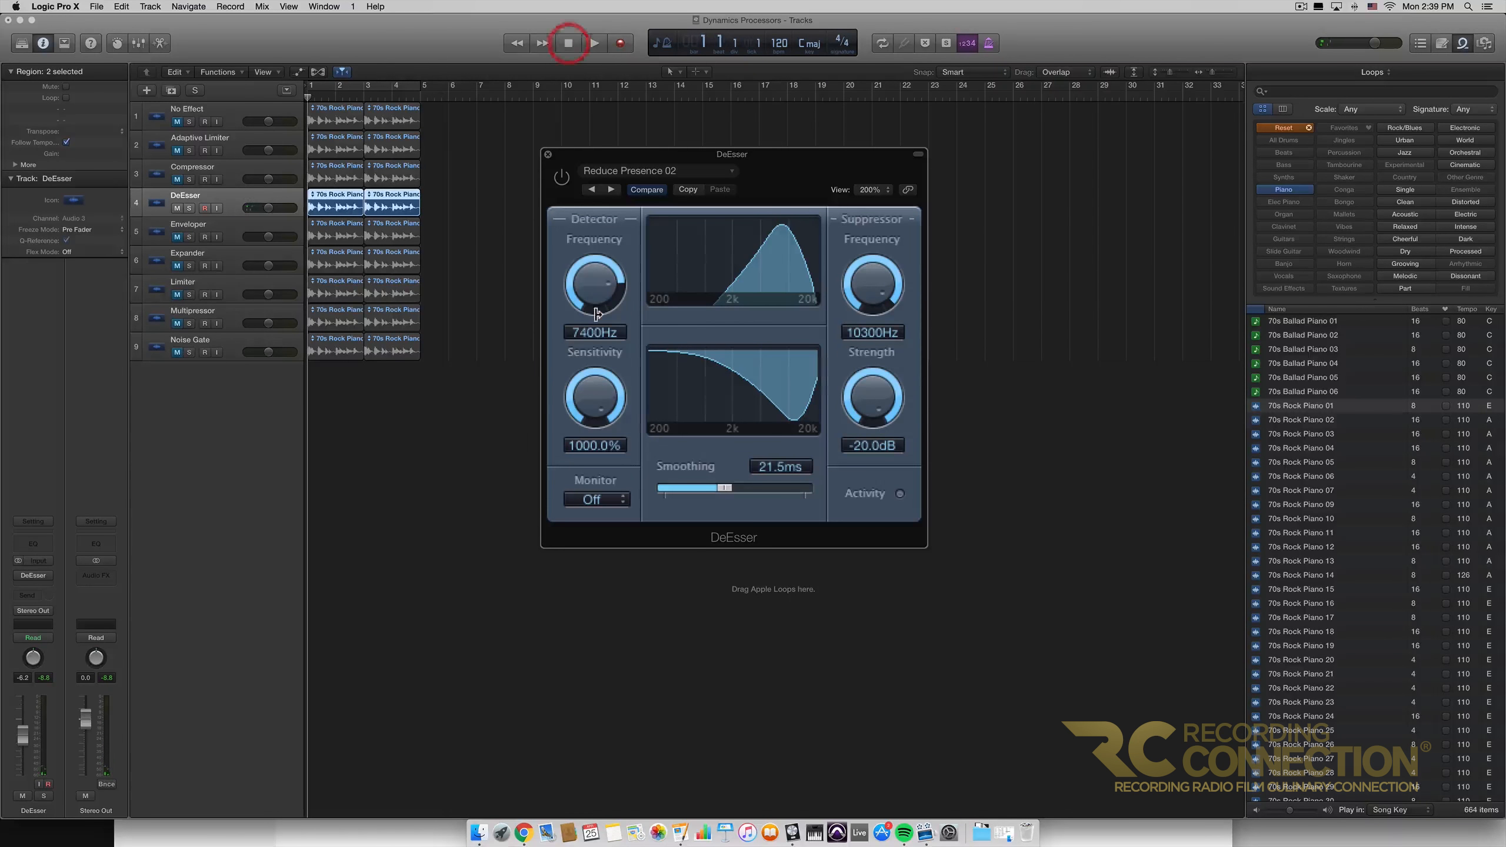
Enable the DeEsser and cycle mode, and toggle the plug-in off and on during playback to compare the sound.
left_click(560, 178)
left_click(356, 88)
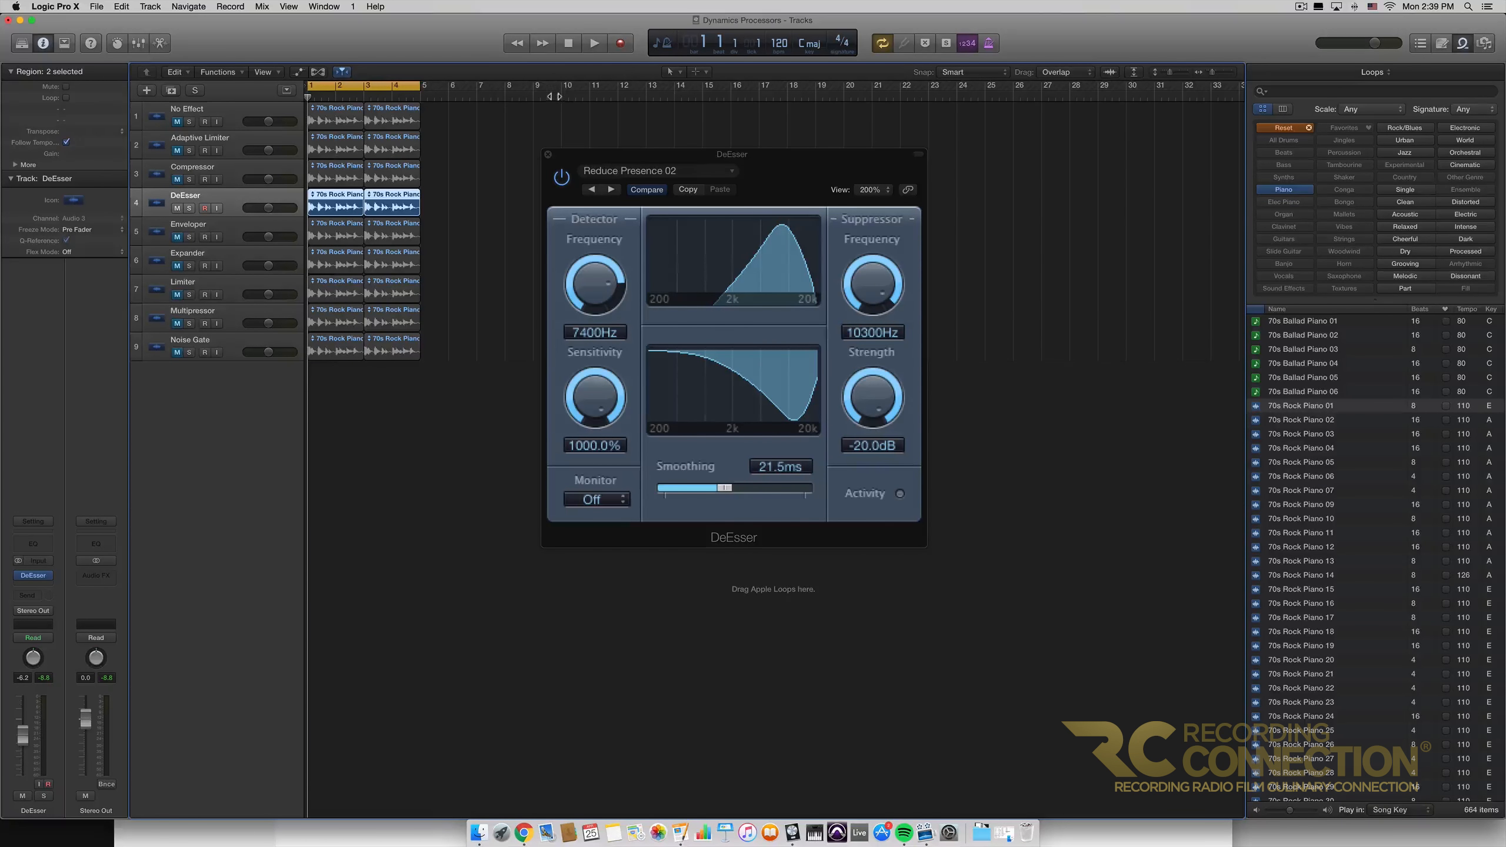
left_click(593, 44)
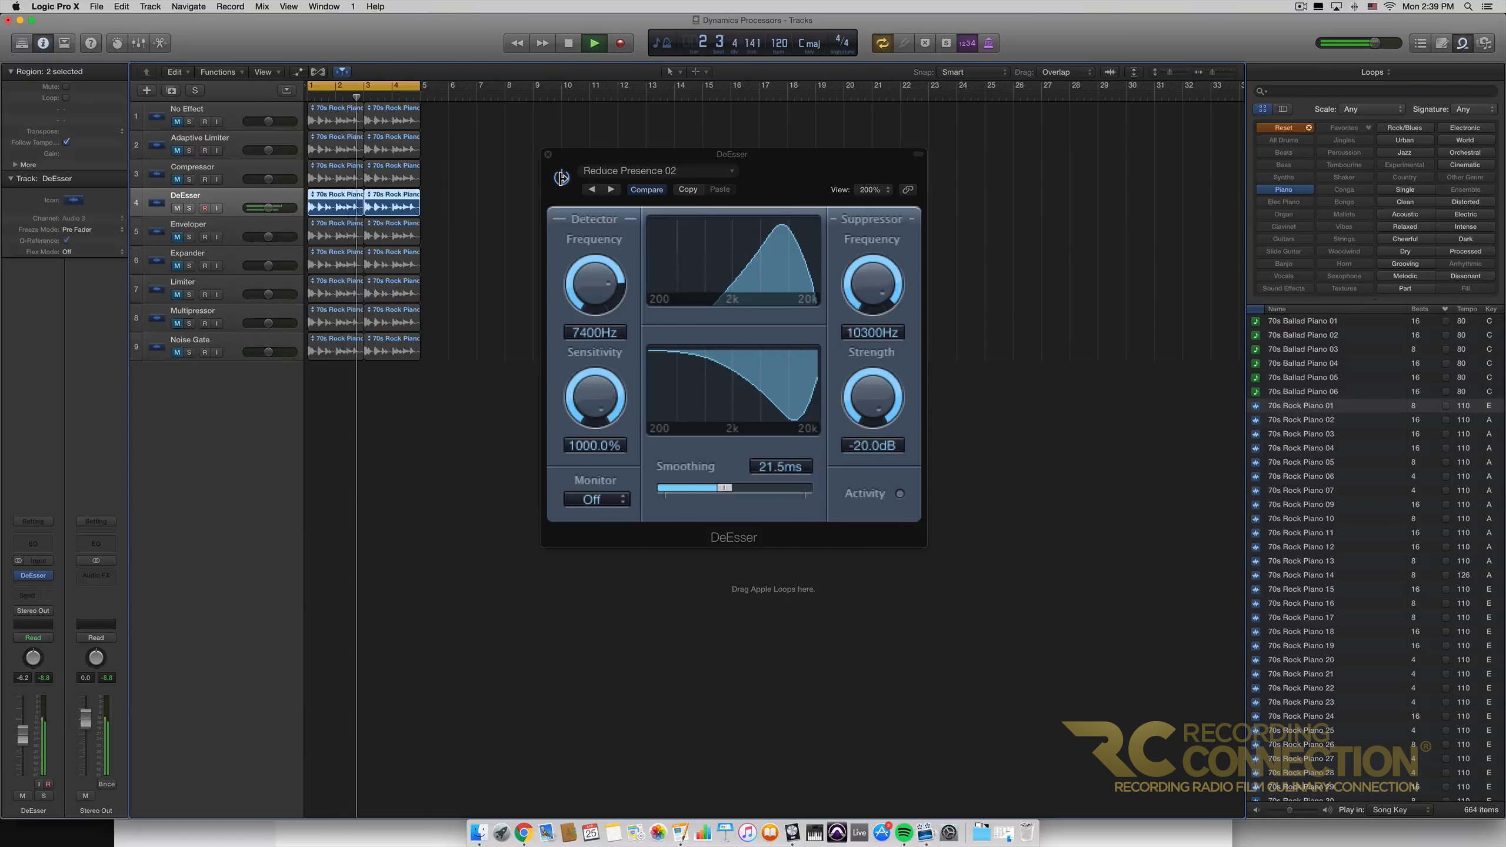
left_click(561, 178)
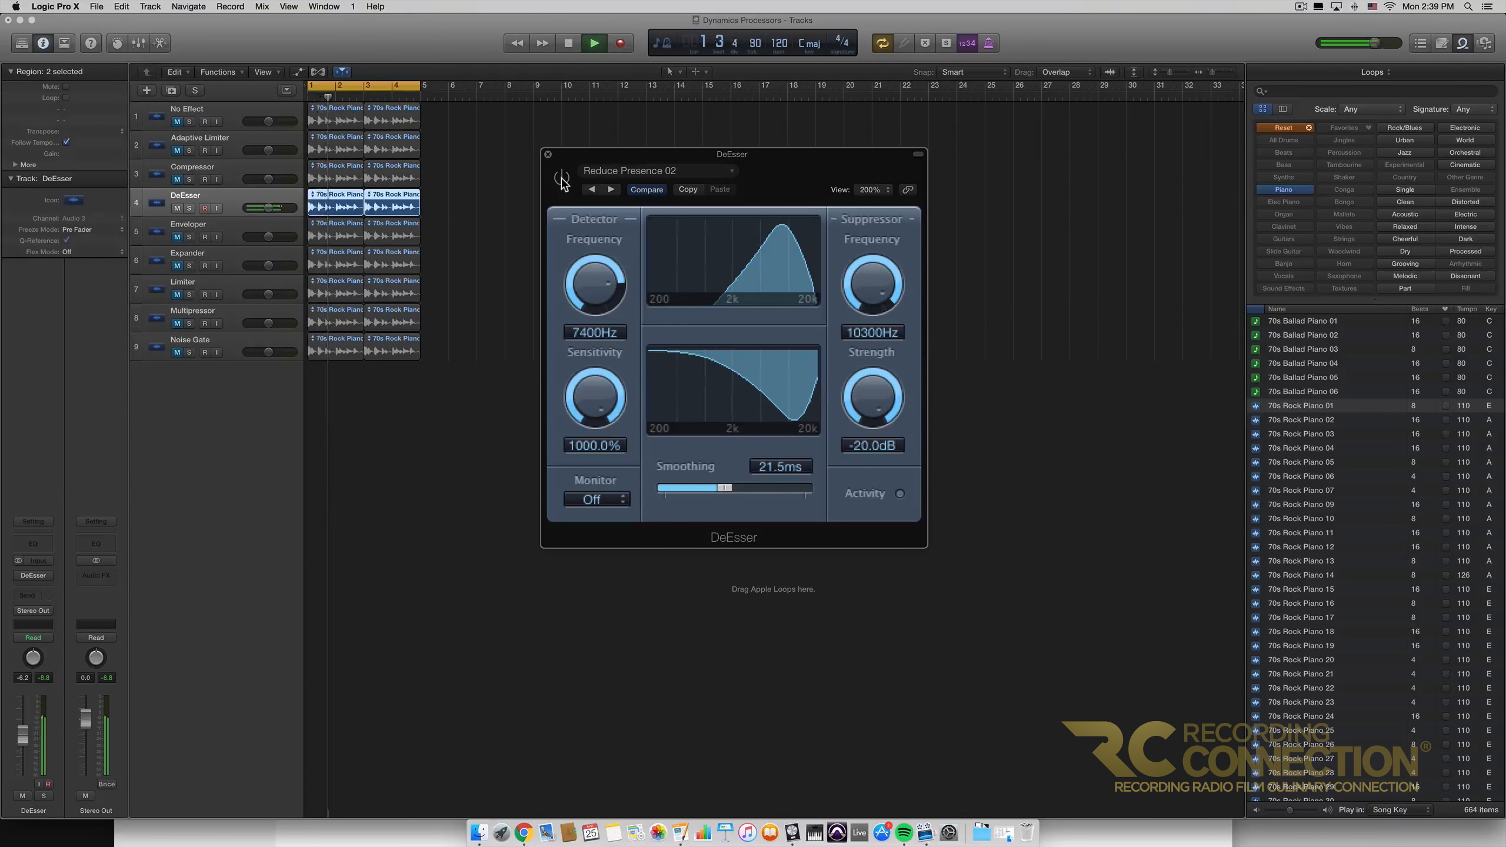
left_click(561, 178)
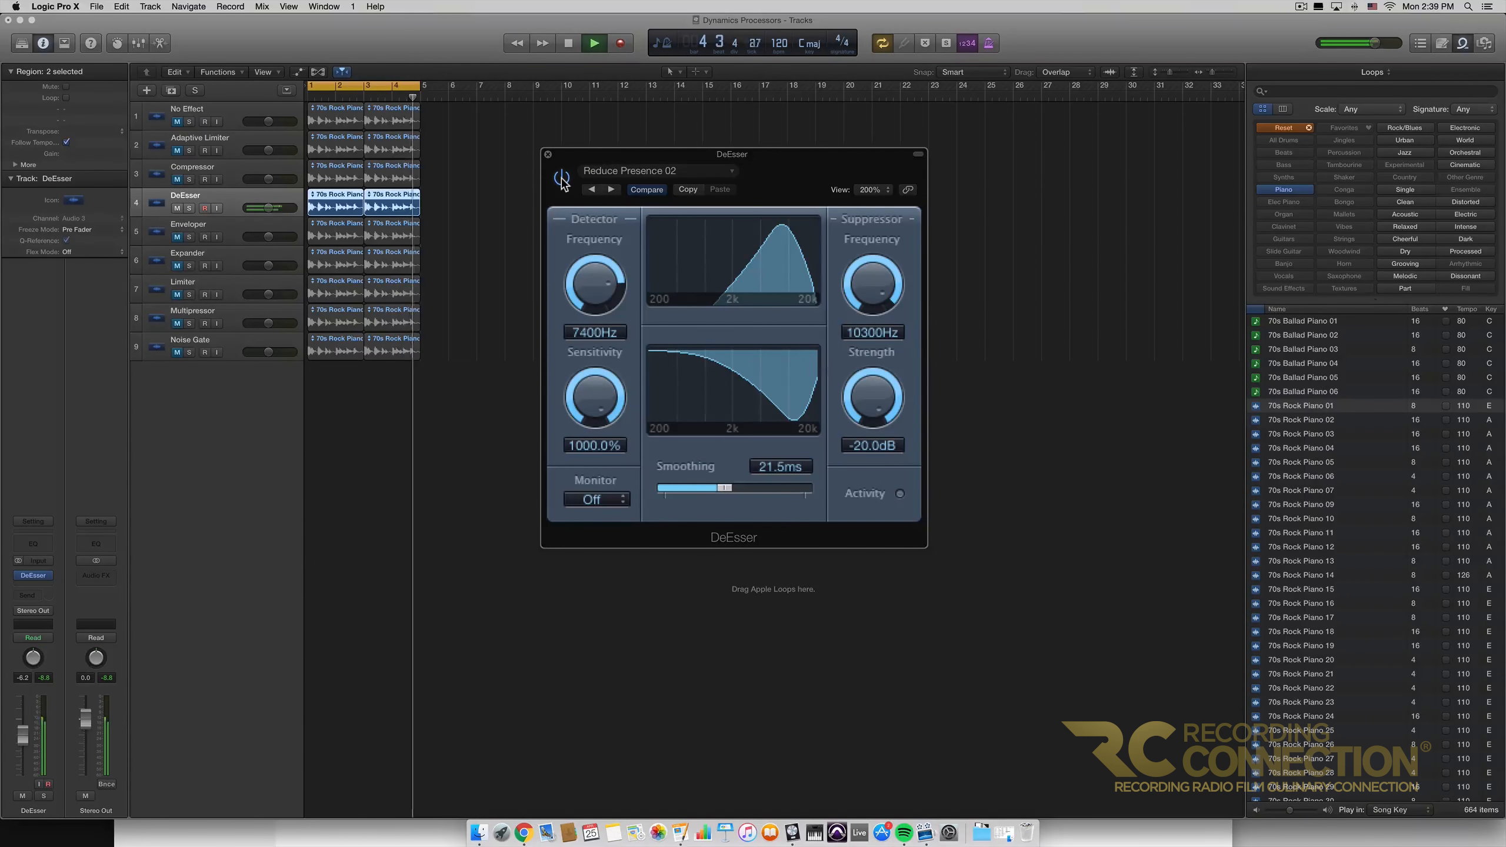
key("space")
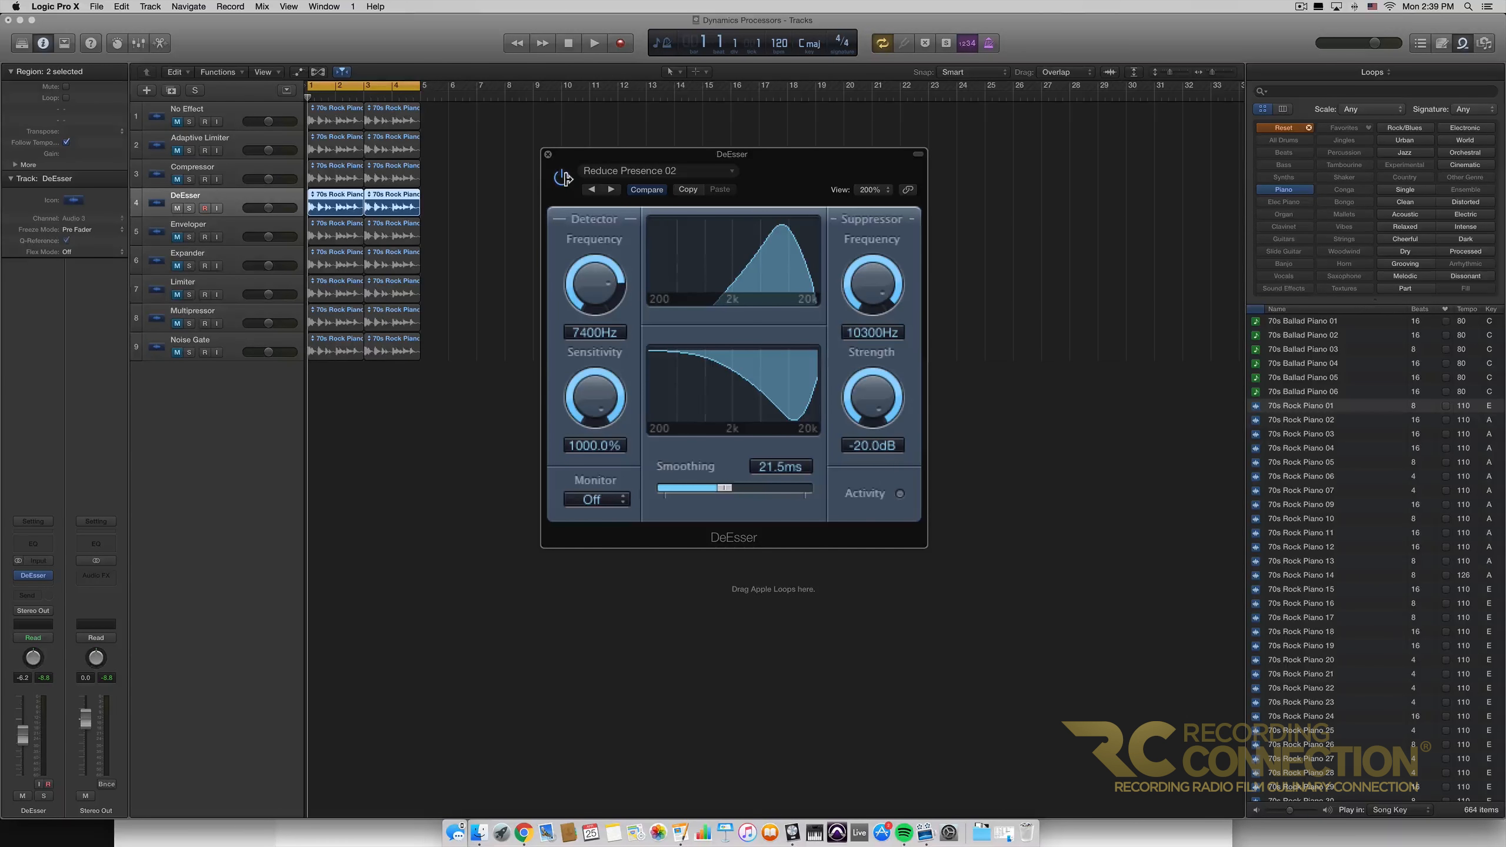
Compare the loop with the DeEsser bypassed and enabled once more, then stop playback and turn off cycle mode.
left_click(561, 179)
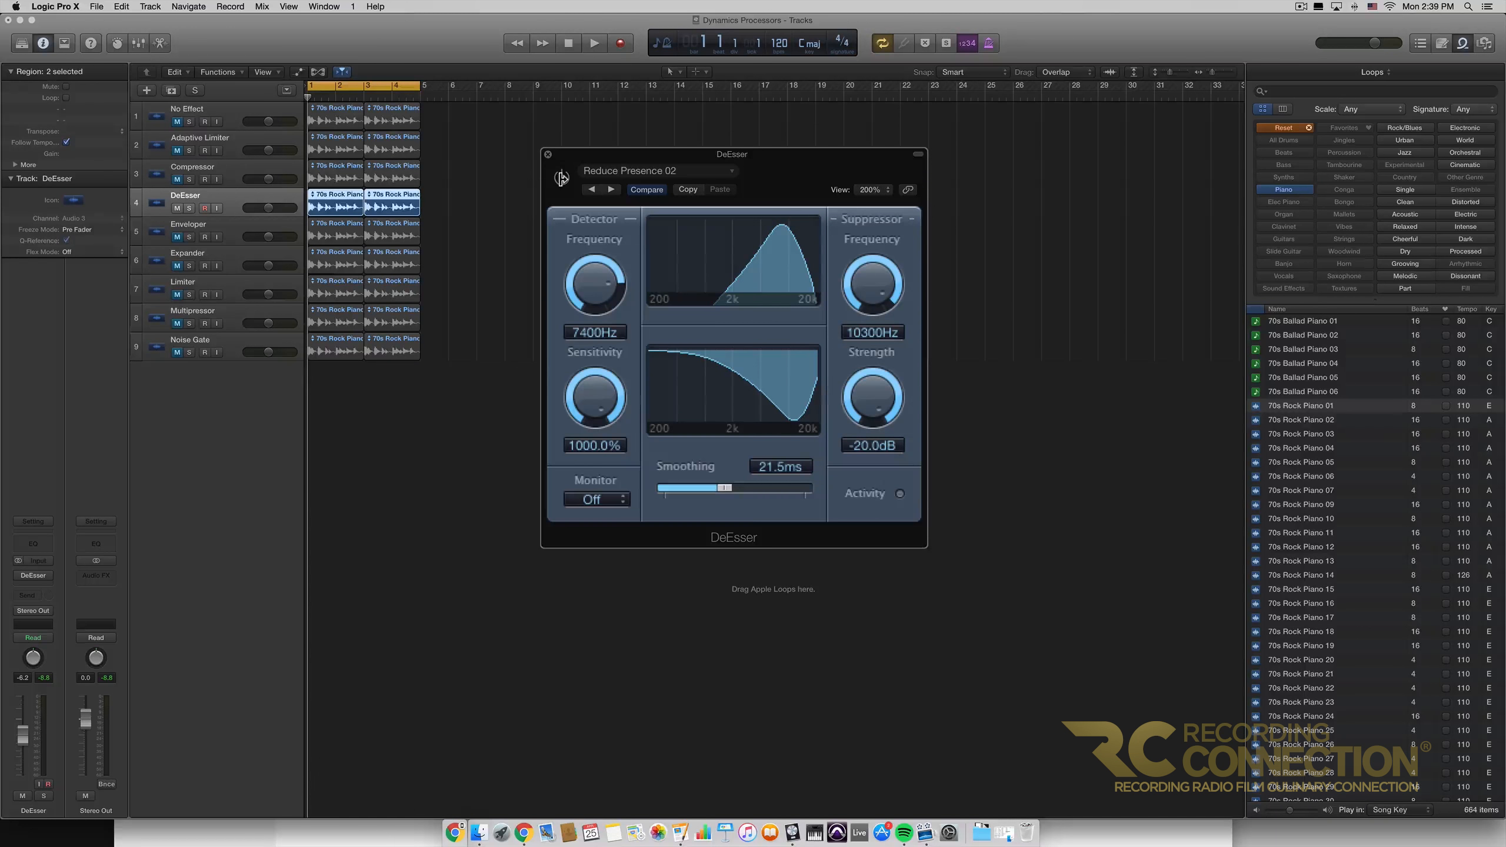
key("space")
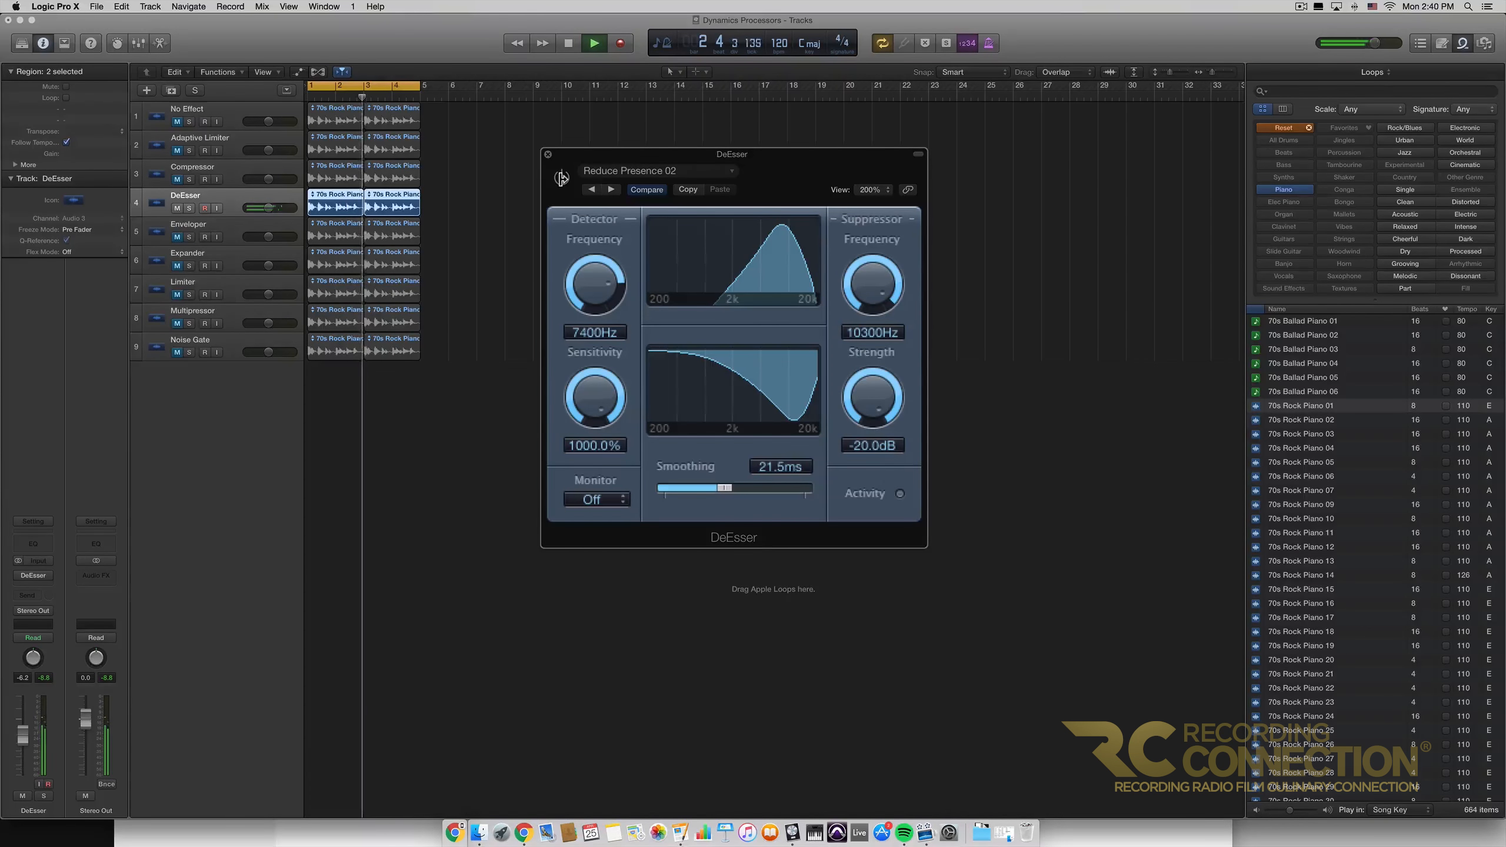
left_click(561, 178)
left_click(568, 43)
left_click(568, 43)
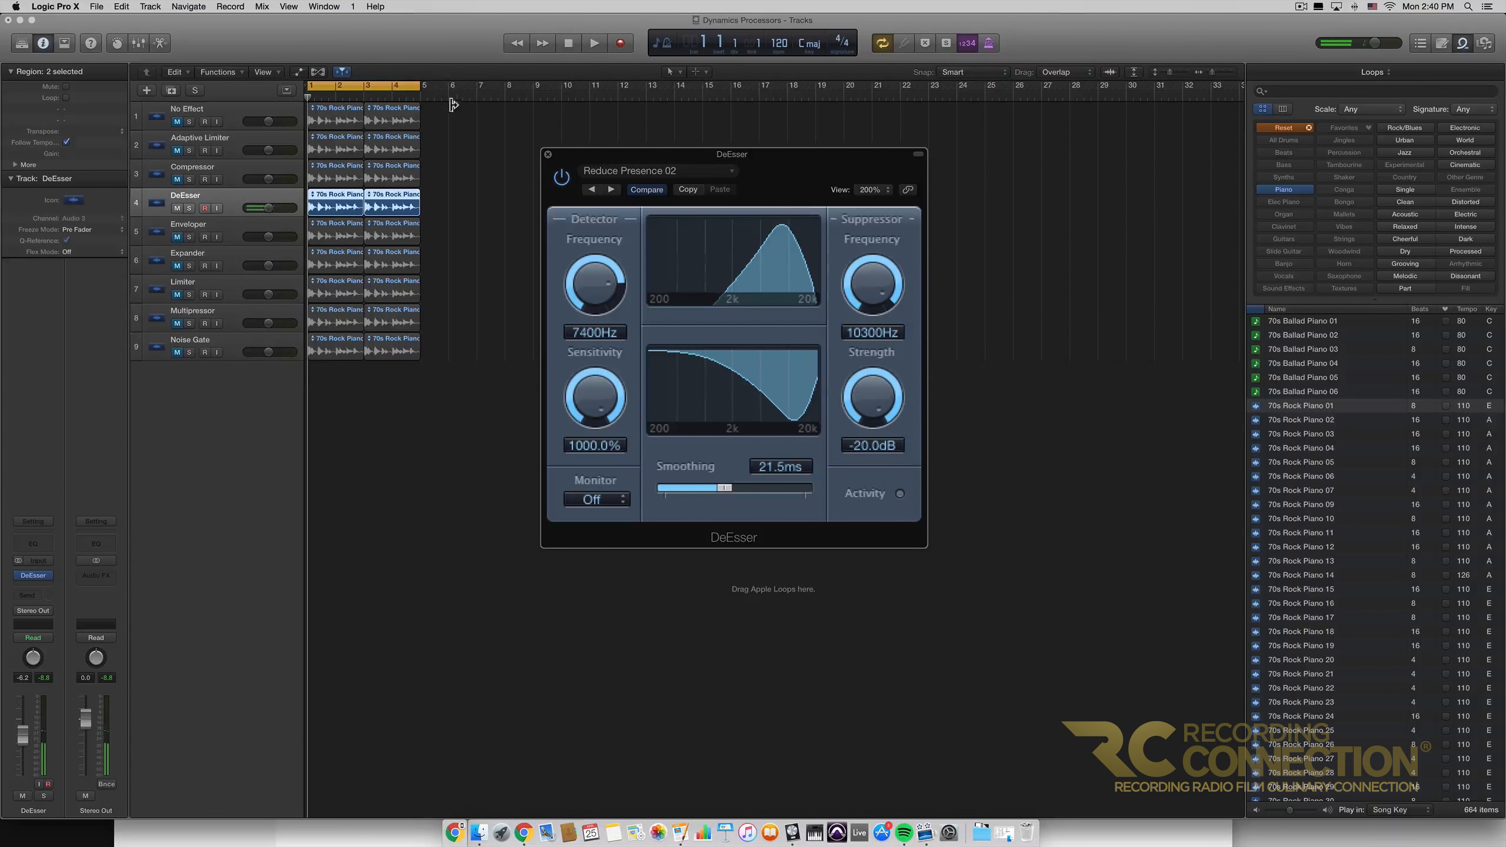
left_click(397, 83)
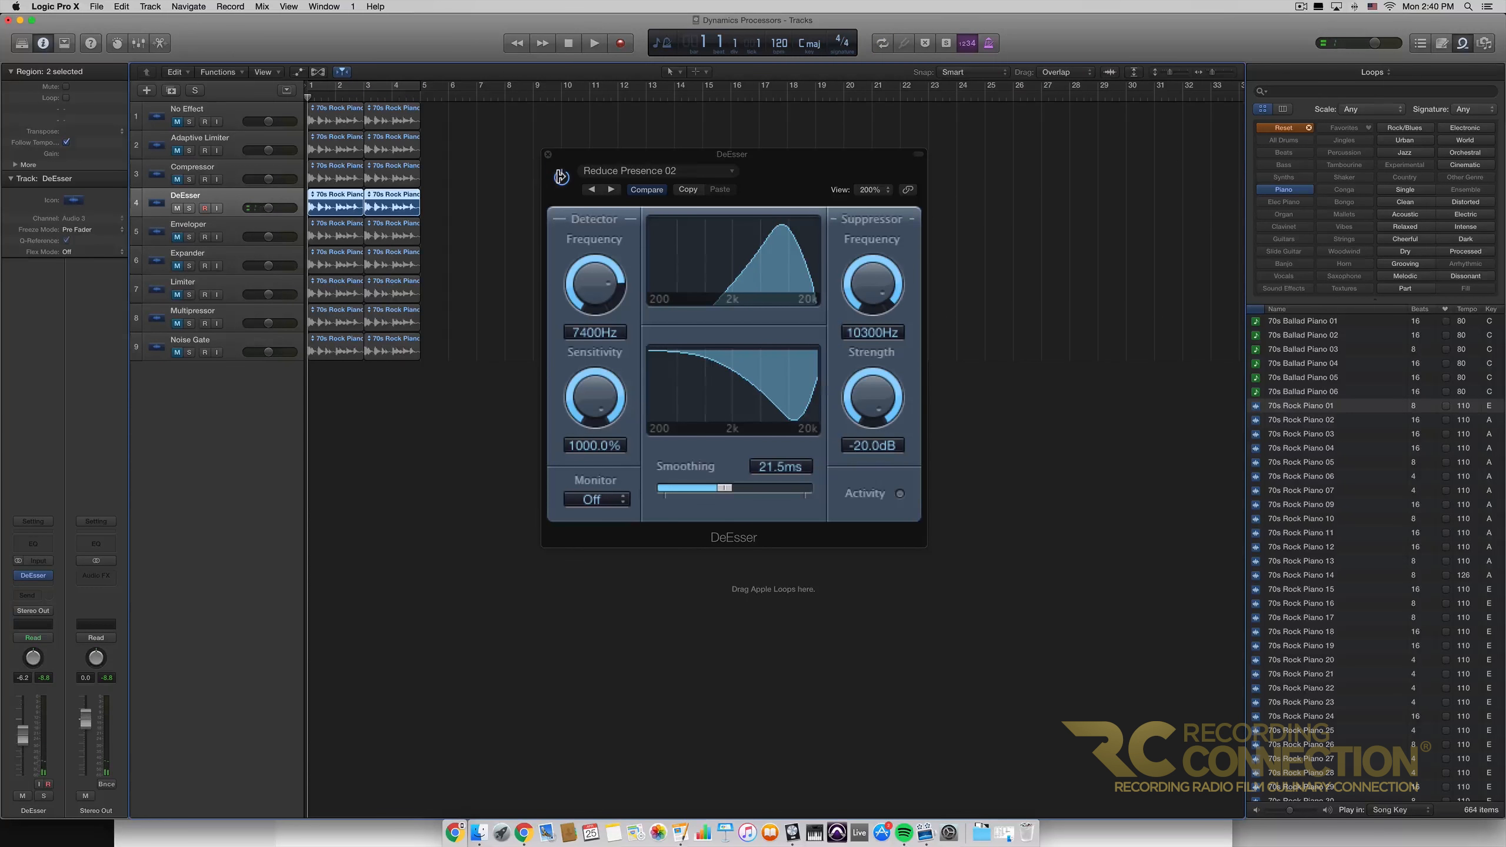
left_click(576, 158)
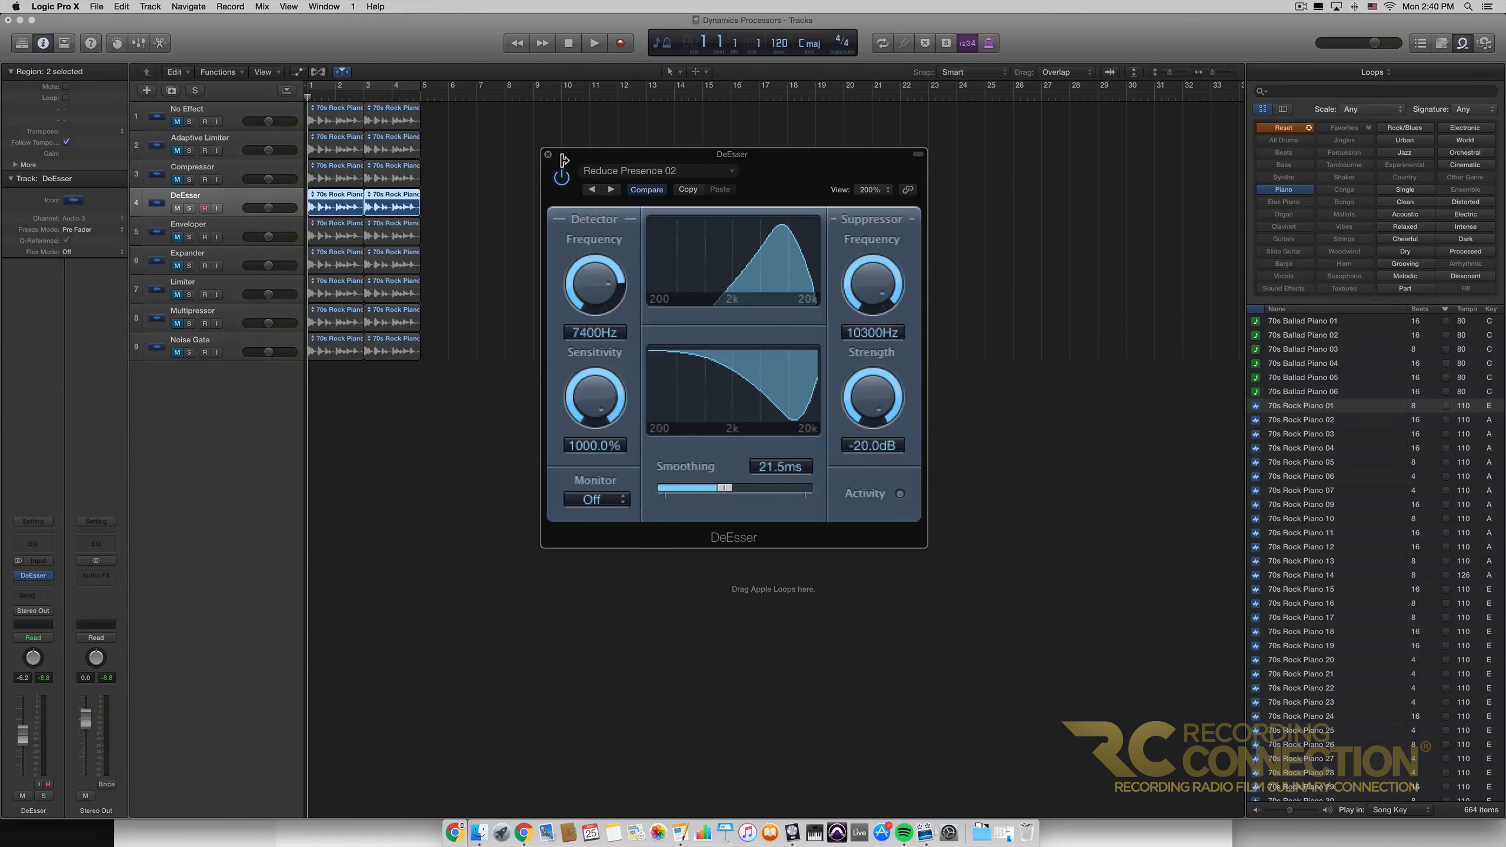
Close the DeEsser window, mute its track, and unmute and select the Enveloper track.
left_click(548, 157)
left_click(177, 208)
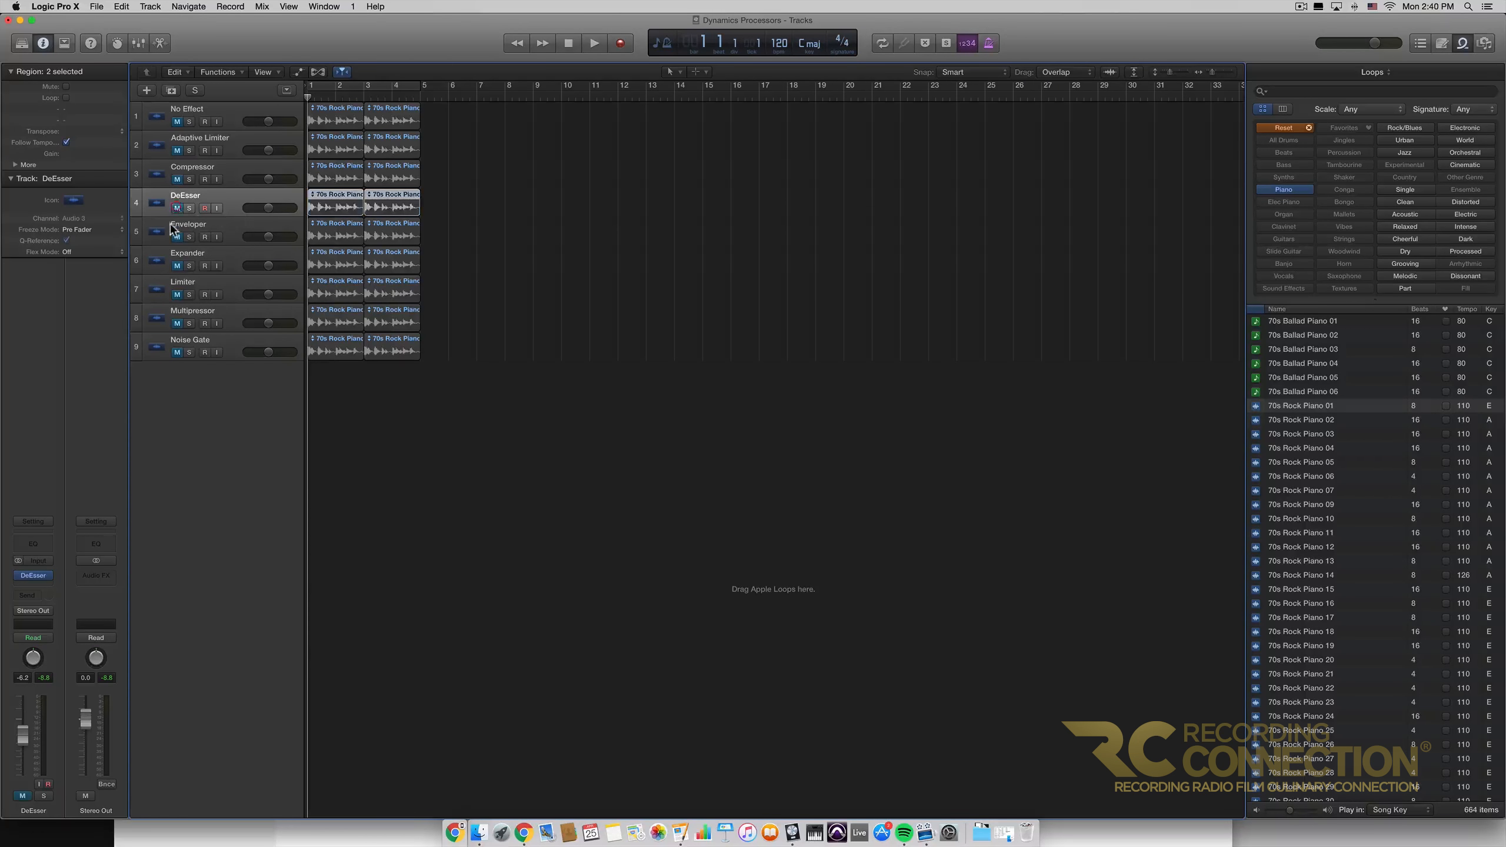
left_click(177, 236)
left_click(229, 229)
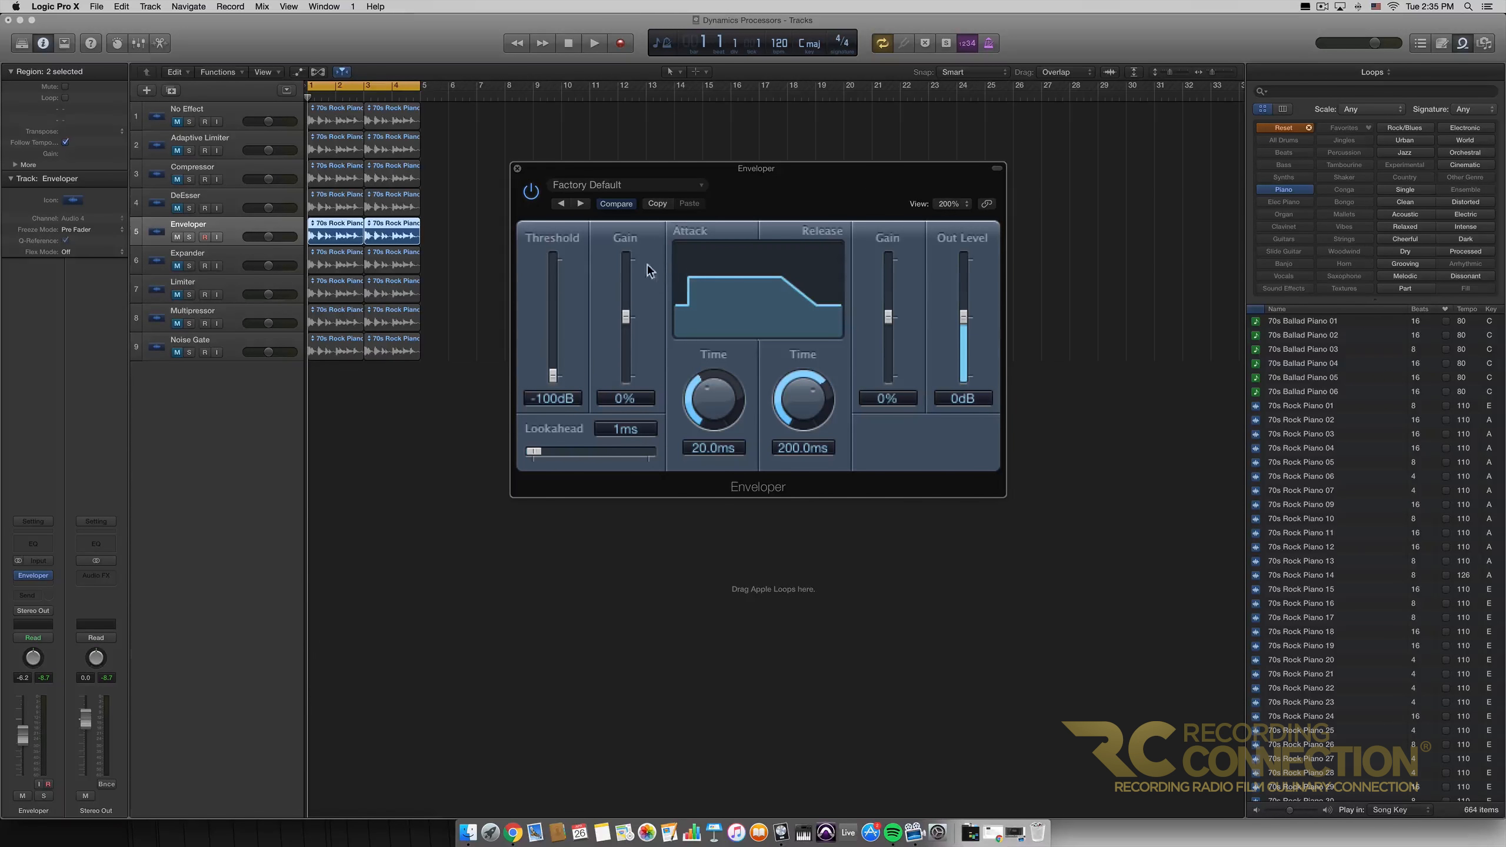
Load the Add Tail preset in the Enveloper.
mouse_move(626, 316)
left_mouse_down()
mouse_move(627, 351)
mouse_move(628, 320)
left_mouse_up()
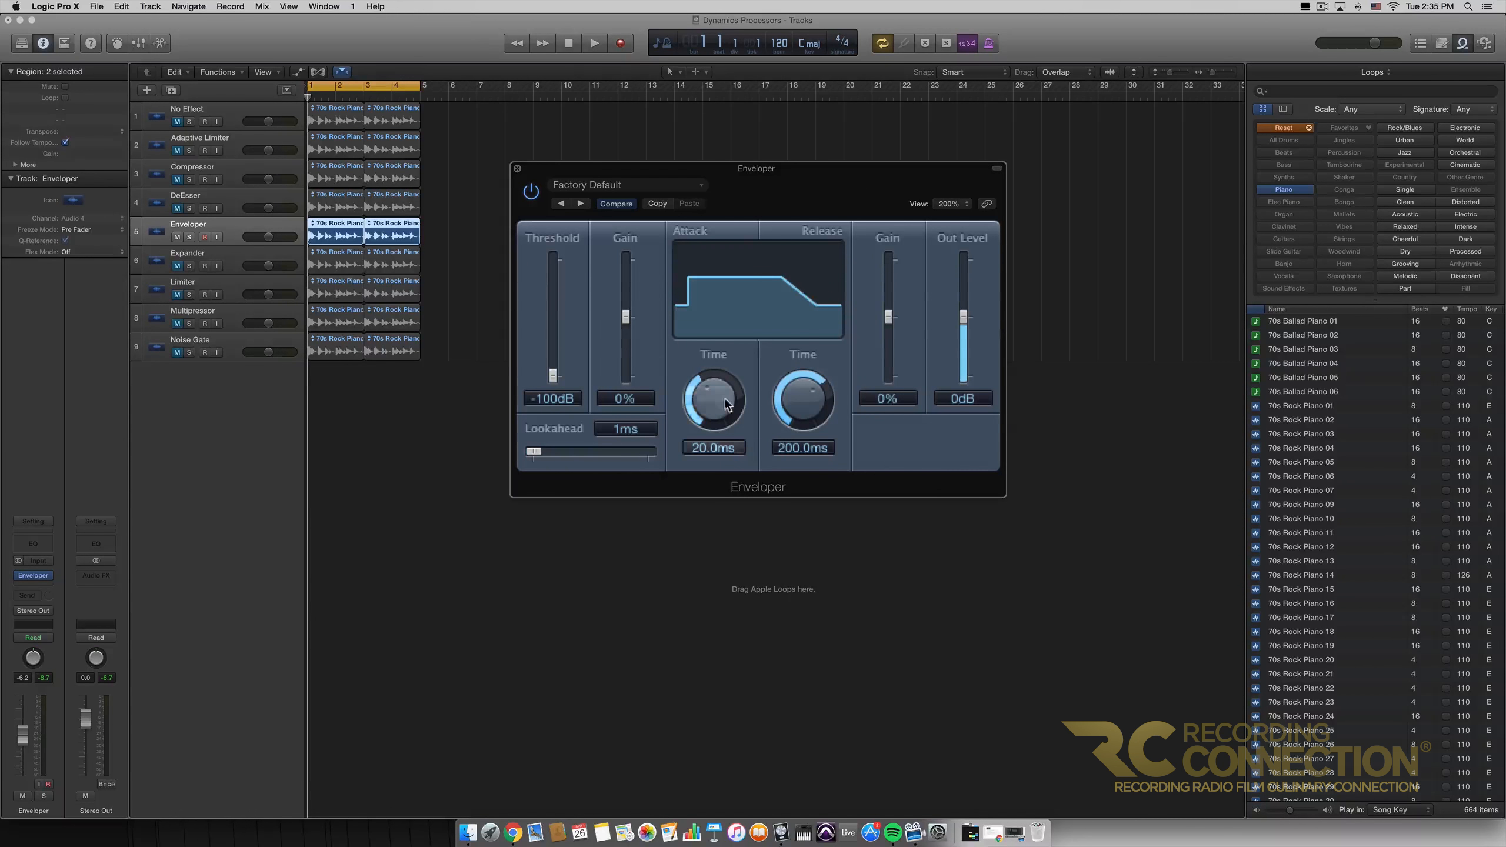
left_click(653, 194)
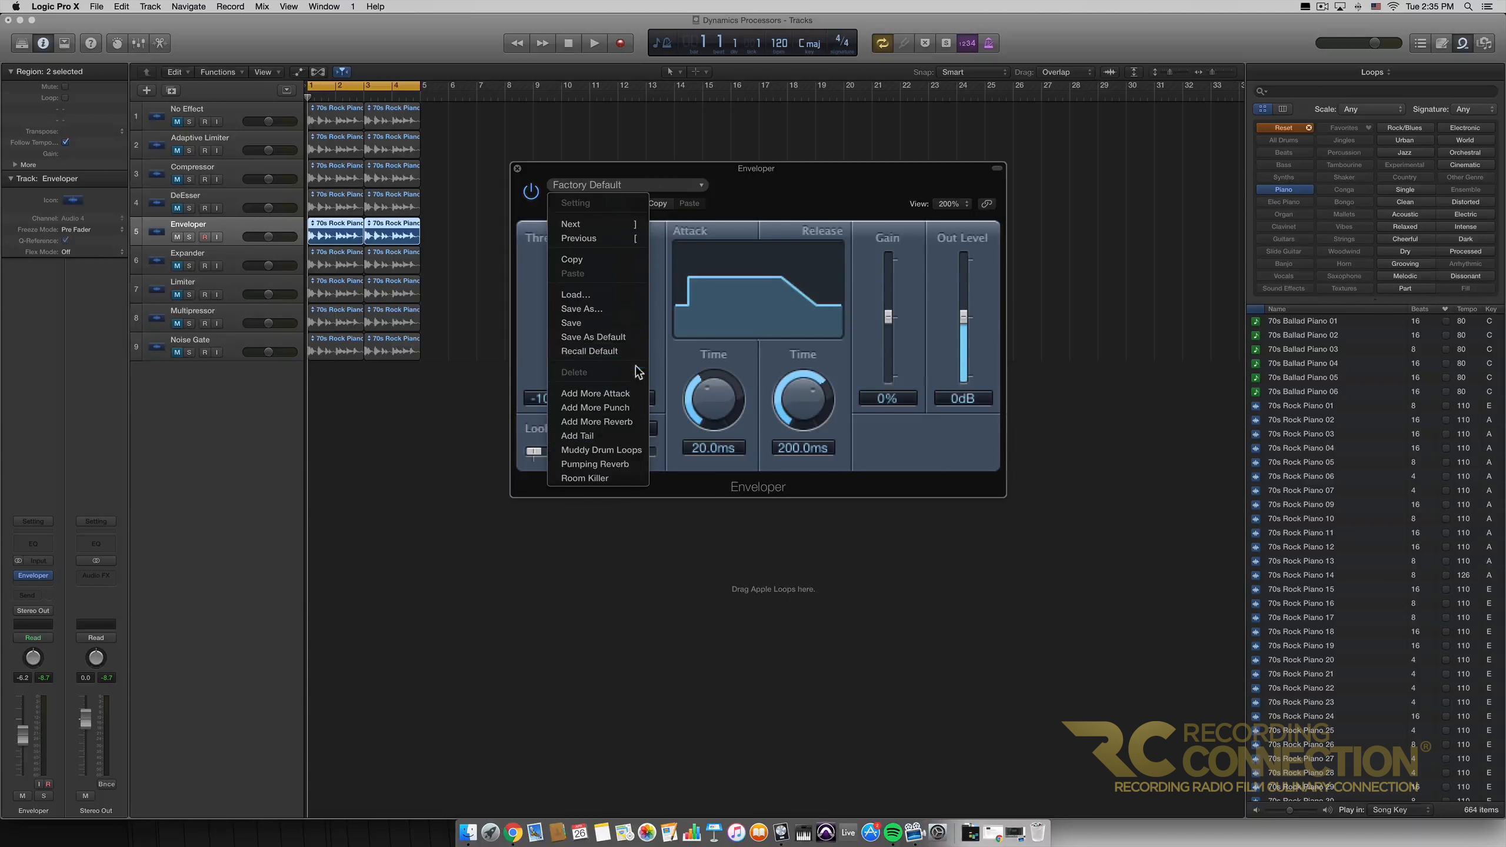
left_click(621, 435)
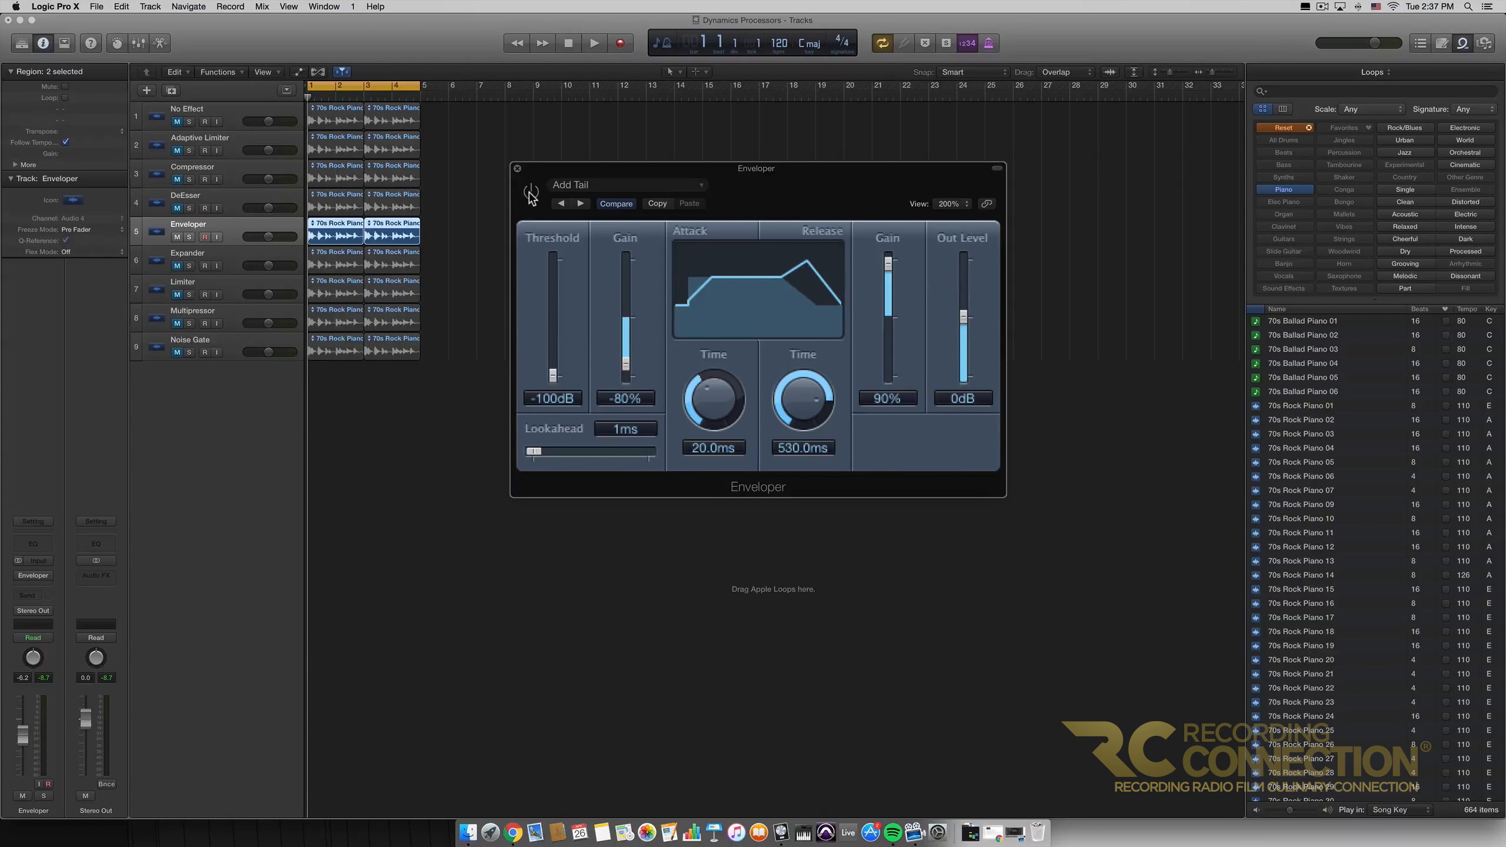
Turn off cycle mode and play the piano loop through with the Enveloper bypassed.
left_click(882, 43)
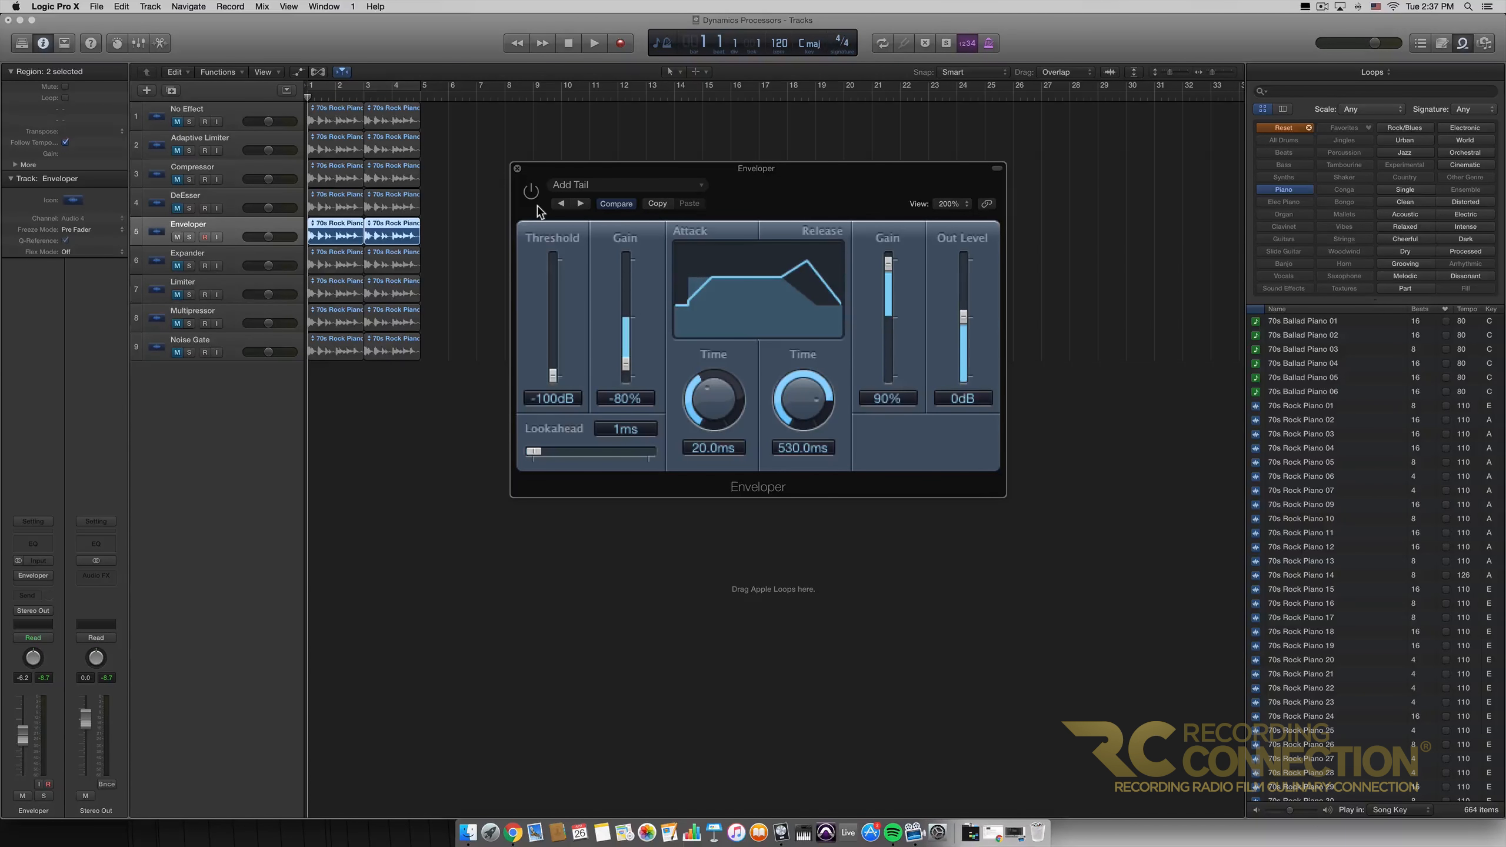
left_click(570, 40)
left_click(597, 40)
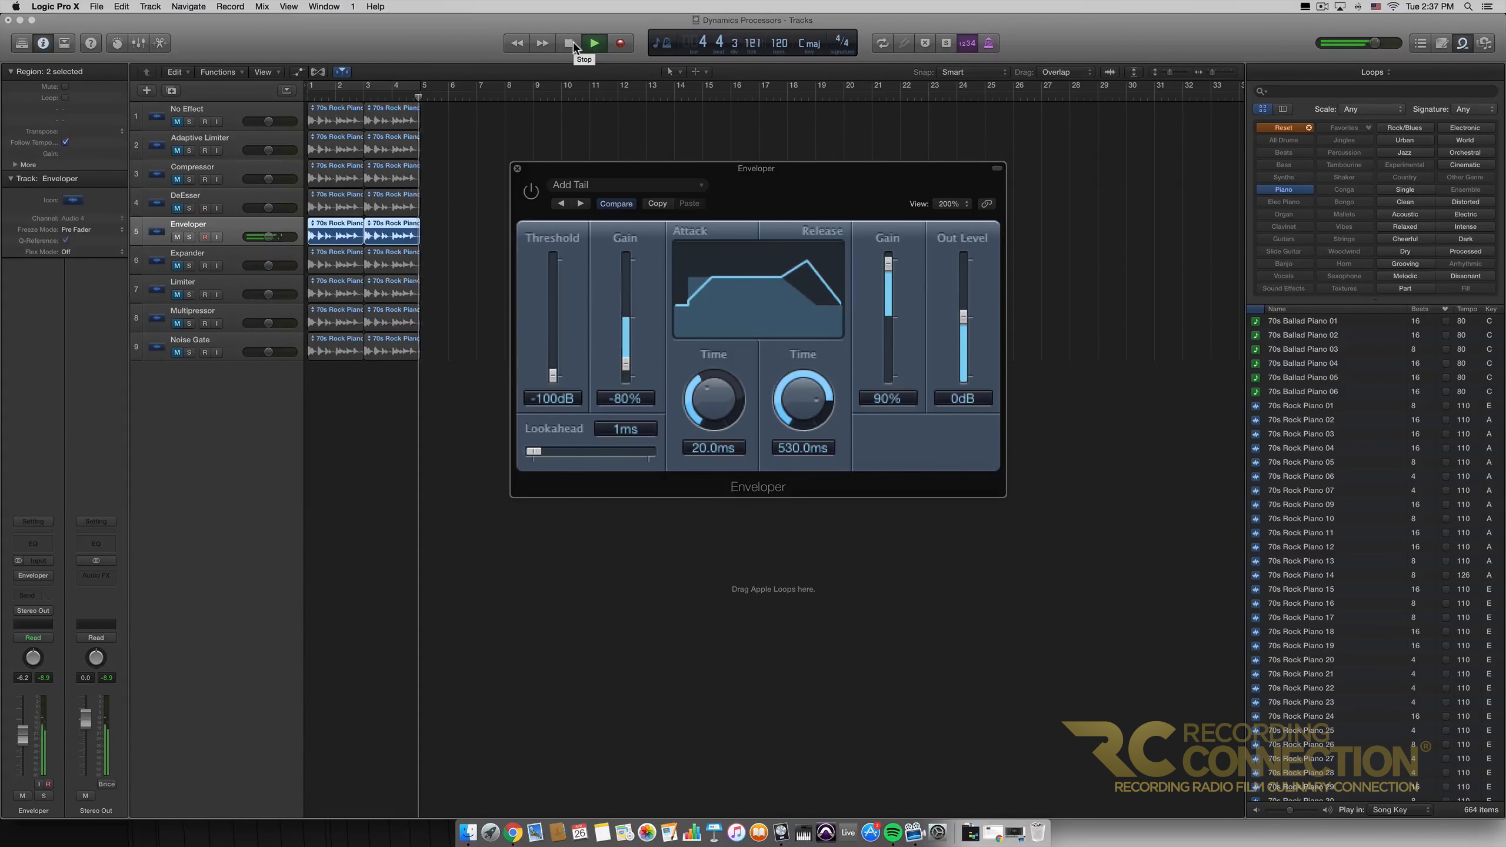
left_click(570, 43)
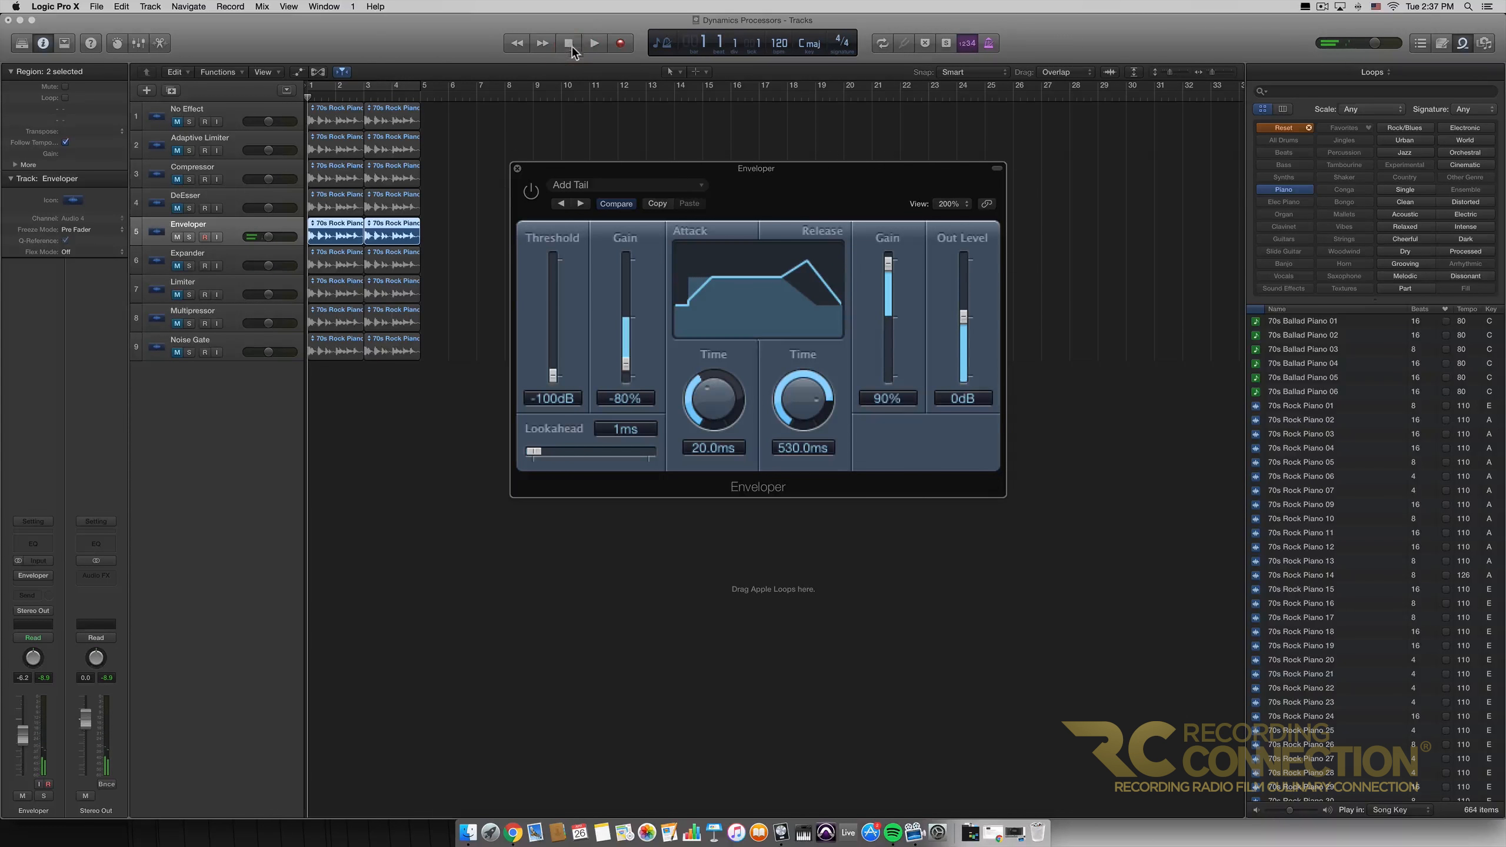
Enable the Enveloper, play the loop with the Add Tail preset, and return the playhead to the beginning.
left_click(531, 192)
left_click(595, 44)
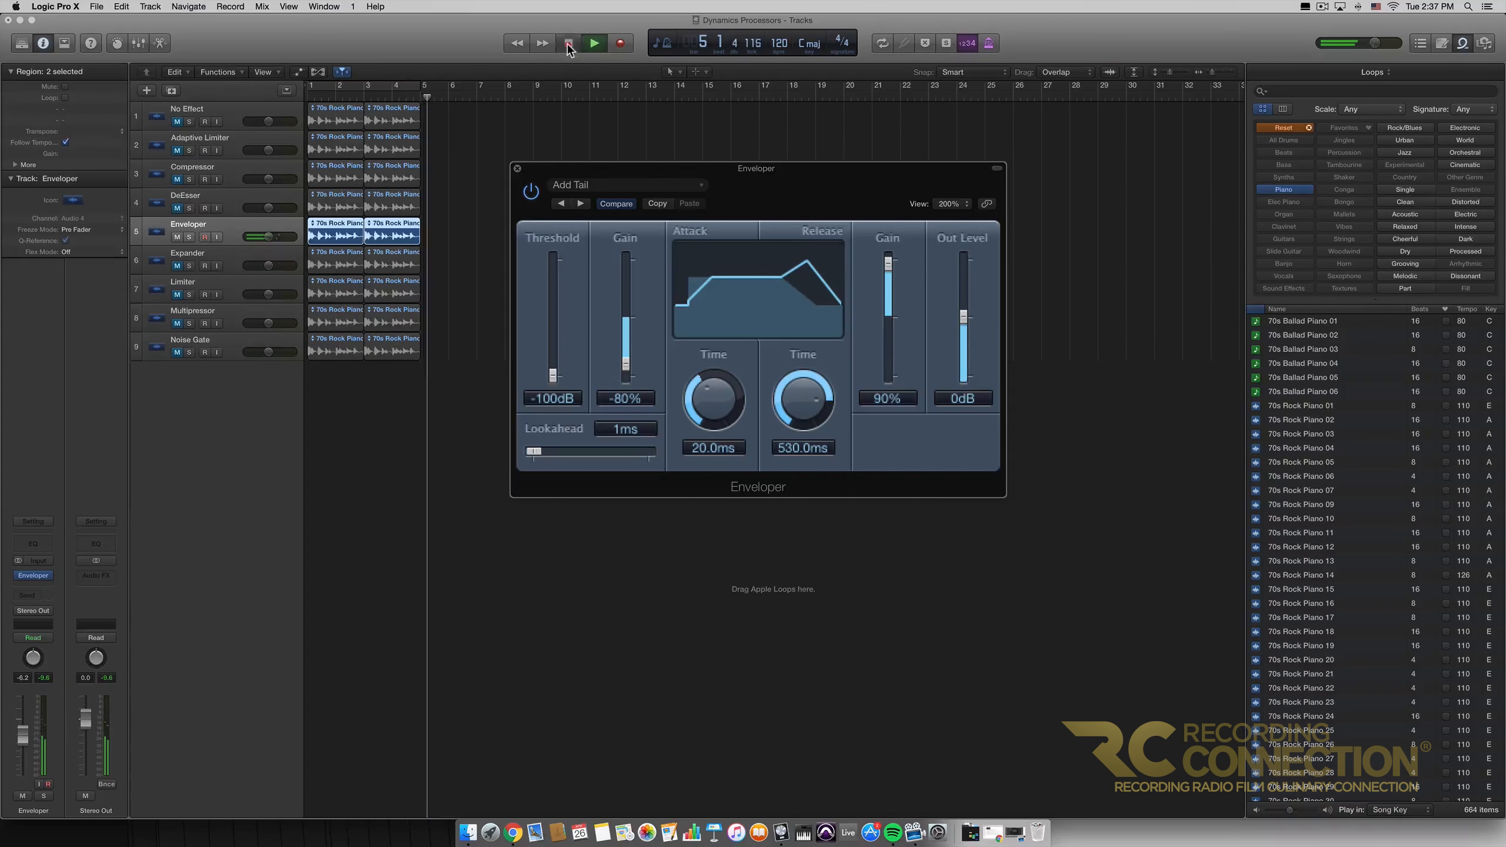
left_click(568, 43)
left_click(567, 43)
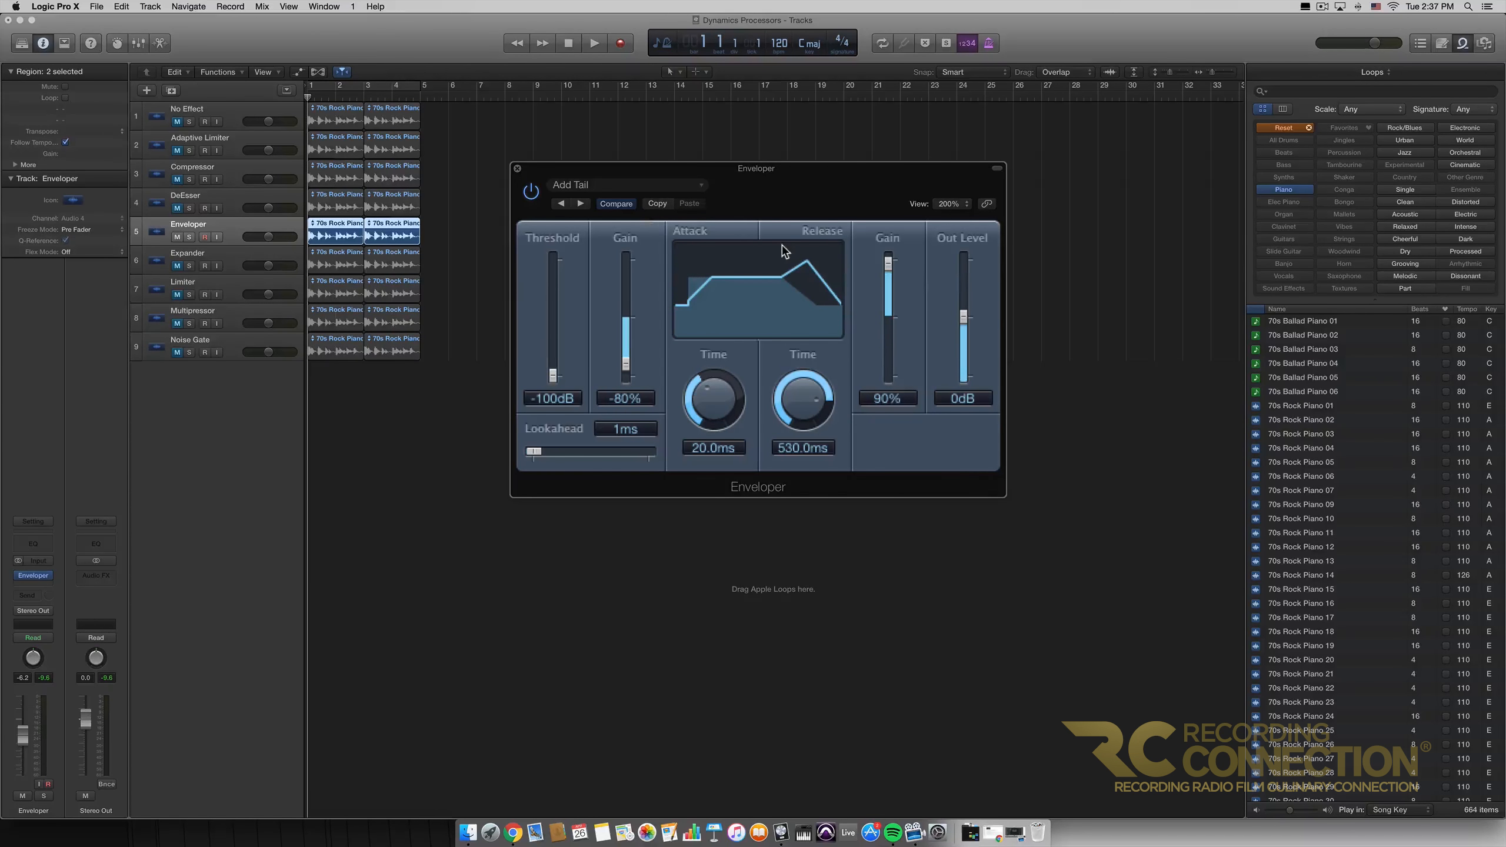
Close the Enveloper window, mute its track, and unmute and select the Expander track.
left_click(517, 169)
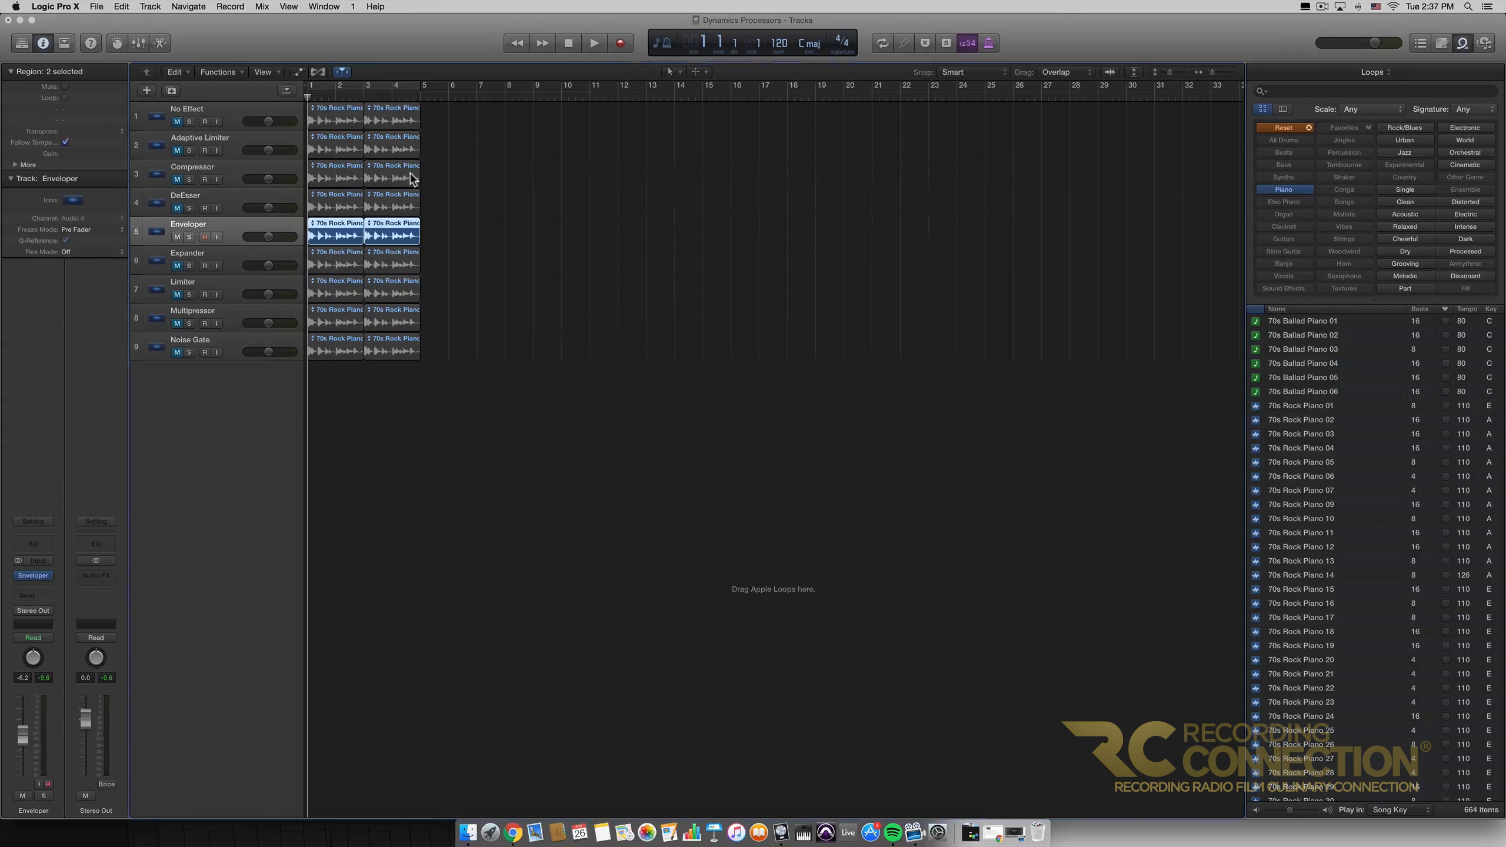
left_click(175, 237)
left_click(174, 266)
left_click(214, 252)
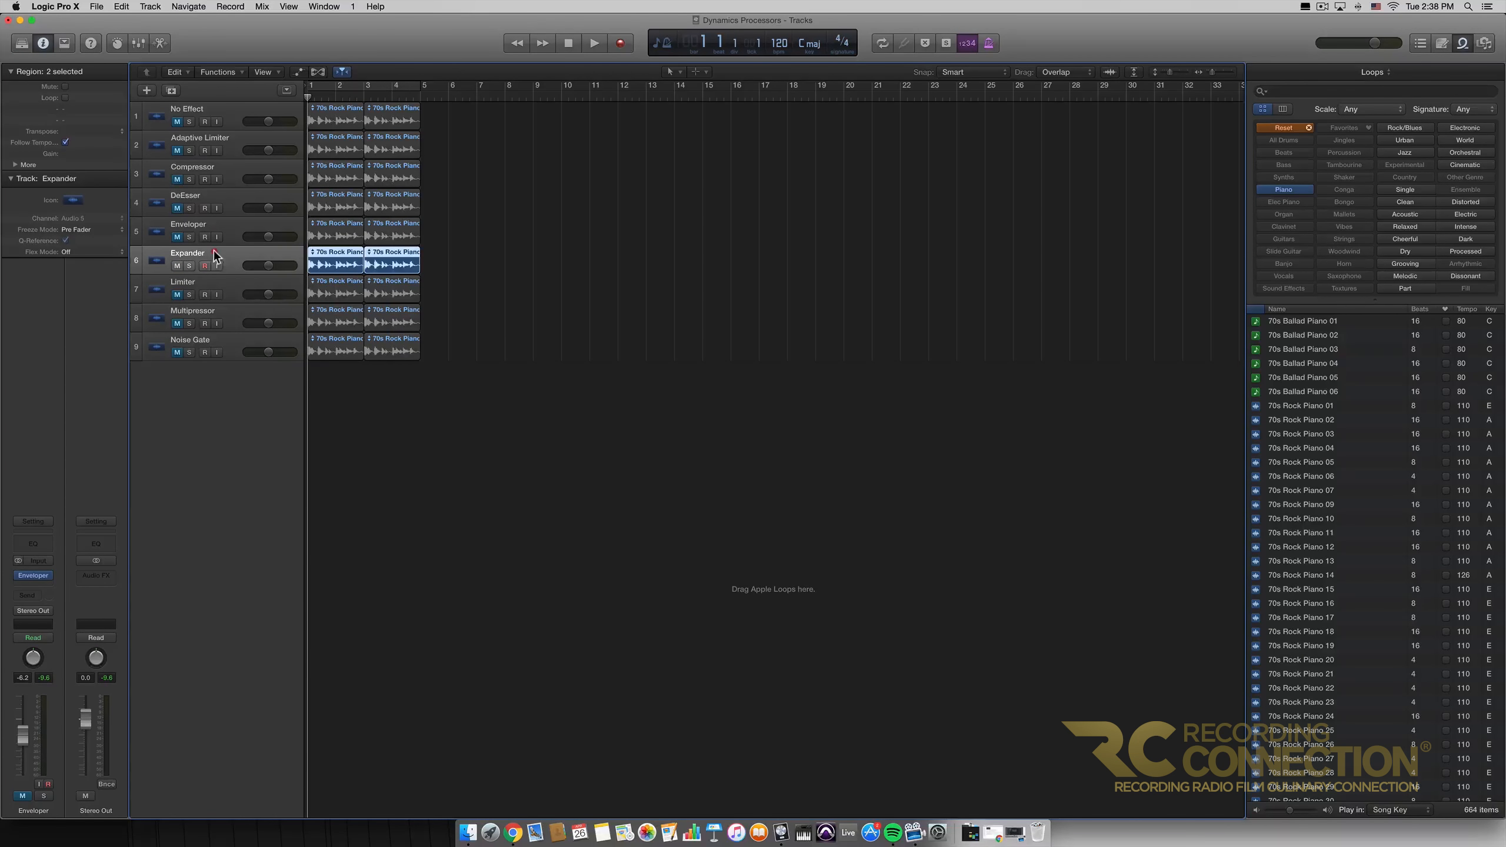
Open the Expander plug-in, move its window clear of the tracks, and load the More Punch preset.
left_click(33, 574)
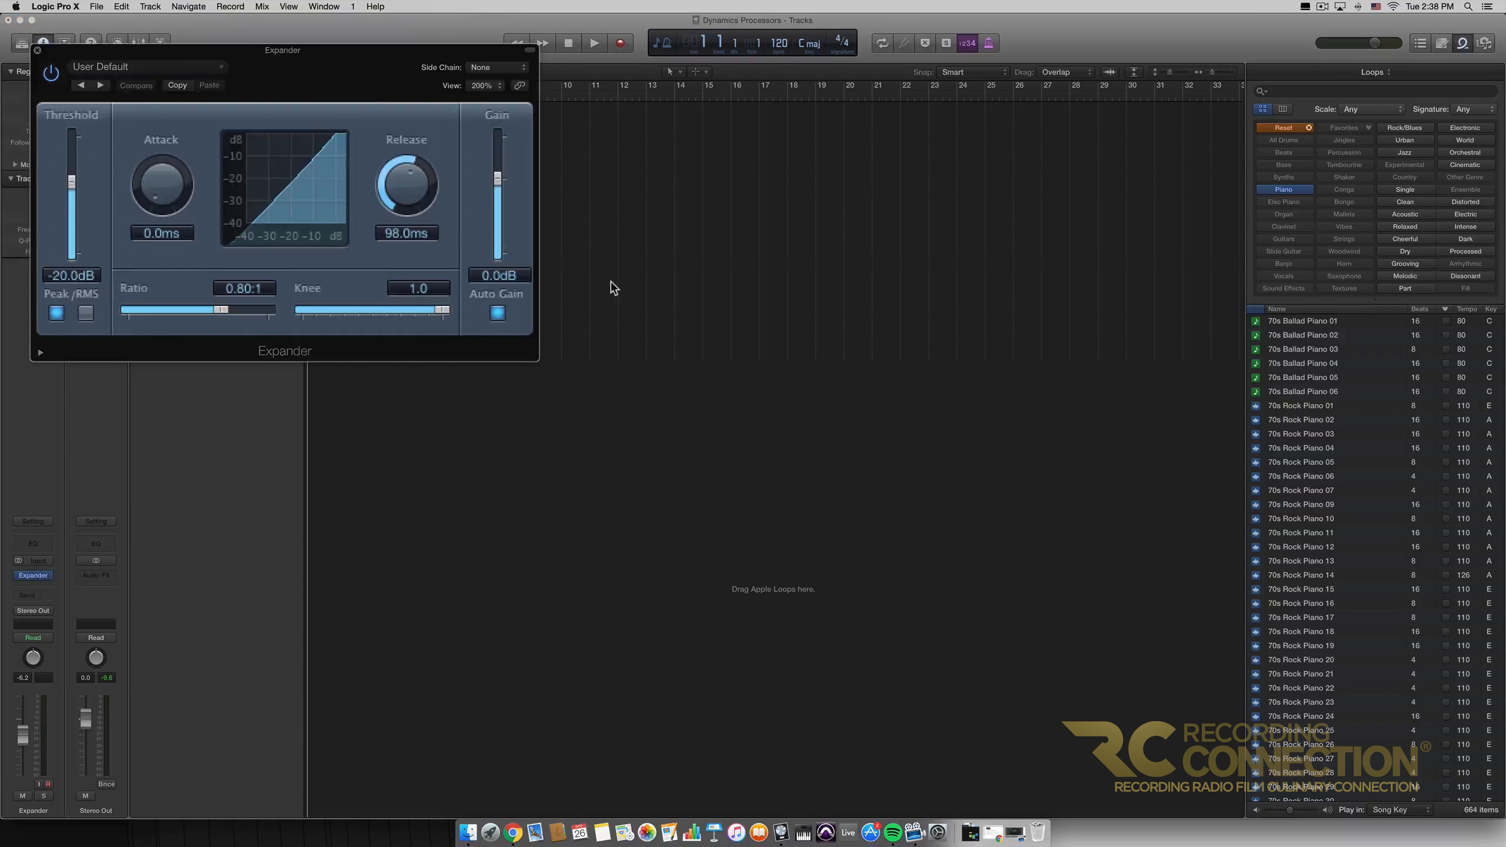
left_click_drag(389, 115, 784, 207)
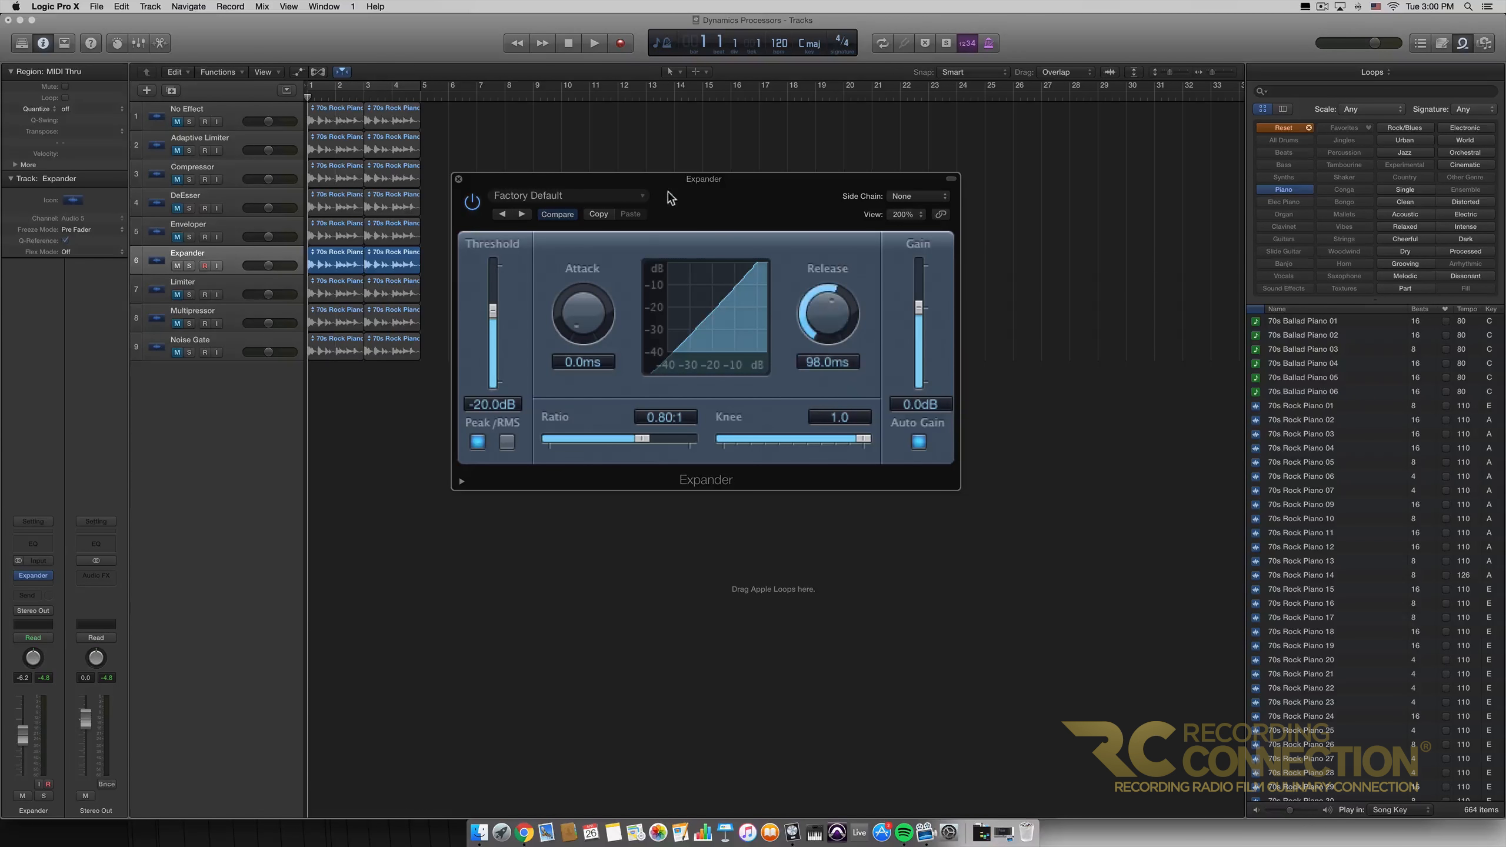
left_click(600, 199)
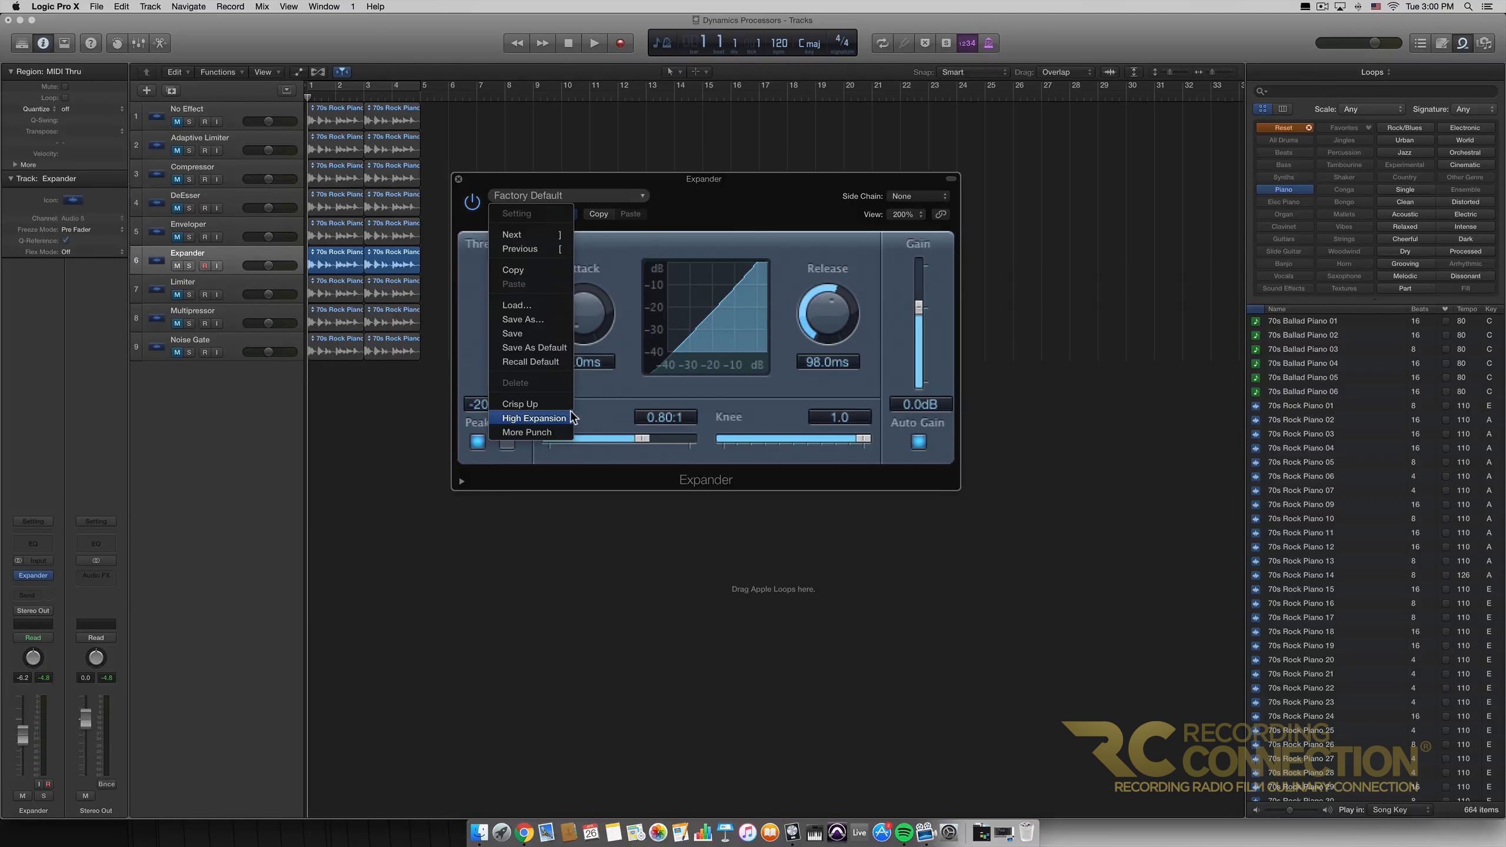
left_click(549, 433)
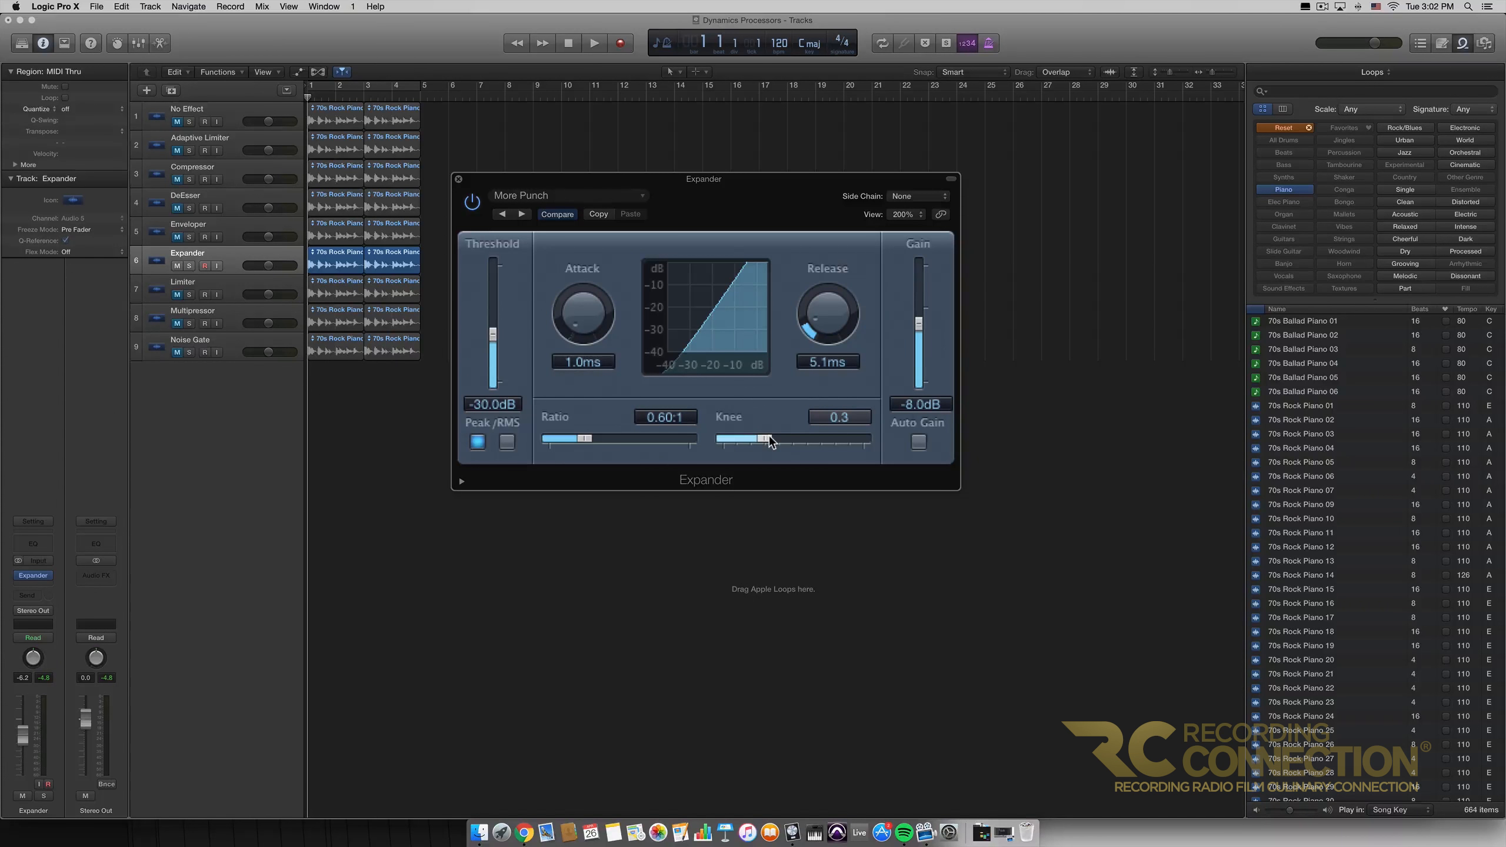
Toggle the Expander's Auto Gain and leave it off, keeping the Knee at 0.3.
mouse_move(770, 437)
left_mouse_down()
mouse_move(717, 439)
mouse_move(905, 435)
mouse_move(687, 434)
mouse_move(766, 439)
left_mouse_up()
left_click(919, 442)
left_click(915, 441)
left_click(916, 441)
Bypass the Expander, play the loop without the effect, and return the playhead to the beginning.
left_click(474, 202)
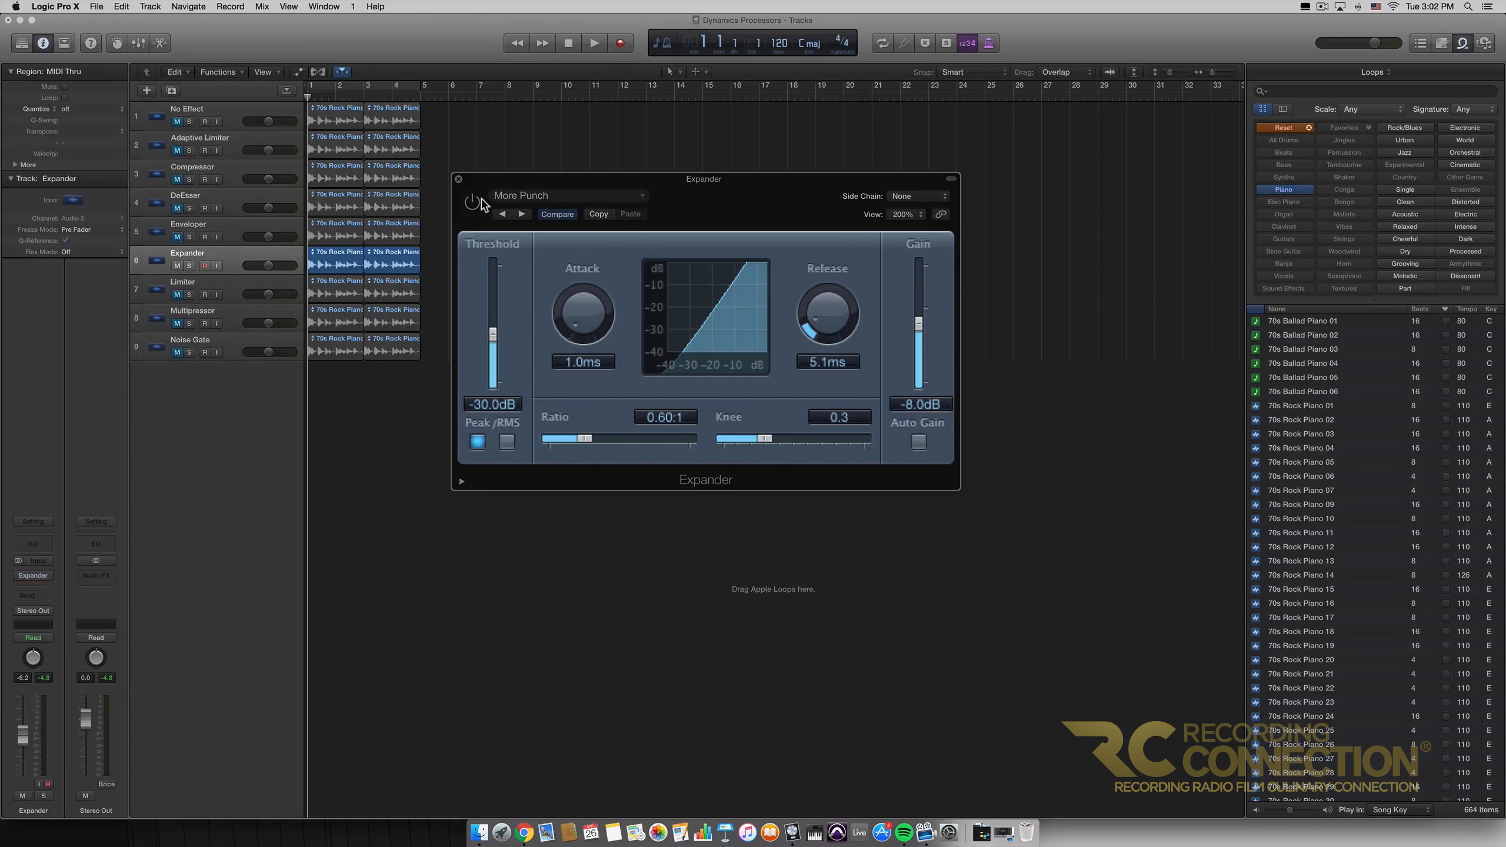
left_click(595, 43)
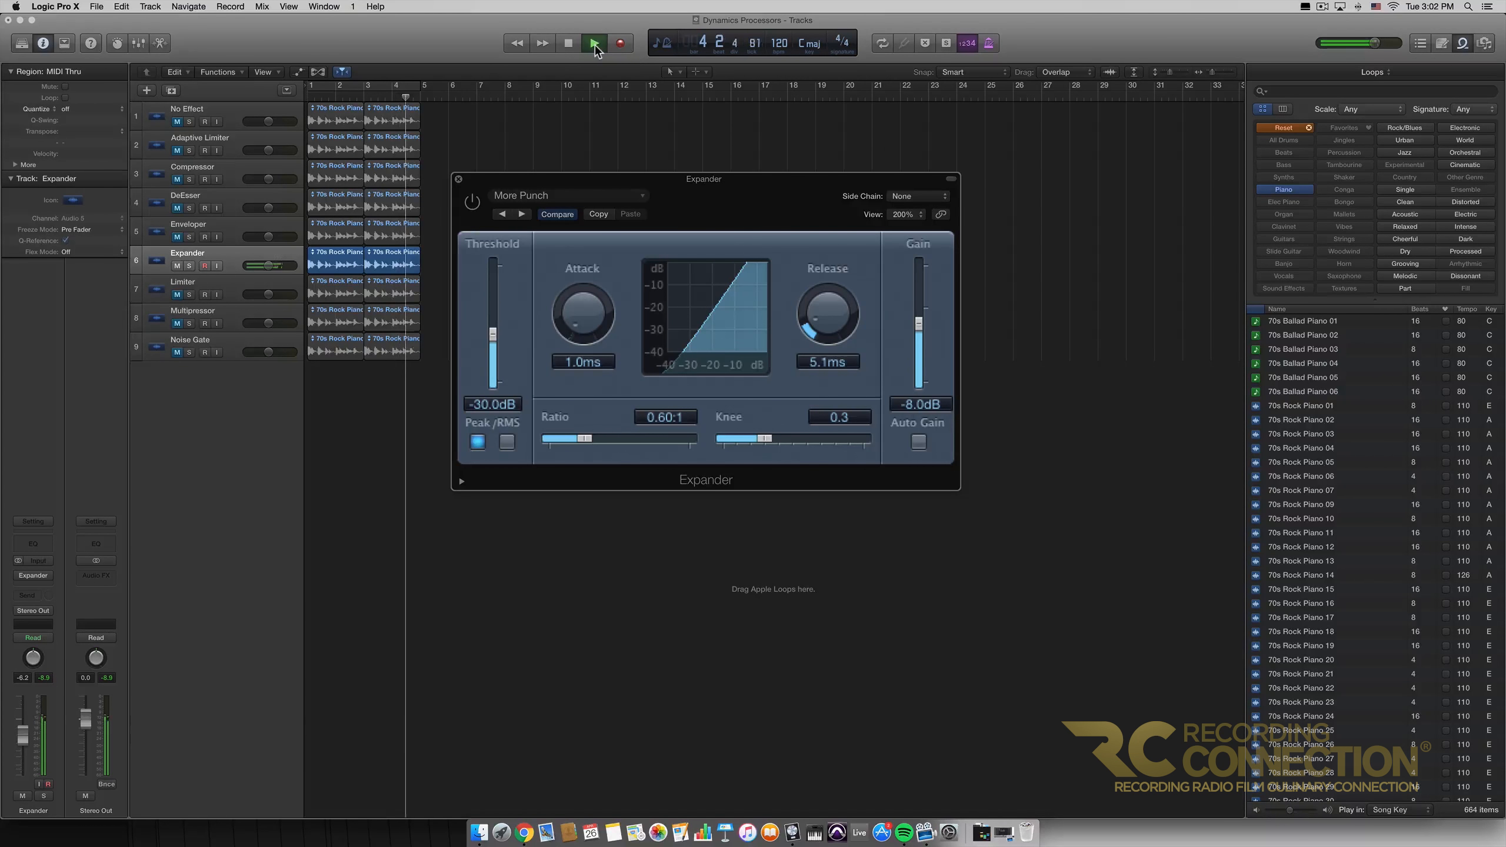
left_click(570, 44)
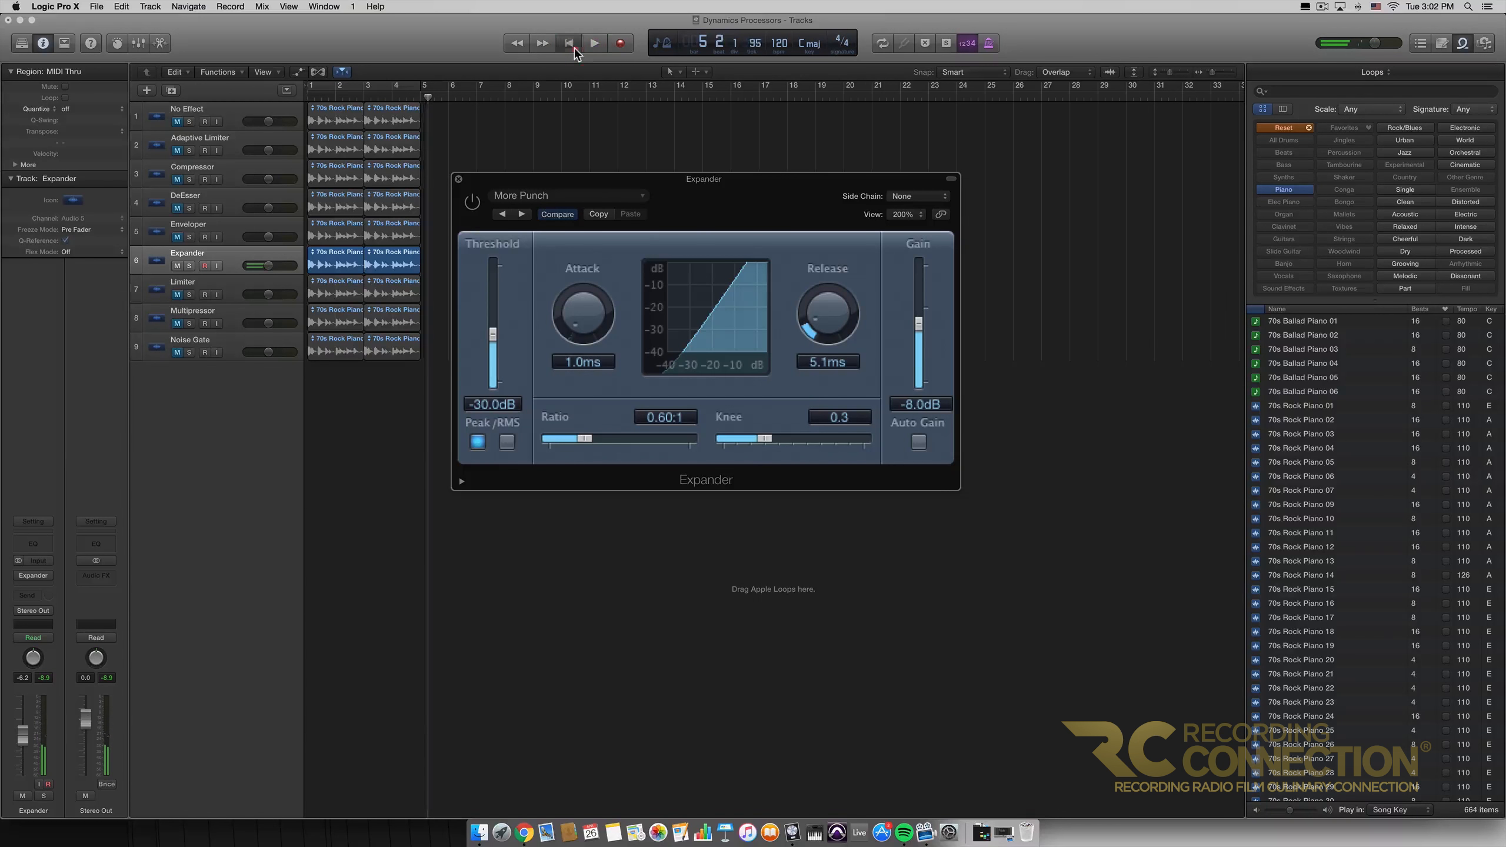
left_click(569, 44)
Enable the Expander, play the loop with the More Punch preset, and return the playhead to the beginning.
left_click(471, 203)
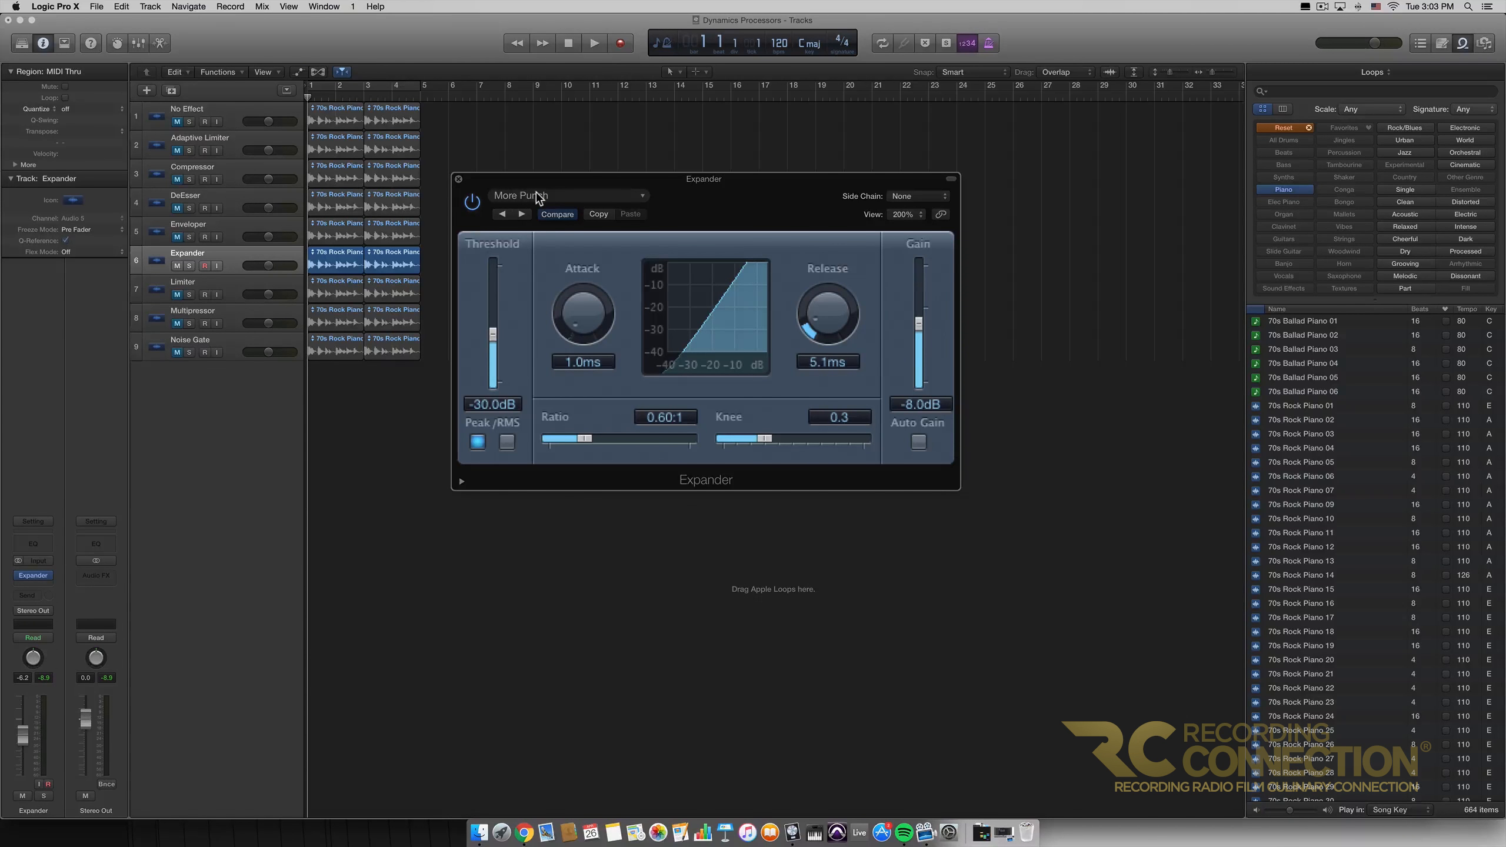
left_click(593, 43)
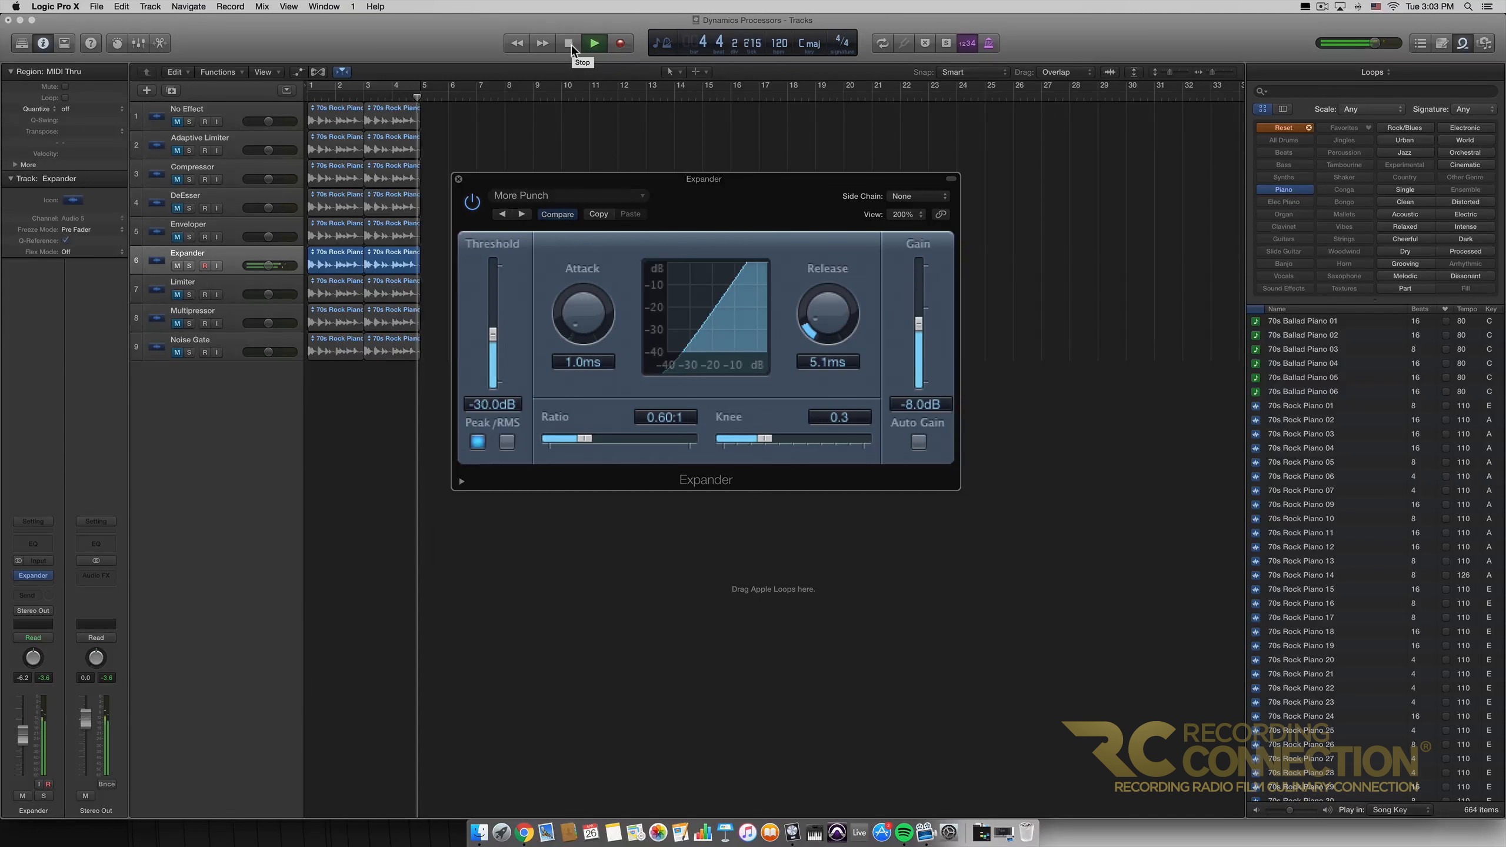
left_click(571, 45)
left_click(572, 44)
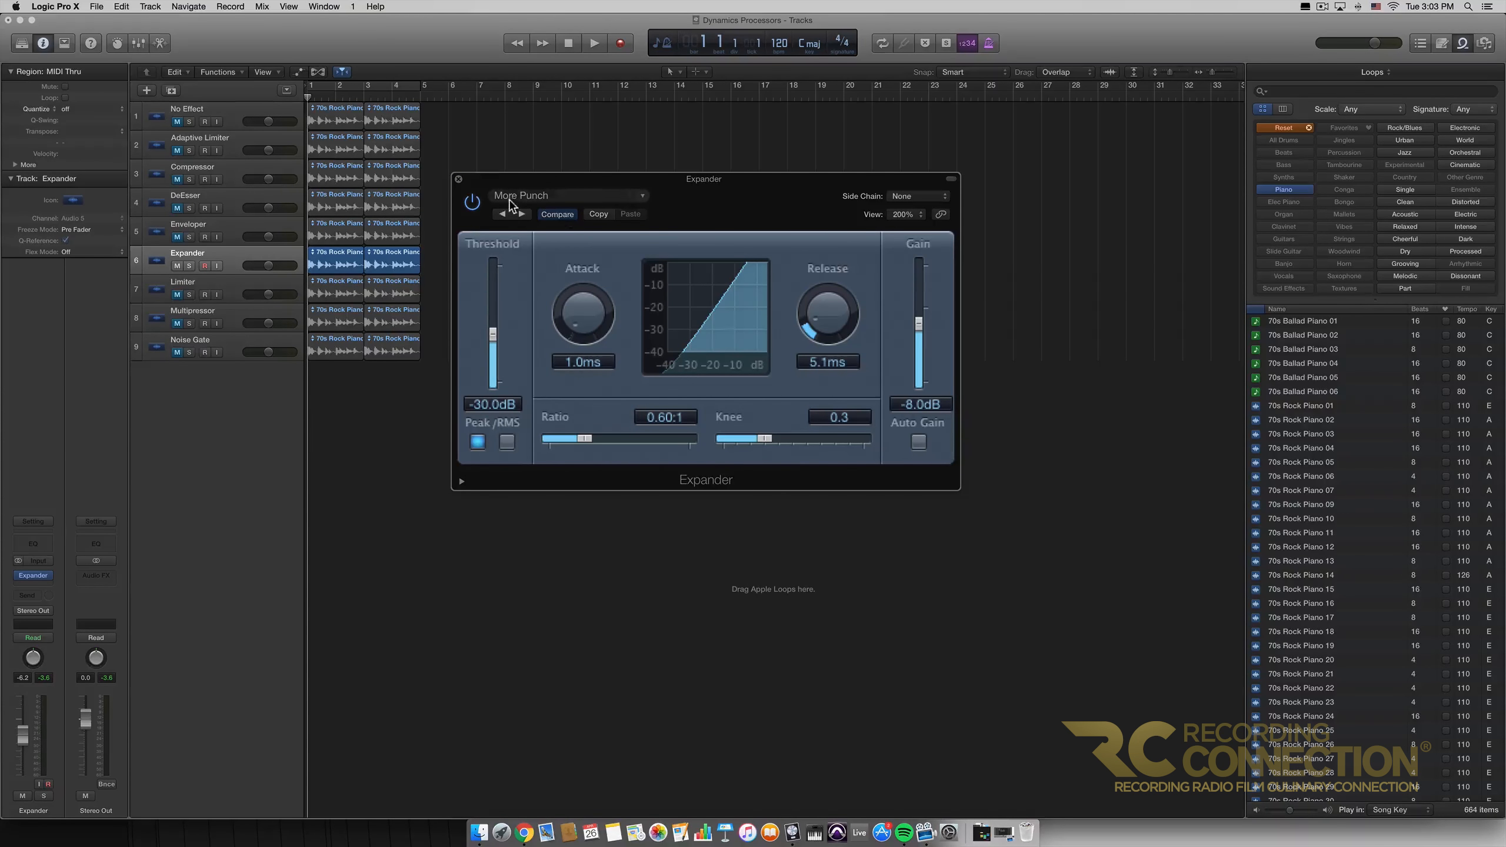
Close the Expander, switch from its muted track to the unmuted Limiter track, and open the Limiter plug-in clear of the tracks.
left_click(458, 180)
left_click(235, 252)
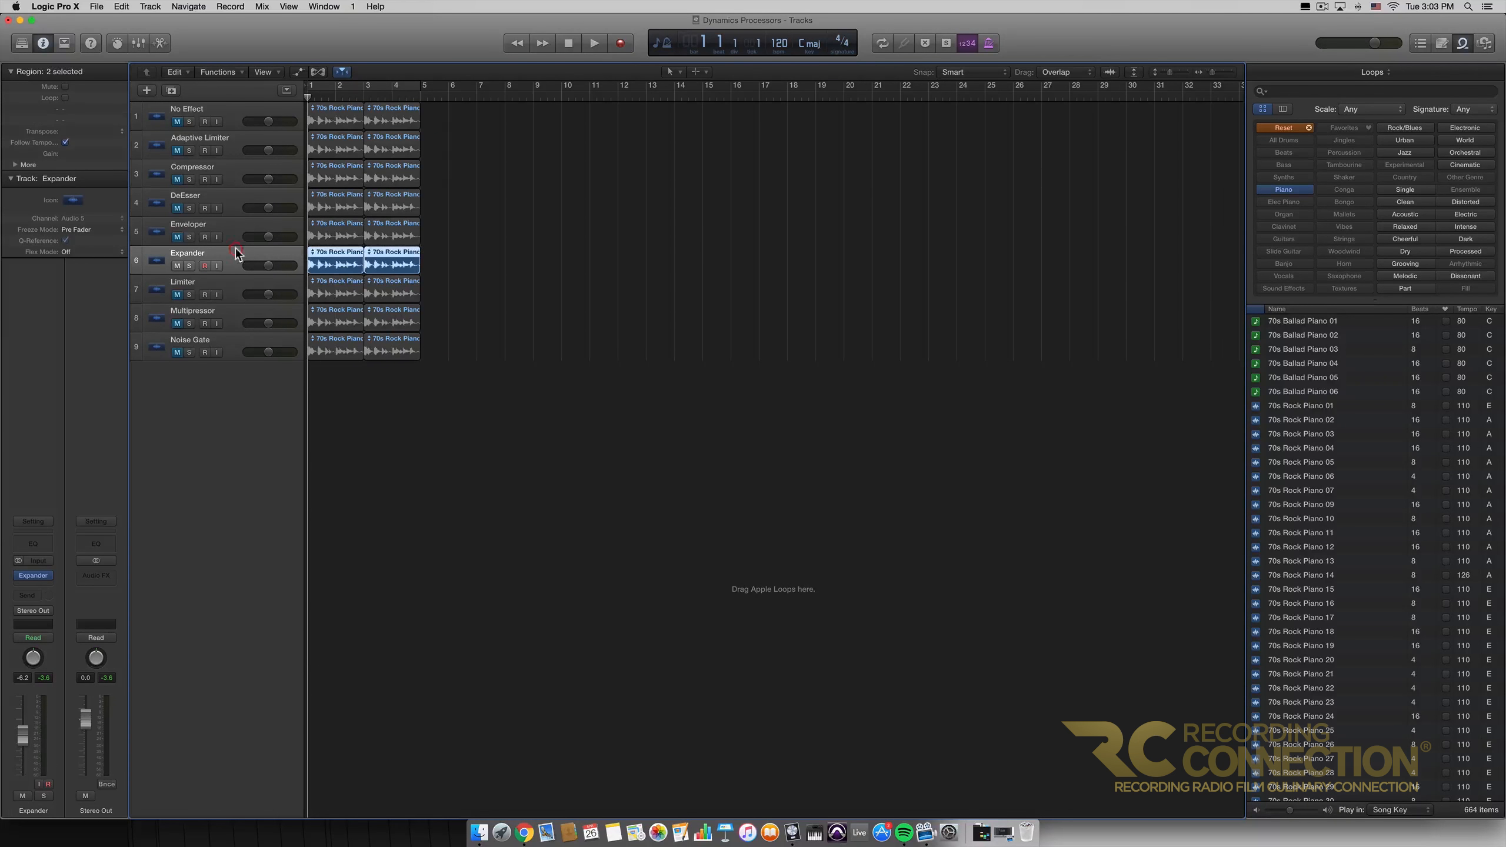
left_click(227, 288)
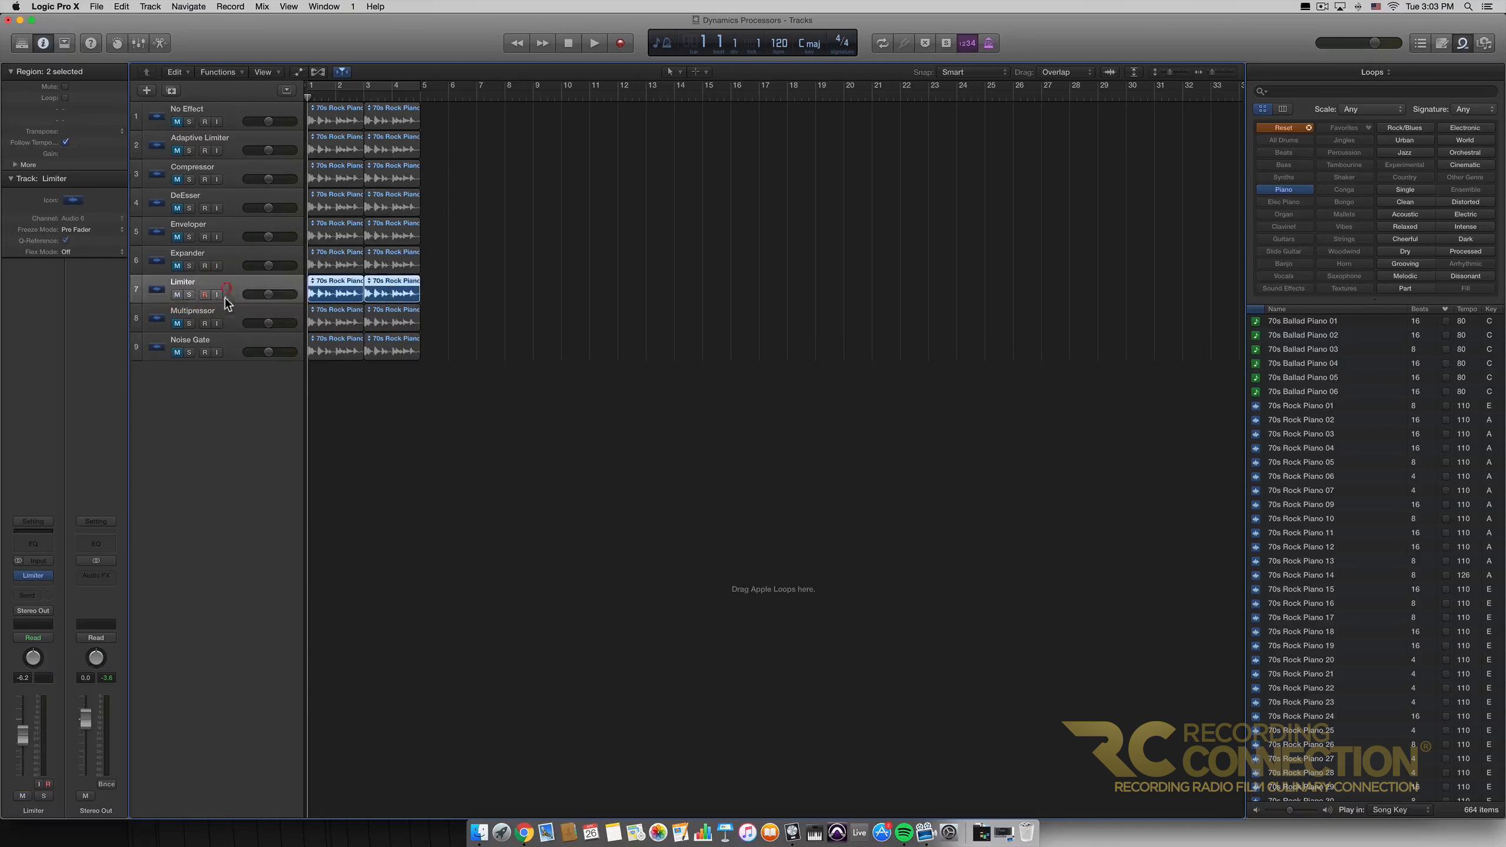
left_click(33, 575)
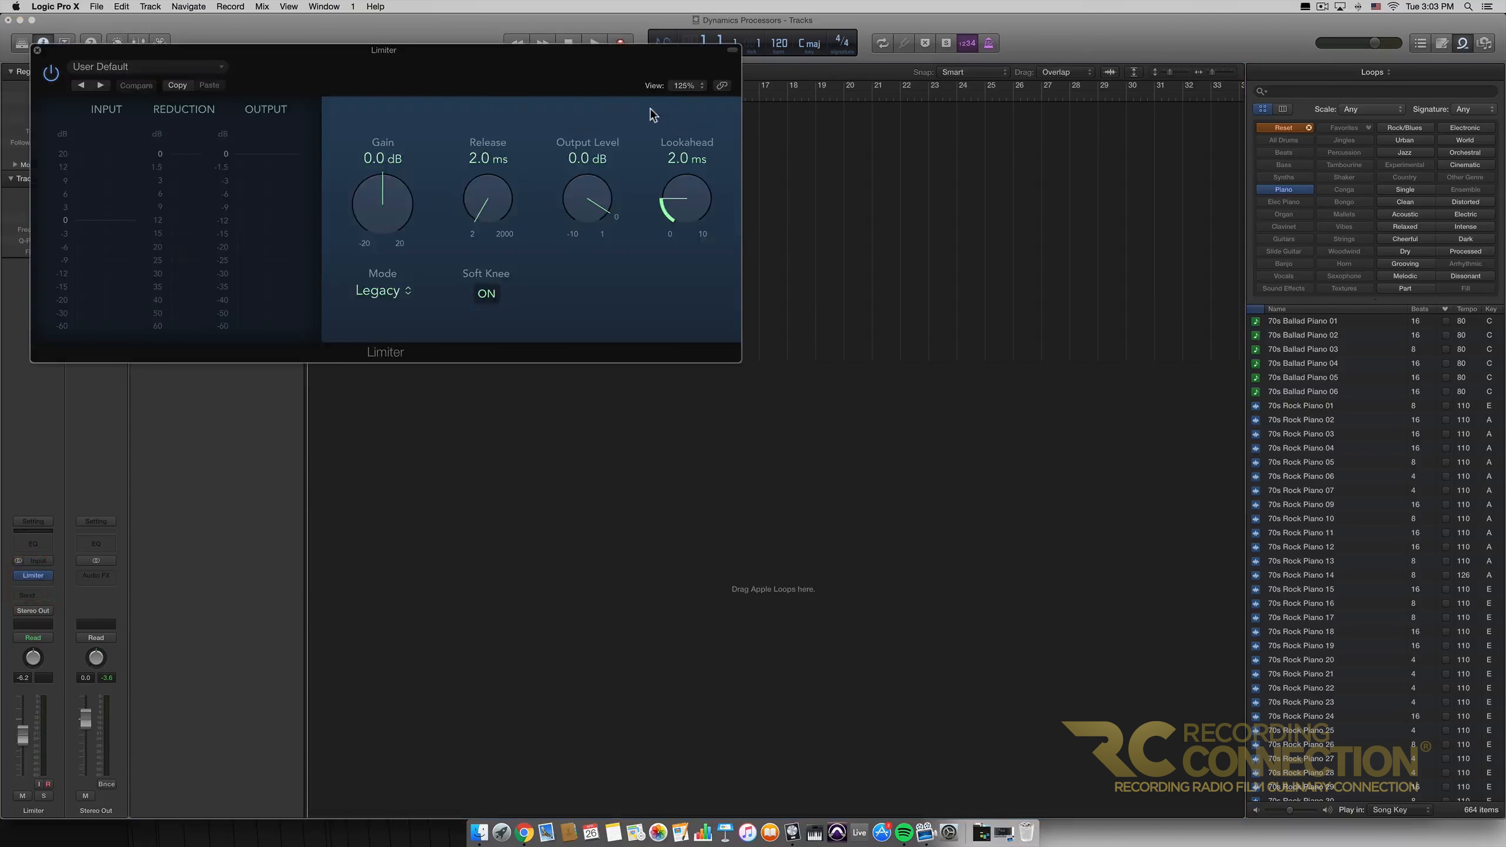
left_click_drag(616, 92, 996, 225)
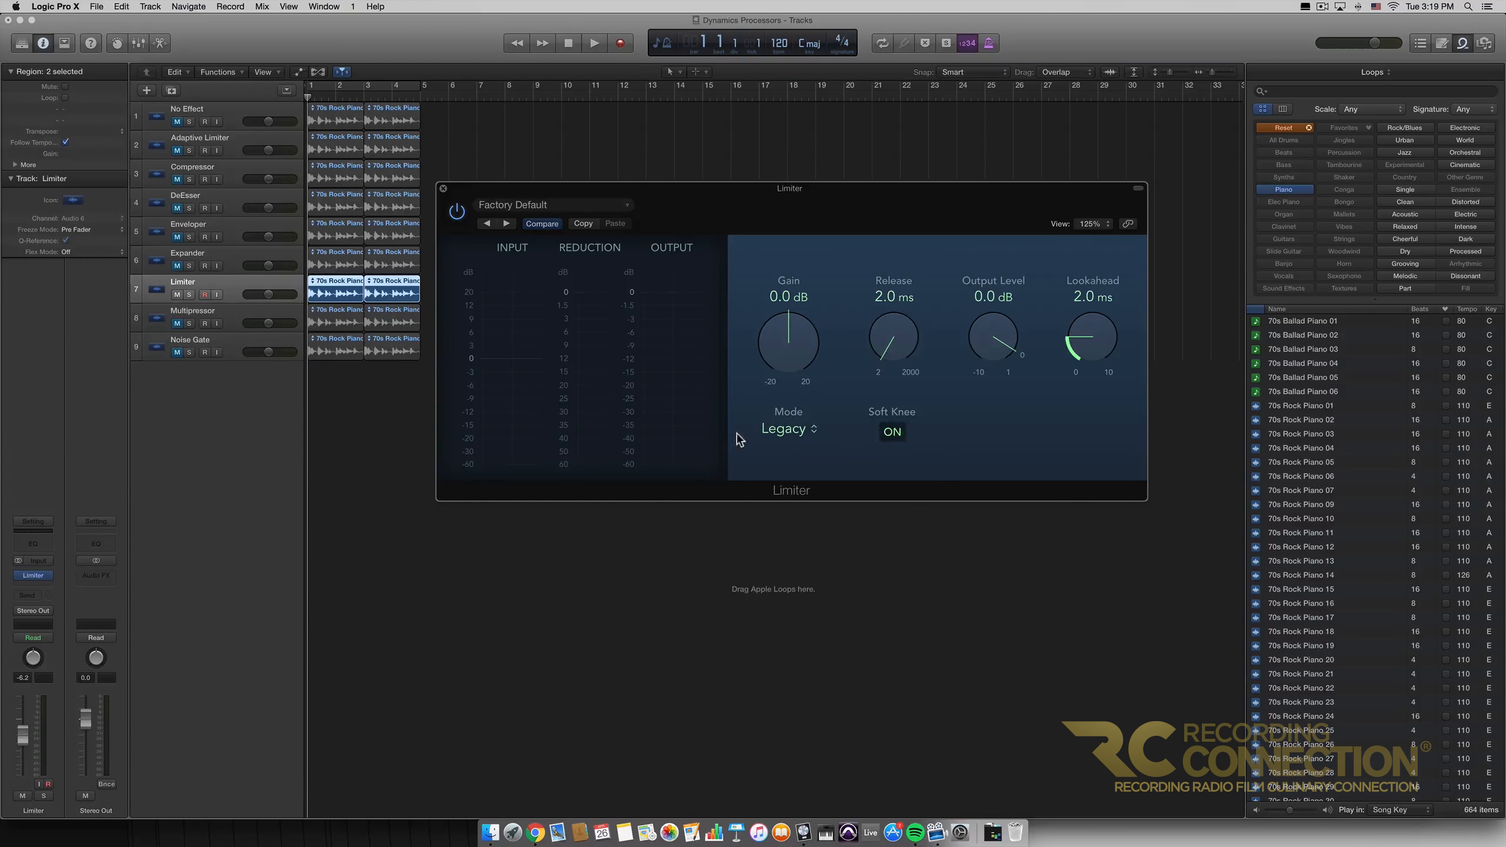
Keep the Limiter in Legacy mode, sweep its Release to 2000 ms and back to 2 ms, and vary the Output Level before resetting it to 0 dB.
left_click(788, 429)
left_click(795, 436)
left_click_drag(888, 334, 880, 249)
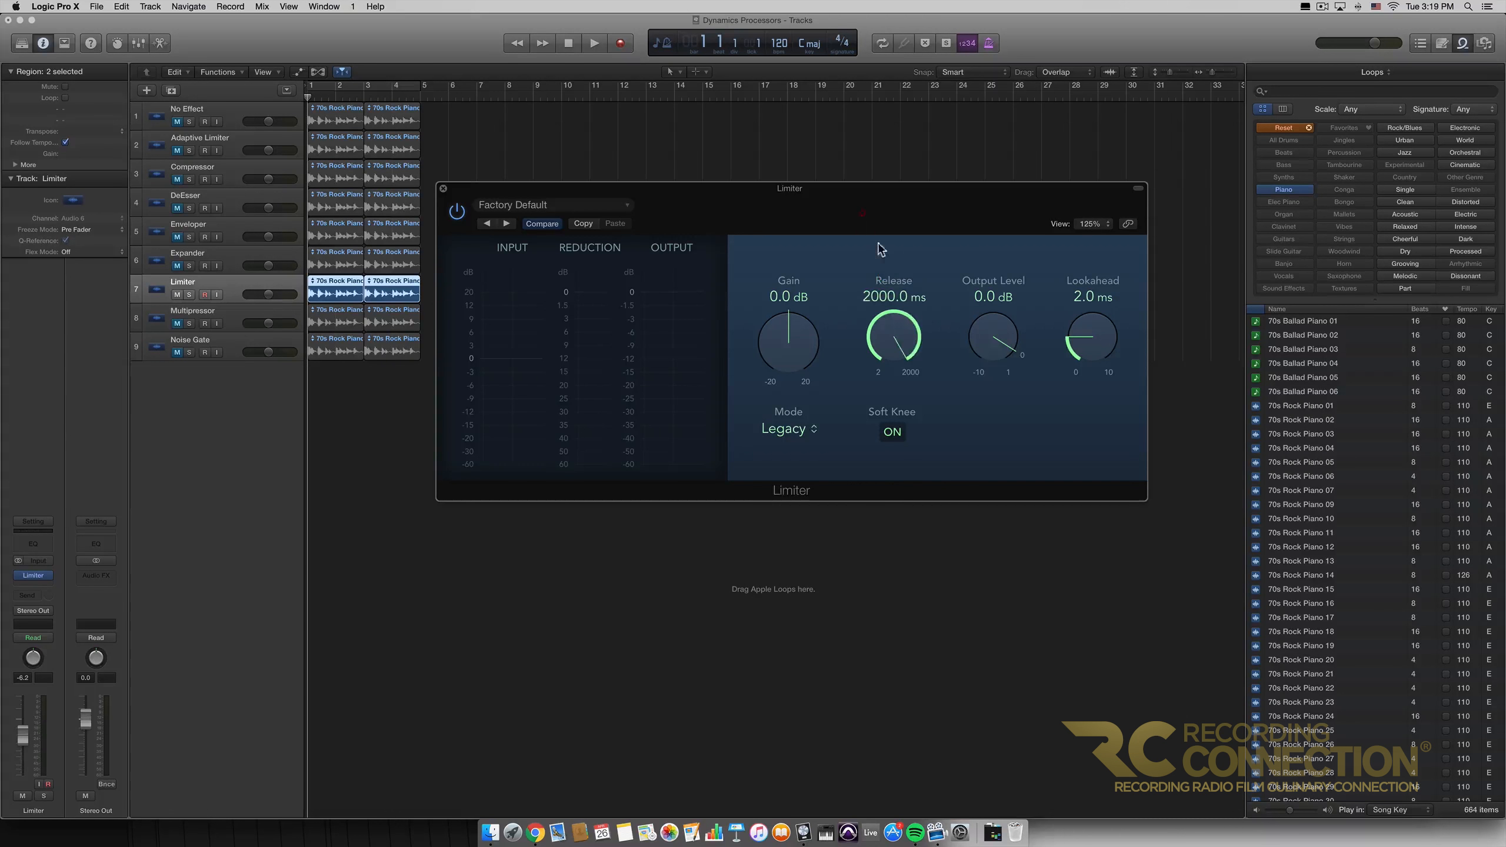
left_click_drag(896, 341, 901, 408)
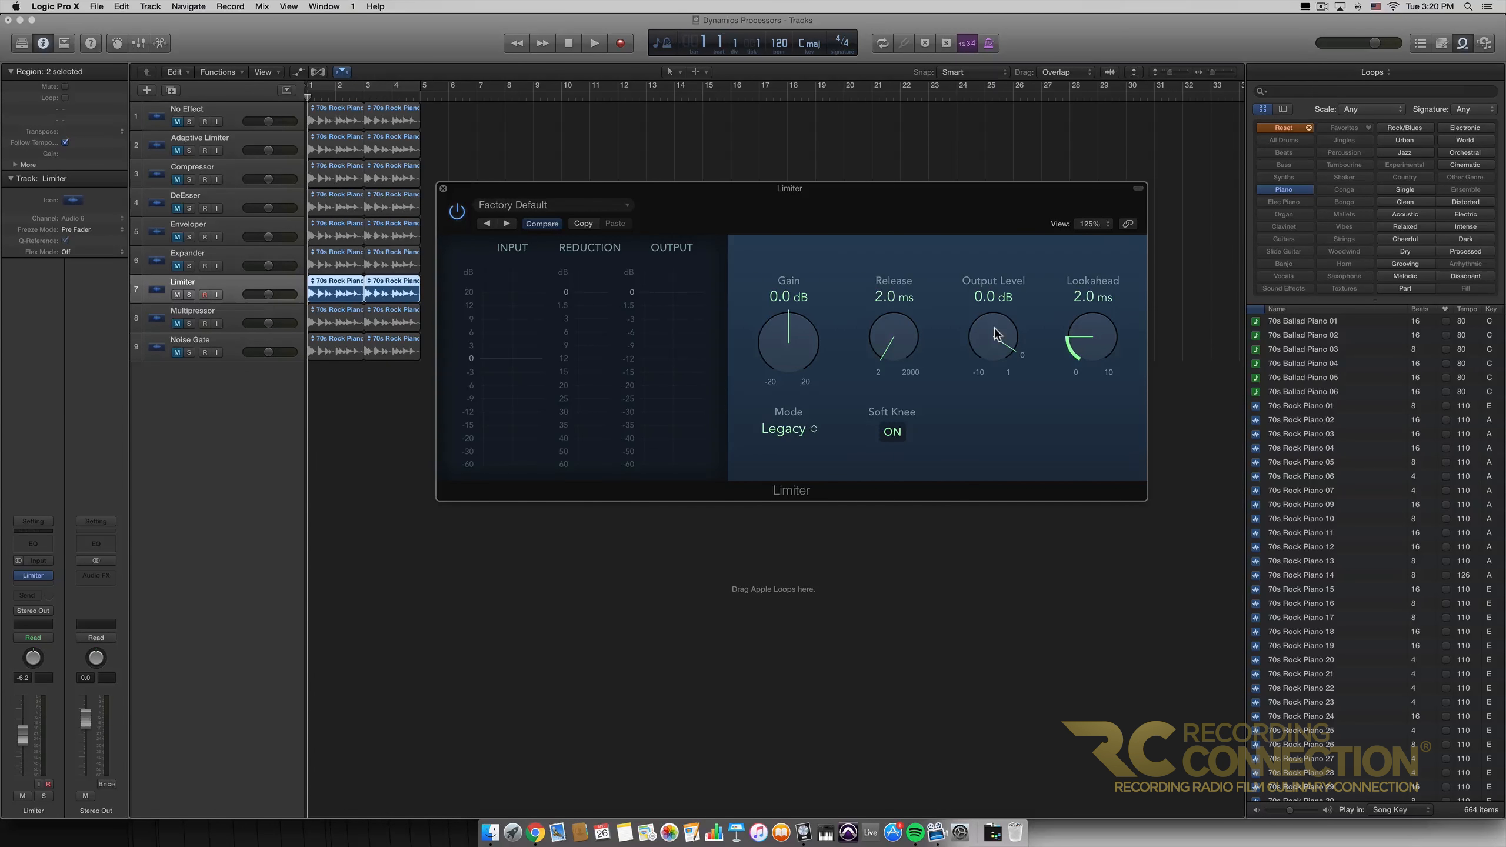
left_click_drag(996, 334, 972, 135)
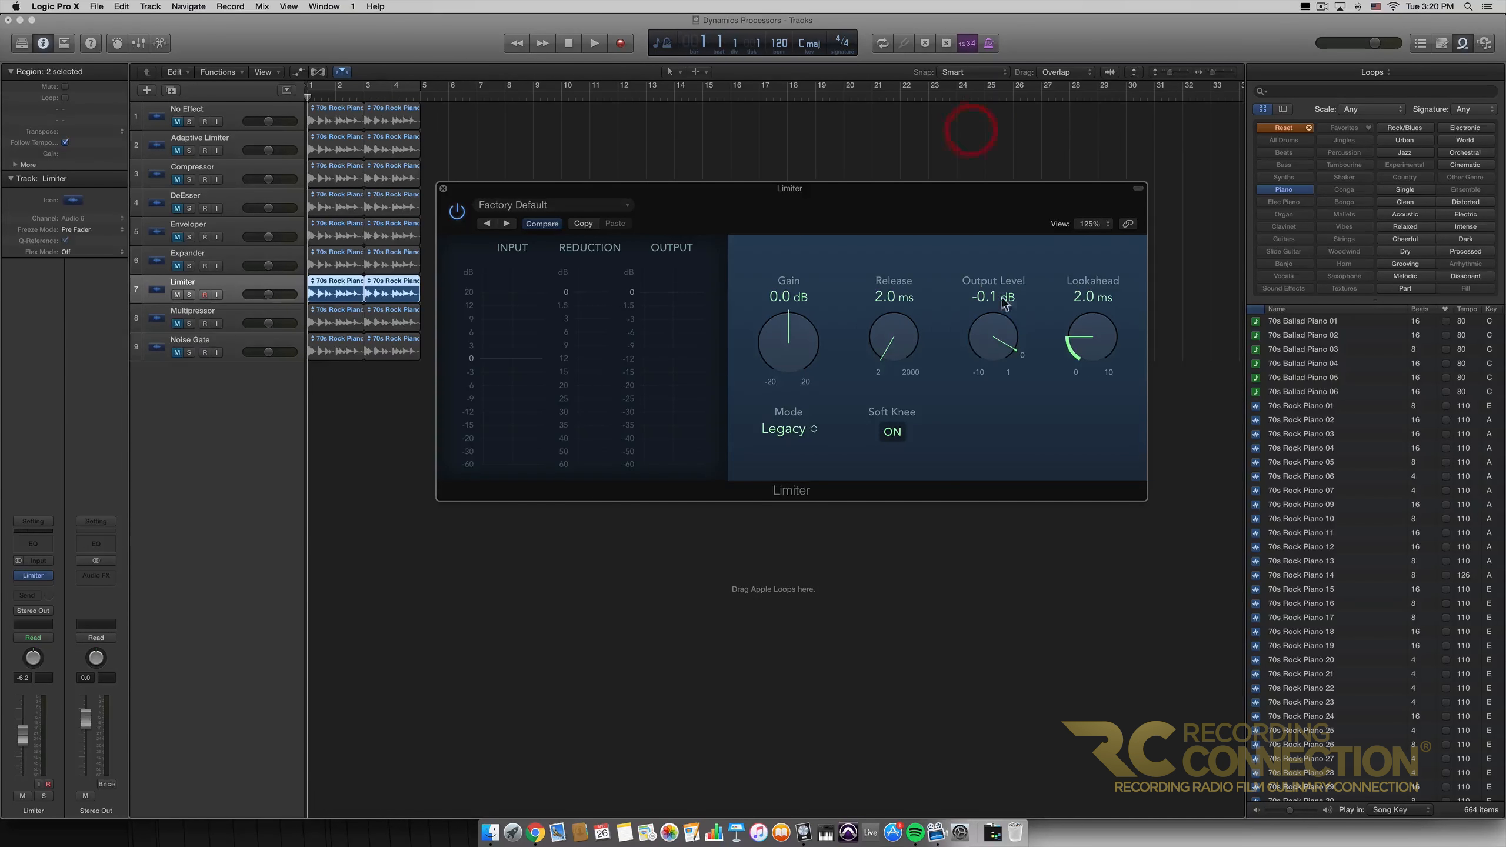
left_click(997, 347, "alt")
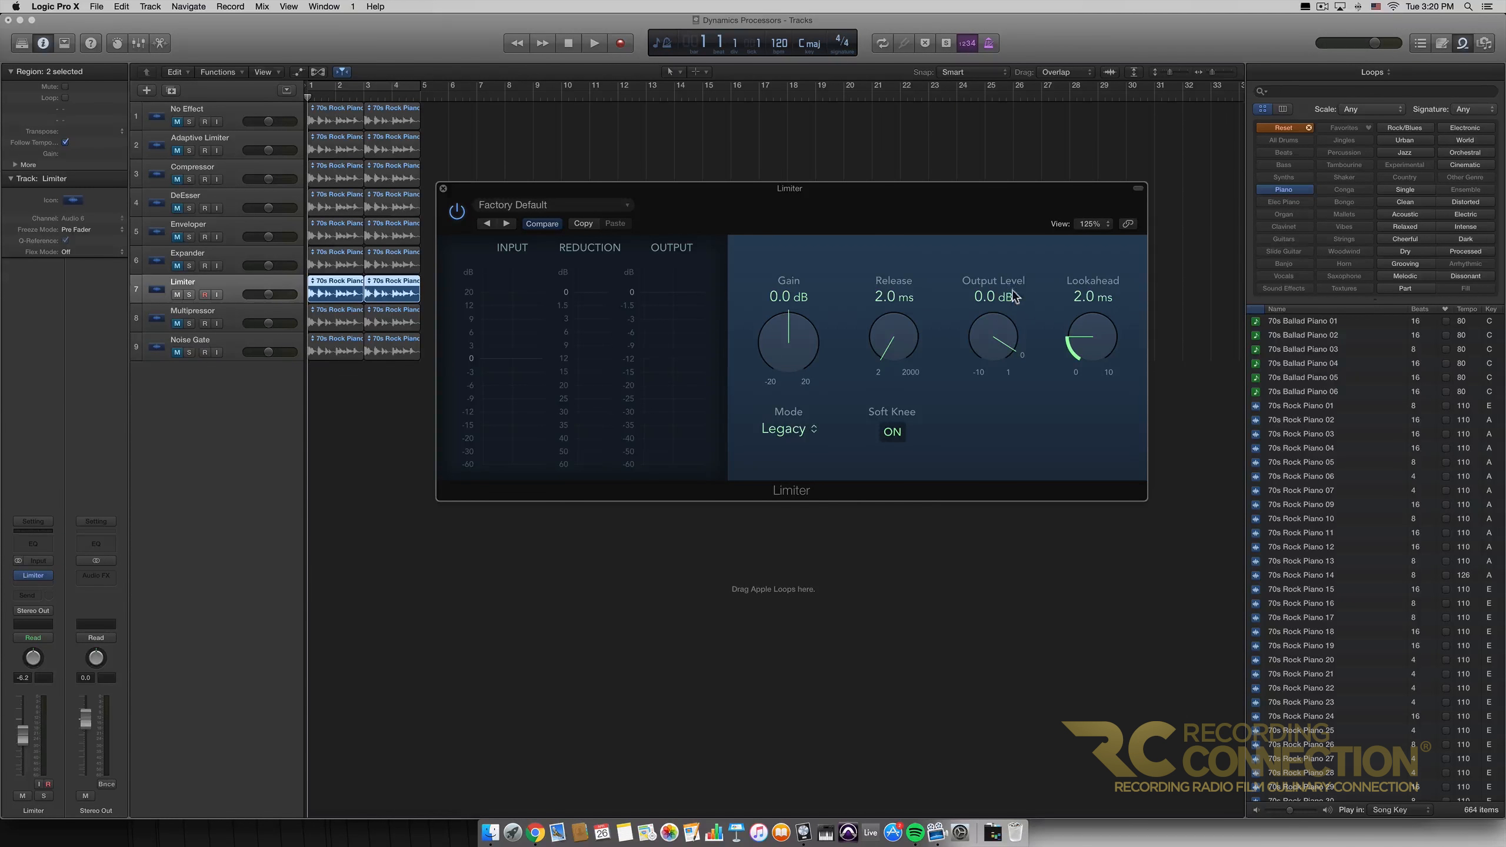
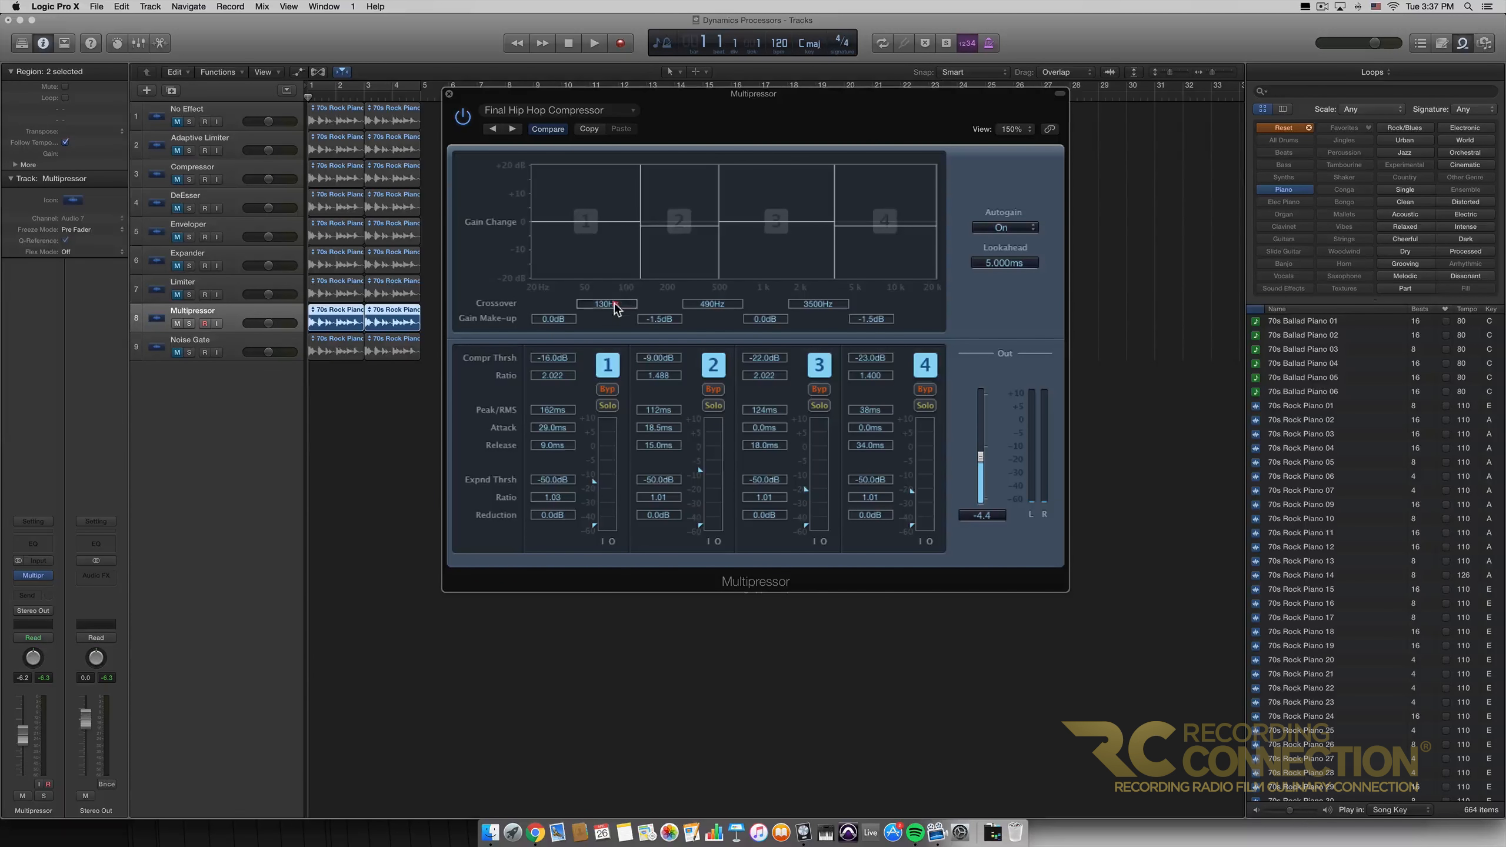
Raise the Multipressor's first crossover frequency to 140 Hz and raise the second one as well.
left_click_drag(618, 301, 618, 297)
left_click_drag(719, 304, 722, 295)
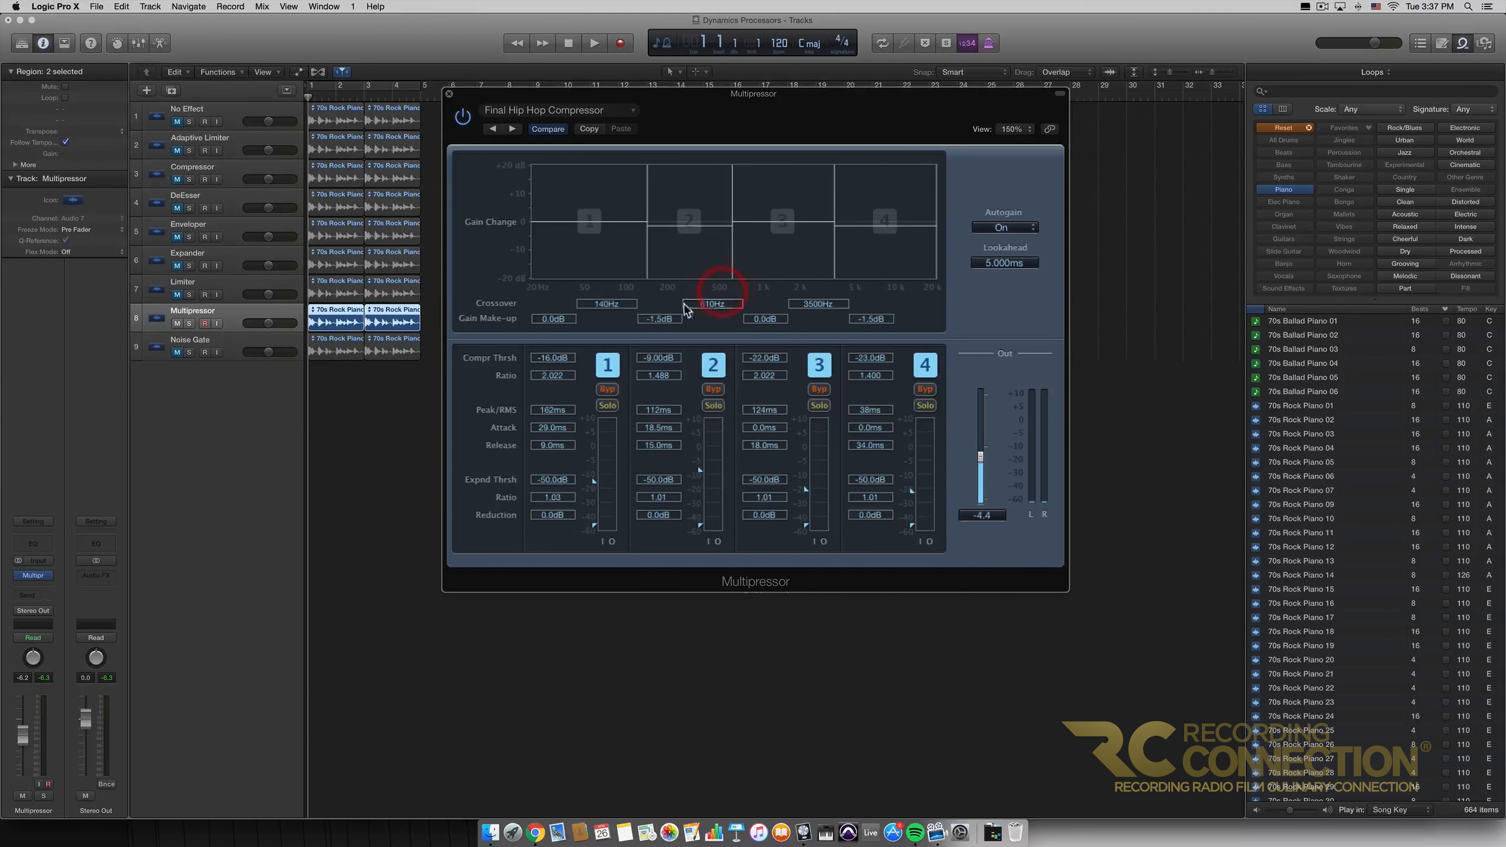
left_click_drag(618, 304, 619, 304)
Close the Multipressor, mute its track and unmute the Noise Gate track, and open the Noise Gate plug-in clear of the tracks.
left_click(449, 93)
left_click(177, 324)
left_click(176, 352)
left_click(191, 341)
left_click(33, 576)
left_click_drag(293, 62, 809, 137)
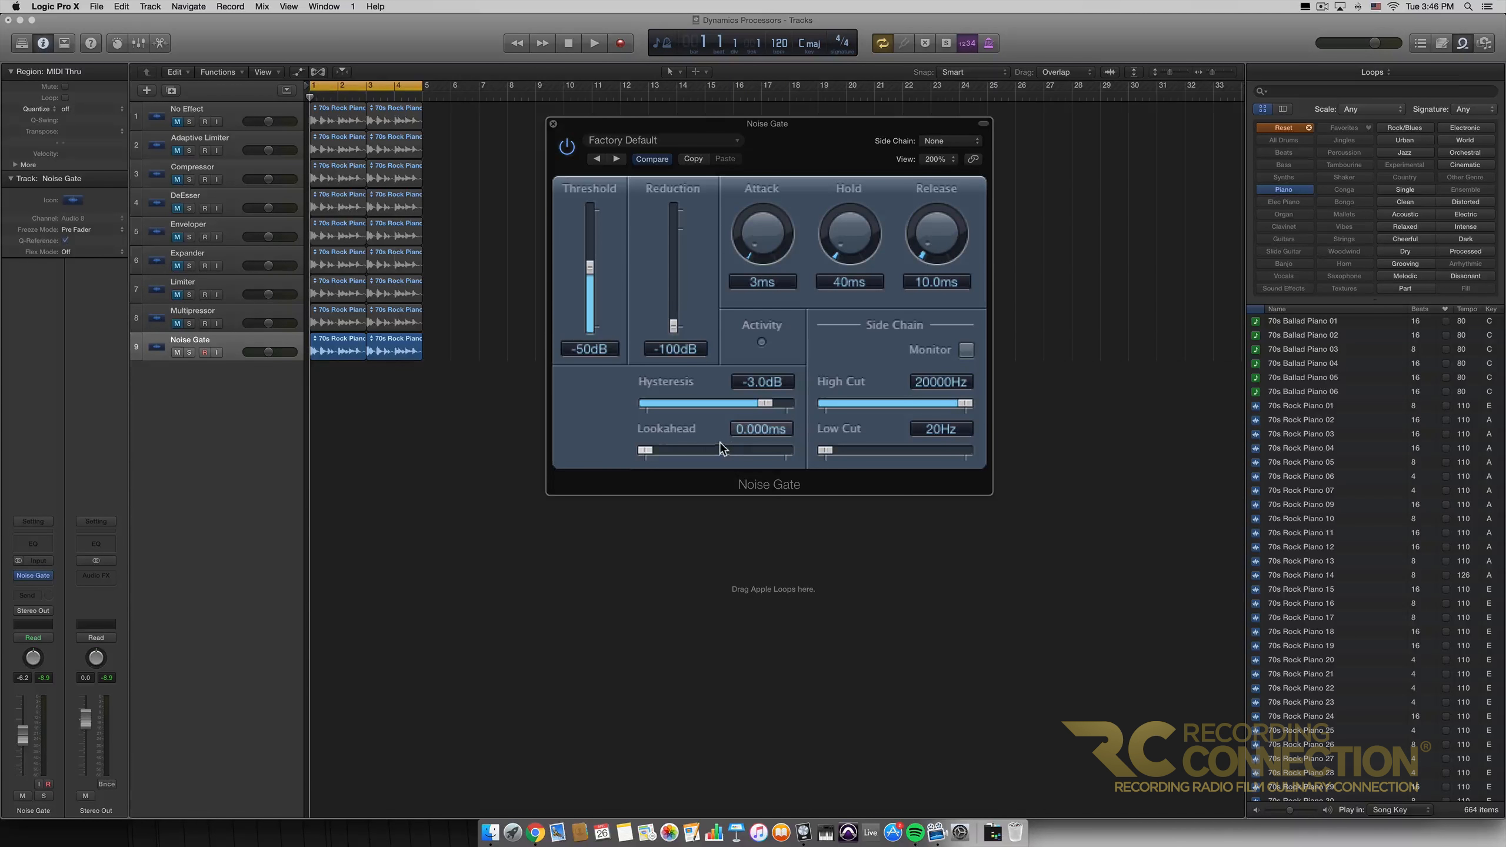
Sweep the Noise Gate's Lookahead to its maximum and back to 0 ms, and view the Side Chain sources, keeping None.
left_click_drag(650, 450, 793, 452)
left_click_drag(761, 450, 644, 449)
left_click(940, 142)
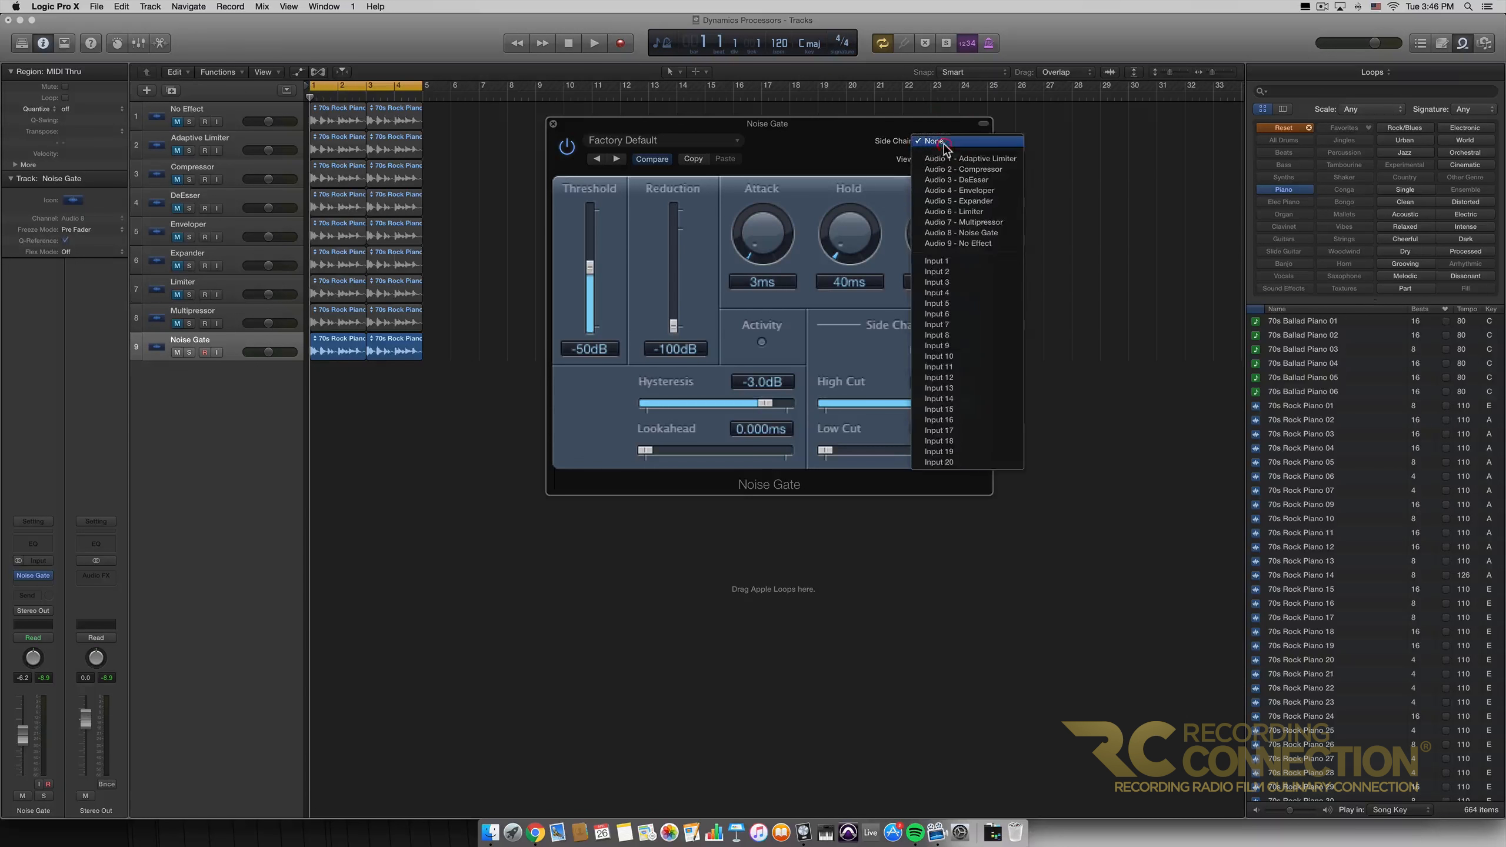
left_click(940, 142)
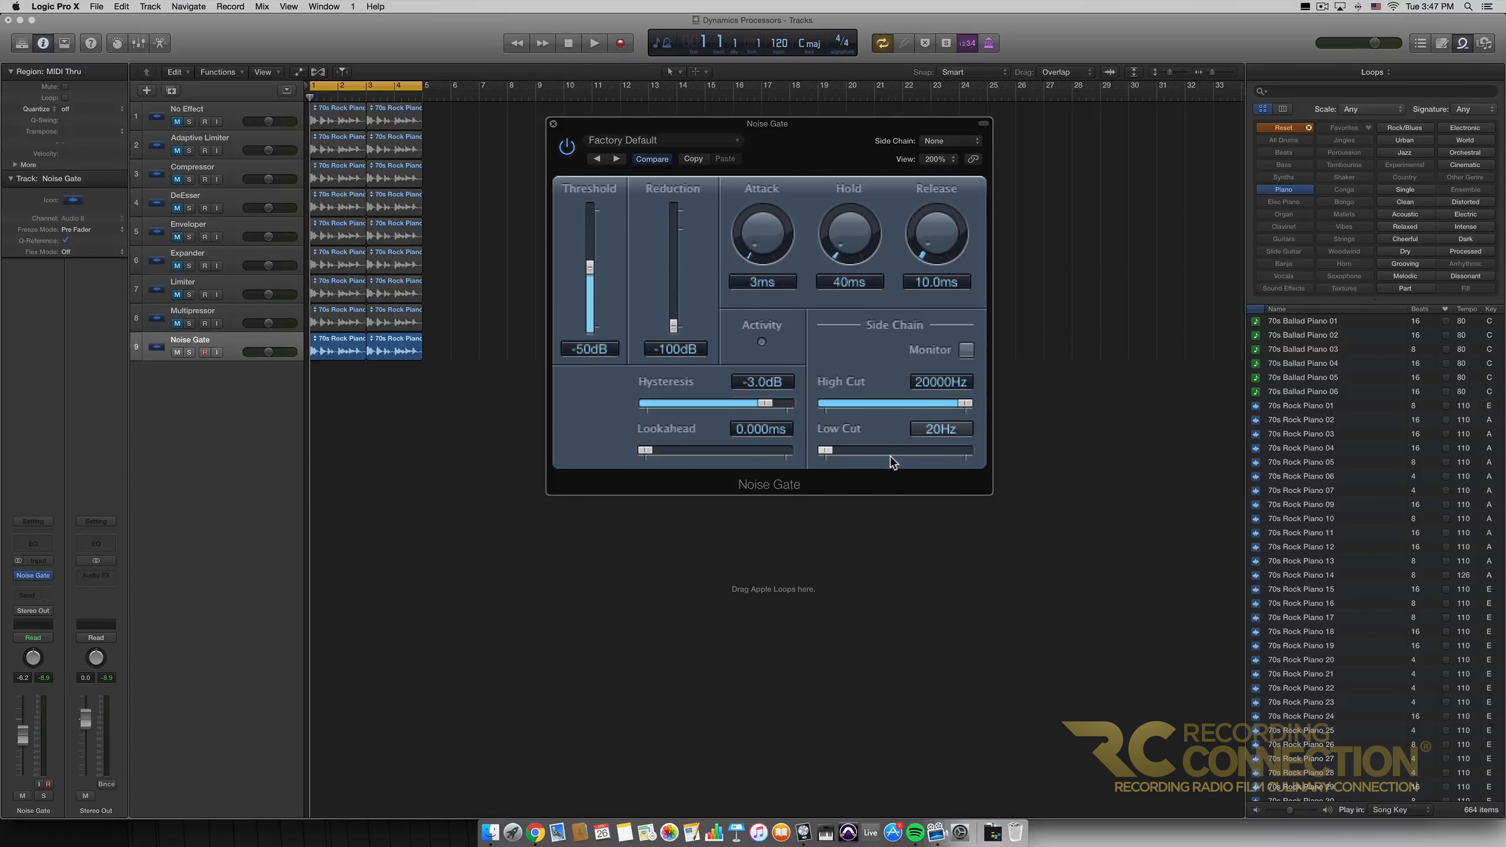
Set the side-chain Low Cut to 10000 Hz and the Threshold to -25 dB, and start playing the loop.
left_click_drag(826, 450, 1005, 456)
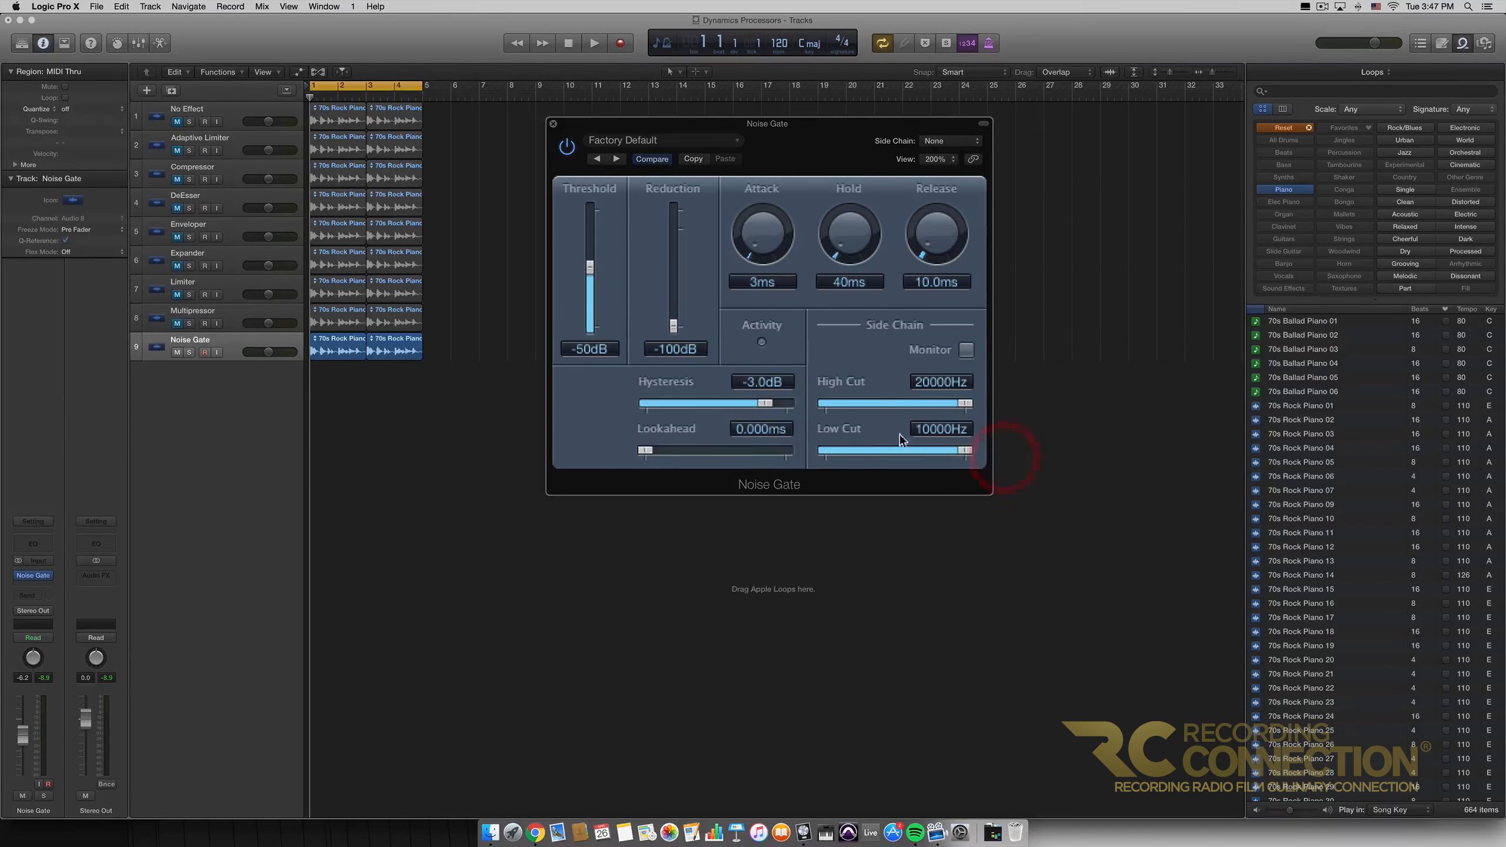
left_click_drag(591, 262, 590, 233)
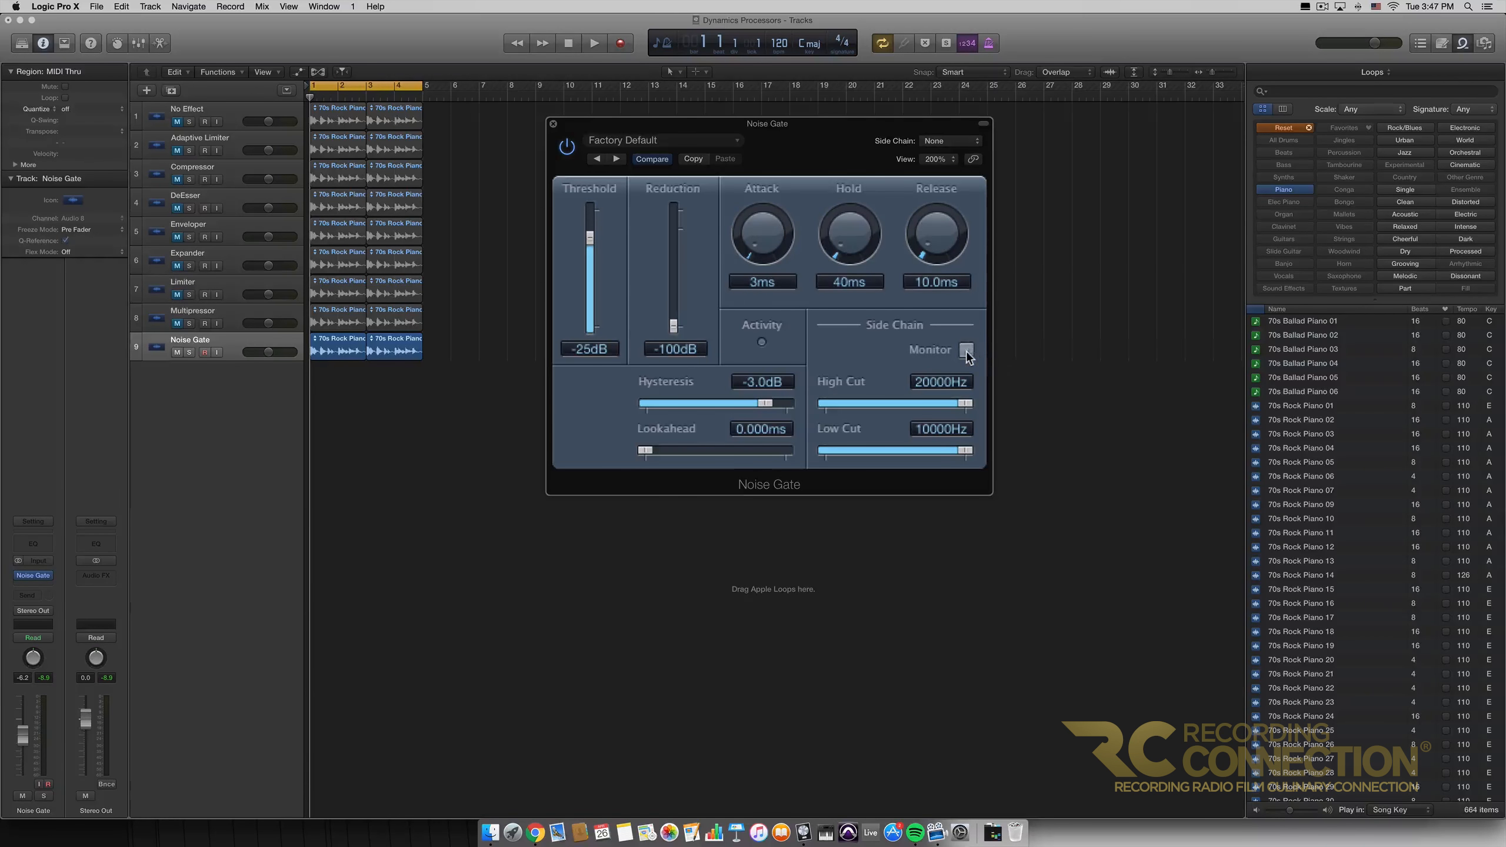
left_click(571, 45)
left_click(593, 42)
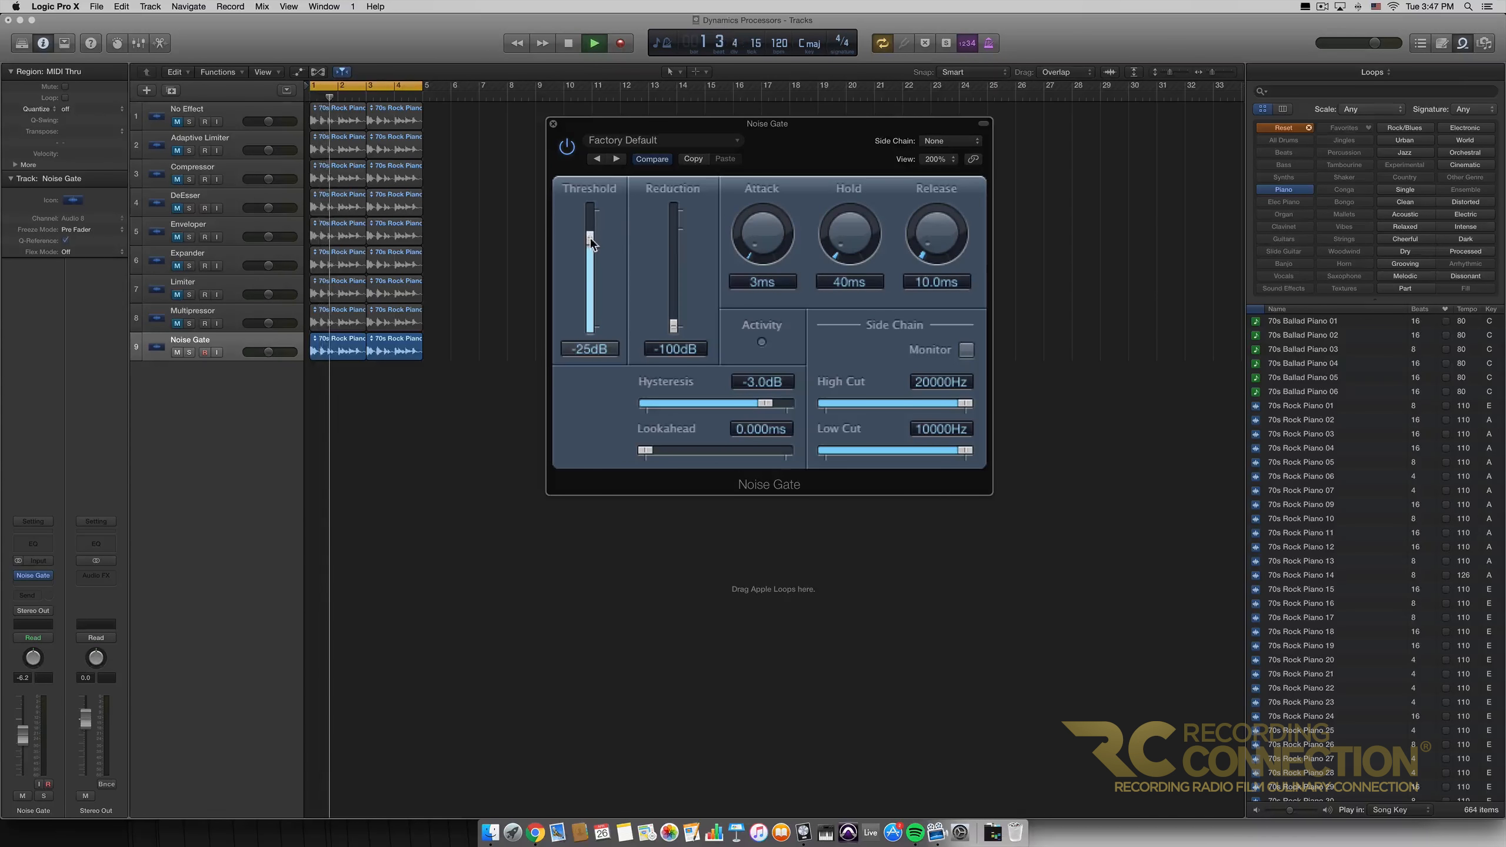
Lower the Noise Gate's Threshold to -55 dB and its side-chain Low Cut to 20 Hz during playback.
left_click_drag(590, 238, 590, 270)
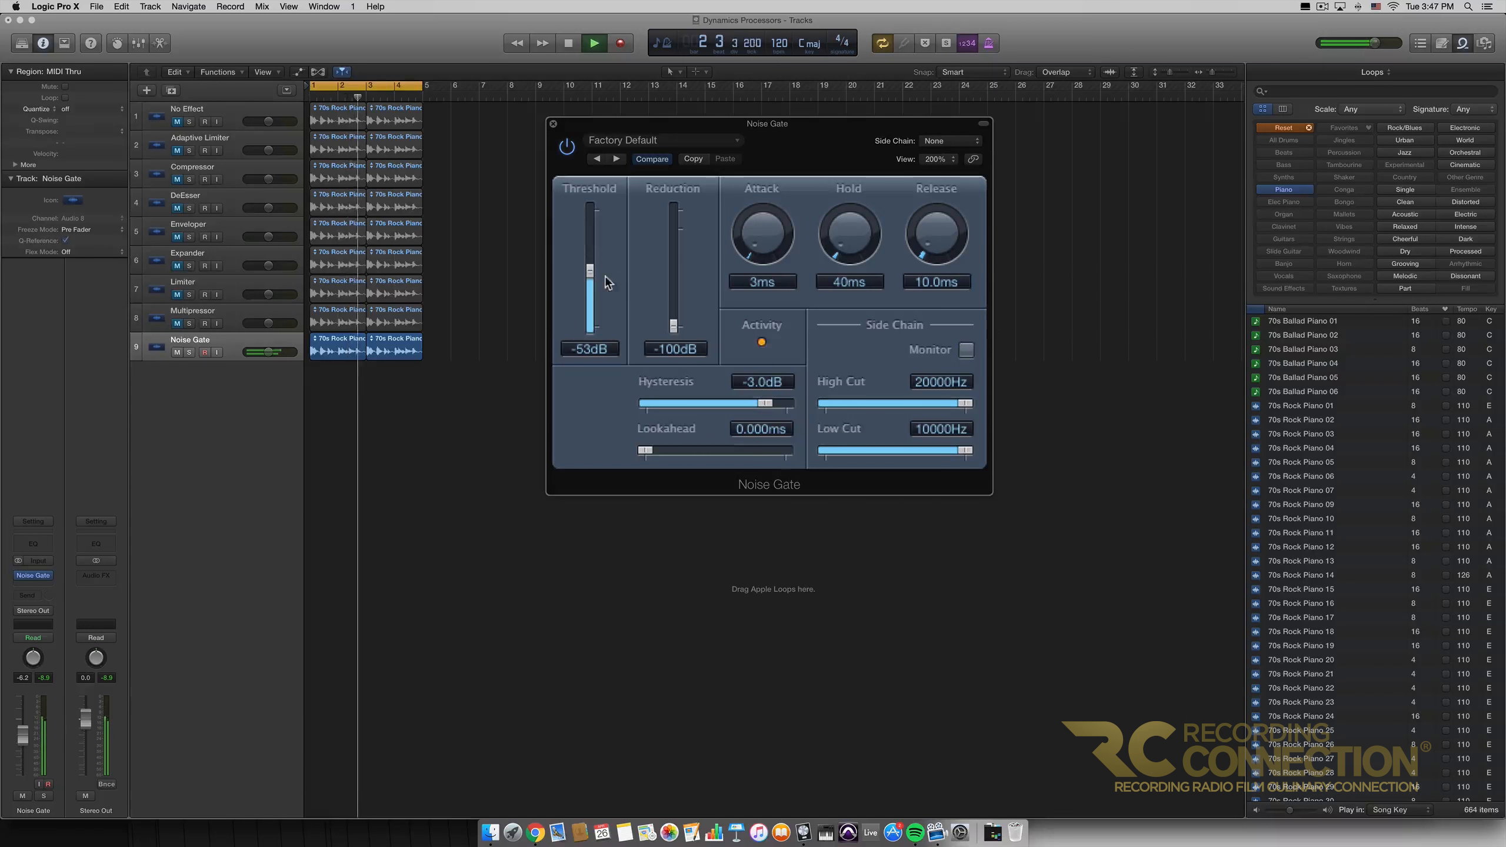
left_click_drag(590, 268, 591, 271)
mouse_move(965, 450)
left_mouse_down()
mouse_move(939, 453)
mouse_move(976, 448)
left_mouse_up()
left_click_drag(976, 448, 807, 447)
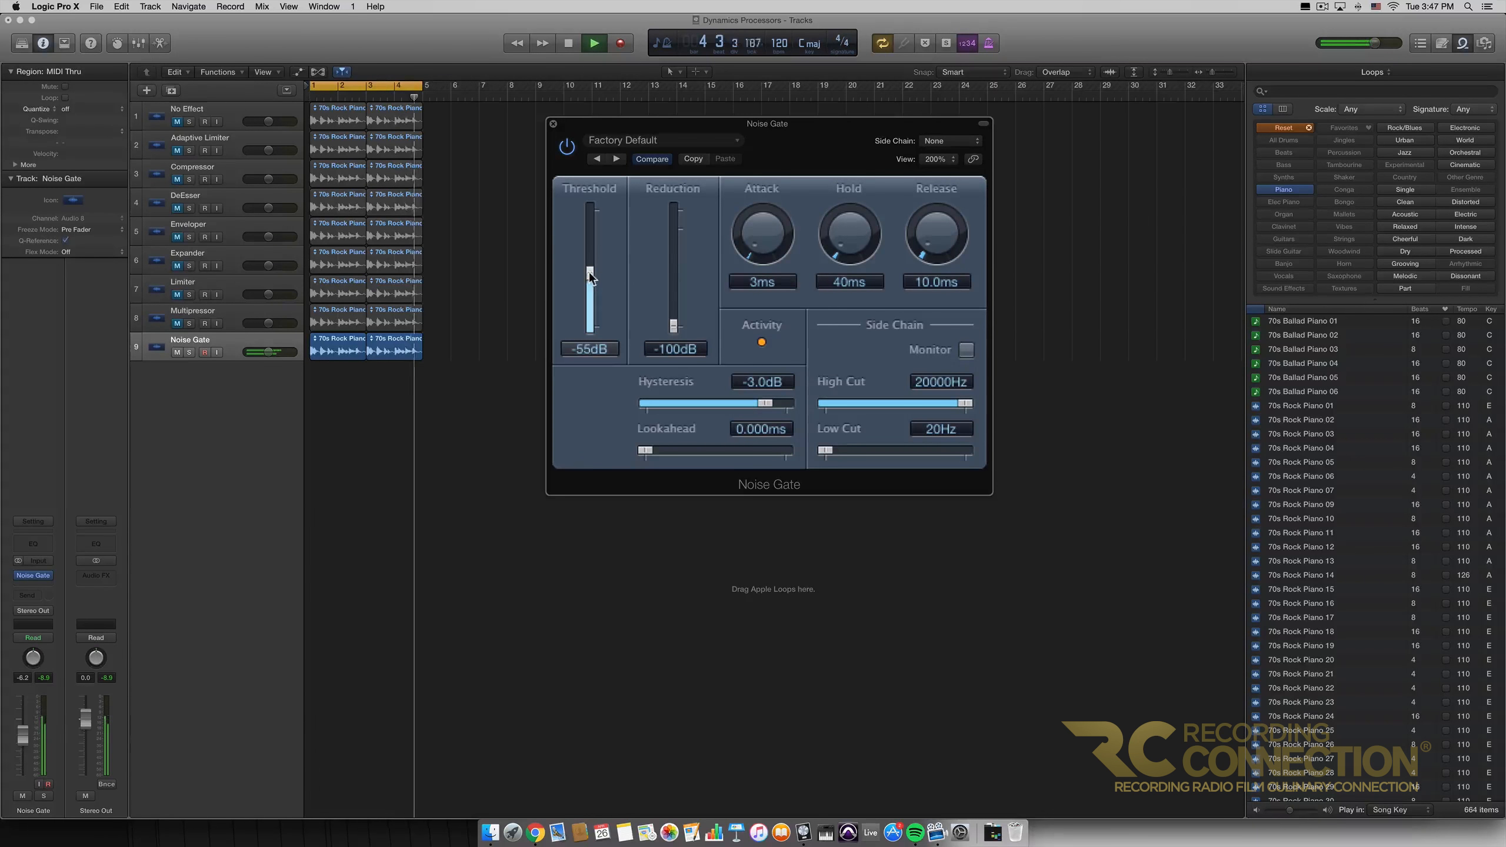
Try Thresholds of -13 dB and -20 dB with the side-chain High Cut at 200 Hz, and return the playhead to the beginning.
left_click_drag(588, 274, 591, 221)
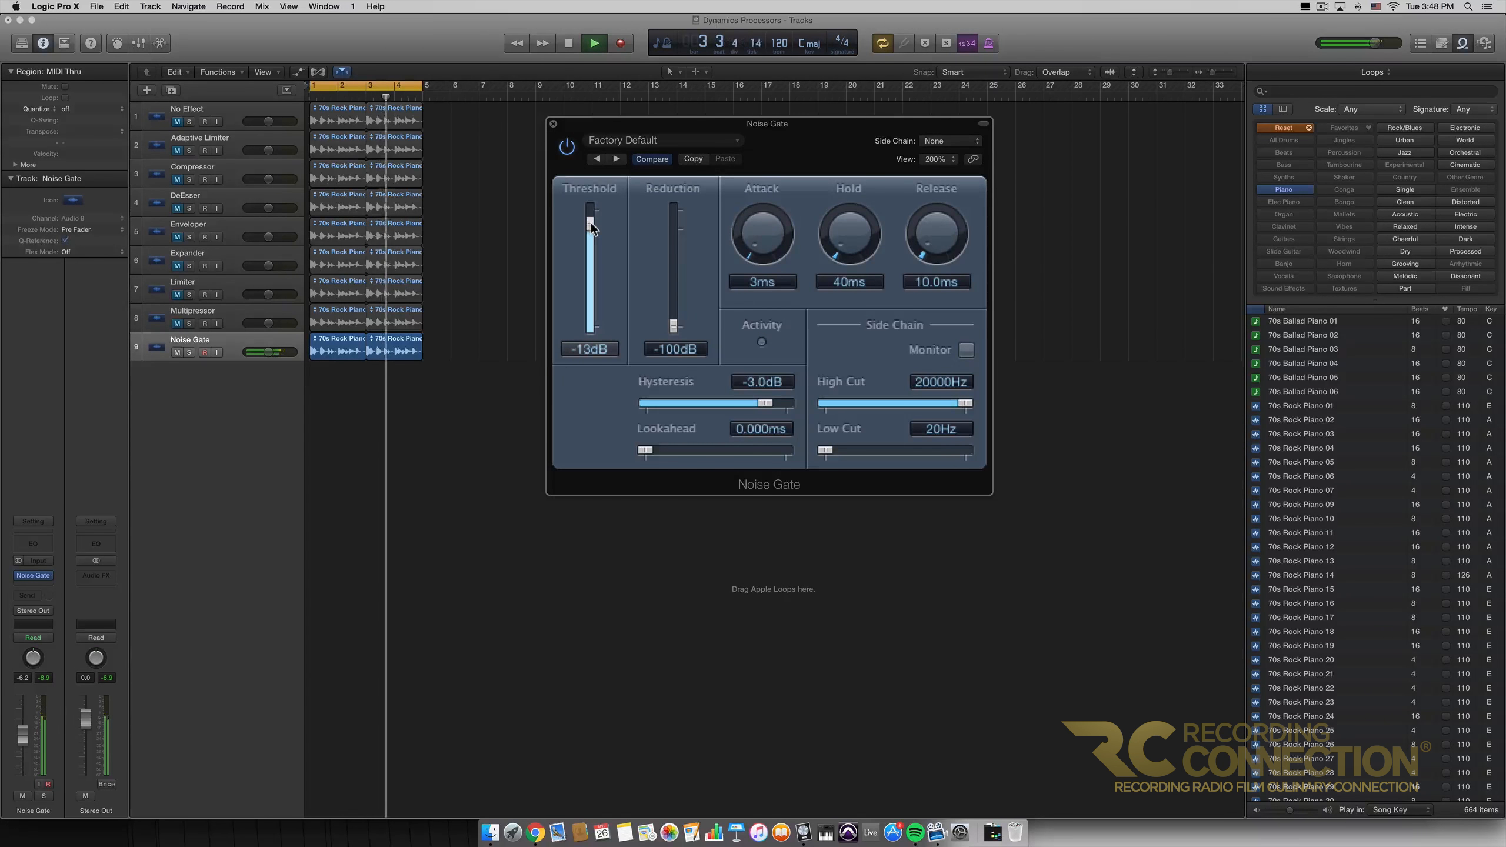
left_click_drag(965, 404, 807, 400)
left_click_drag(593, 224, 592, 232)
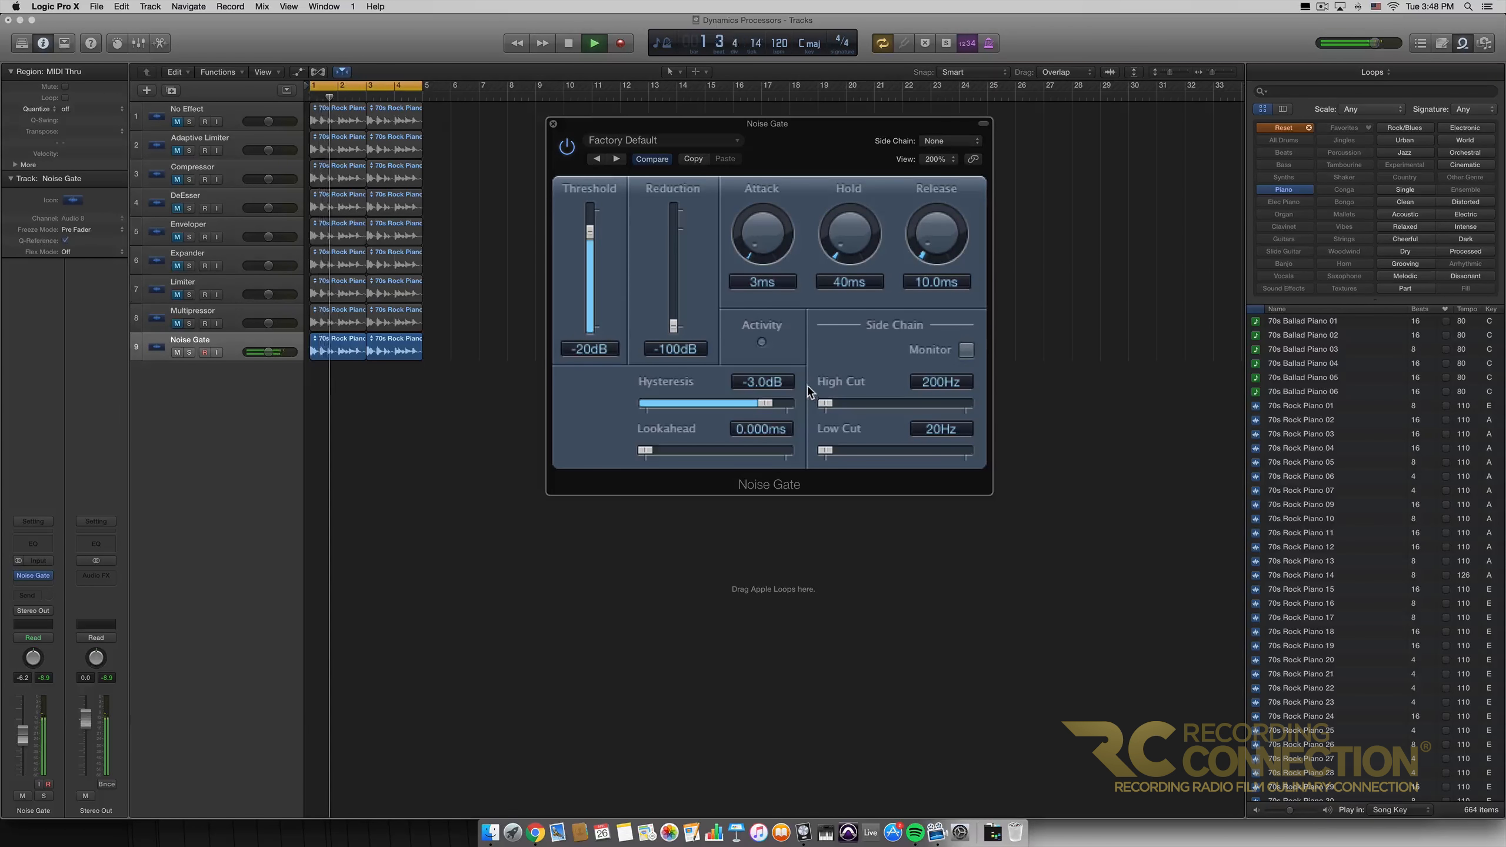
key("space")
left_click(571, 43)
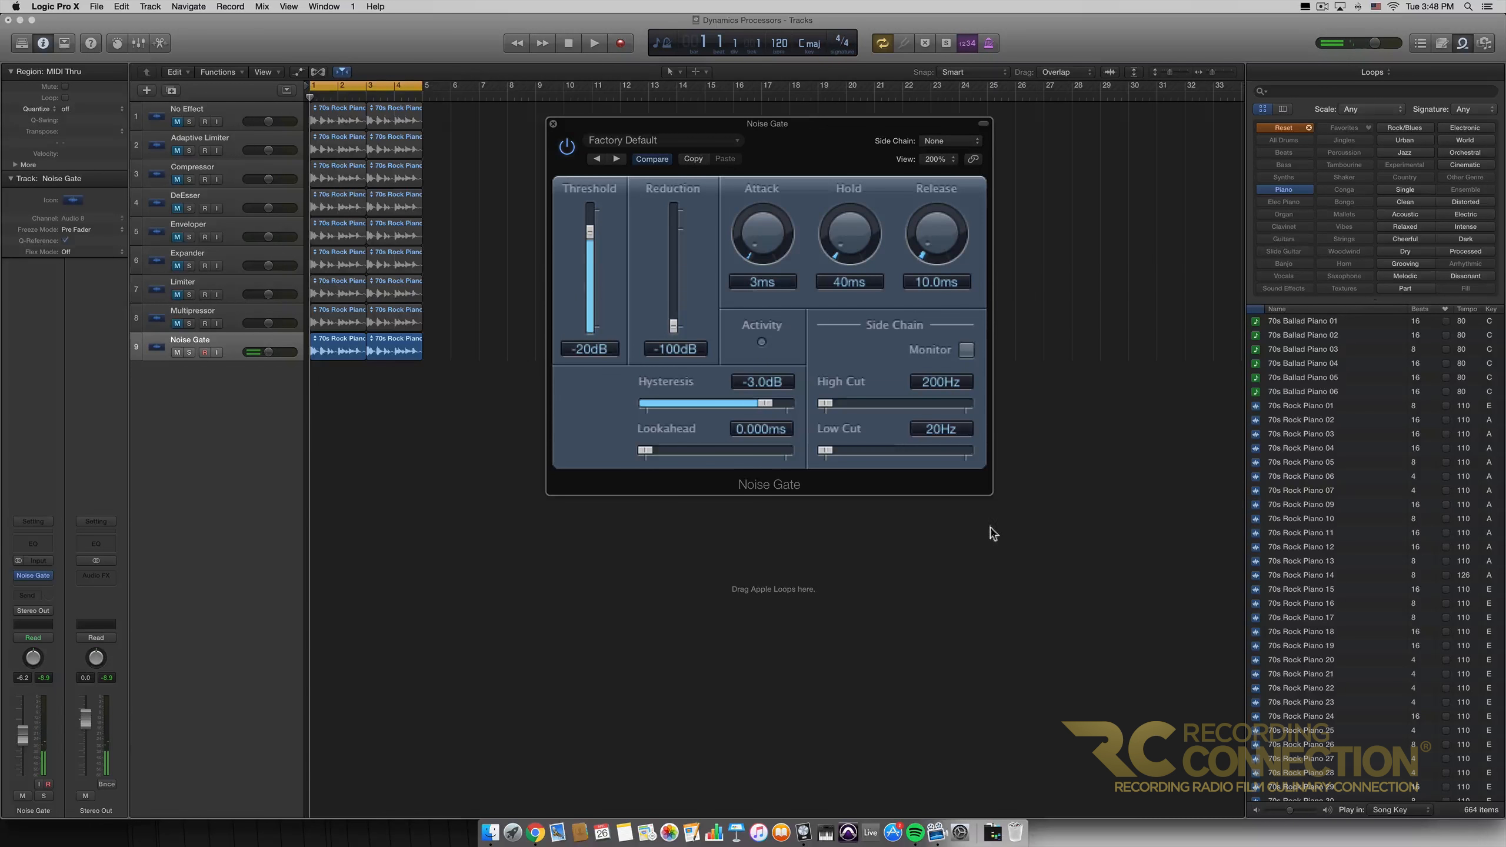
Play the loop with side-chain Monitor on, and set the High Cut to 20000 Hz and the Low Cut to 1900 Hz.
left_click(965, 350)
left_click(590, 45)
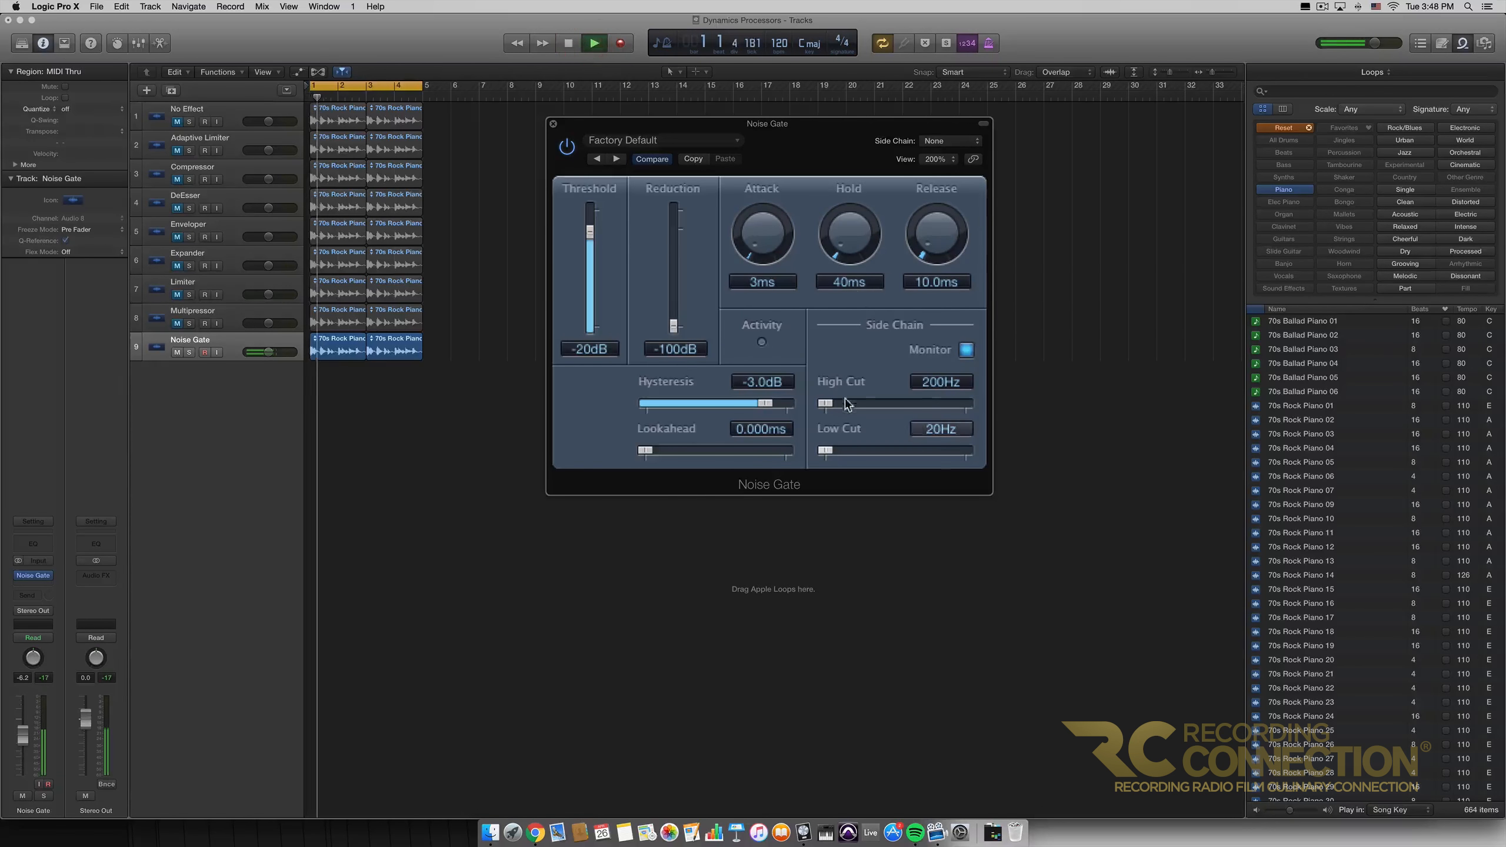
left_click_drag(827, 403, 925, 449)
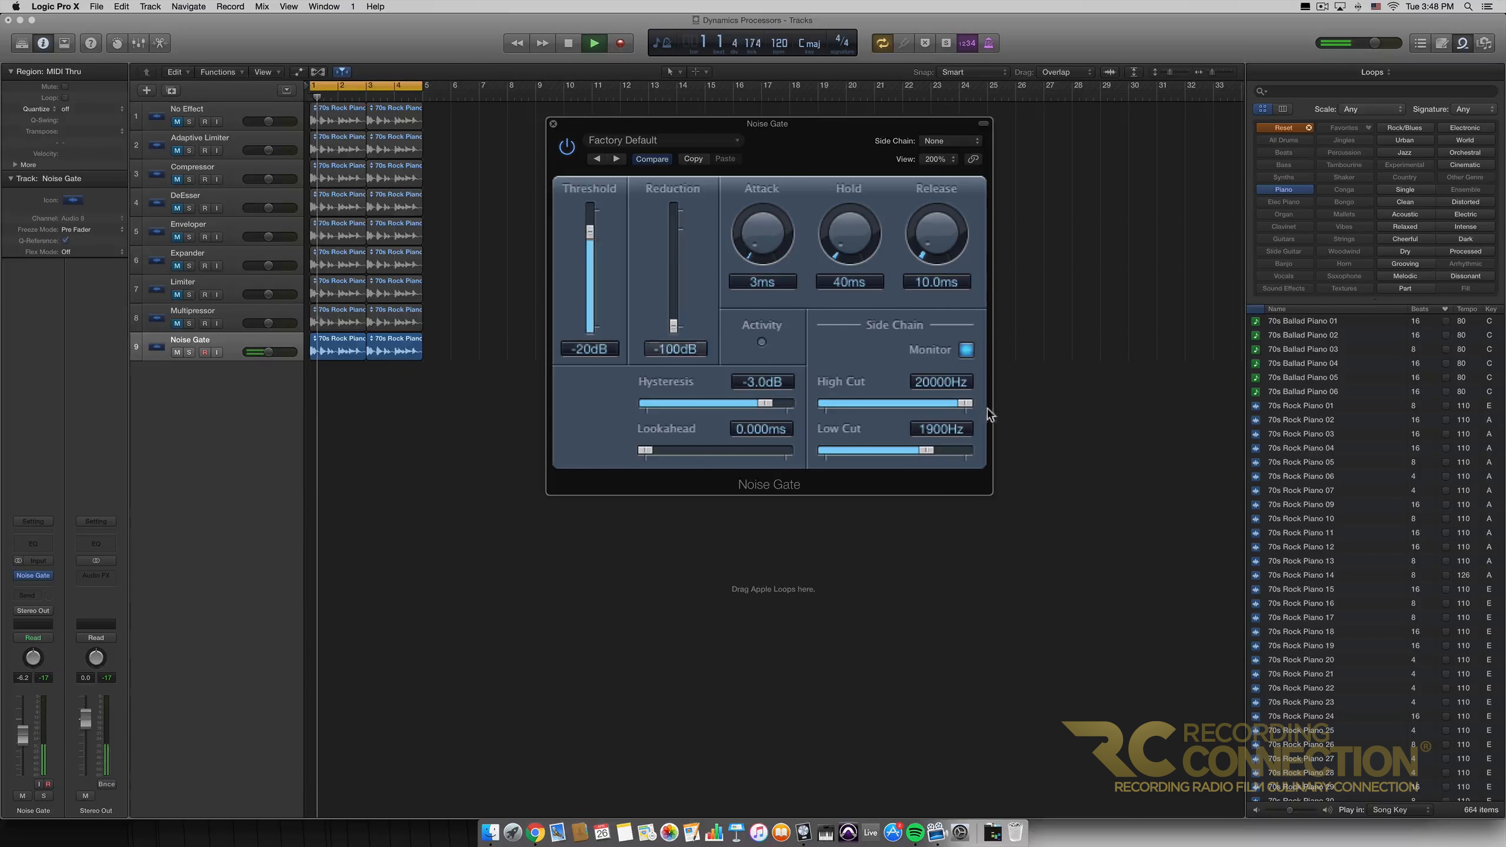
Turn off the side-chain Monitor, set the Noise Gate's Threshold to -27 dB, and stop playback.
left_click(965, 351)
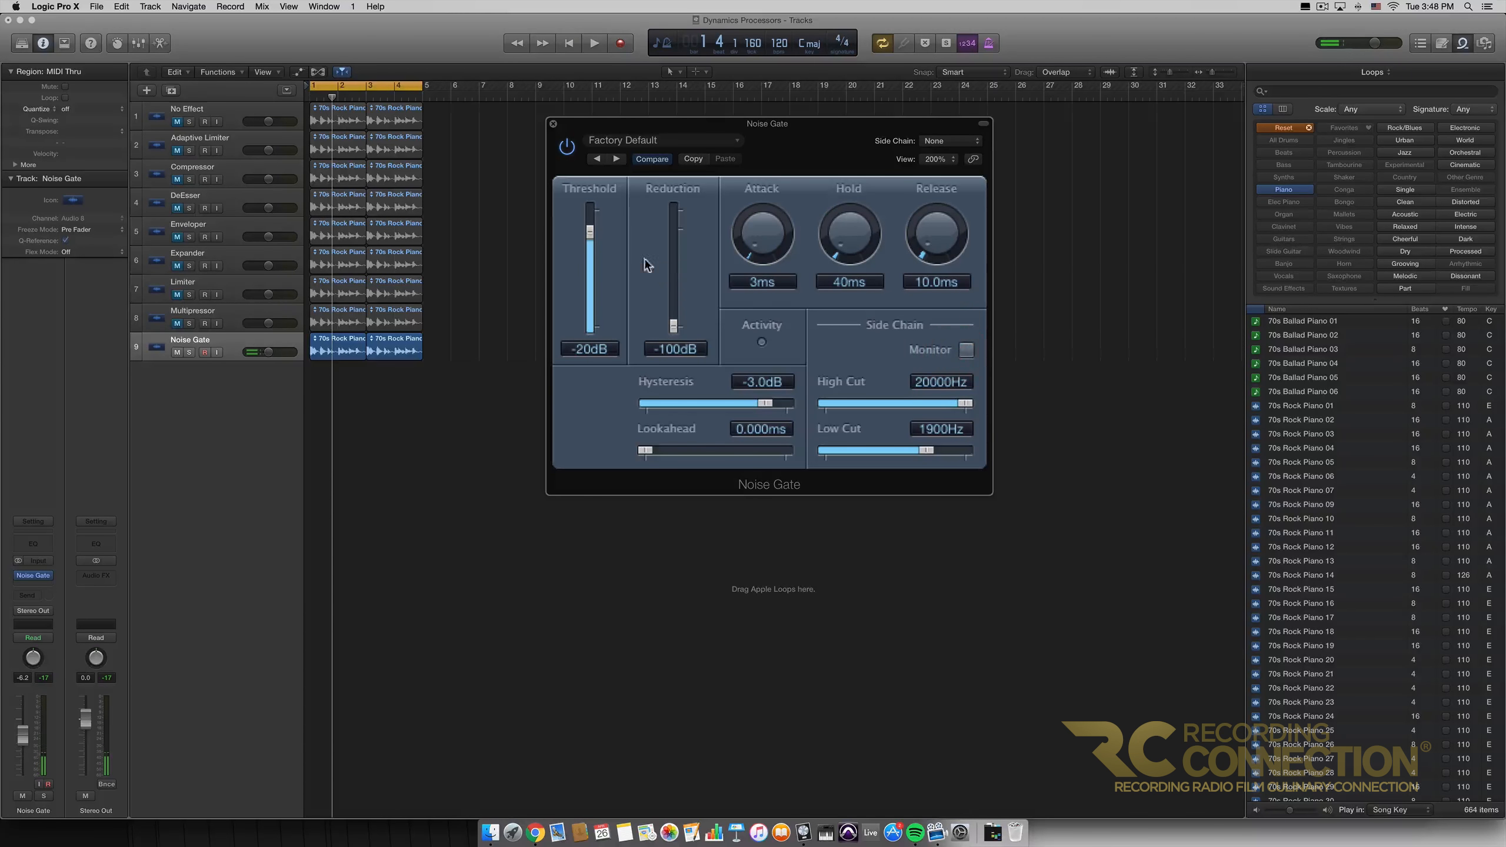
left_click_drag(590, 230, 590, 239)
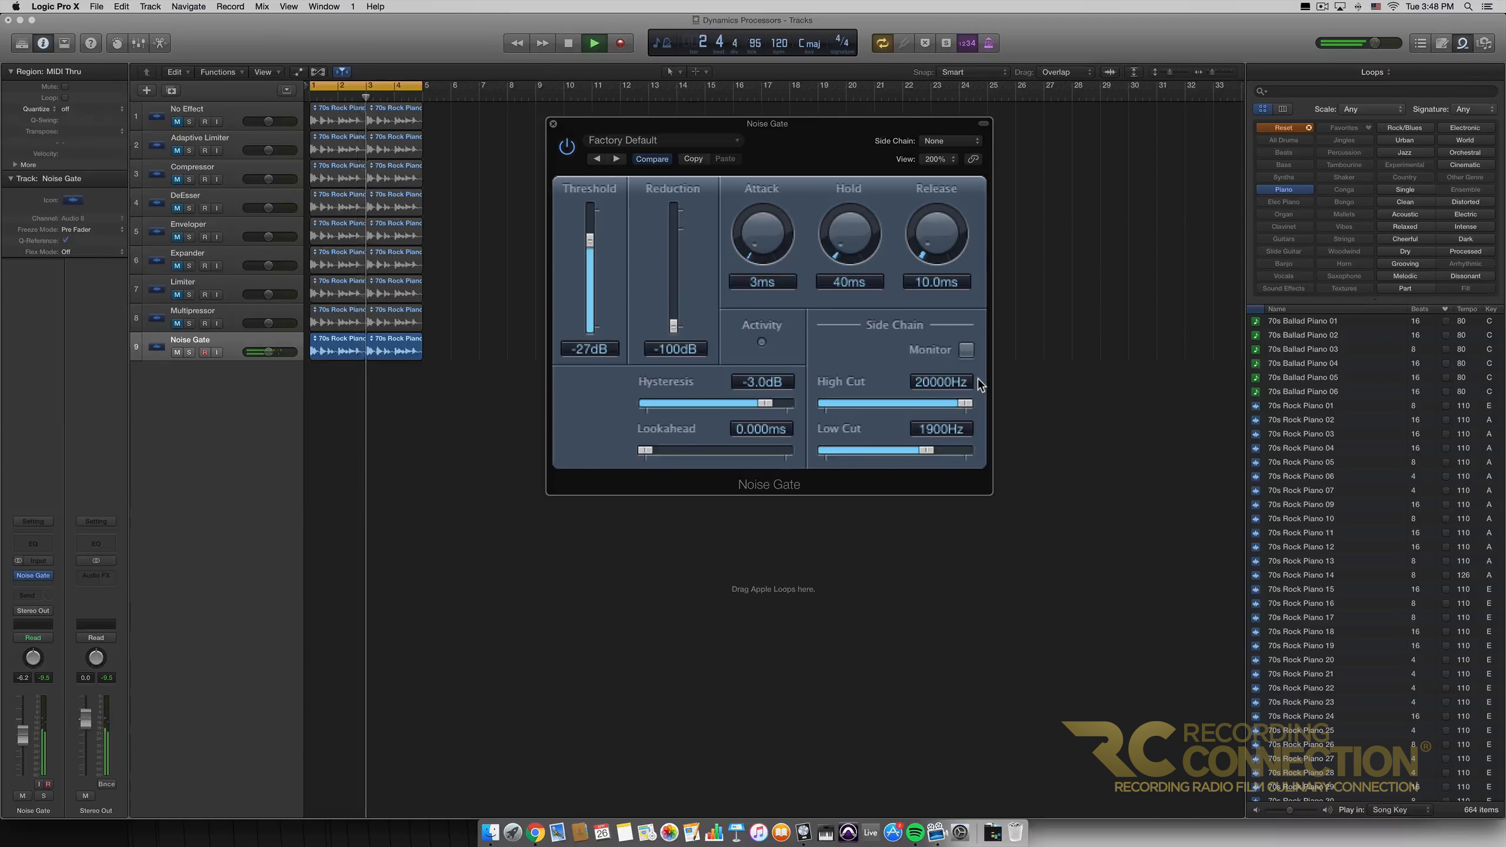
key("space")
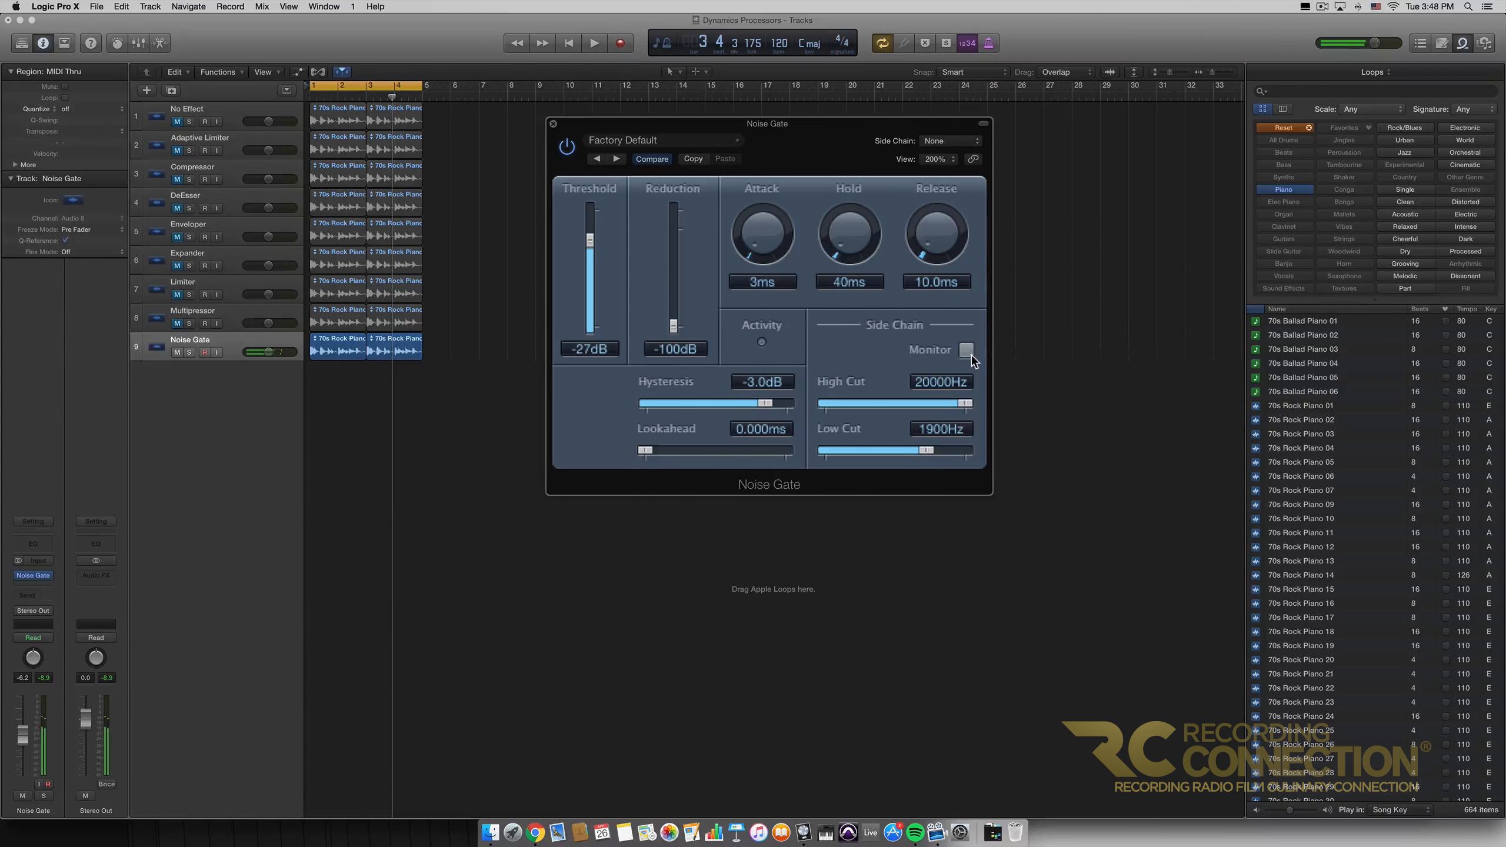
Play the loop briefly with side-chain Monitor on, bypass the Noise Gate, and return the playhead to the beginning.
left_click(967, 350)
key("space")
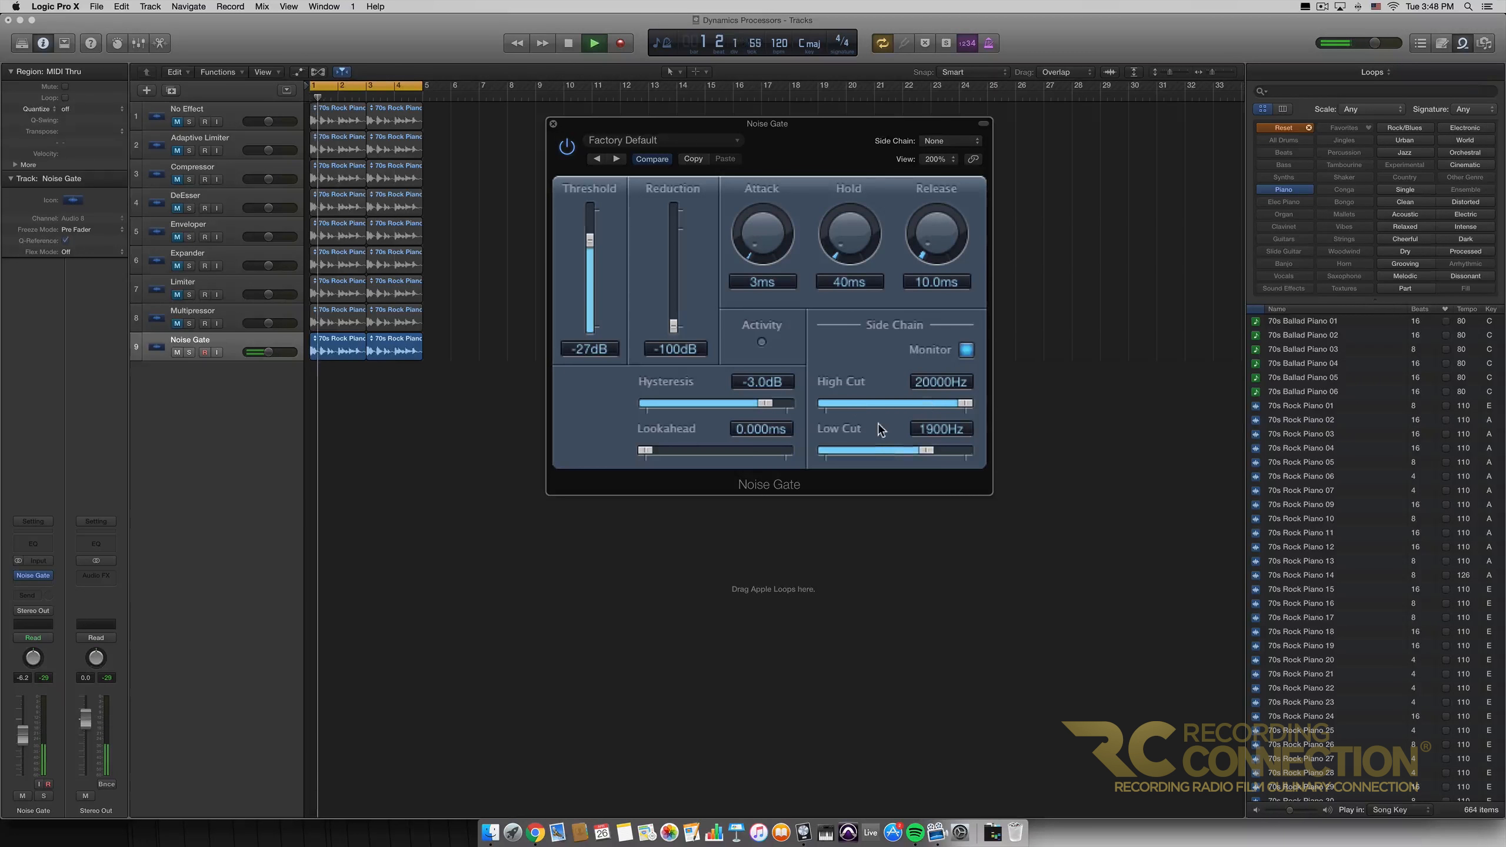
key("space")
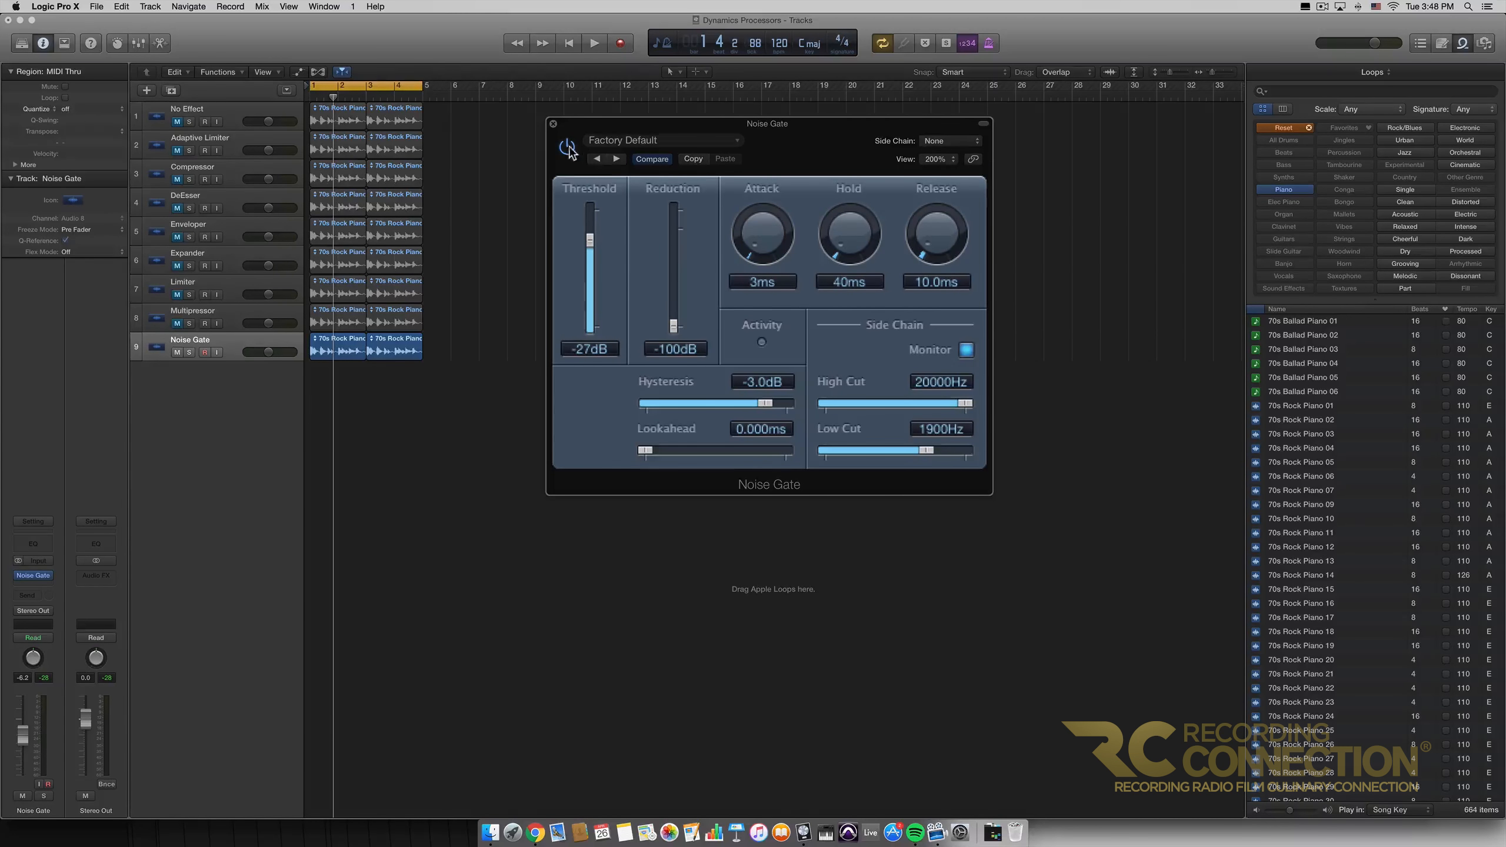
left_click(568, 43)
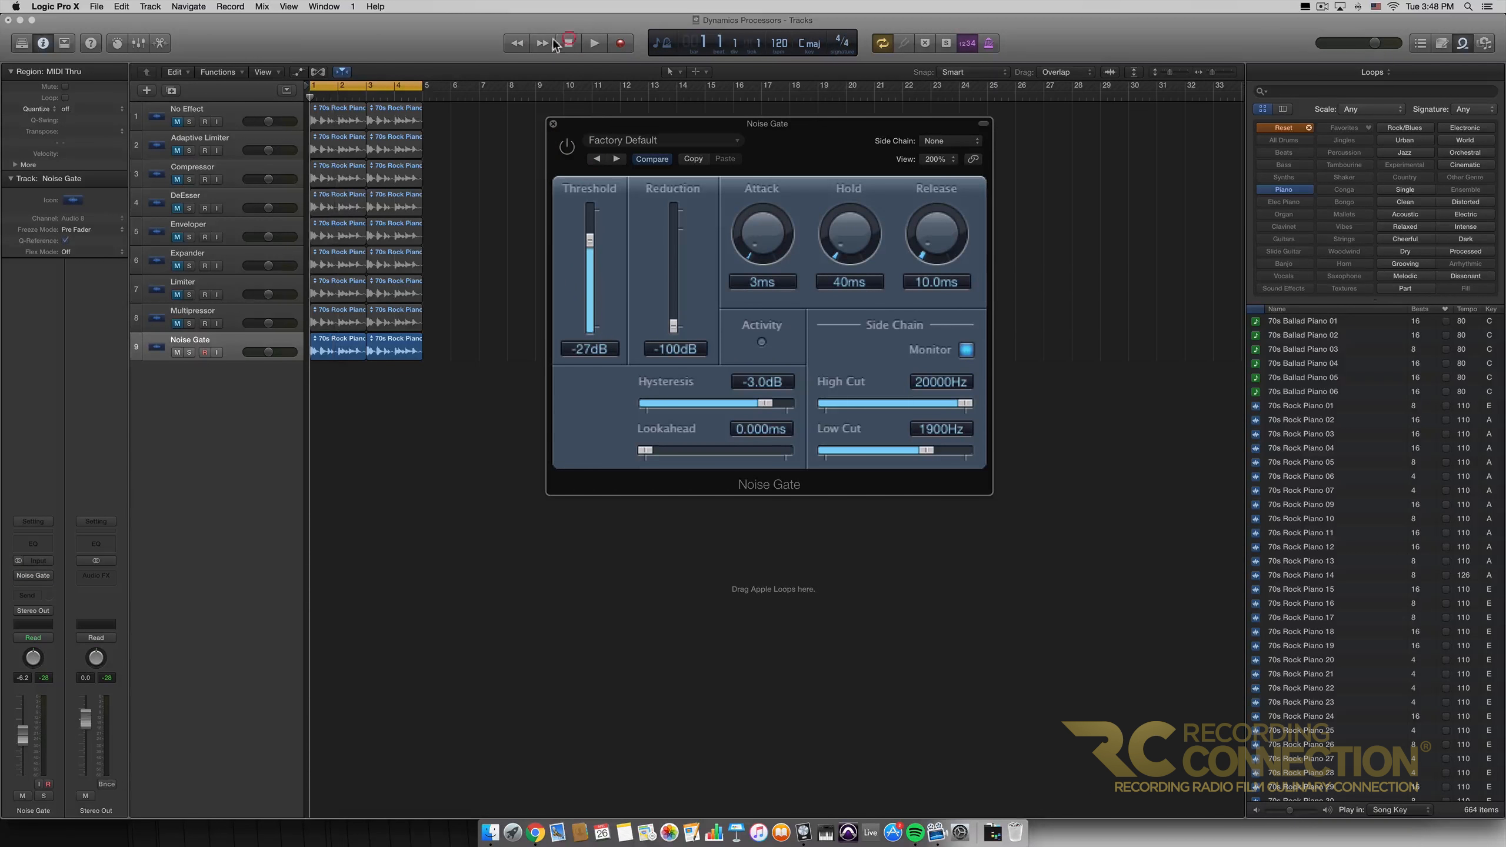
Turn off cycle mode, play the piano loop once with the Noise Gate bypassed, and return the playhead to the beginning.
left_click(378, 84)
left_click(390, 85)
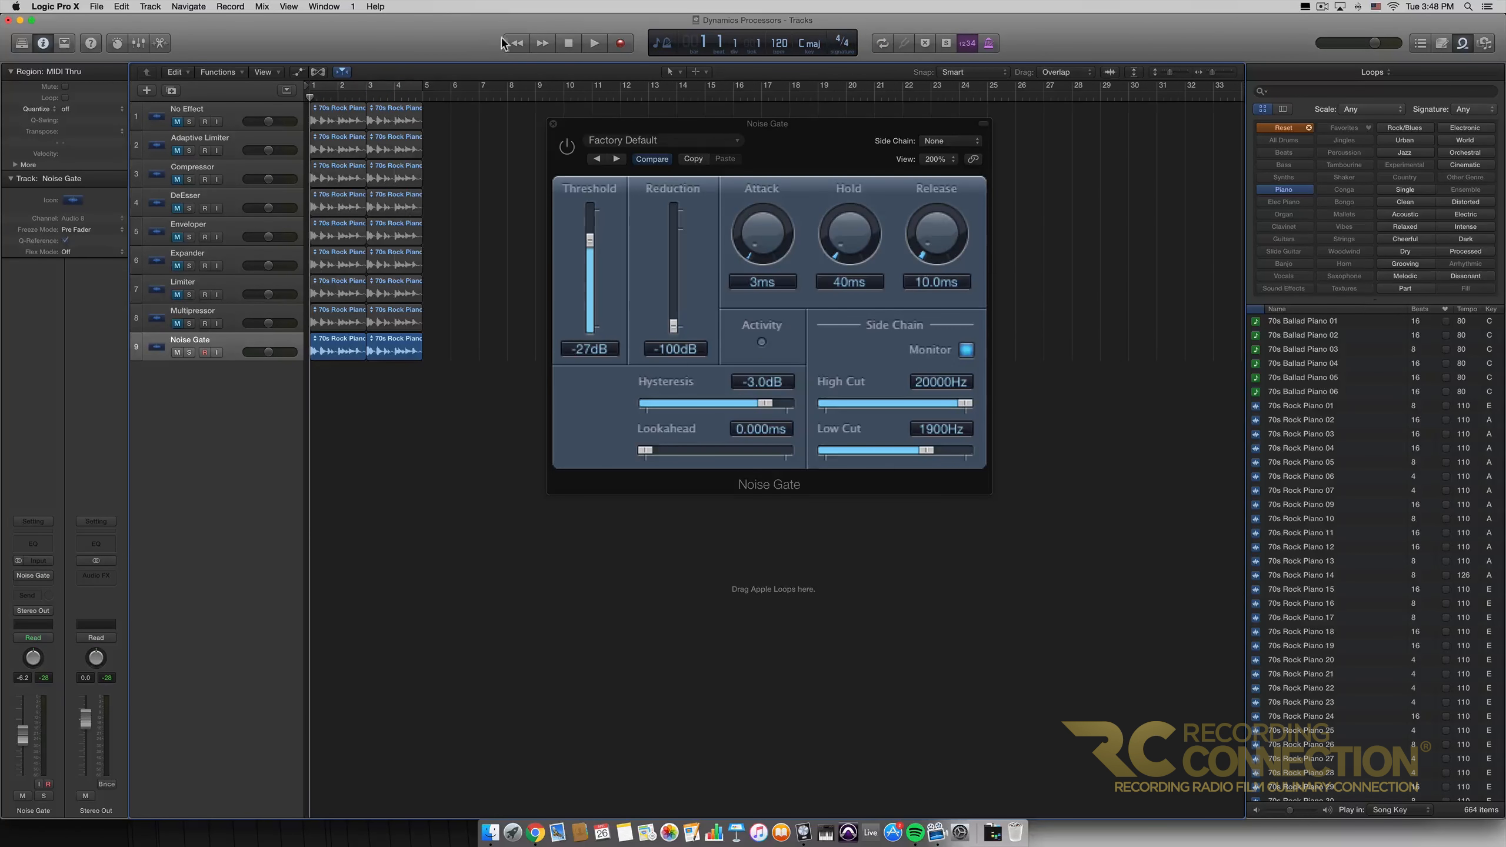
left_click(593, 42)
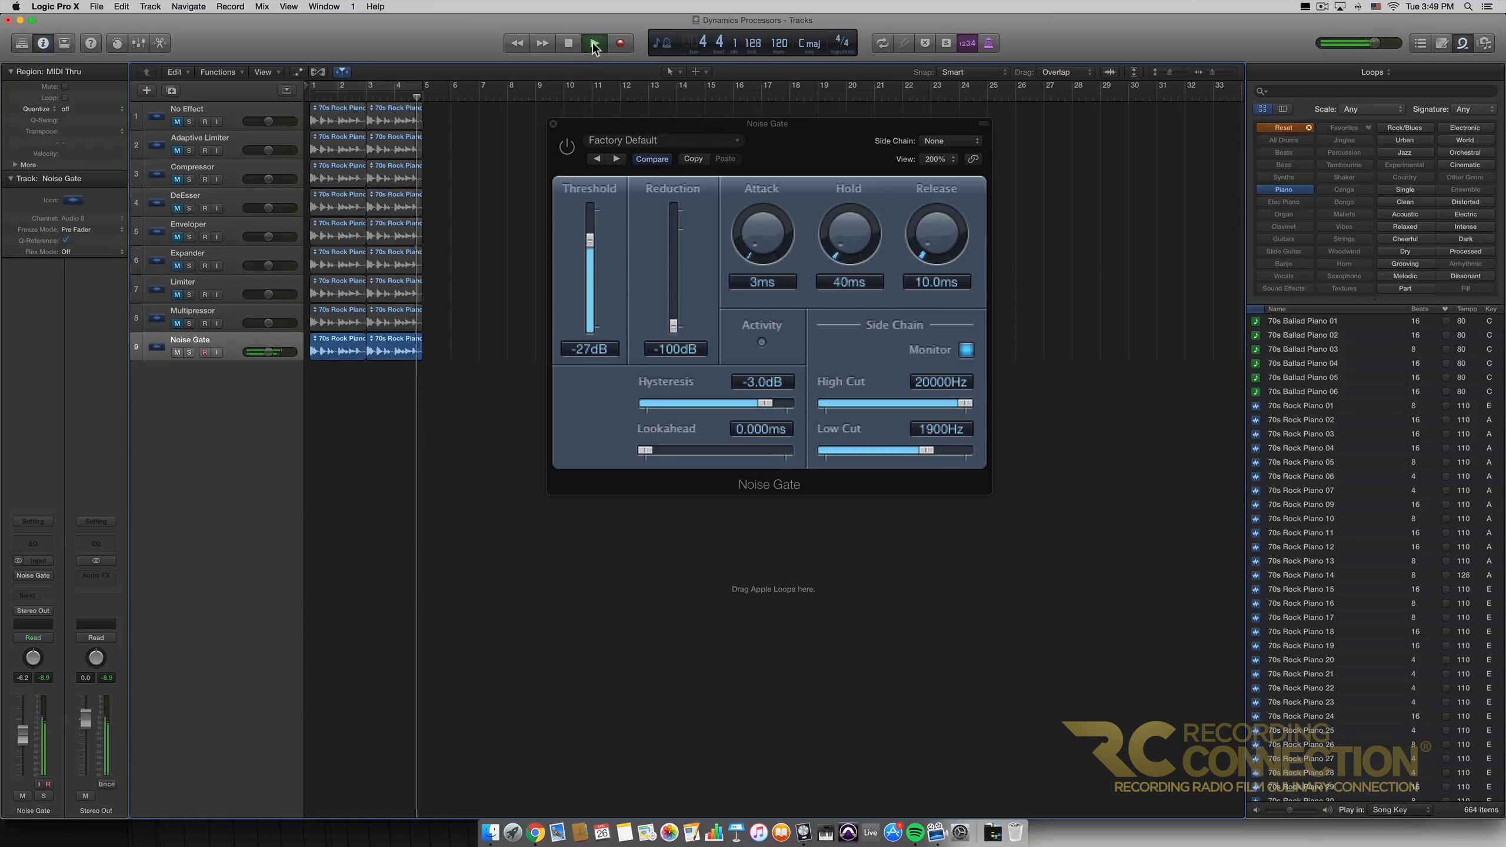
left_click(572, 44)
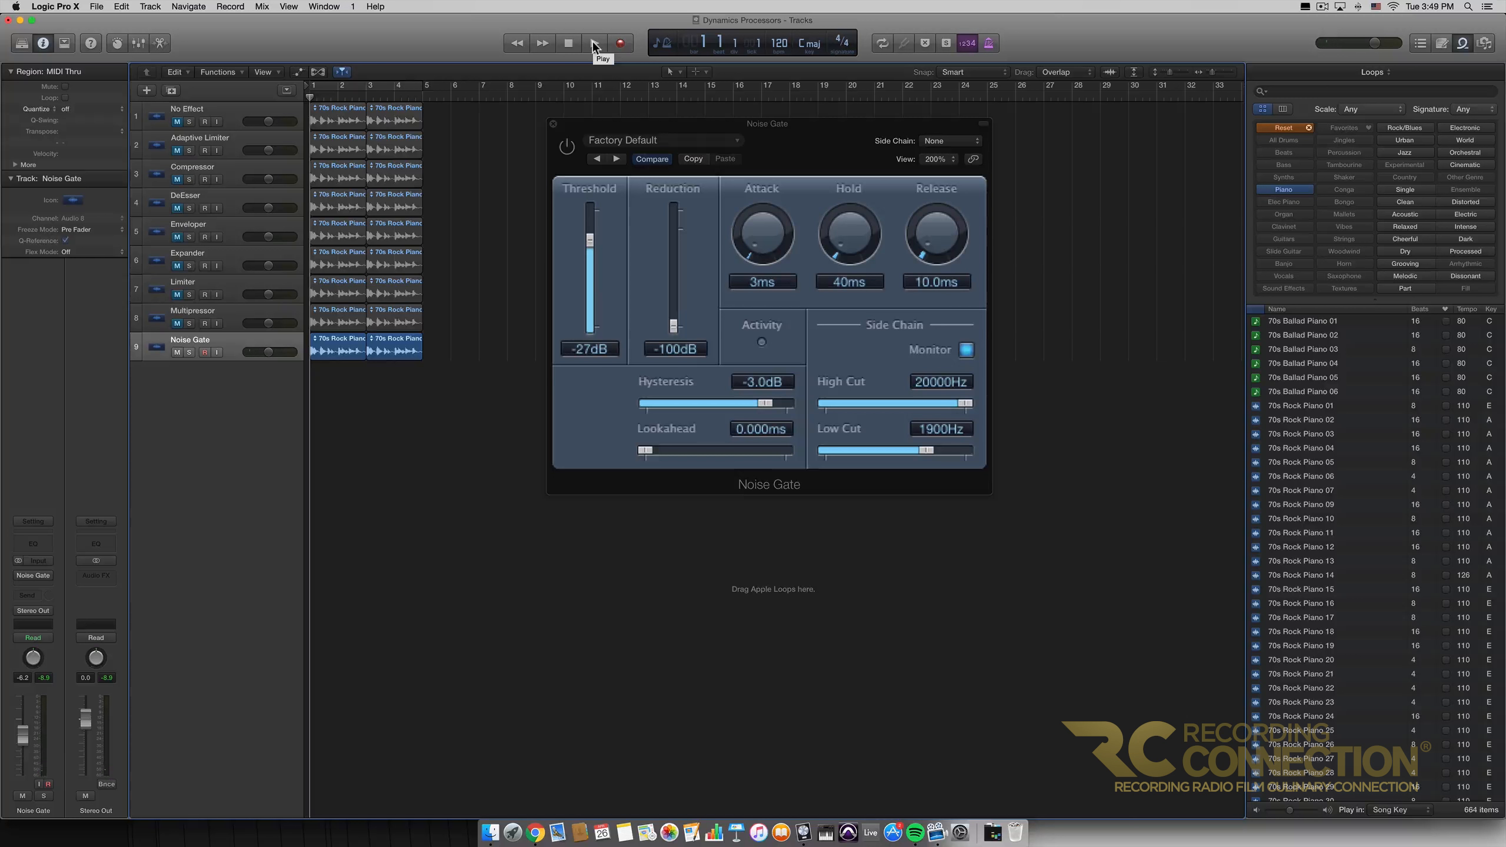
Re-enable the Noise Gate with side-chain Monitor off, set Attack 10 ms, Hold 90 ms and Release 34.2 ms during playback, and stop.
left_click(567, 145)
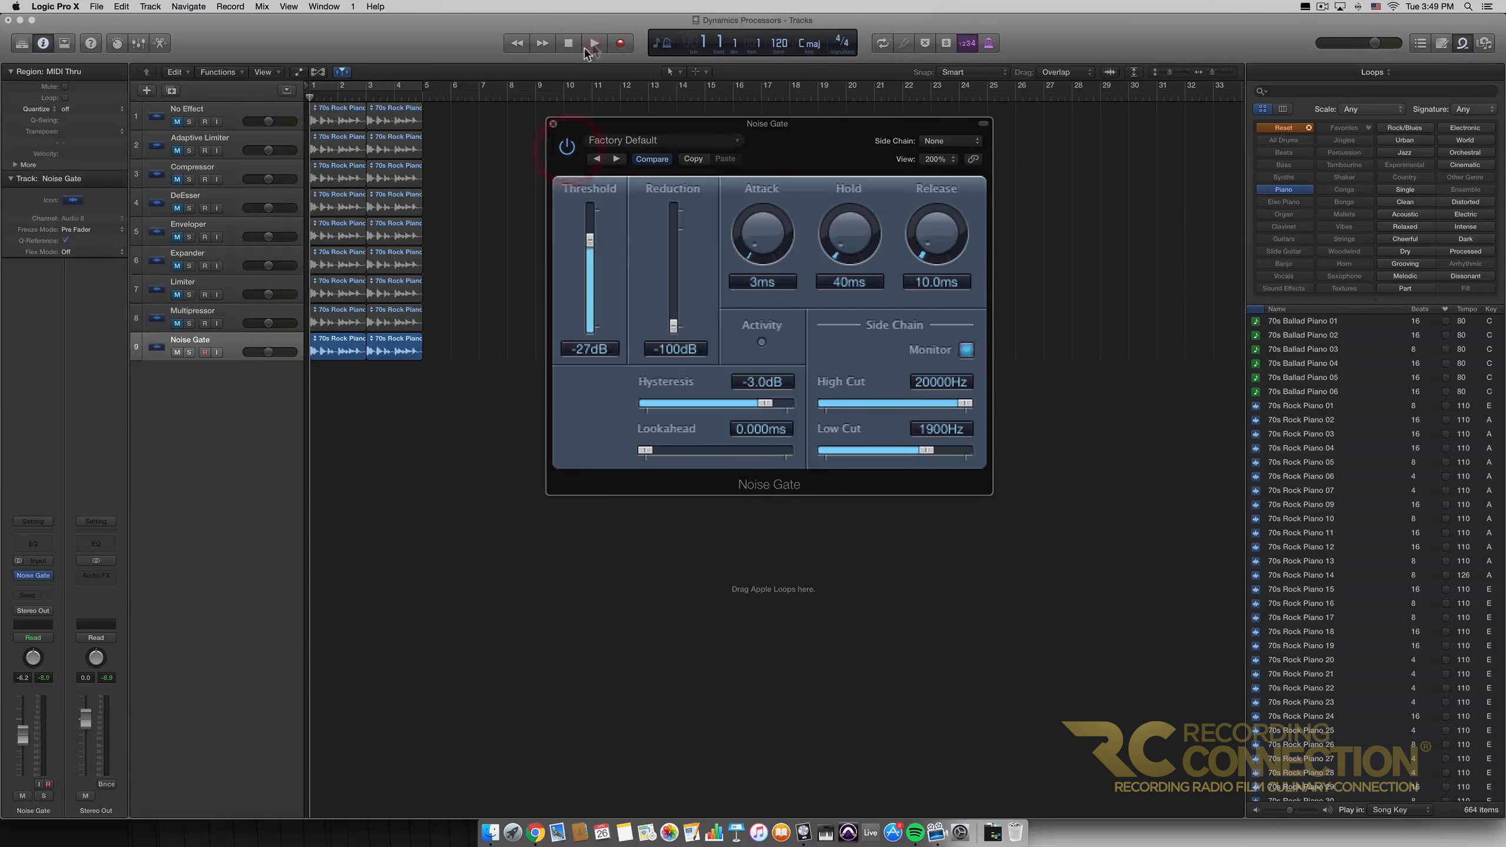
left_click(591, 44)
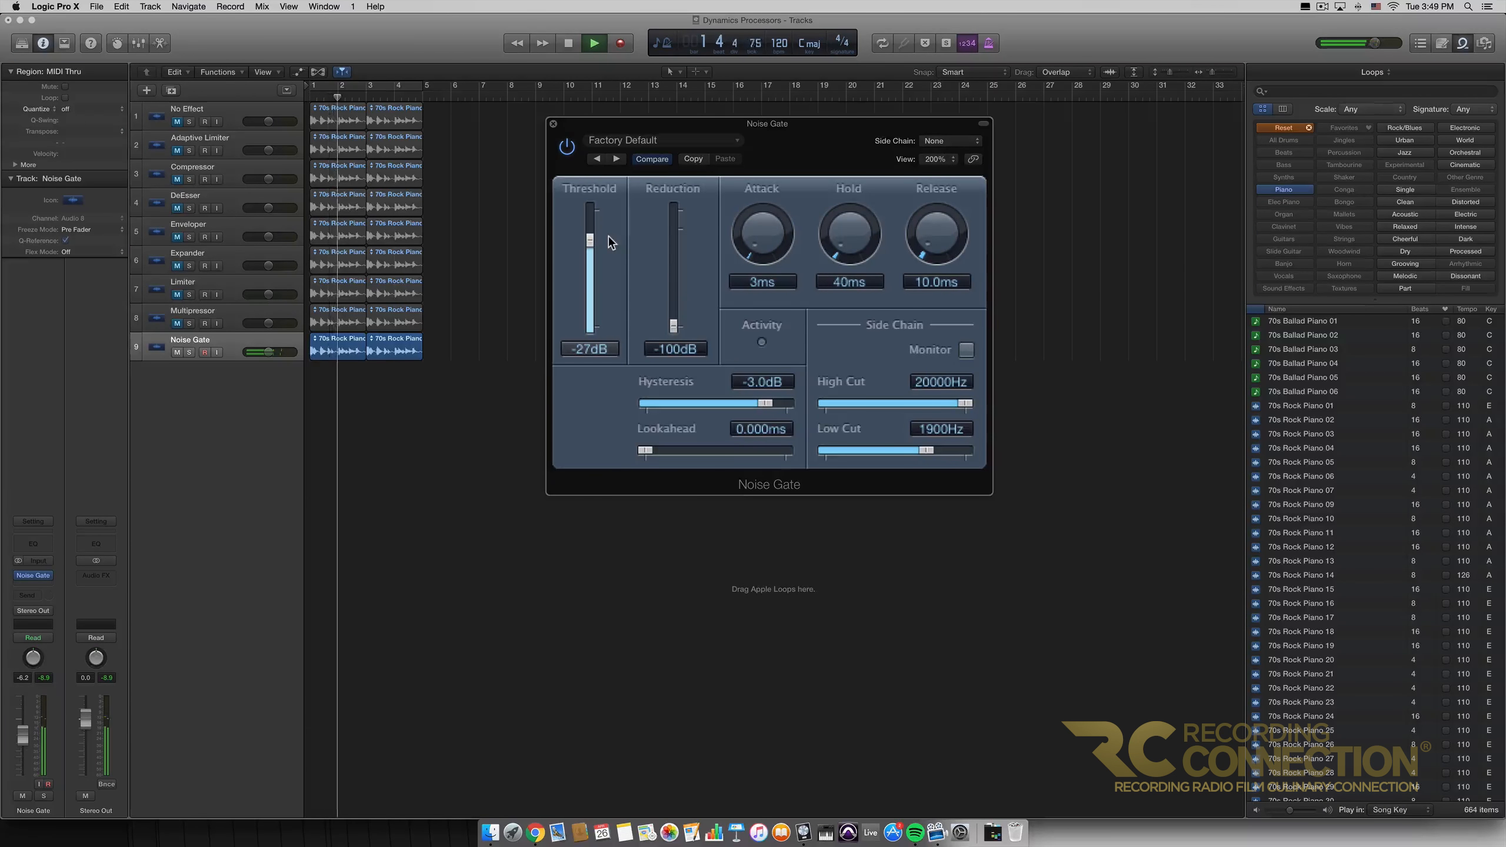
left_click_drag(934, 232, 931, 226)
left_click_drag(757, 226, 845, 236)
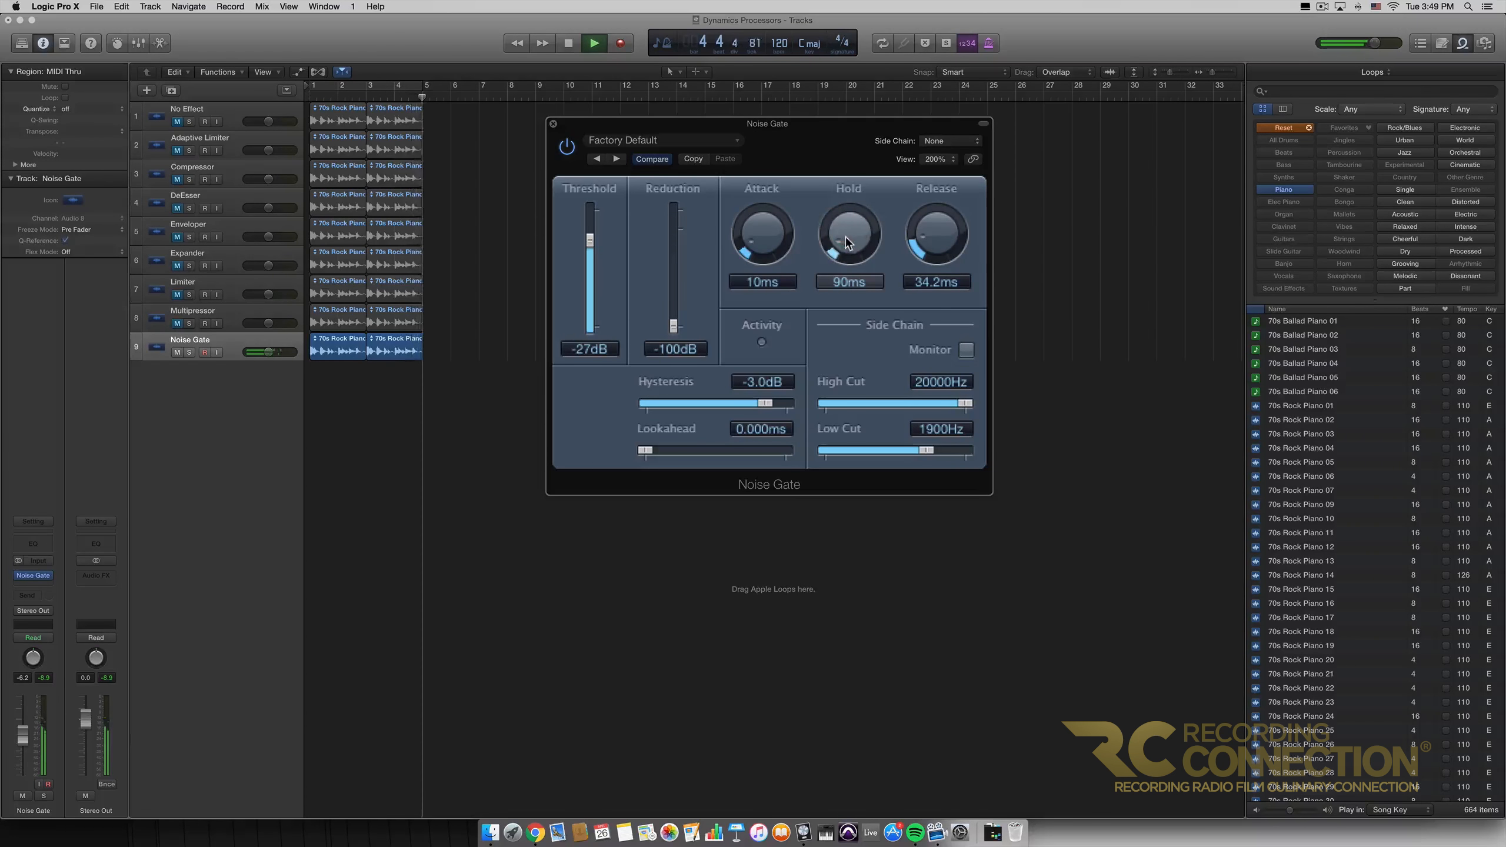
left_click(572, 45)
left_click(572, 46)
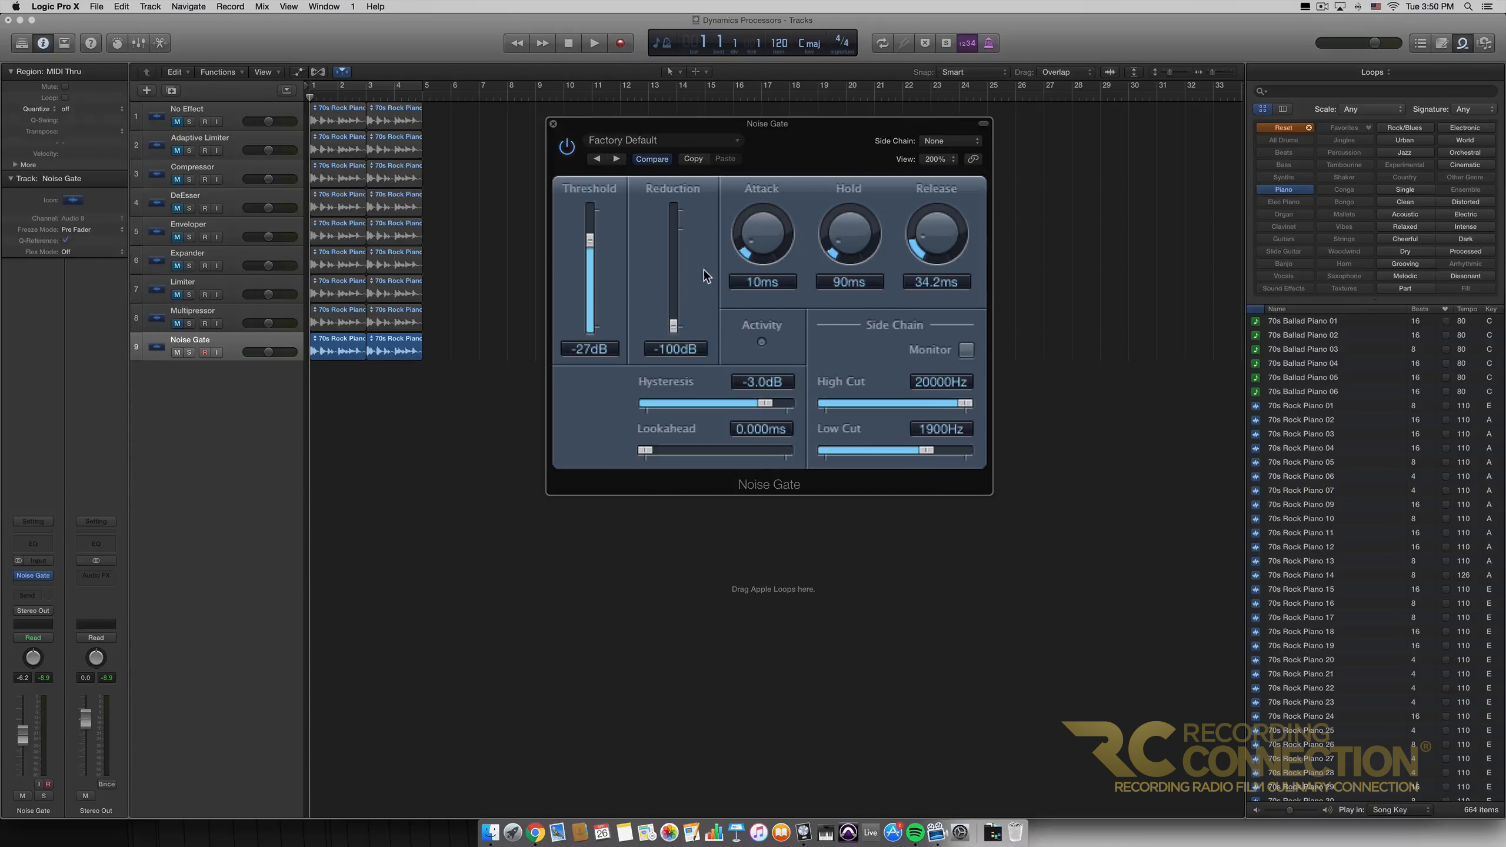
Close the Noise Gate window, mute the Noise Gate track, and unmute and select the No Effect track.
left_click(554, 124)
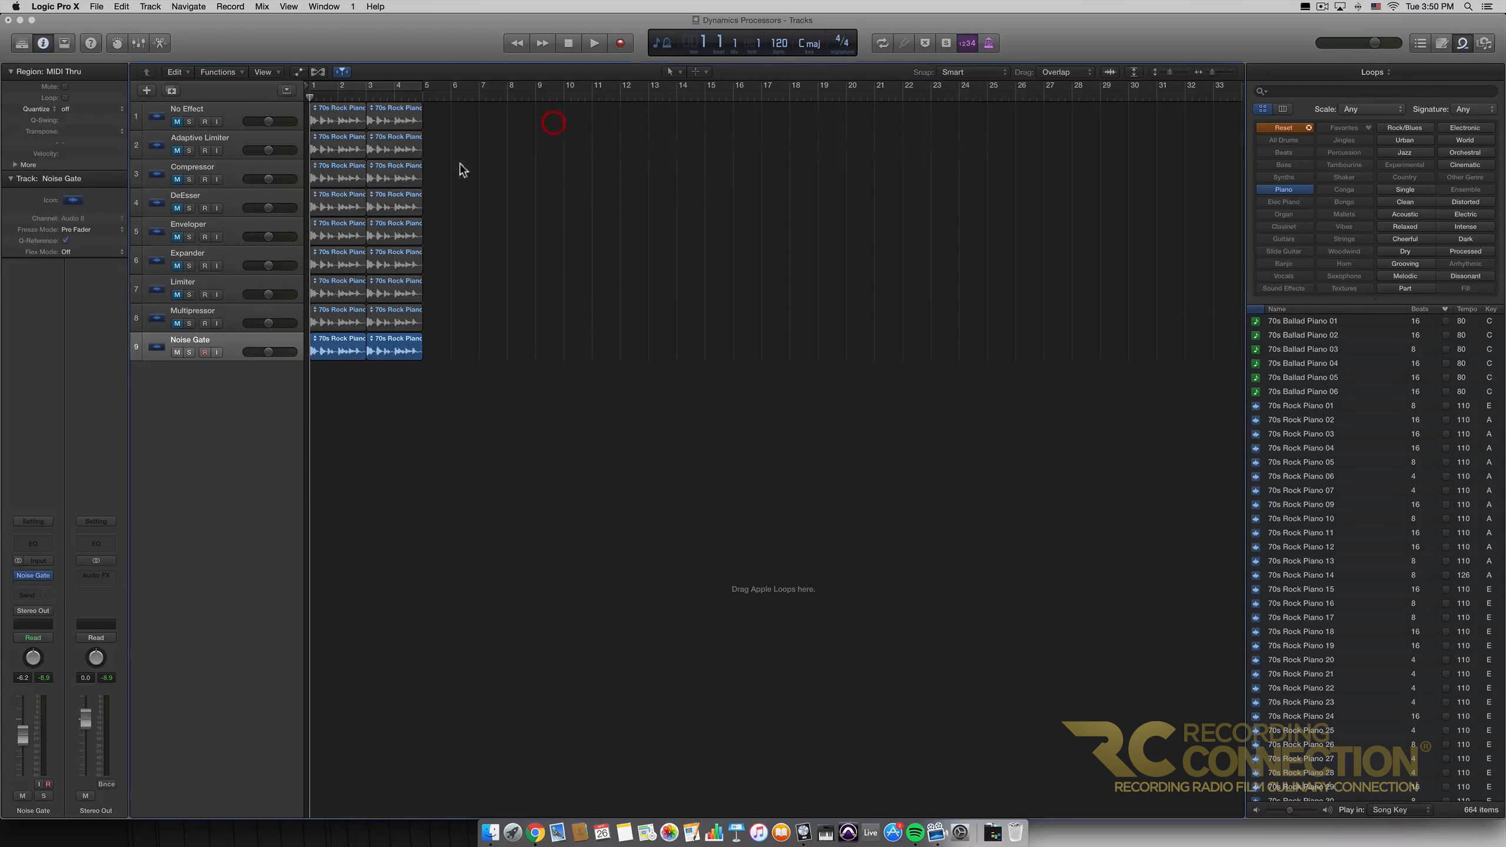
left_click(176, 353)
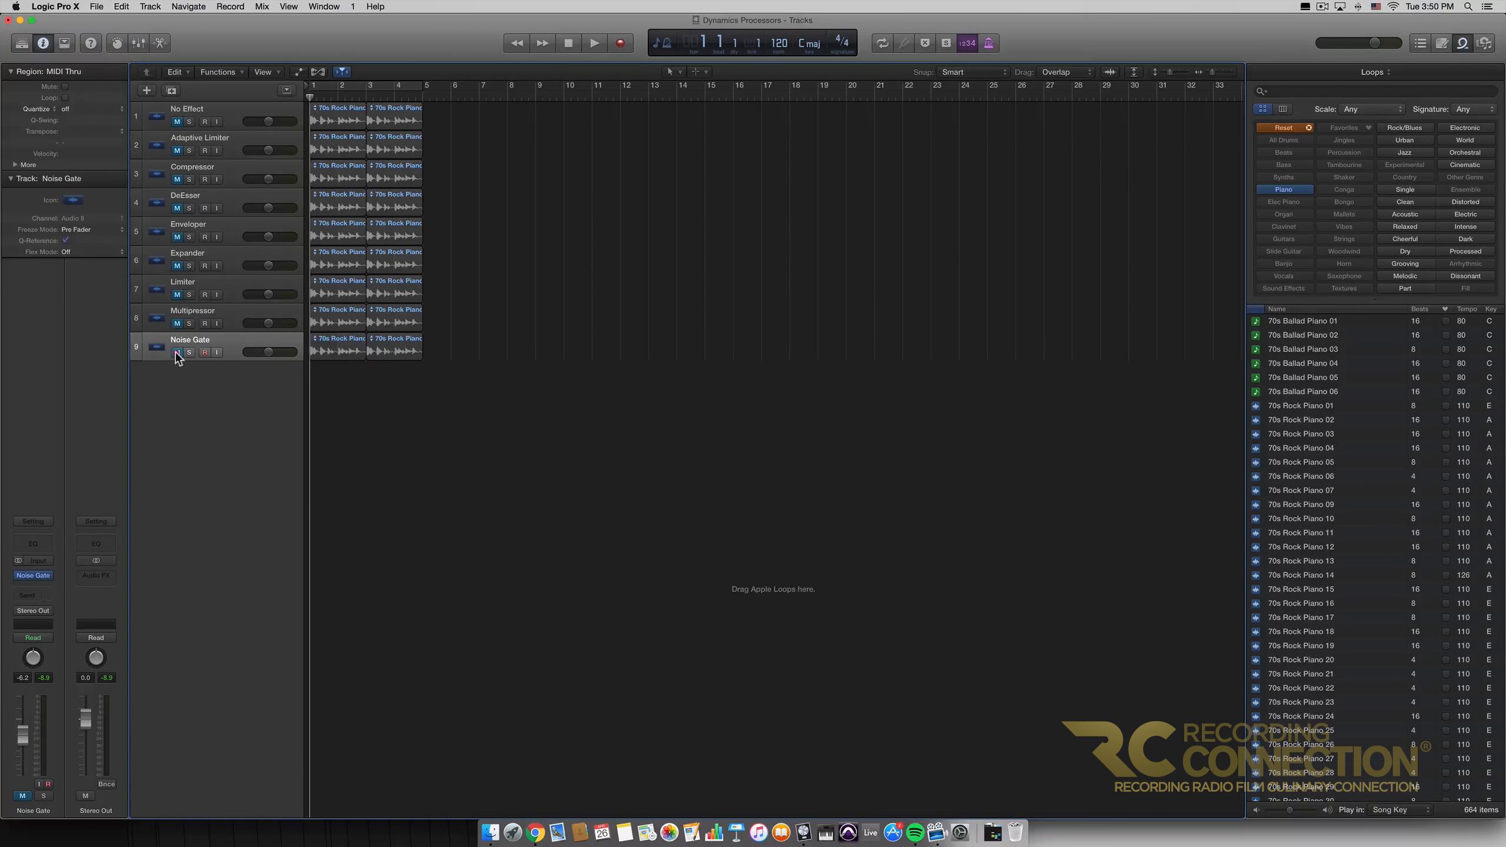
left_click(176, 122)
left_click(223, 110)
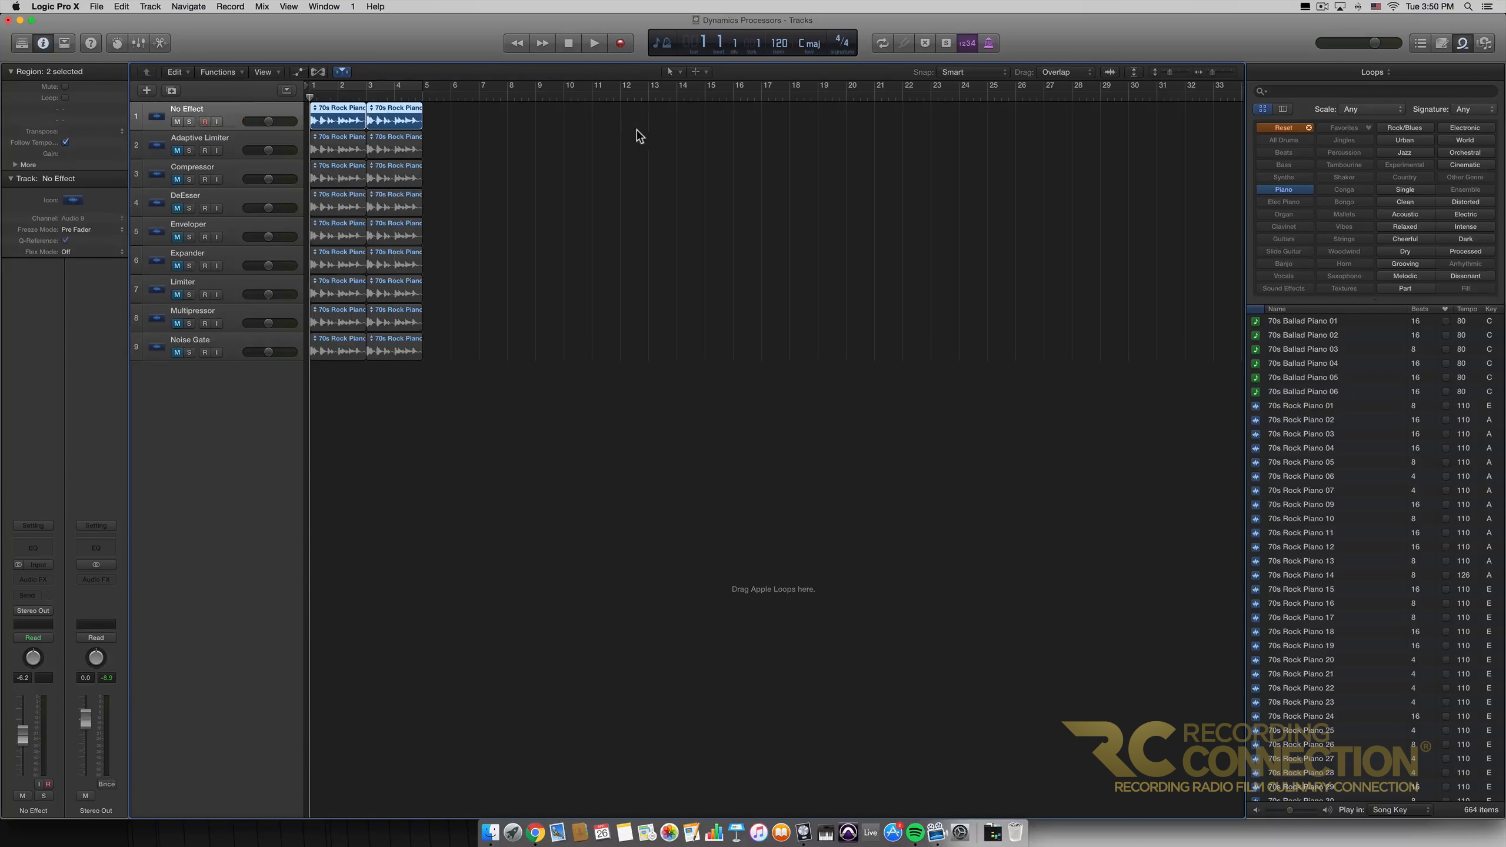